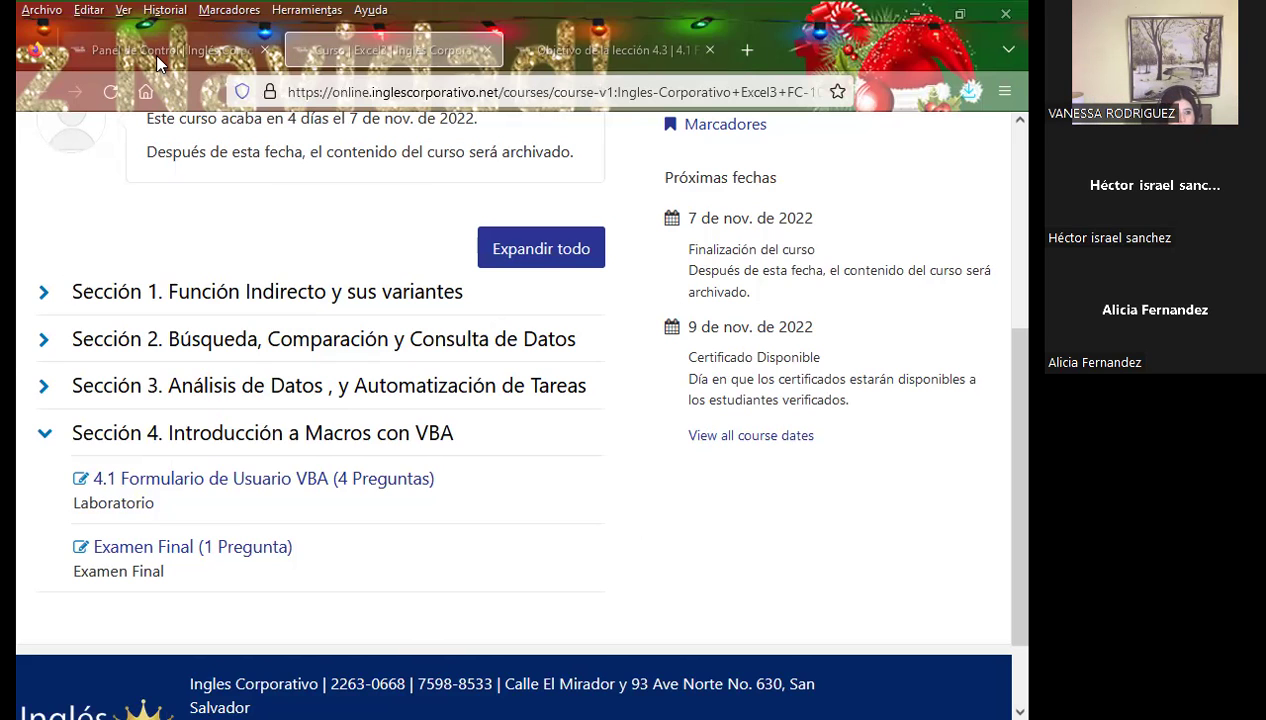
# Switch to the browser tab showing the 'Objetivo de la lección 4.3' lesson
pyautogui.click(558, 45)
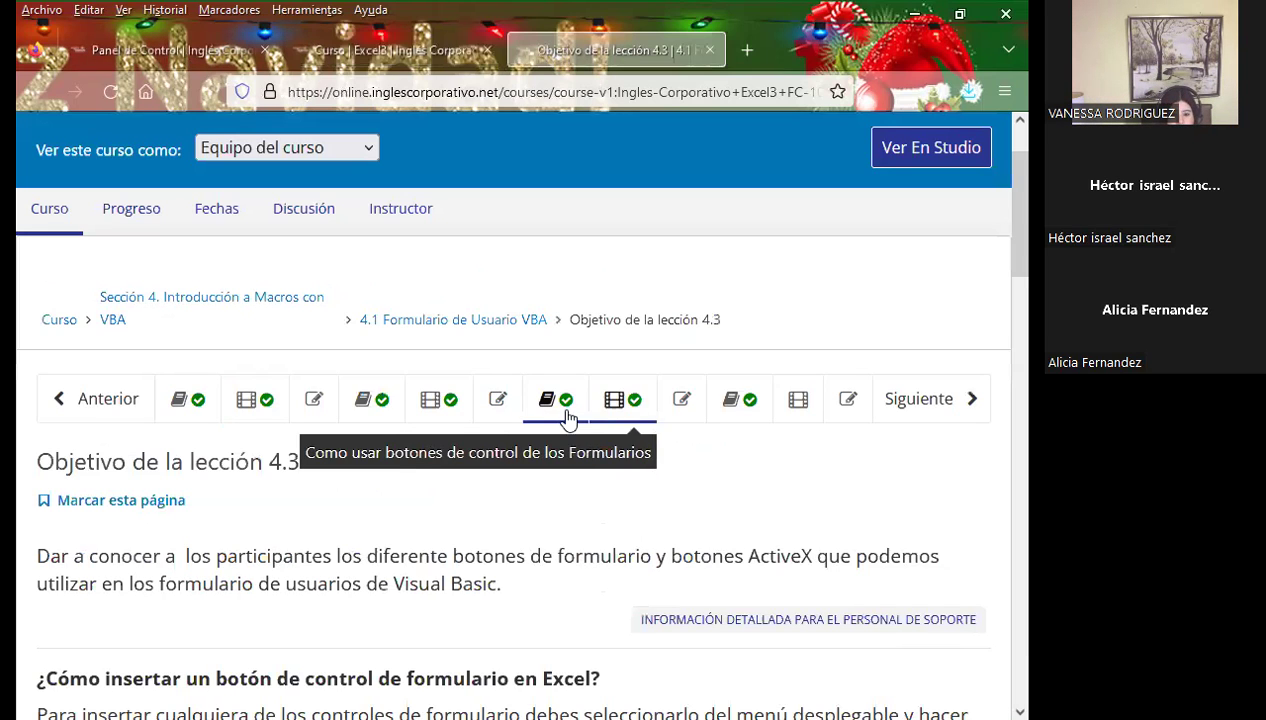
pyautogui.middleClick(606, 397)
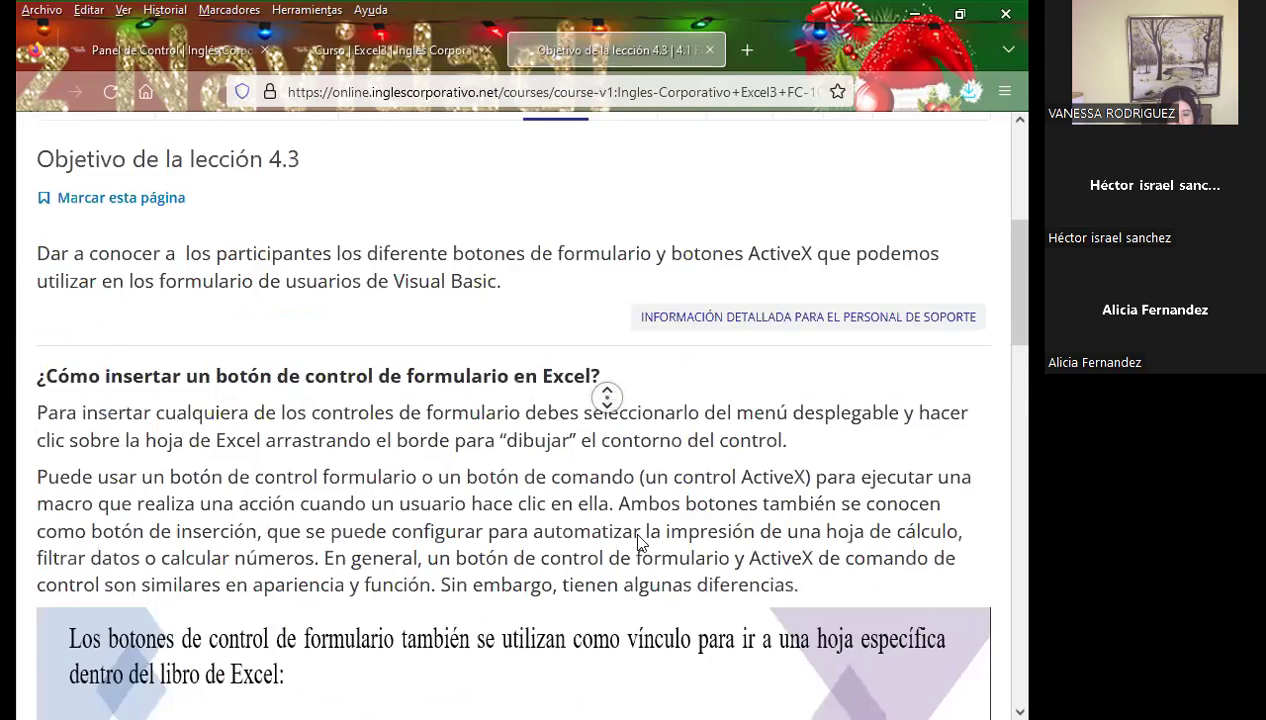
pyautogui.scroll(5, 625, 325)
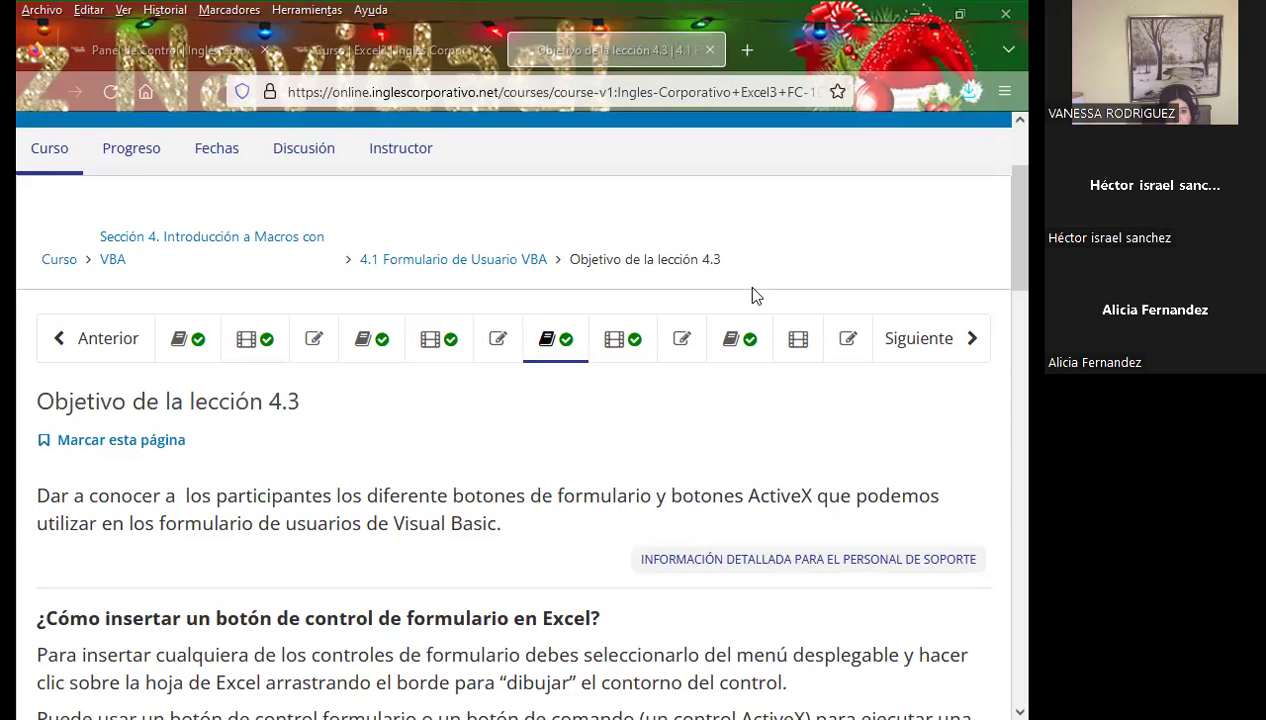
pyautogui.click(390, 47)
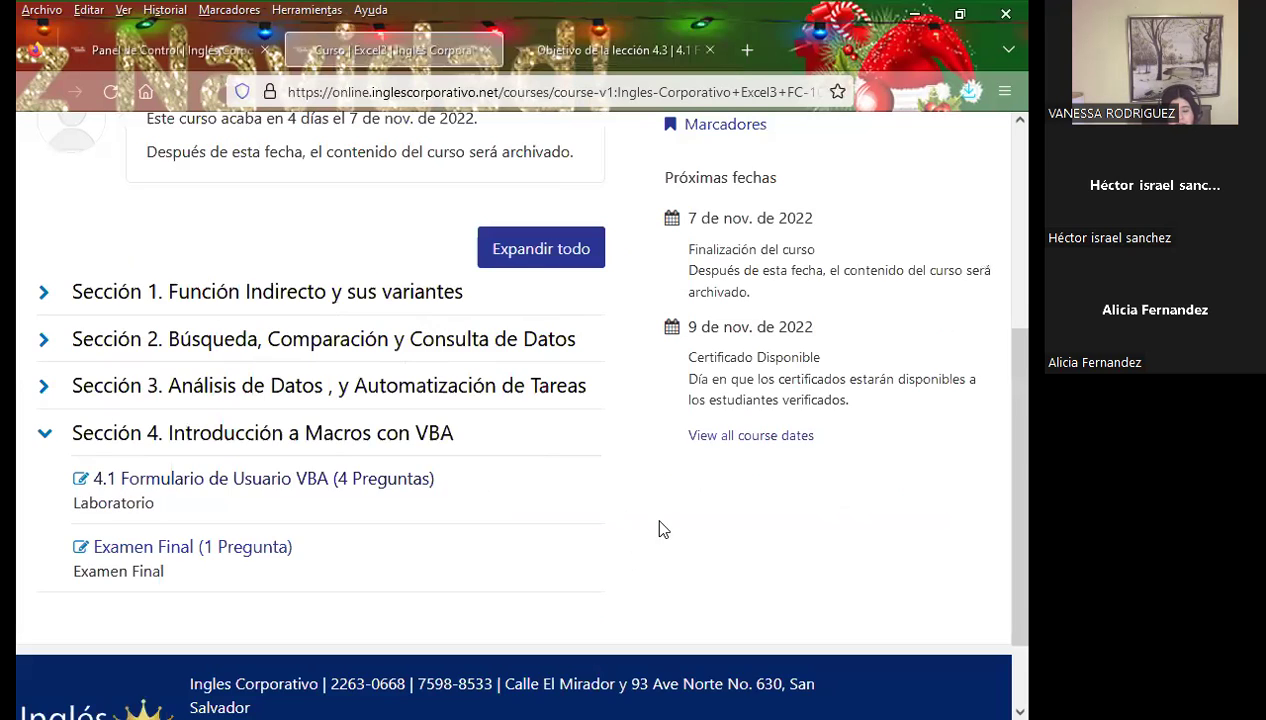
pyautogui.scroll(3, 658, 528)
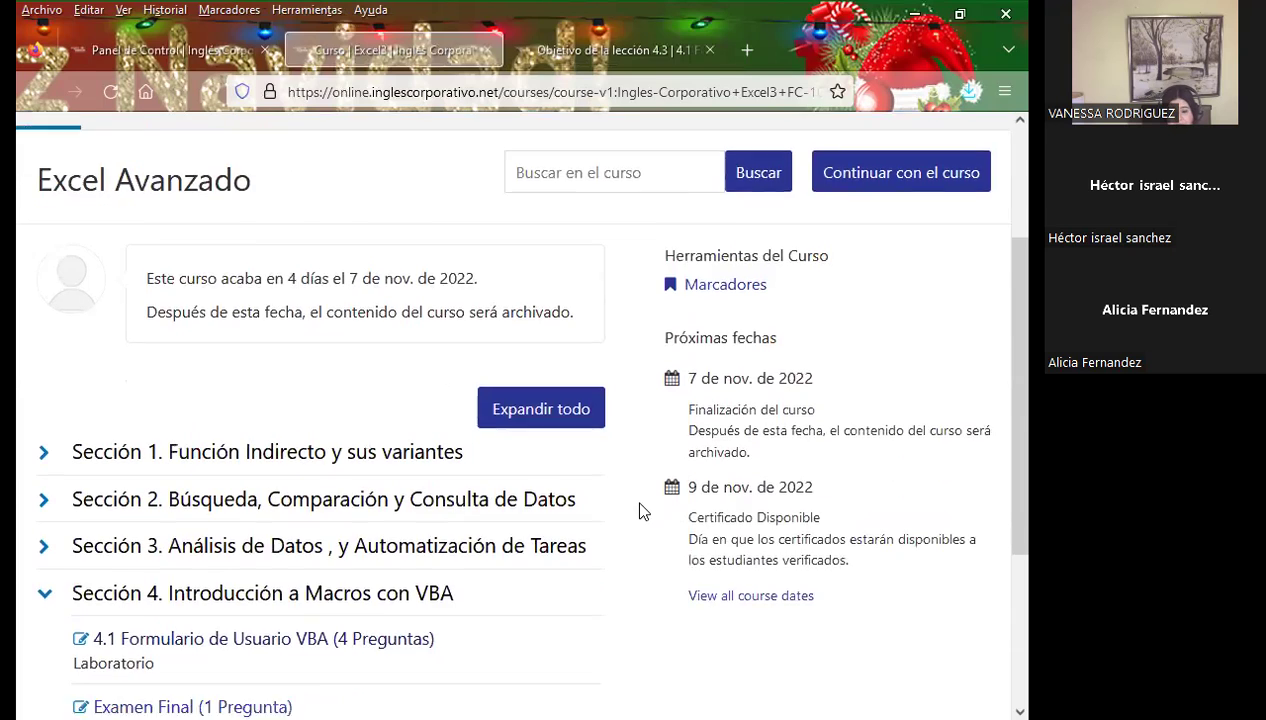
pyautogui.scroll(-2, 645, 514)
pyautogui.scroll(-3, 643, 511)
pyautogui.scroll(3, 643, 510)
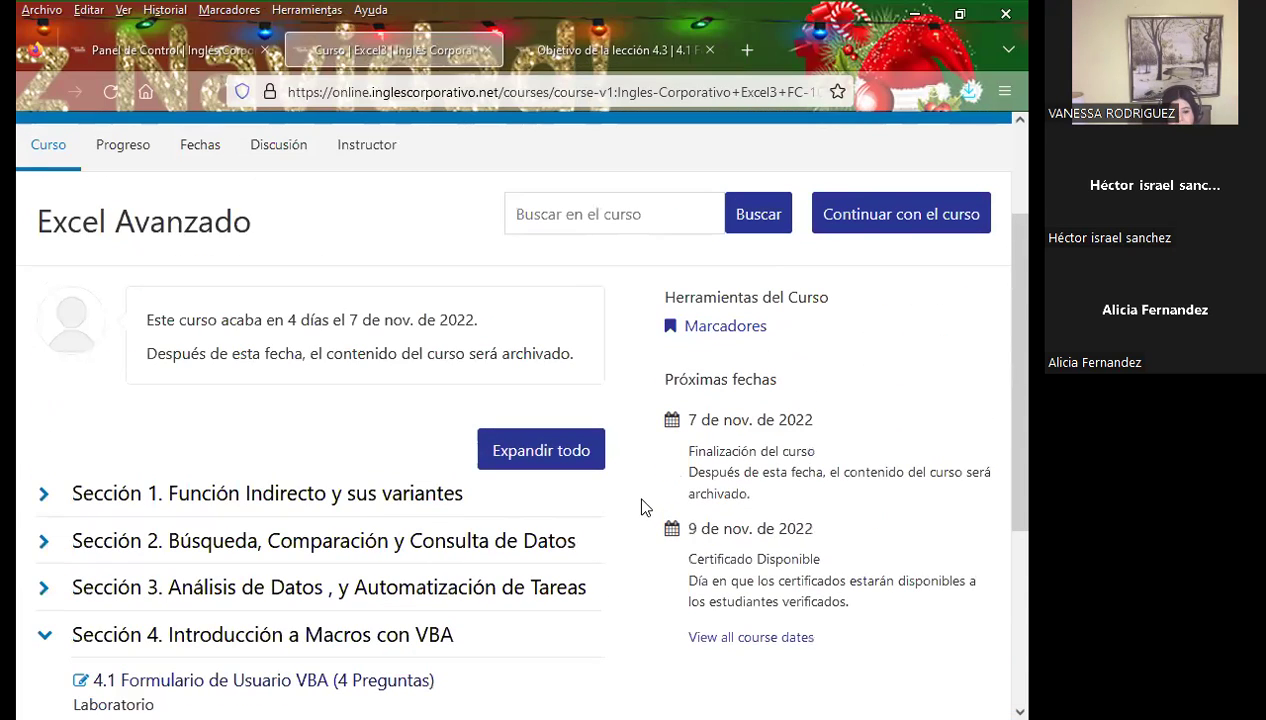
pyautogui.scroll(-2, 642, 507)
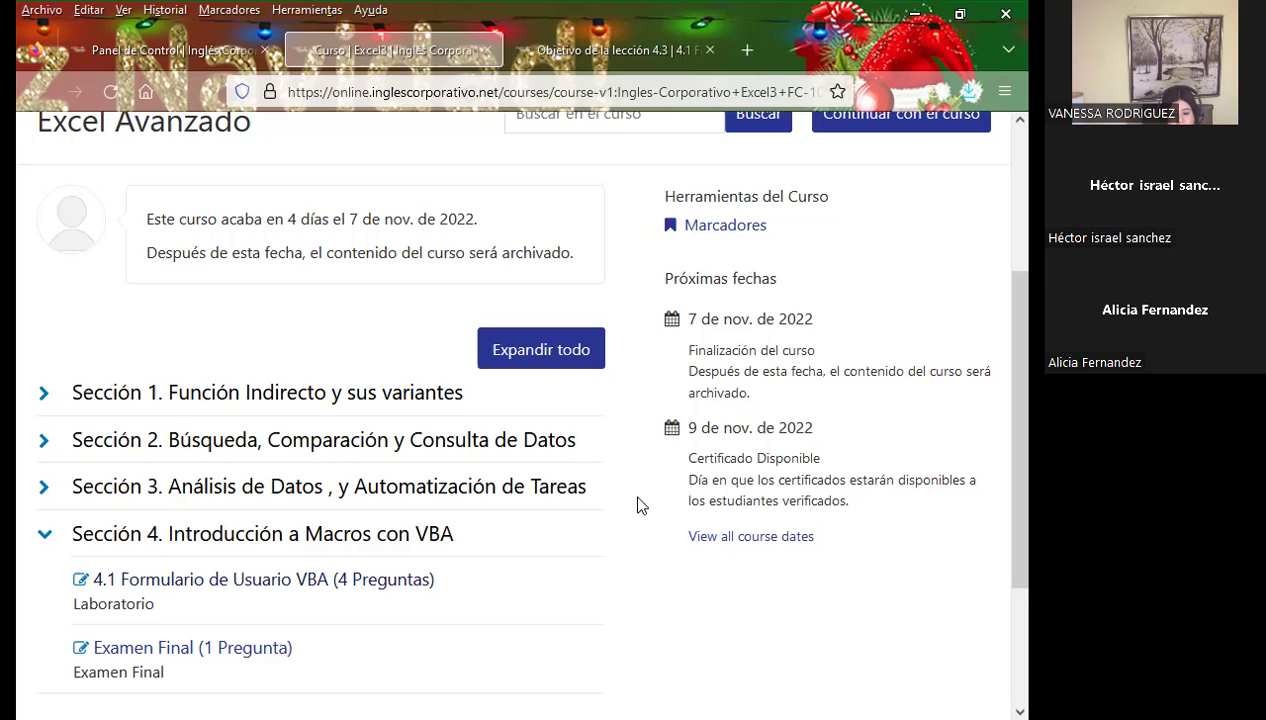
pyautogui.hotkey('ctrl', 'Tab')
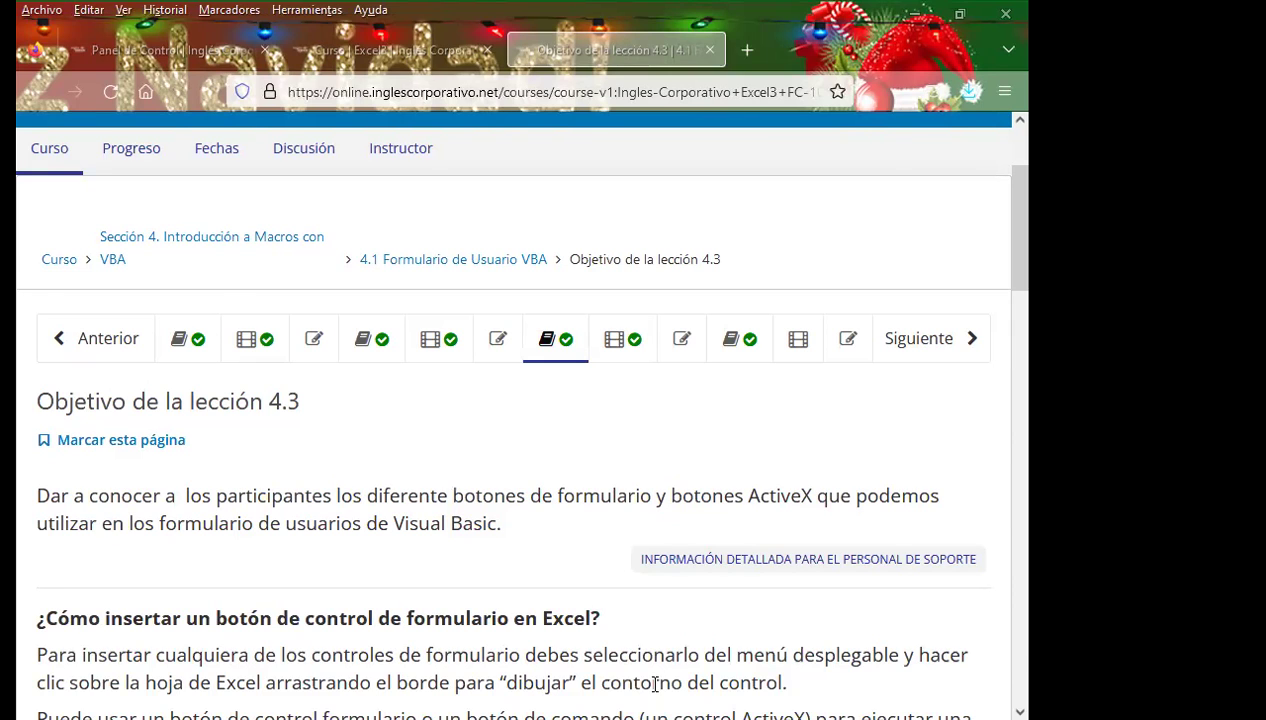
# Switch from the course page to the class presentation on its AGENDA slide
pyautogui.hotkey('alt', 'Tab')
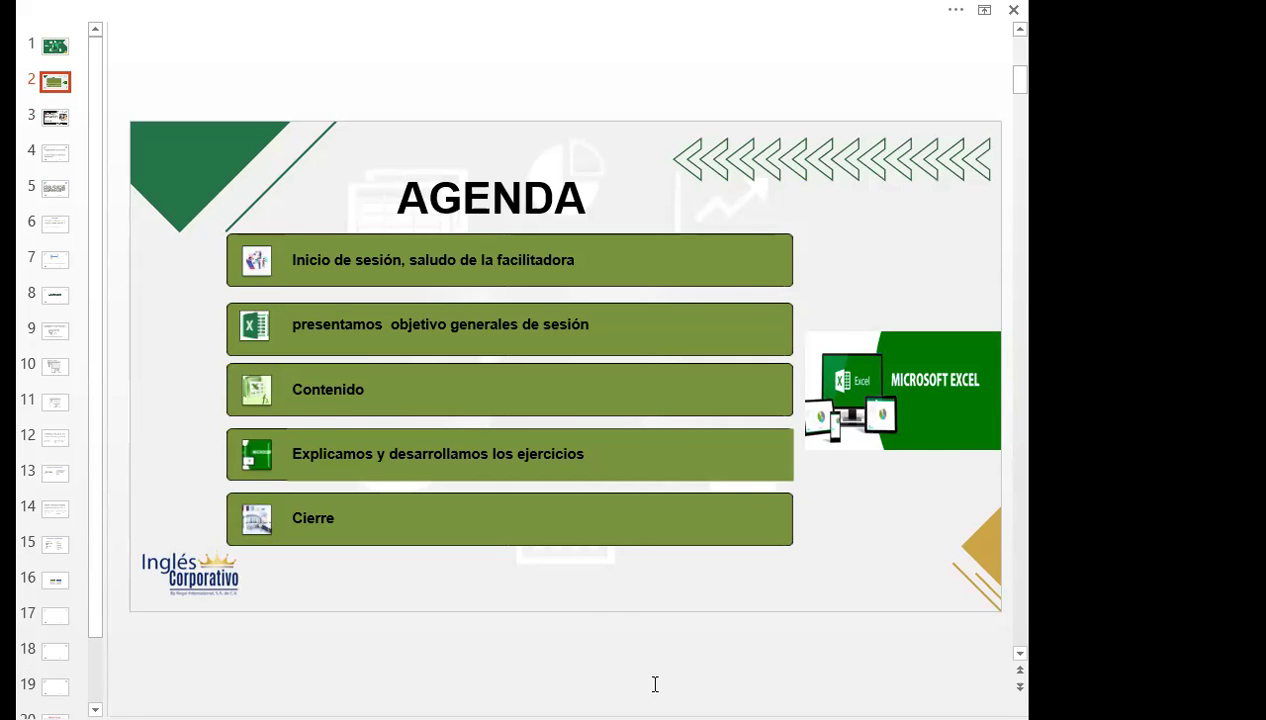
# Scroll from the AGENDA slide to slide 3, OBJETIVO DE SESIÓN
pyautogui.scroll(-2, 655, 684)
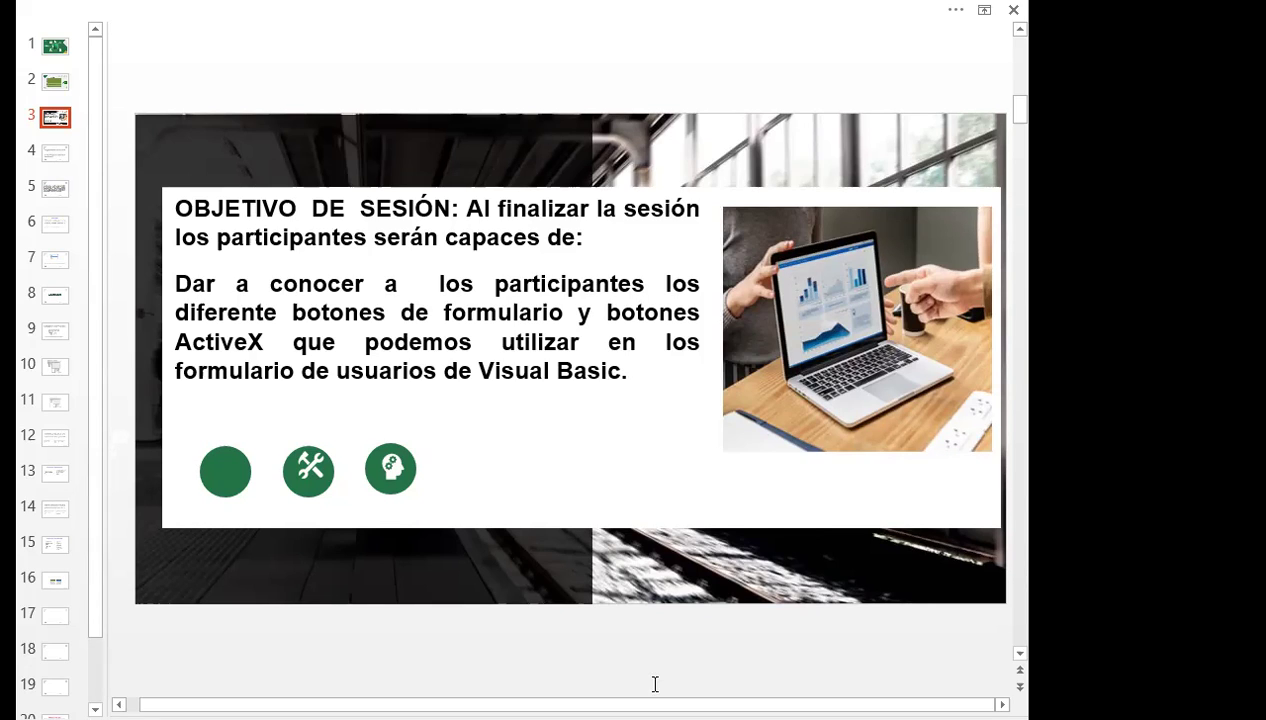
# Scroll from slide 3 to slide 4 on inserting a form control button
pyautogui.scroll(-1, 655, 684)
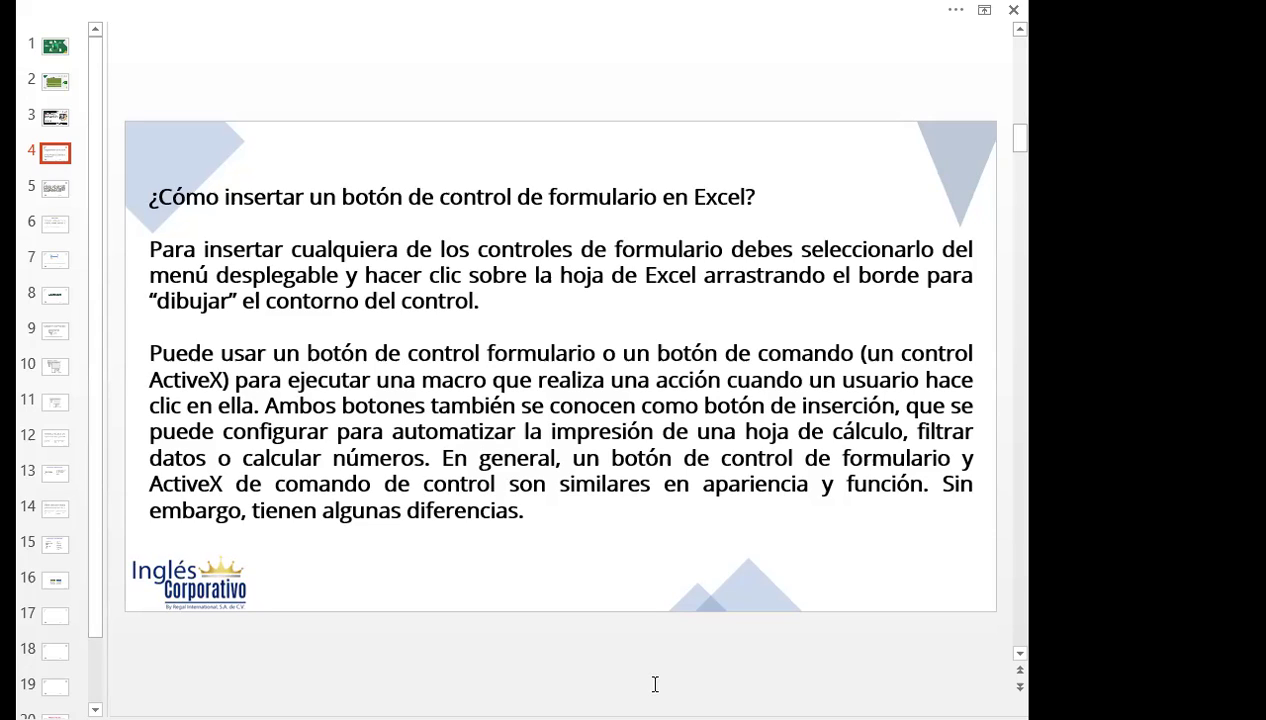
# Scroll through slides 5 and 6, then switch to the EJERCICIO_DE_FORMULARIO_3.11.22_TERMINAR workbook
pyautogui.scroll(-1, 655, 684)
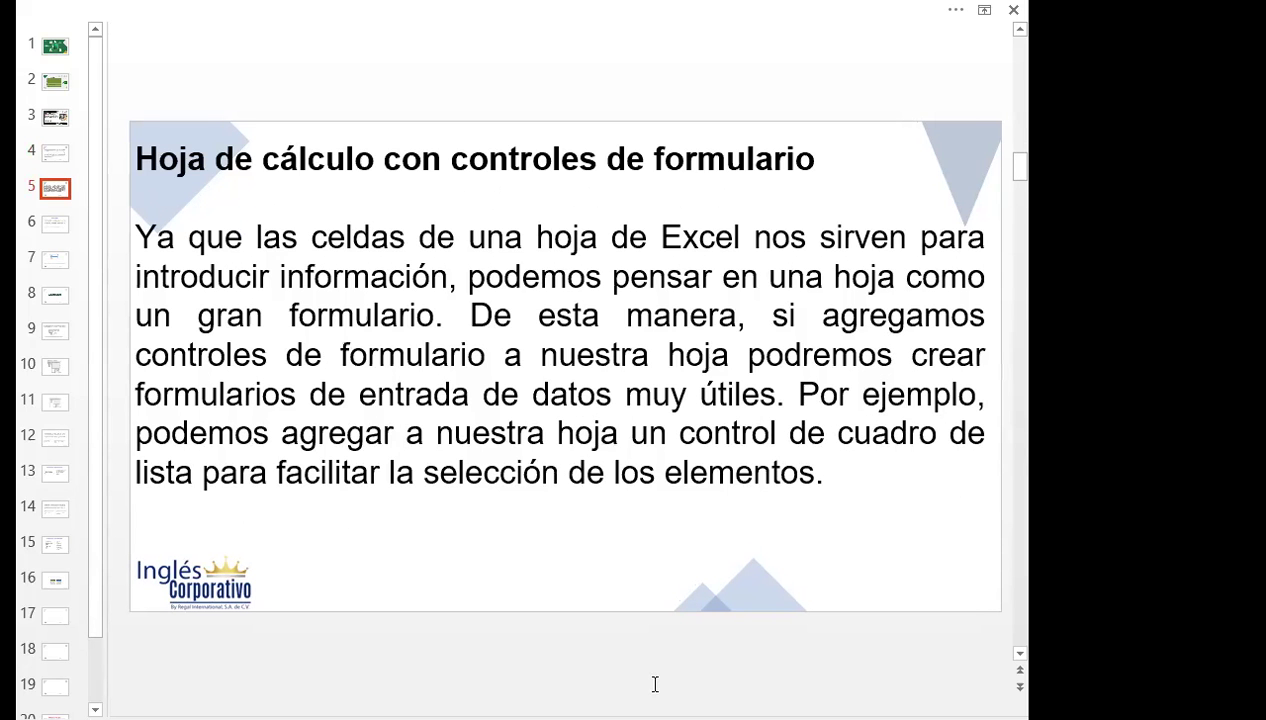
pyautogui.scroll(-1, 655, 684)
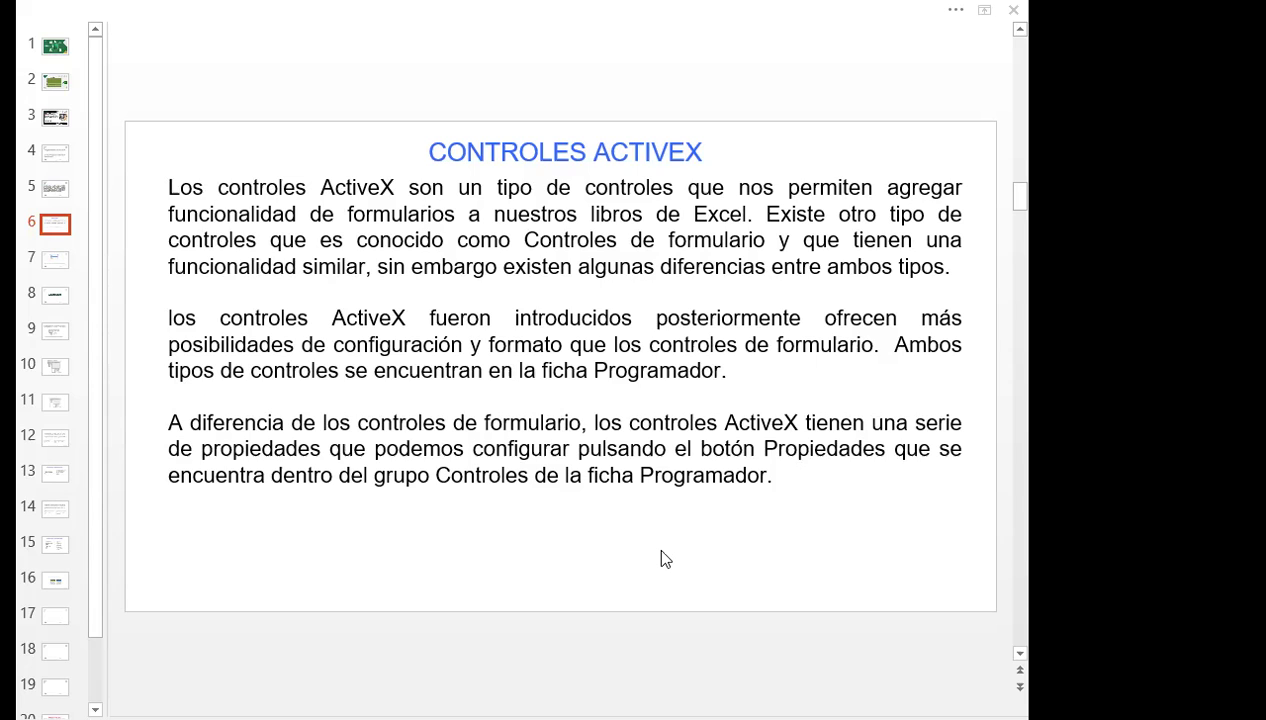
pyautogui.hotkey('alt', 'Tab')
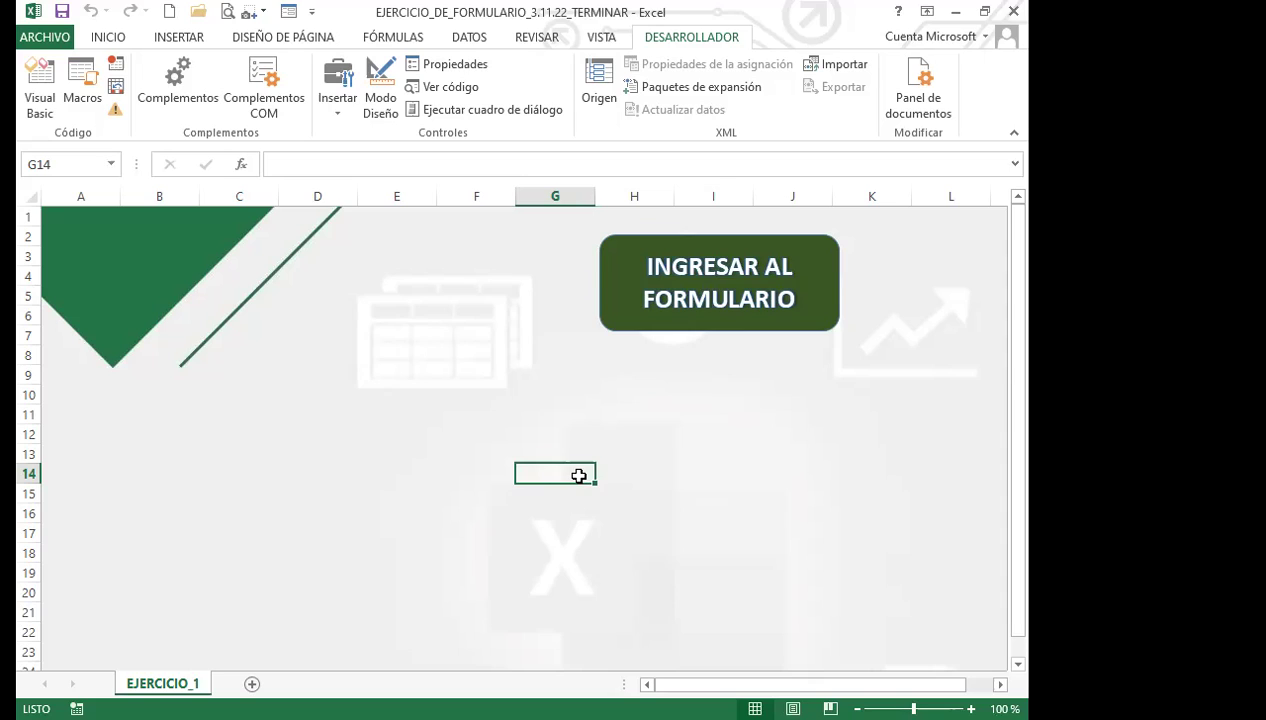
# Click an empty cell on the EJERCICIO_1 worksheet
pyautogui.click(641, 431)
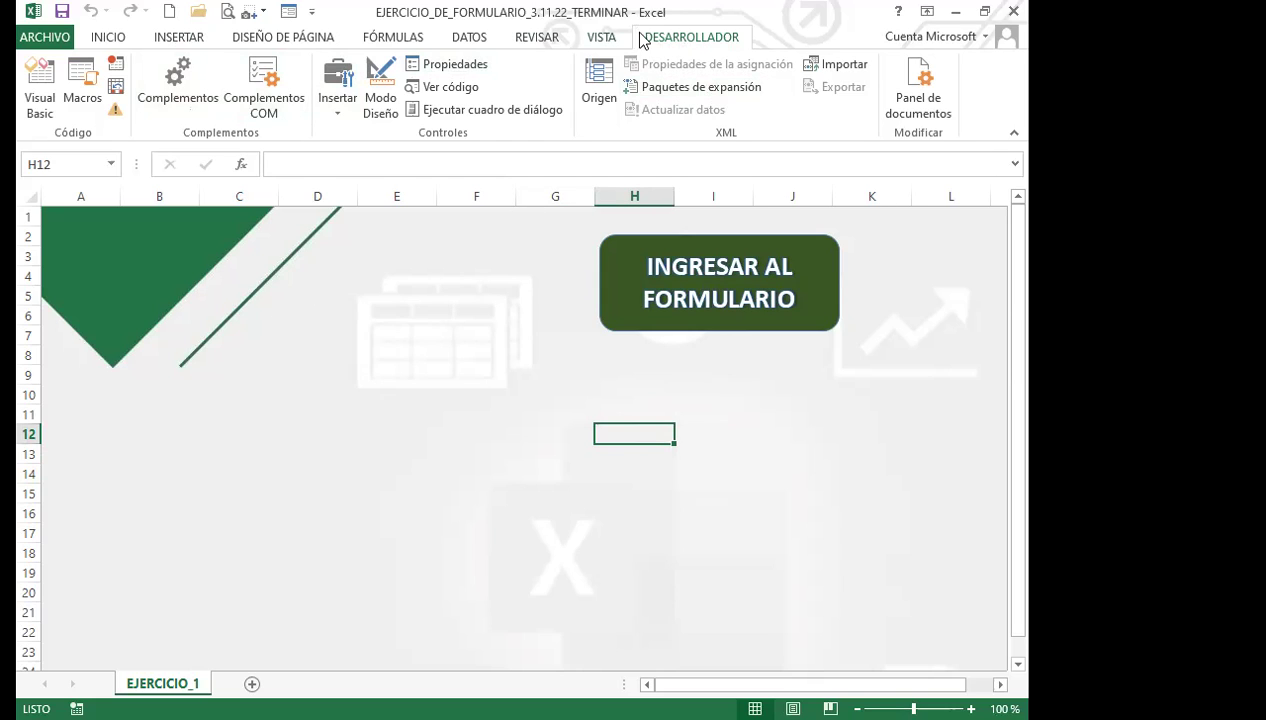
# Open the miformulario userform in the VBA editor and view its code
pyautogui.click(42, 85)
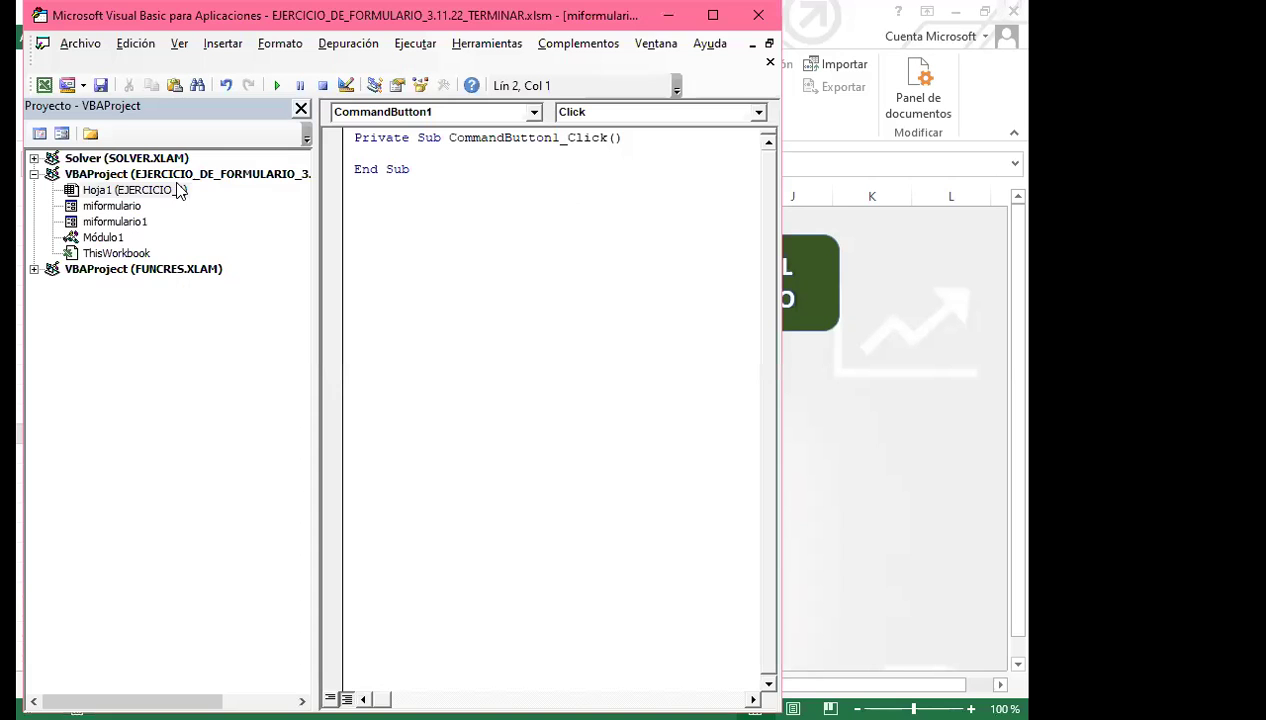
pyautogui.doubleClick(110, 206)
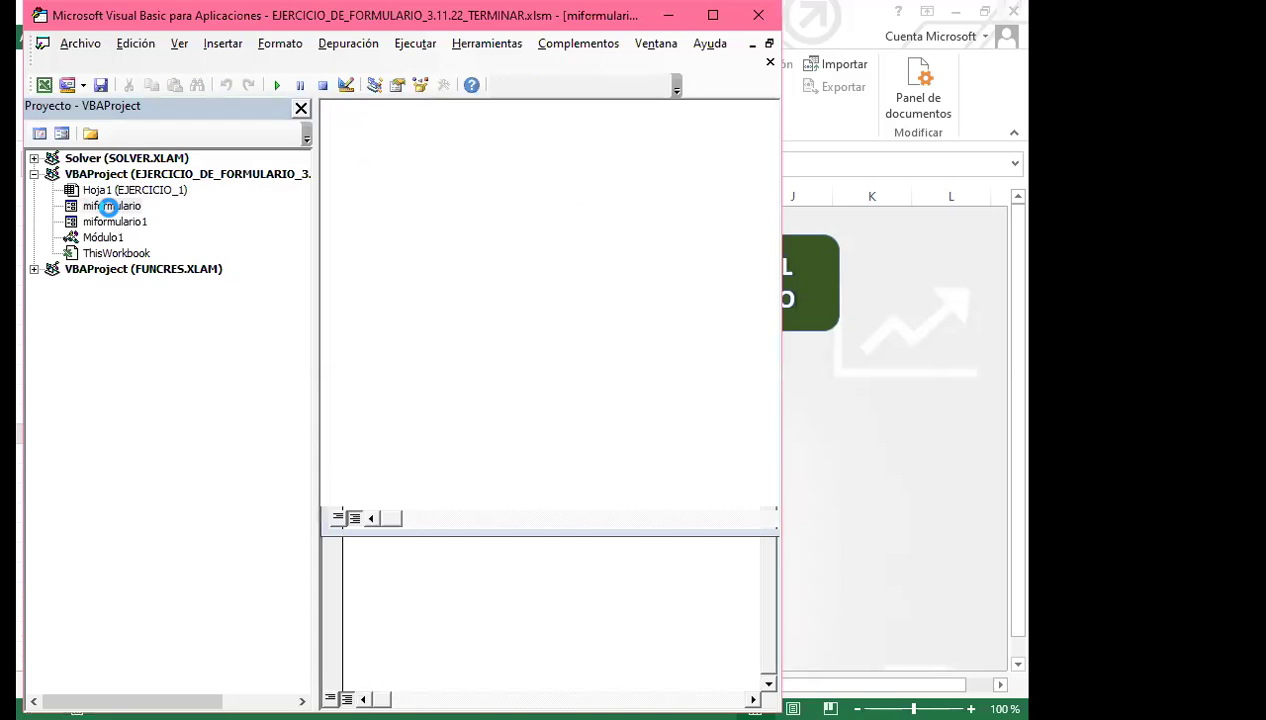
pyautogui.click(686, 16)
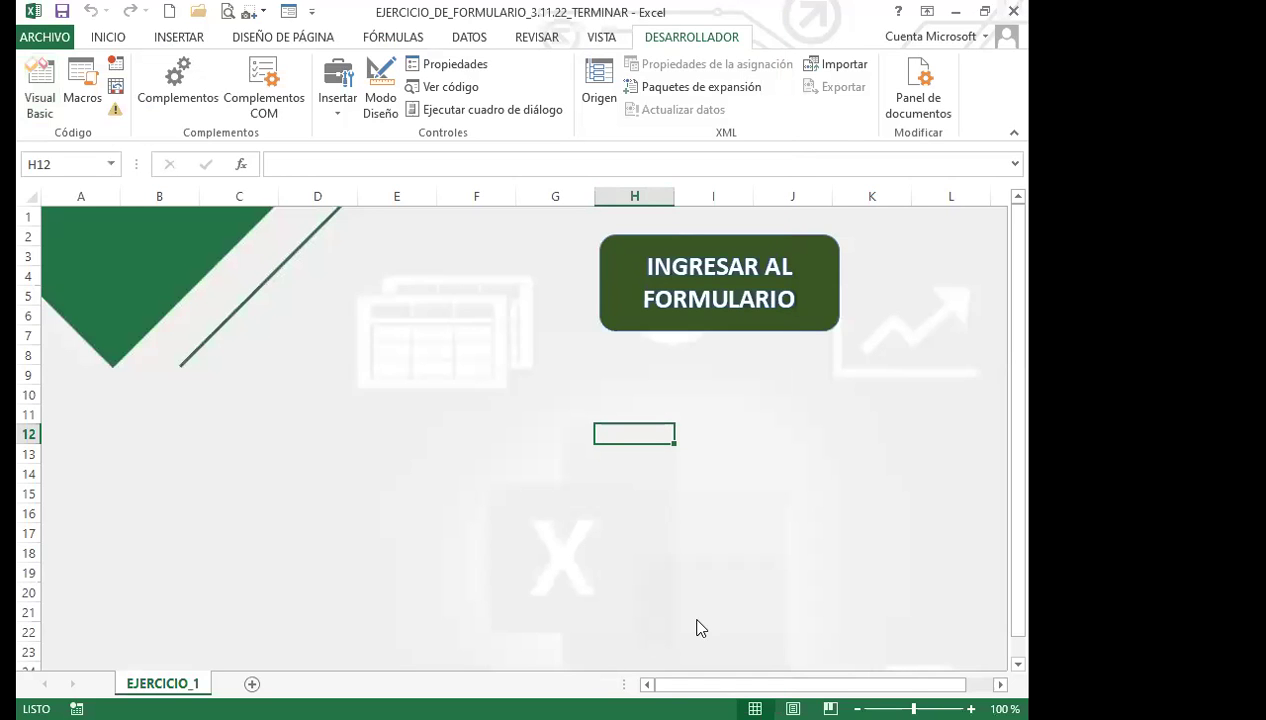
pyautogui.hotkey('alt', 'F11')
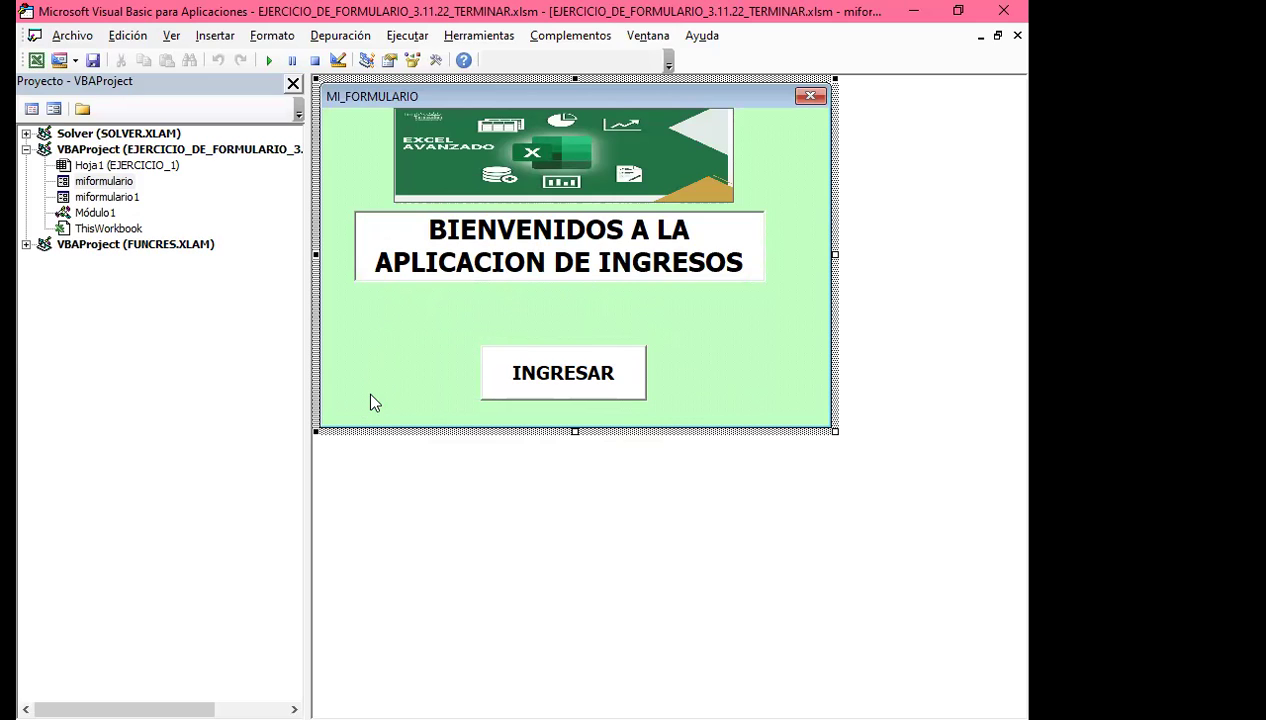
pyautogui.doubleClick(416, 369)
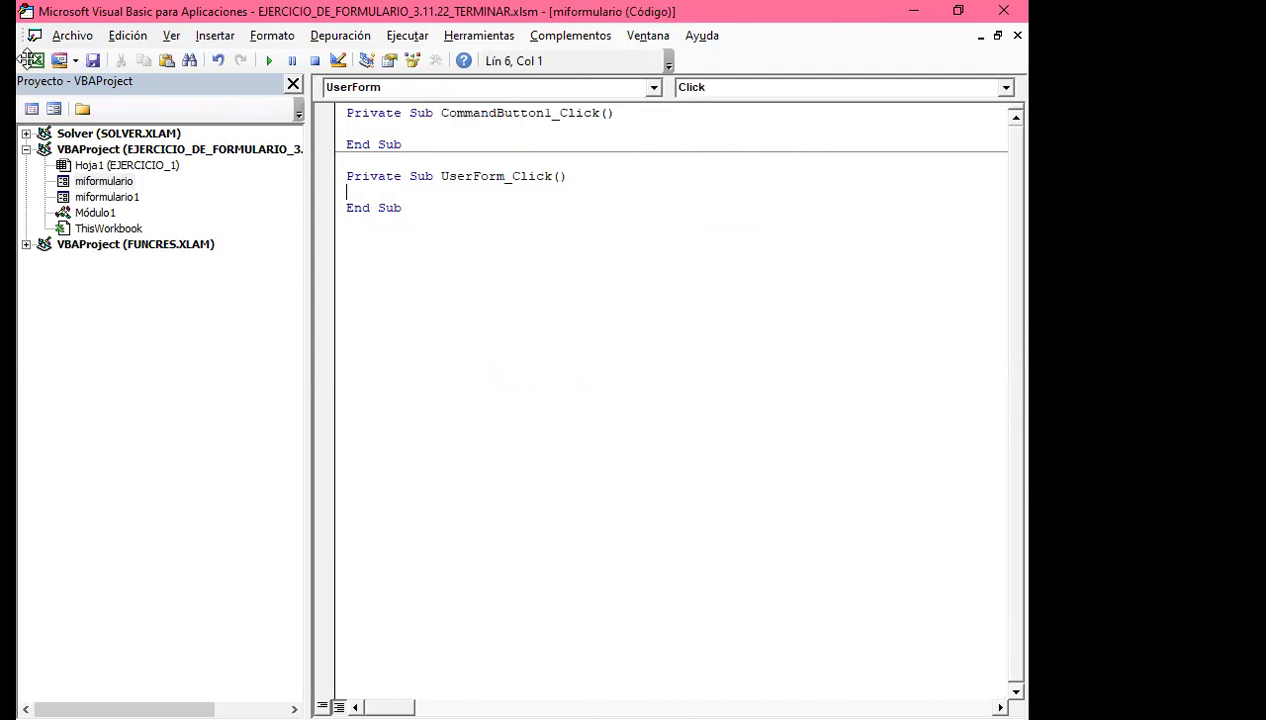
# Create the INGRESAR button's CommandButton1_Click procedure and return to the form layout
pyautogui.click(1017, 35)
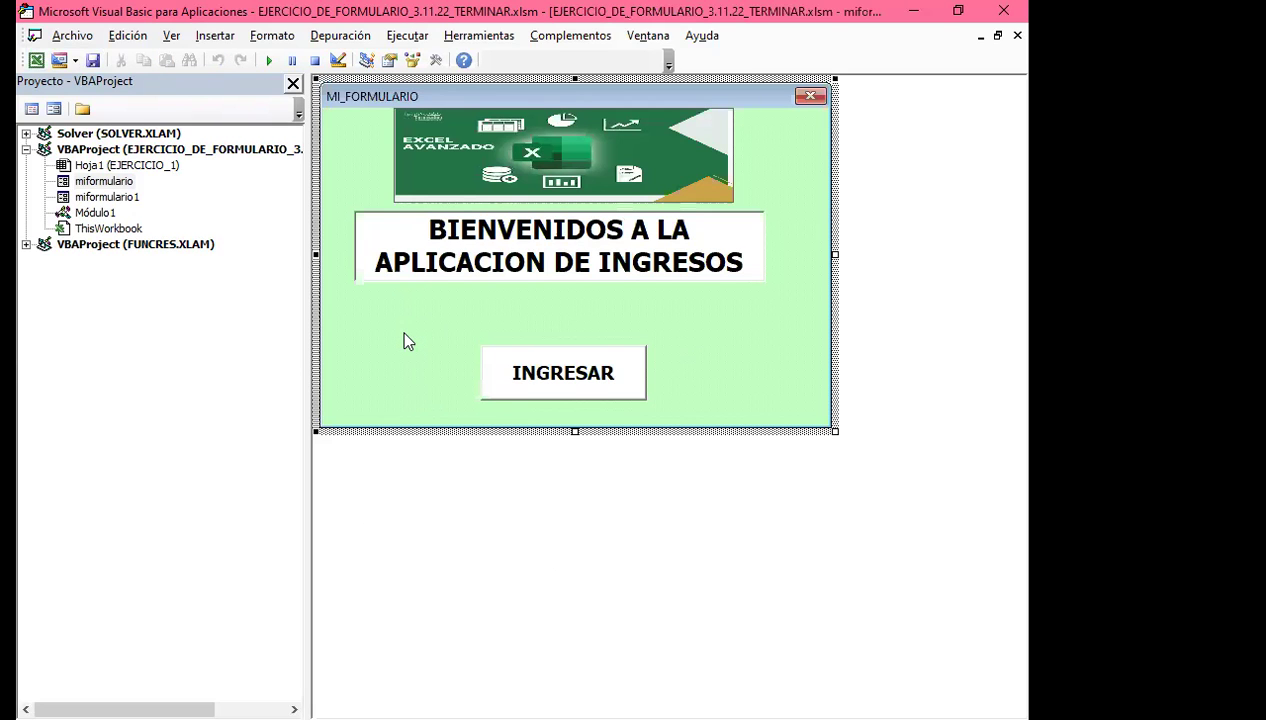
pyautogui.click(529, 386)
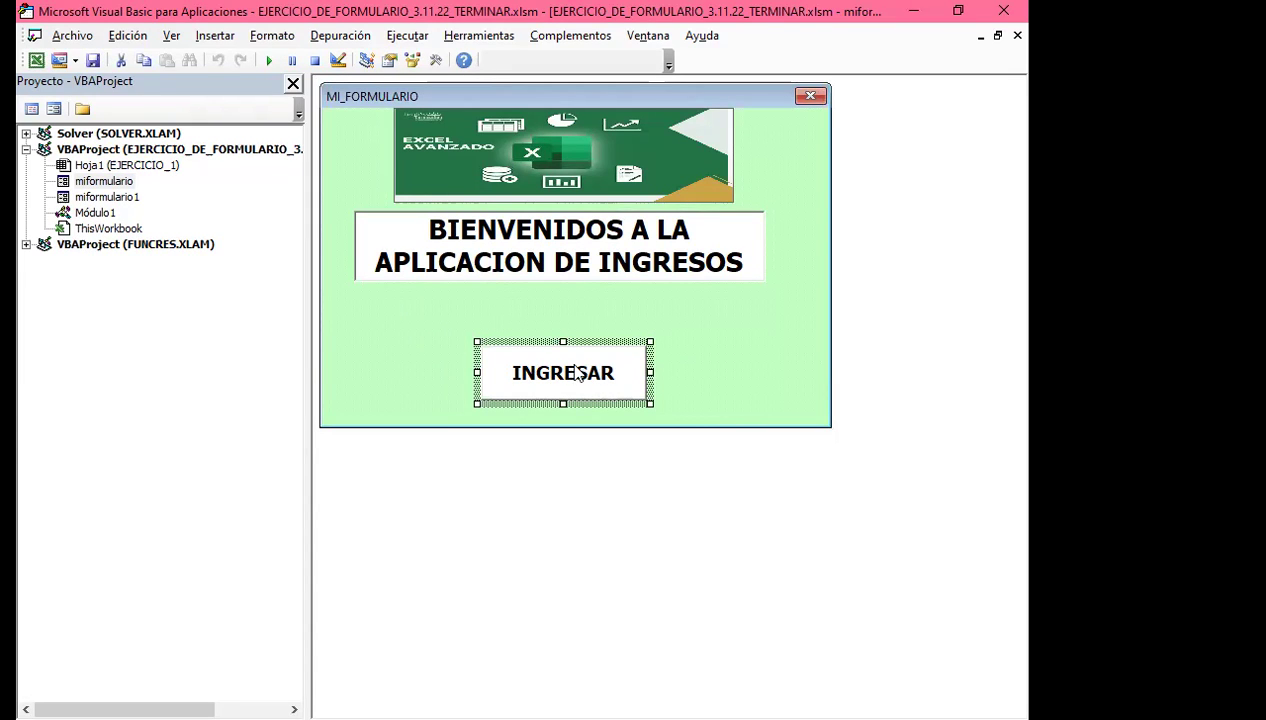
pyautogui.doubleClick(529, 343)
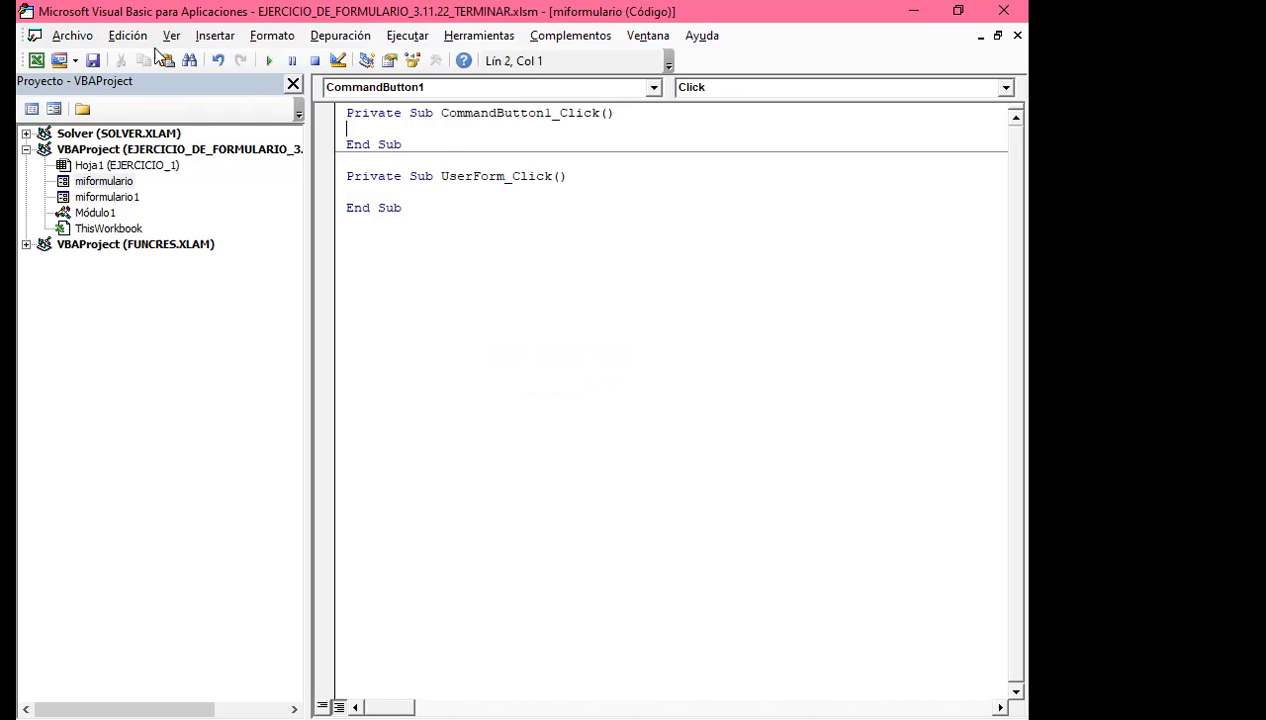
pyautogui.click(1017, 36)
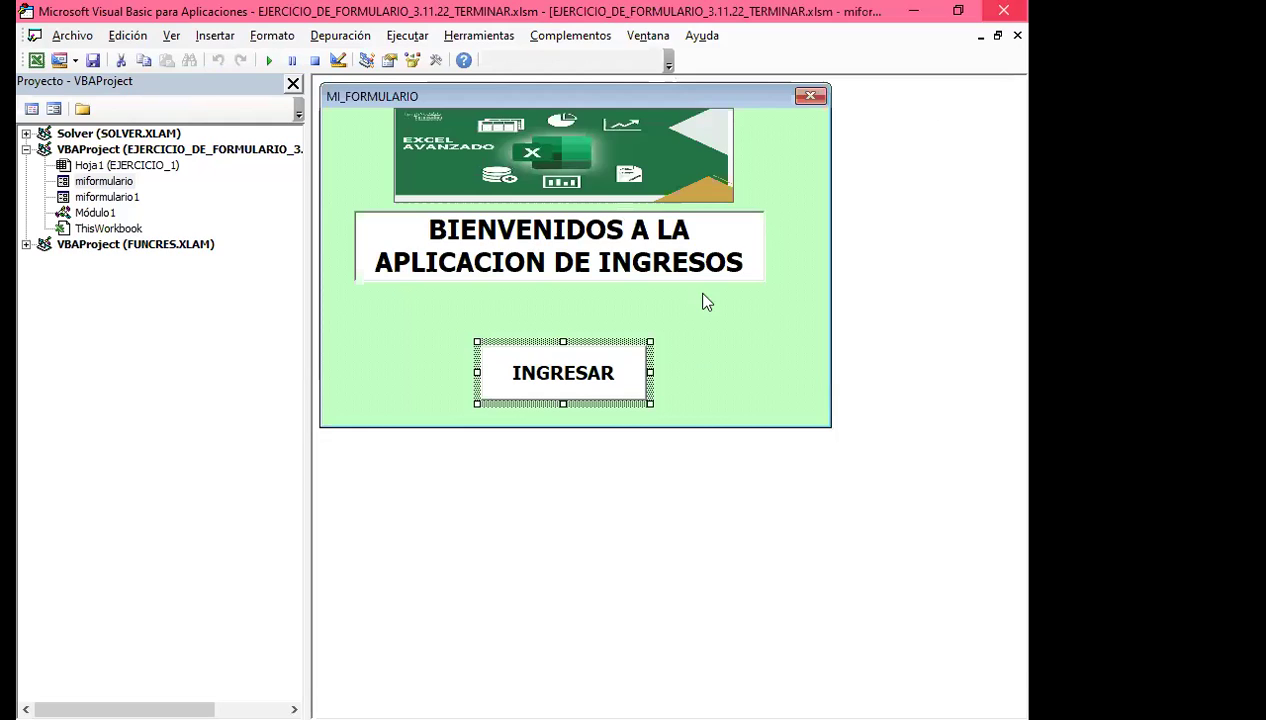
# Test-run MI_FORMULARIO, close it, and reopen its code with the UserForm_Click procedure
pyautogui.press('F5')
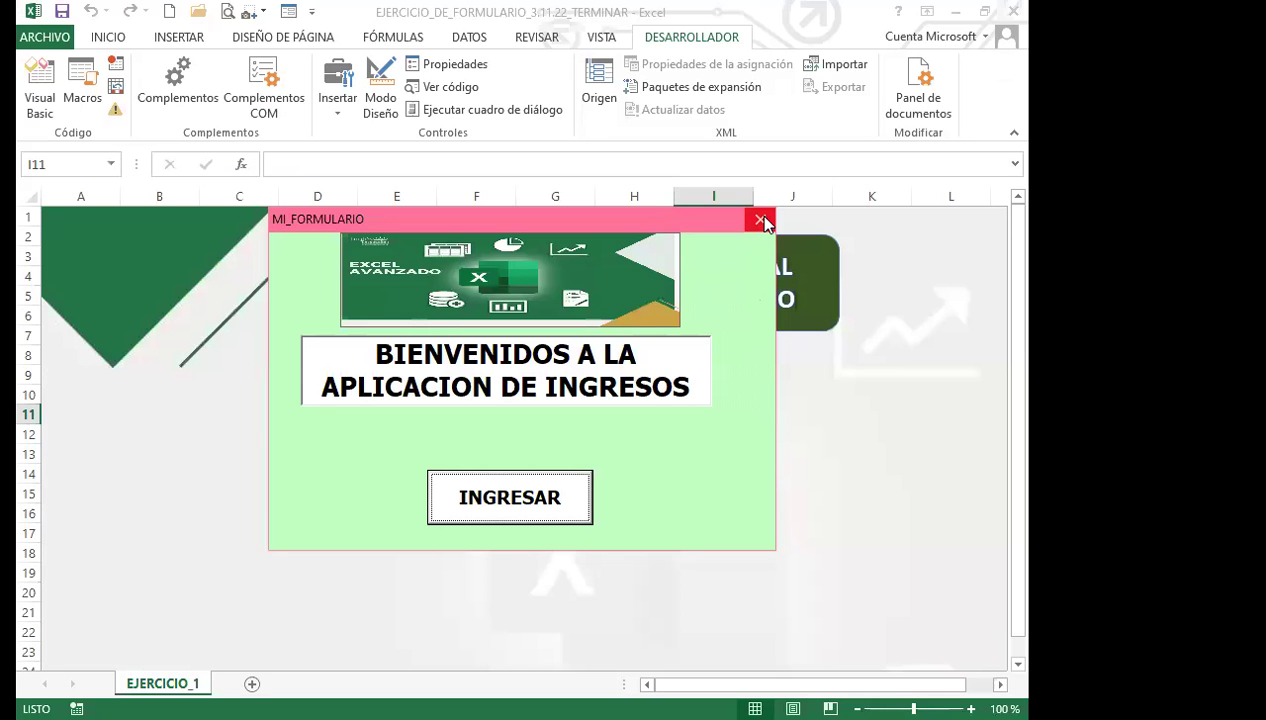
pyautogui.click(760, 219)
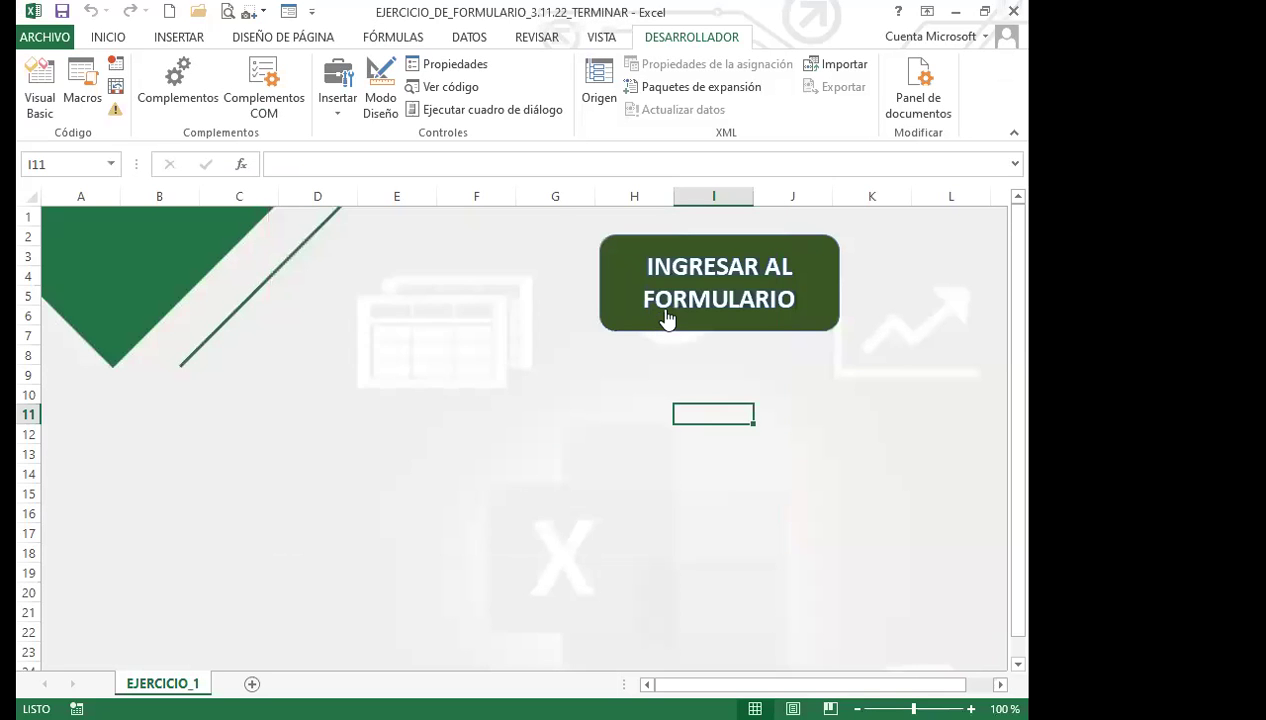
pyautogui.click(39, 88)
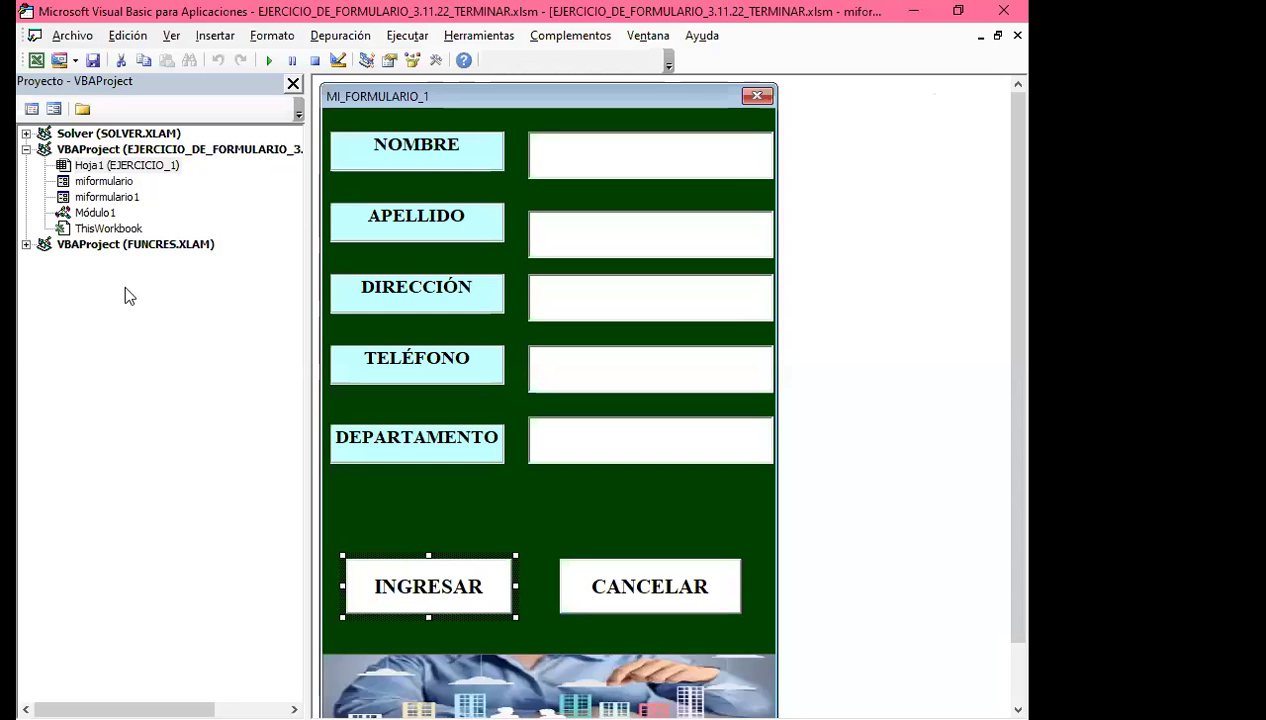
pyautogui.doubleClick(104, 181)
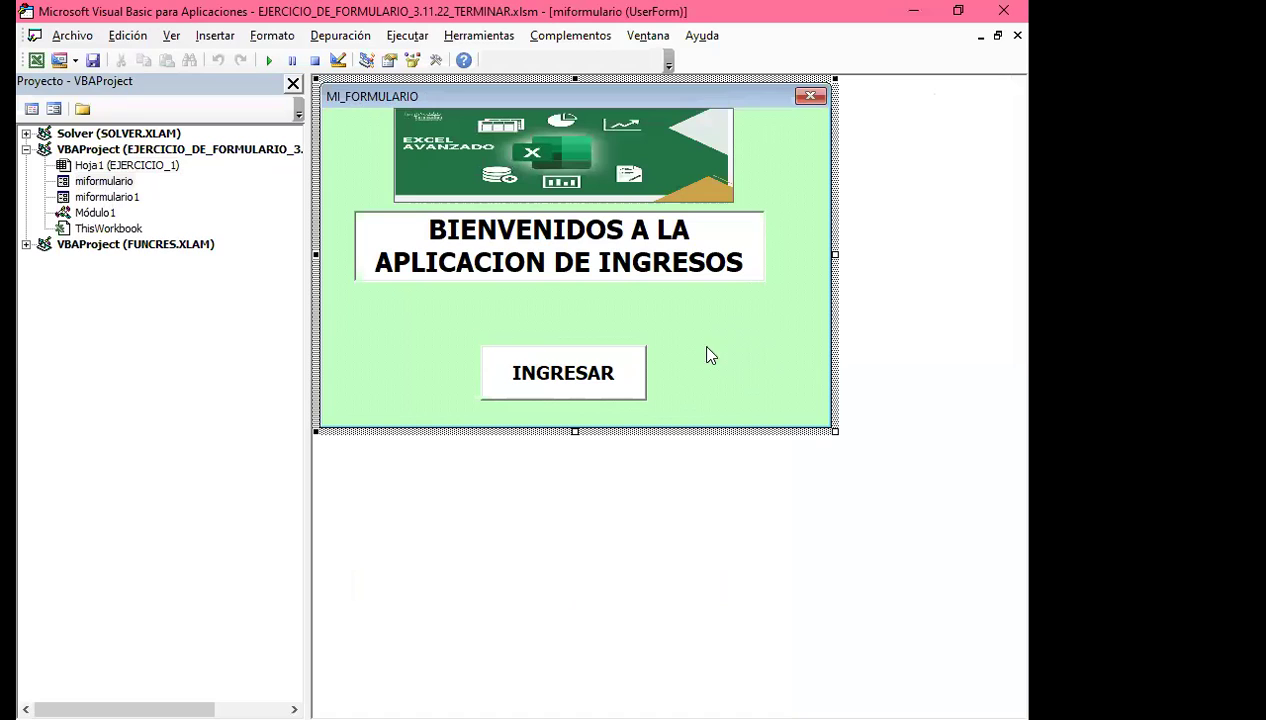
pyautogui.doubleClick(382, 348)
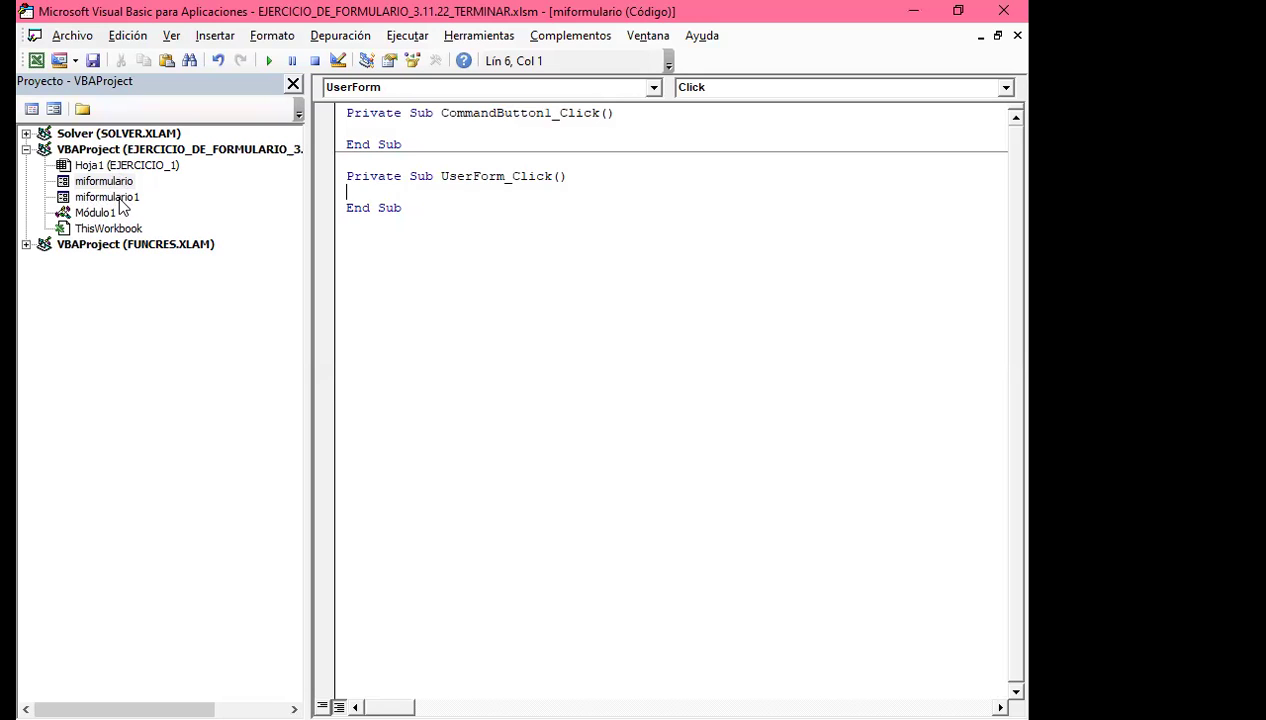
# Review the formulario macro in Módulo1 that shows miformulario, then return to the form design
pyautogui.doubleClick(88, 212)
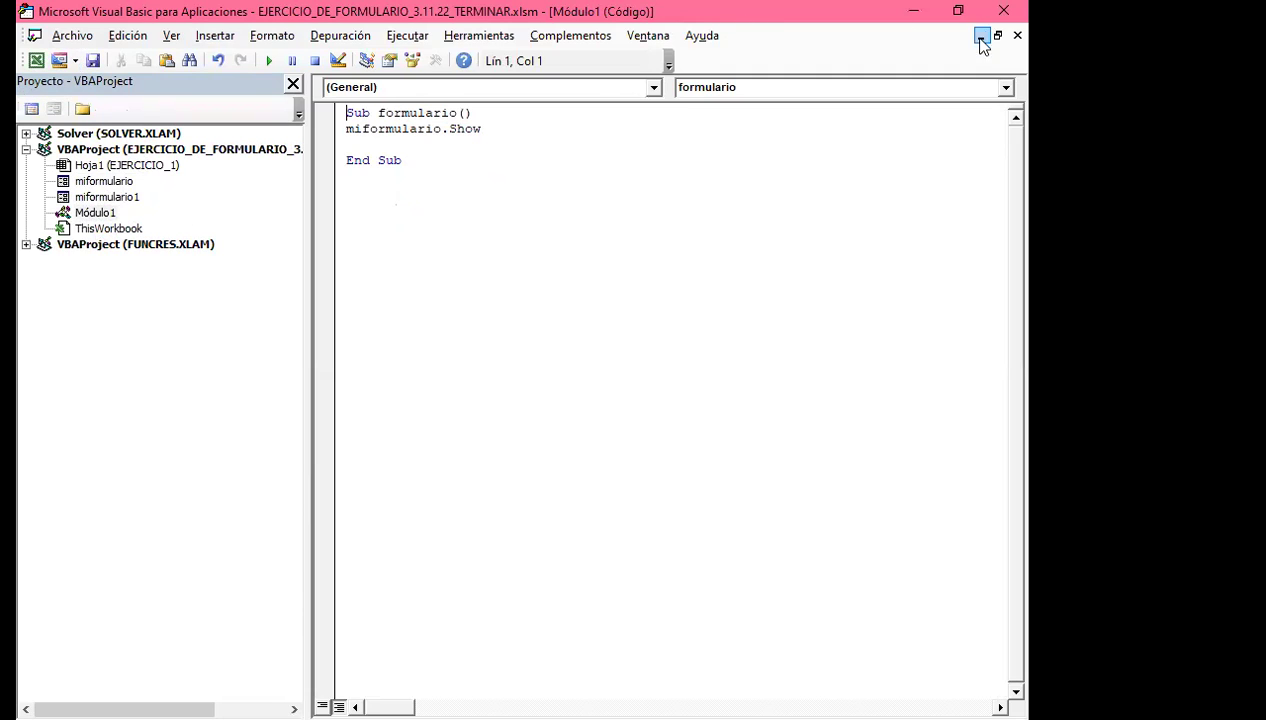
pyautogui.click(1016, 36)
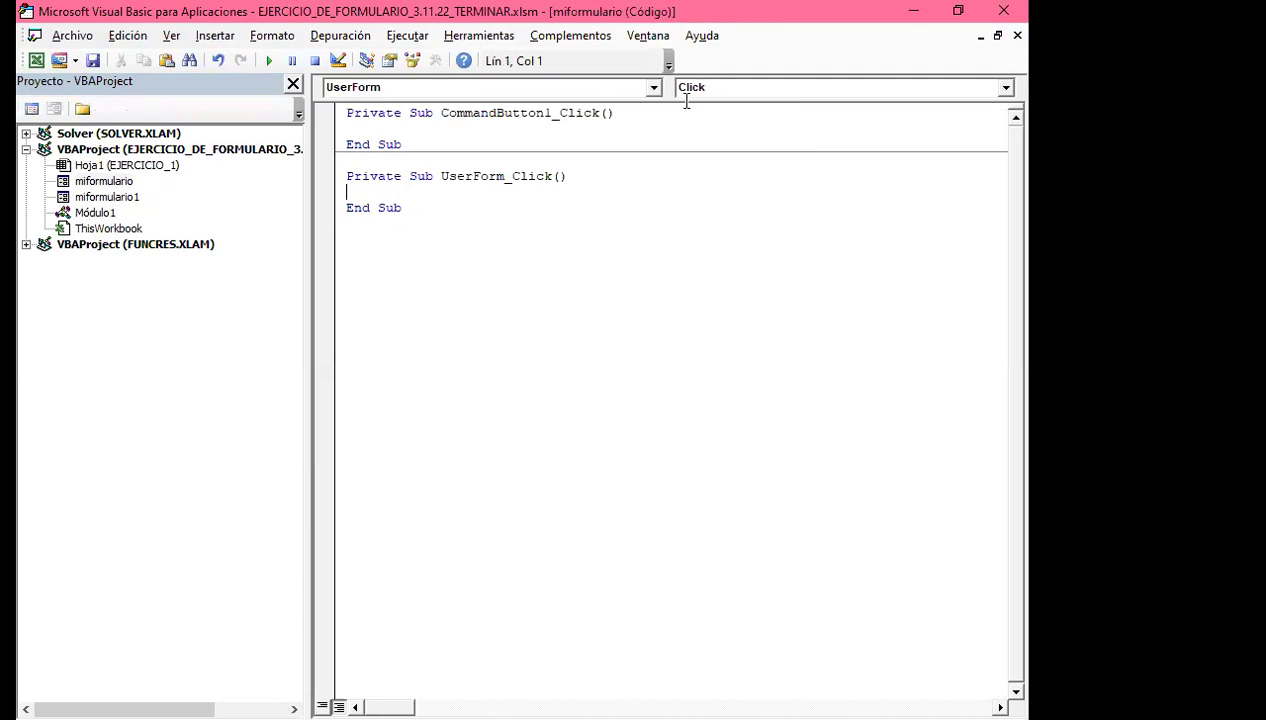
pyautogui.hotkey('shift', 'F7')
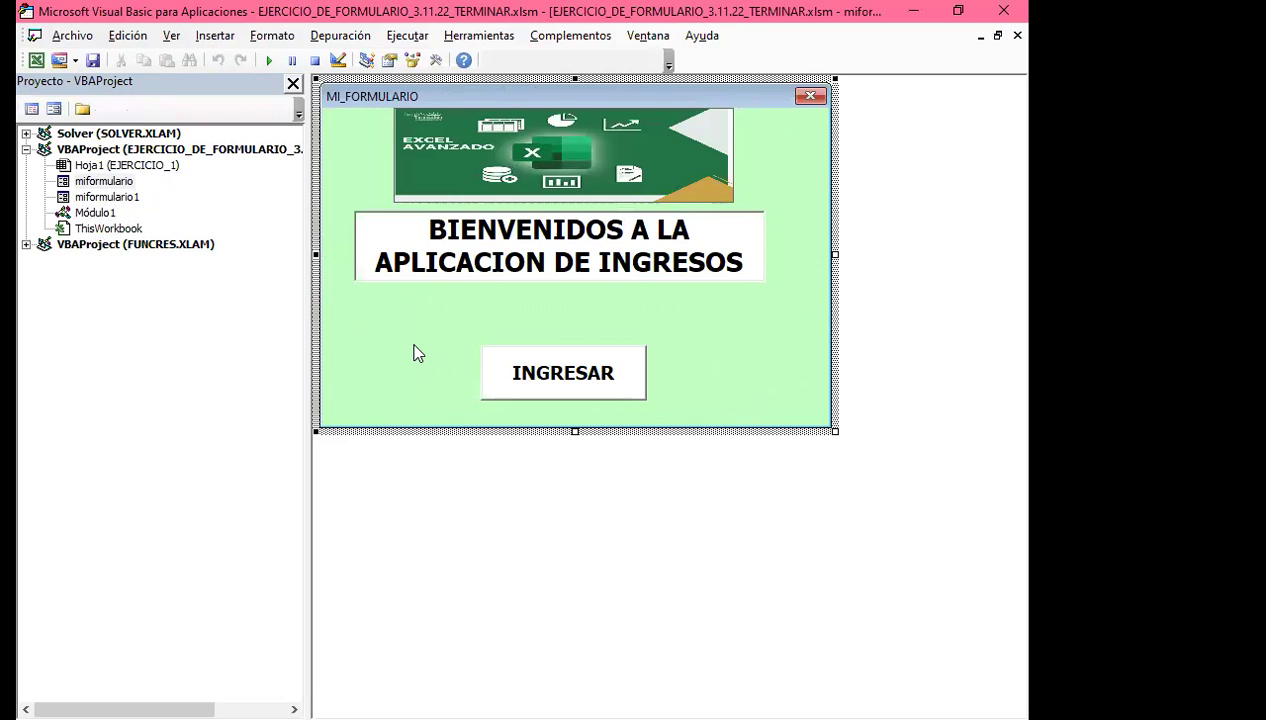
# Close the MI_FORMULARIO design window and return to the Excel workbook
pyautogui.click(574, 392)
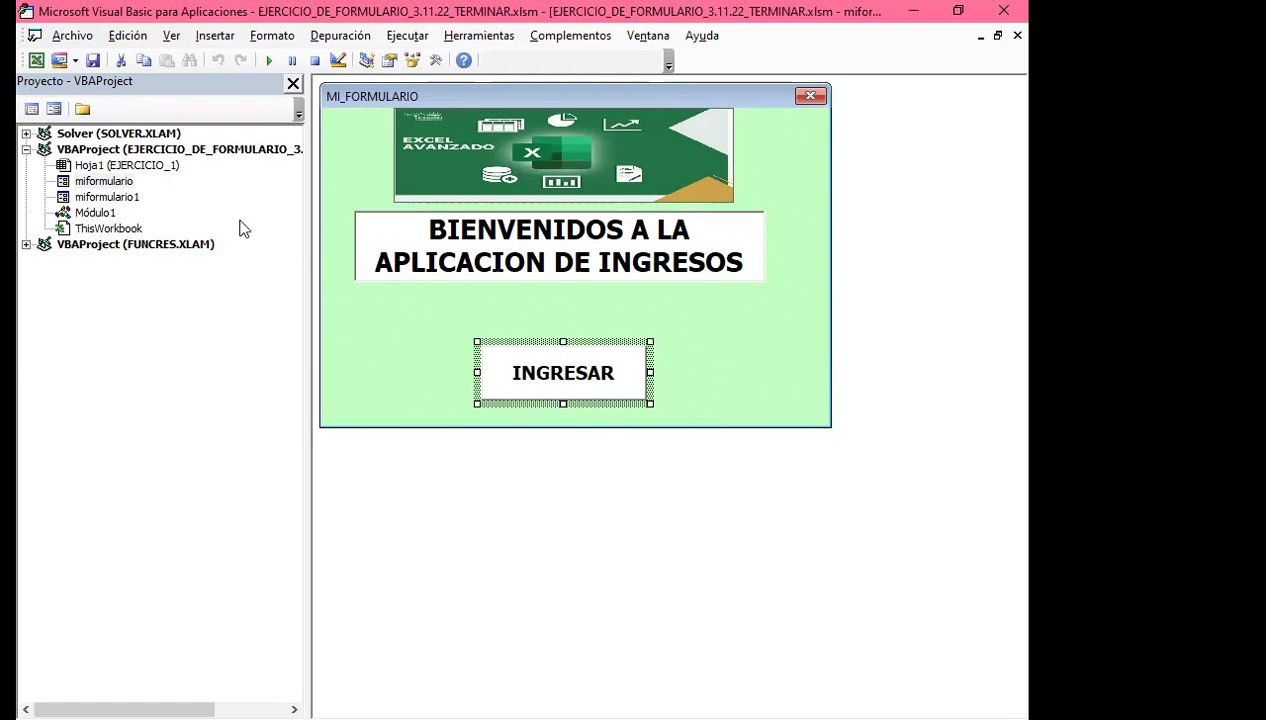
pyautogui.click(790, 373)
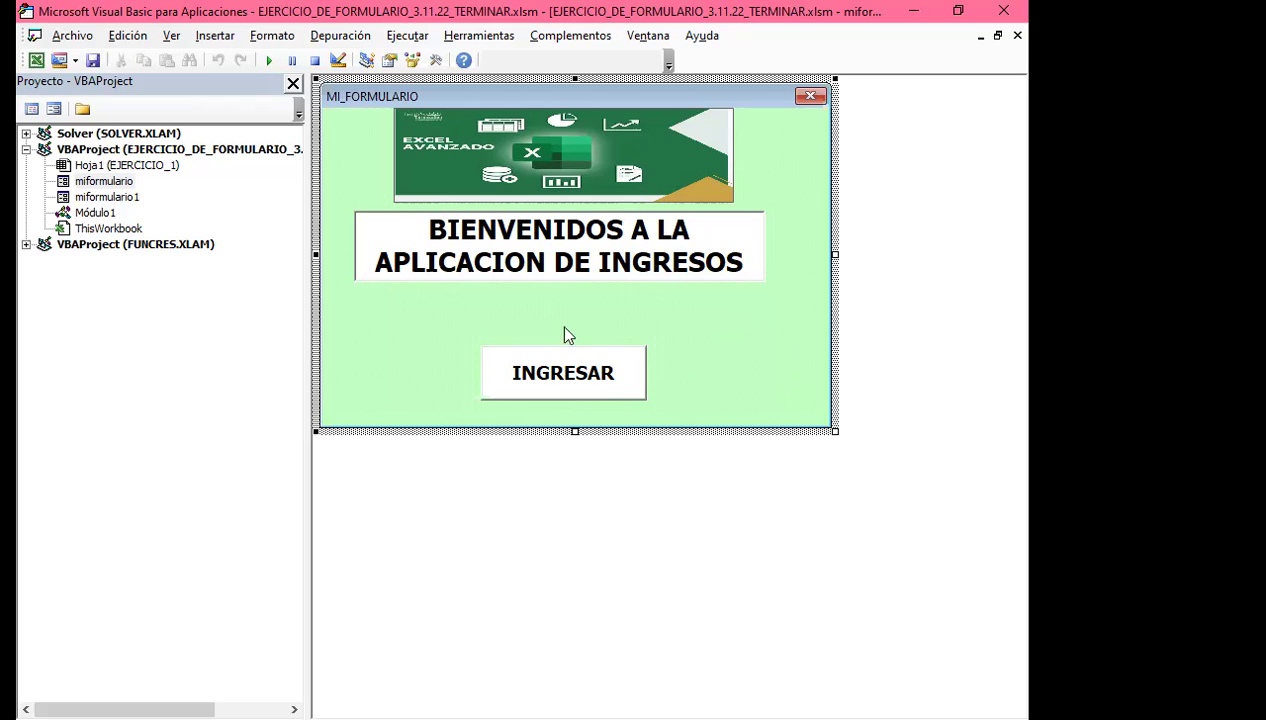
pyautogui.click(1017, 35)
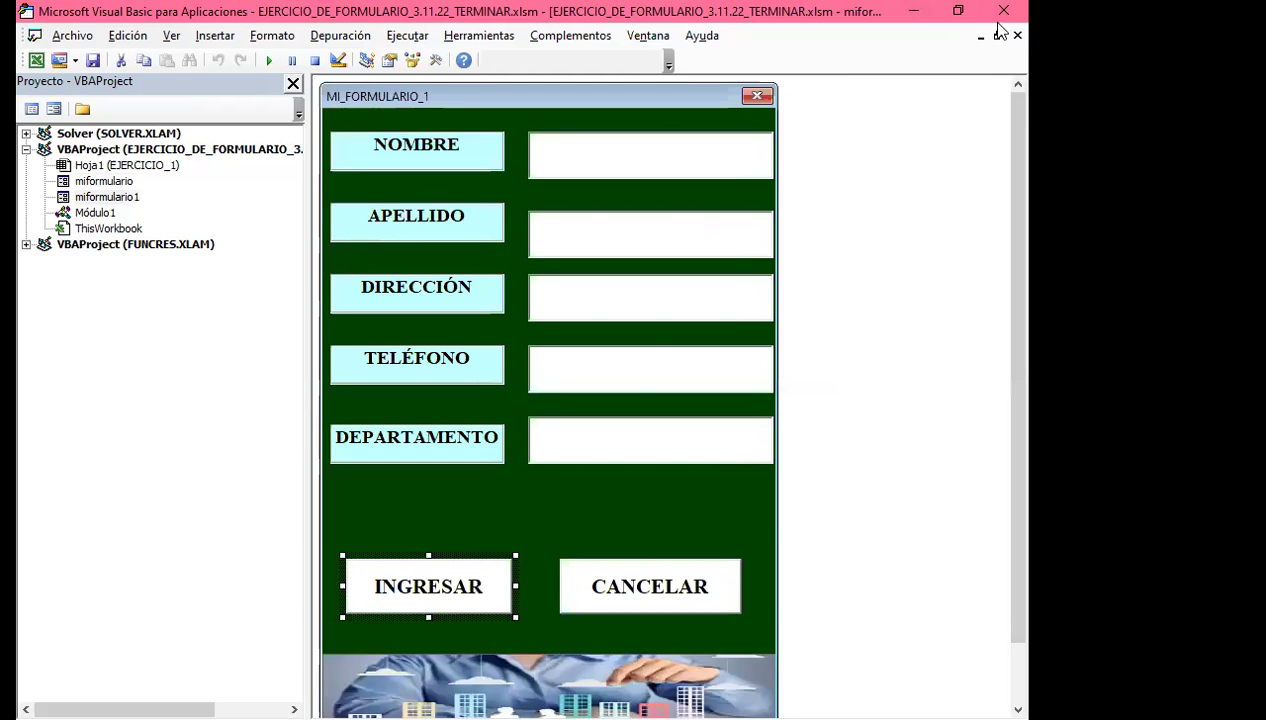
pyautogui.hotkey('alt', 'F11')
# Assign the formulario macro to the INGRESAR AL FORMULARIO shape
pyautogui.click(647, 311)
pyautogui.rightClick(647, 311)
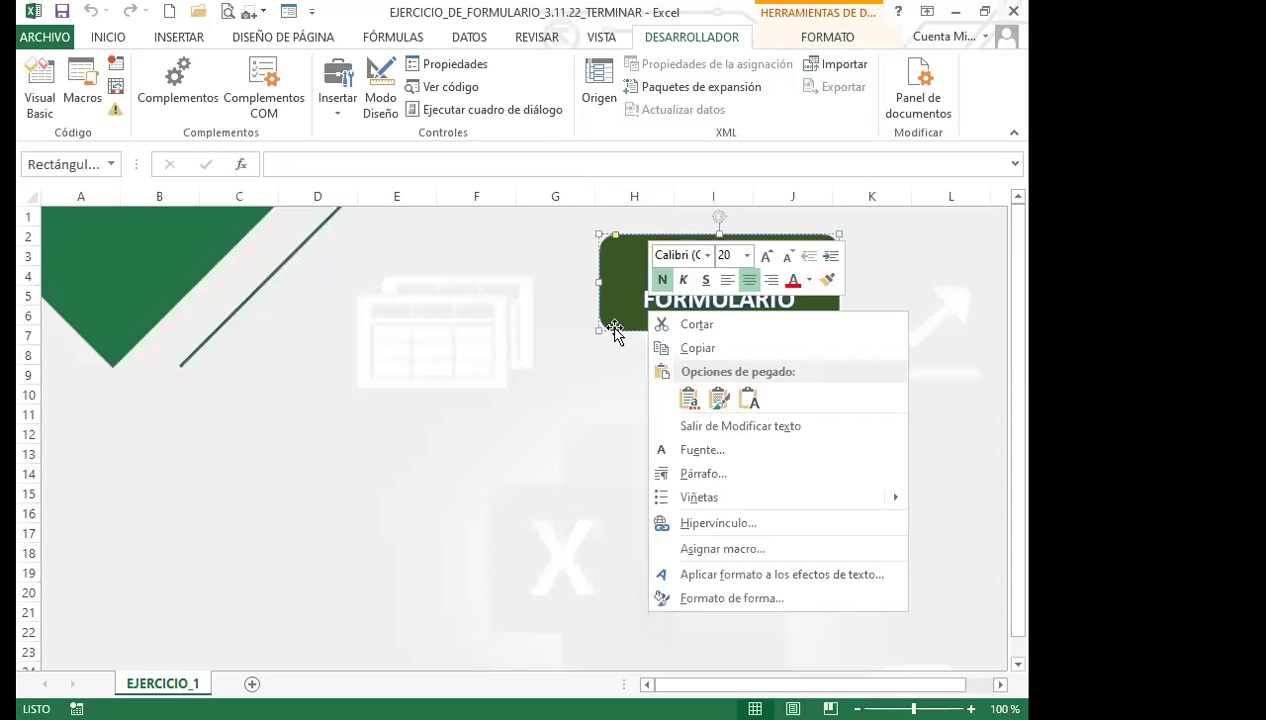
pyautogui.press('Escape')
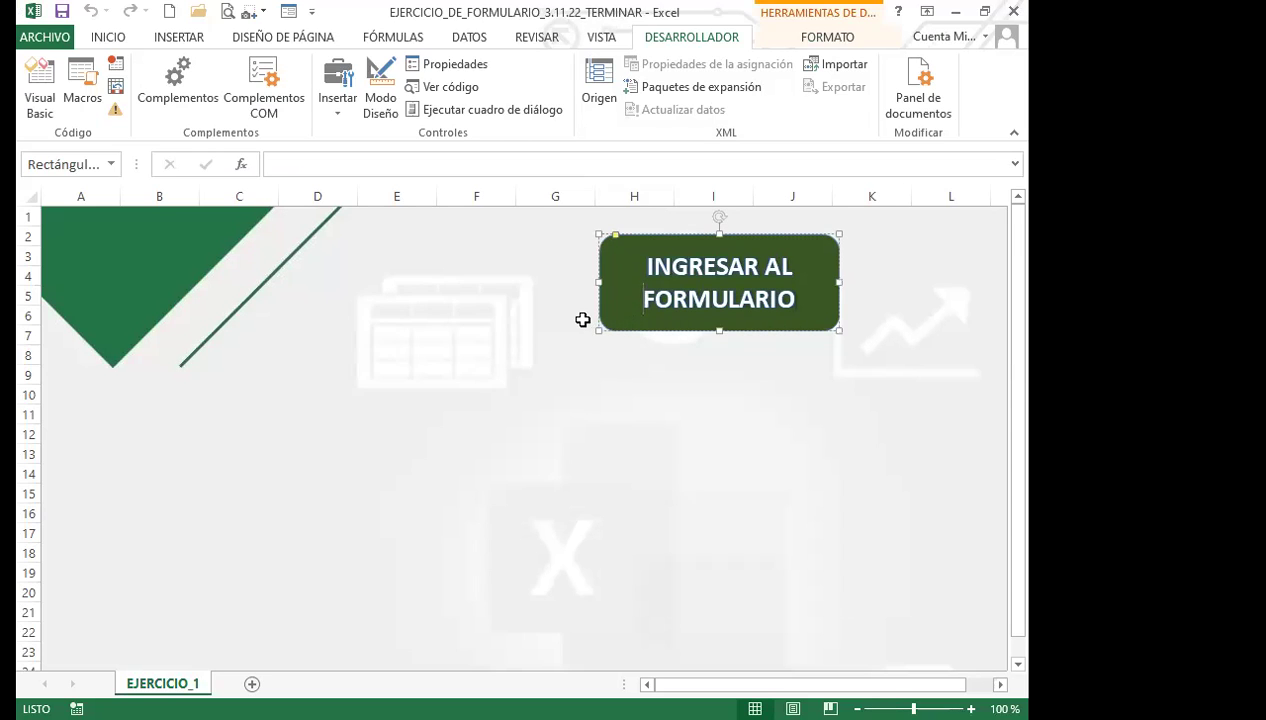
pyautogui.rightClick(655, 316)
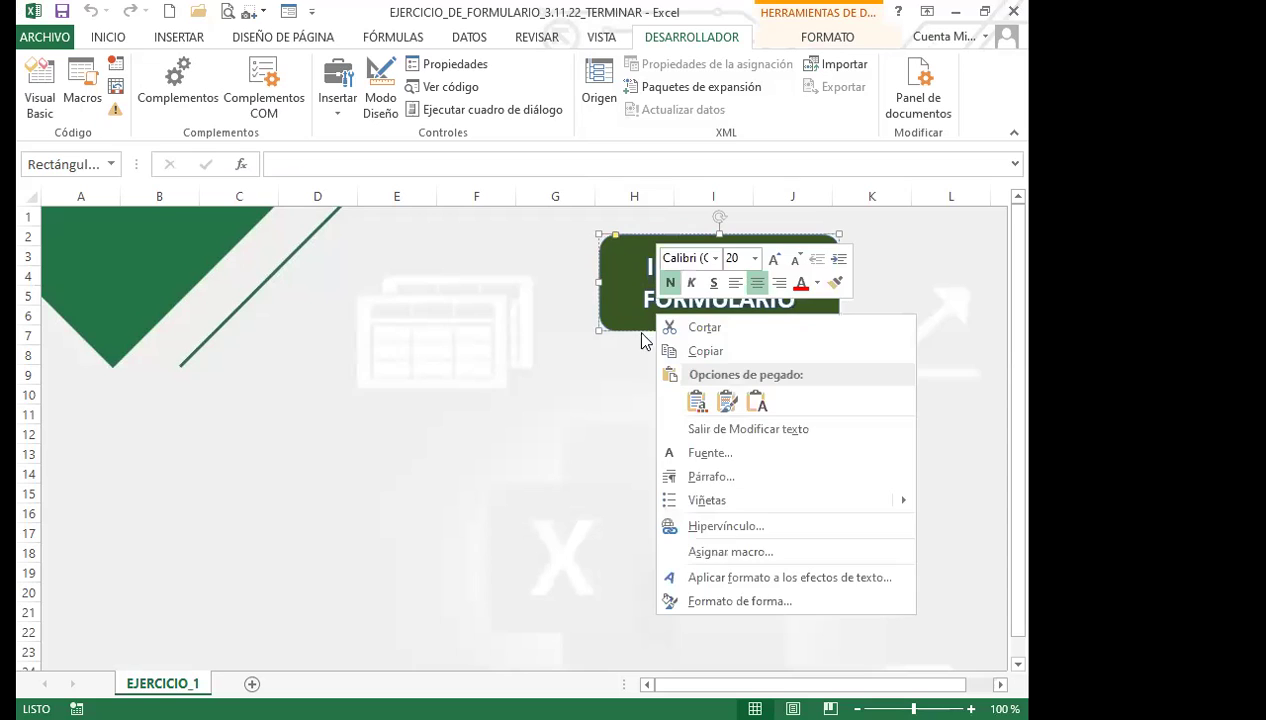
pyautogui.click(743, 553)
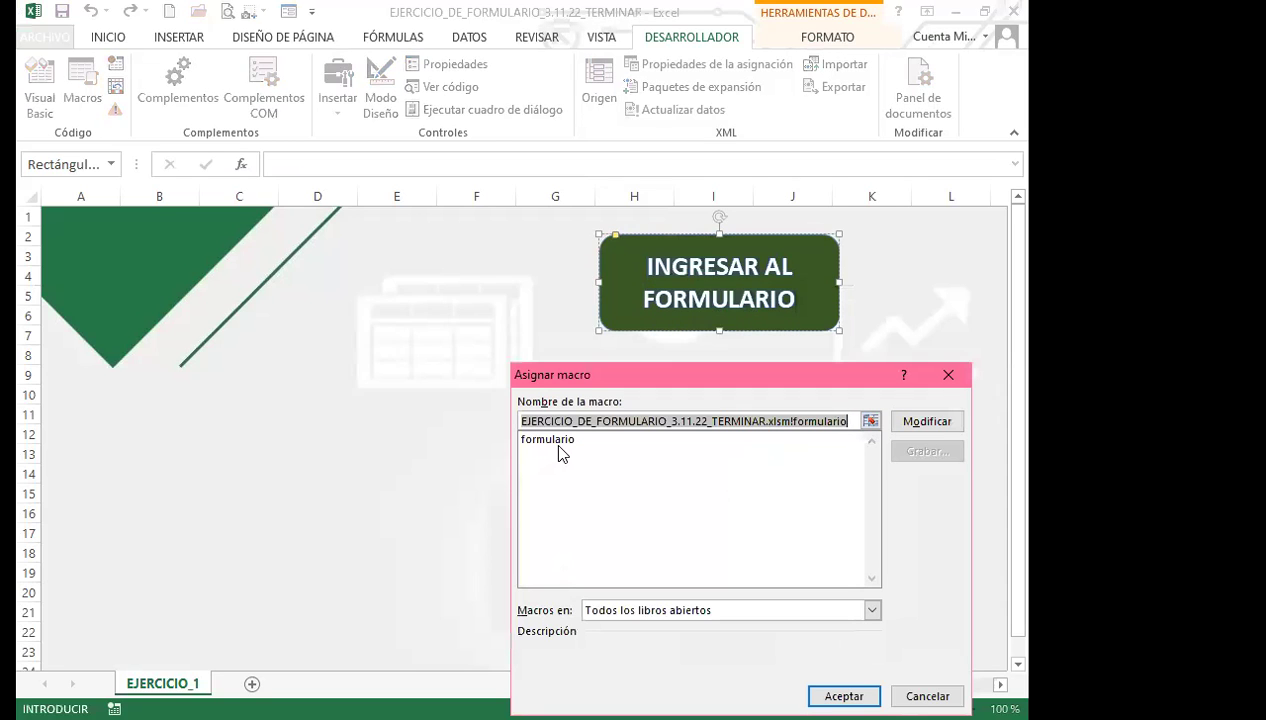
pyautogui.click(952, 376)
# Click the shape to open the MI_FORMULARIO welcome form, then close it
pyautogui.click(746, 372)
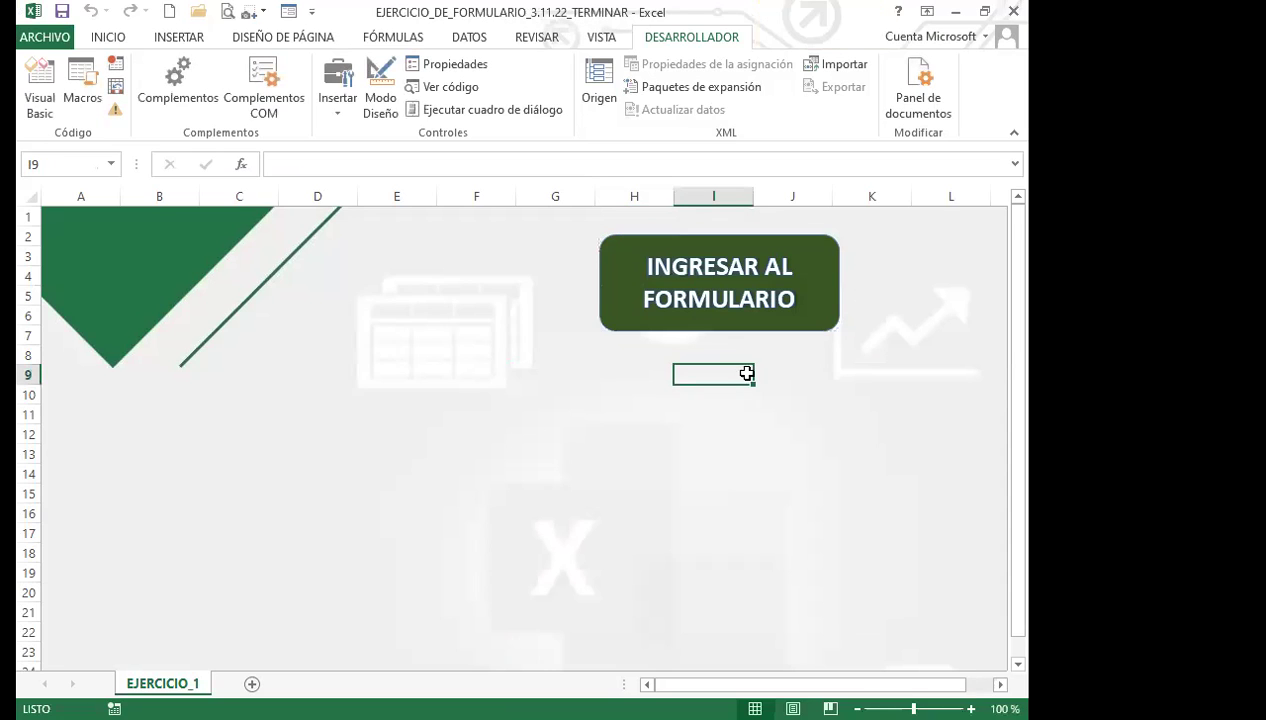
pyautogui.click(719, 300)
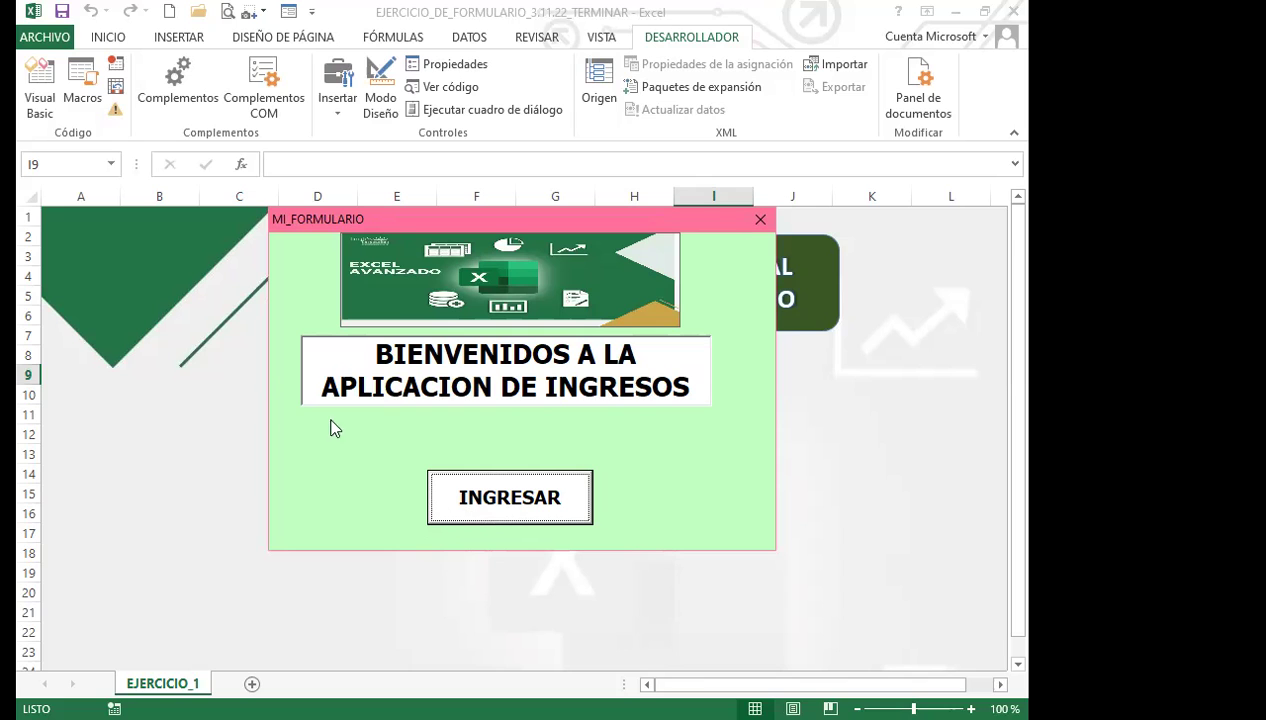
pyautogui.click(764, 216)
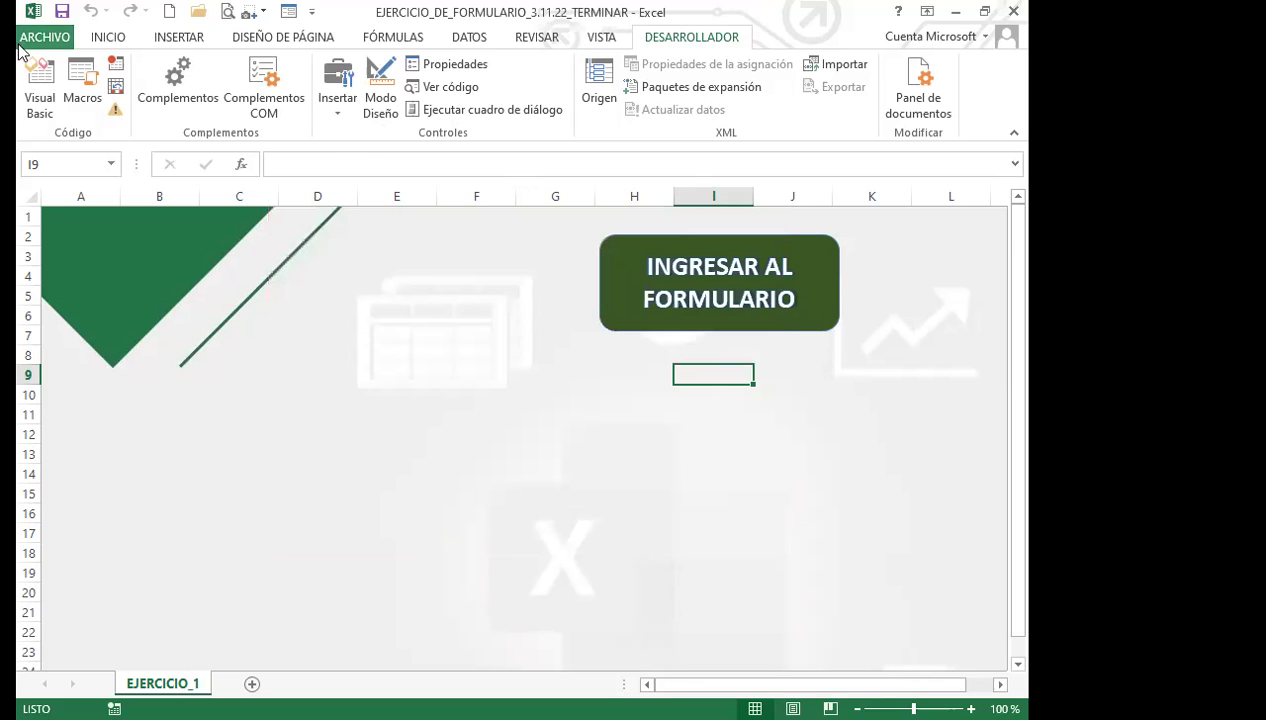
# Open the INGRESAR button's click code on miformulario and delete the empty UserForm_Click routine
pyautogui.click(40, 90)
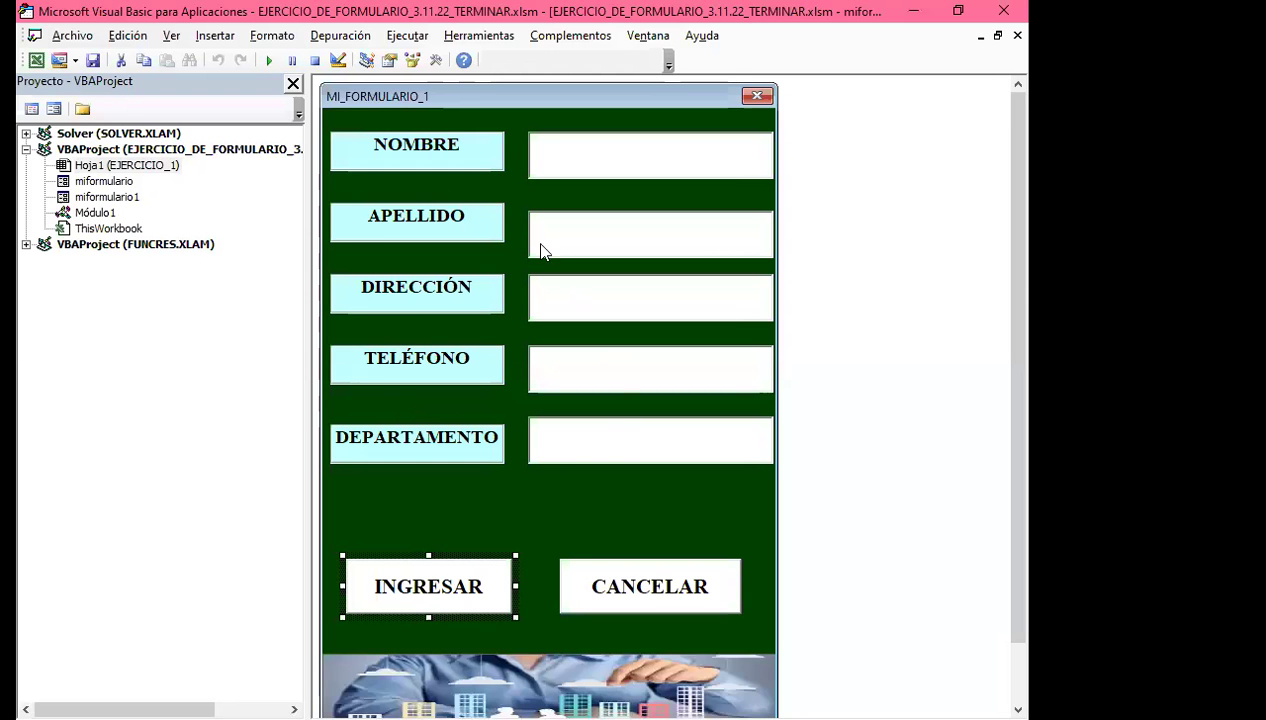
pyautogui.click(600, 476)
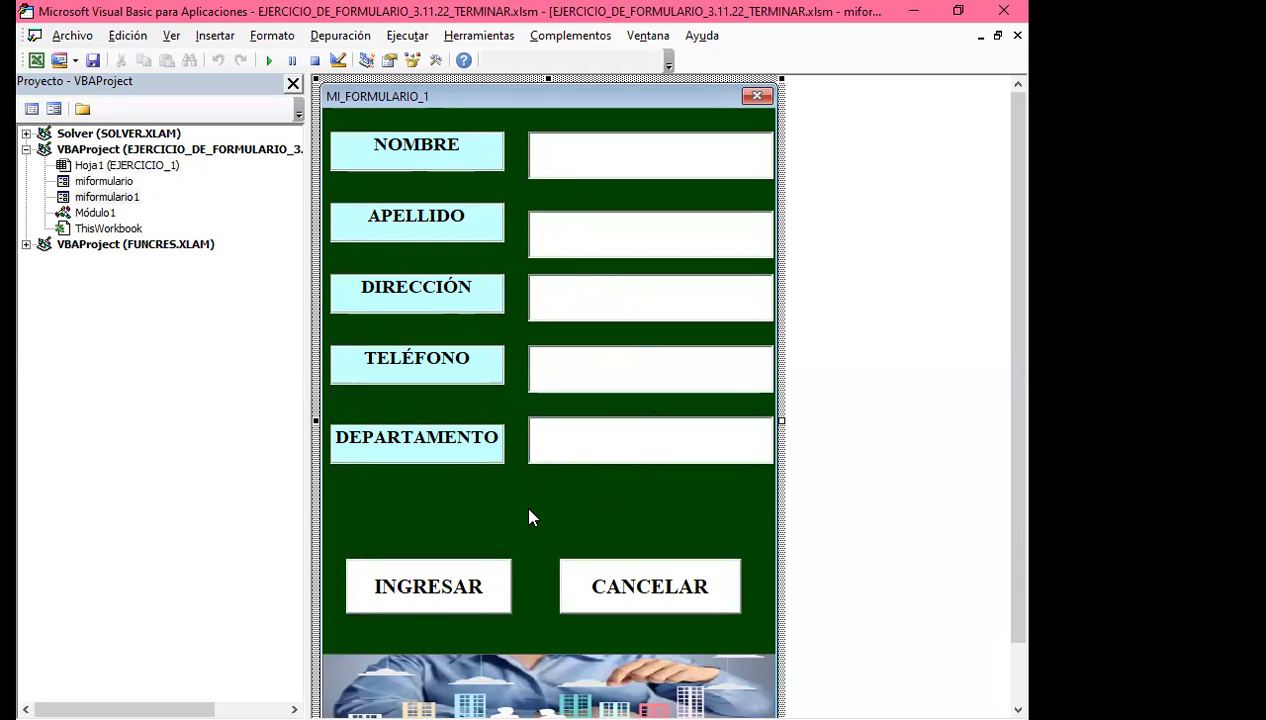
pyautogui.doubleClick(104, 183)
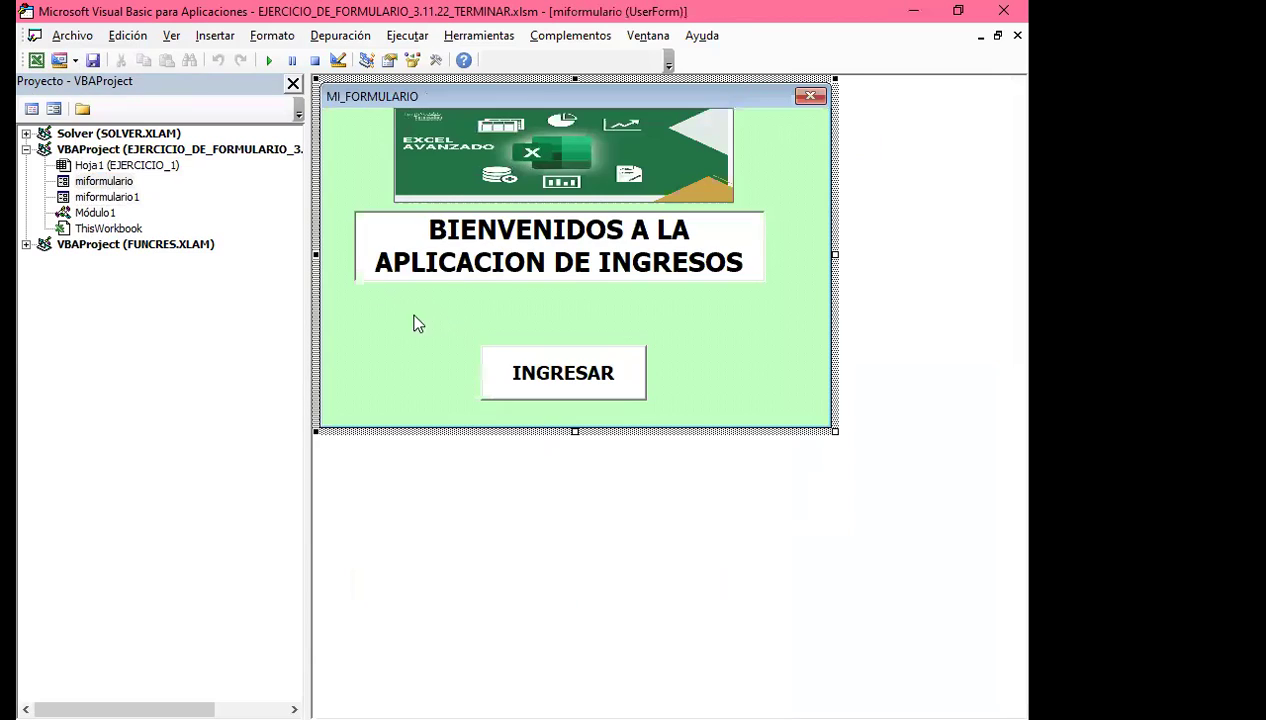
pyautogui.click(520, 388)
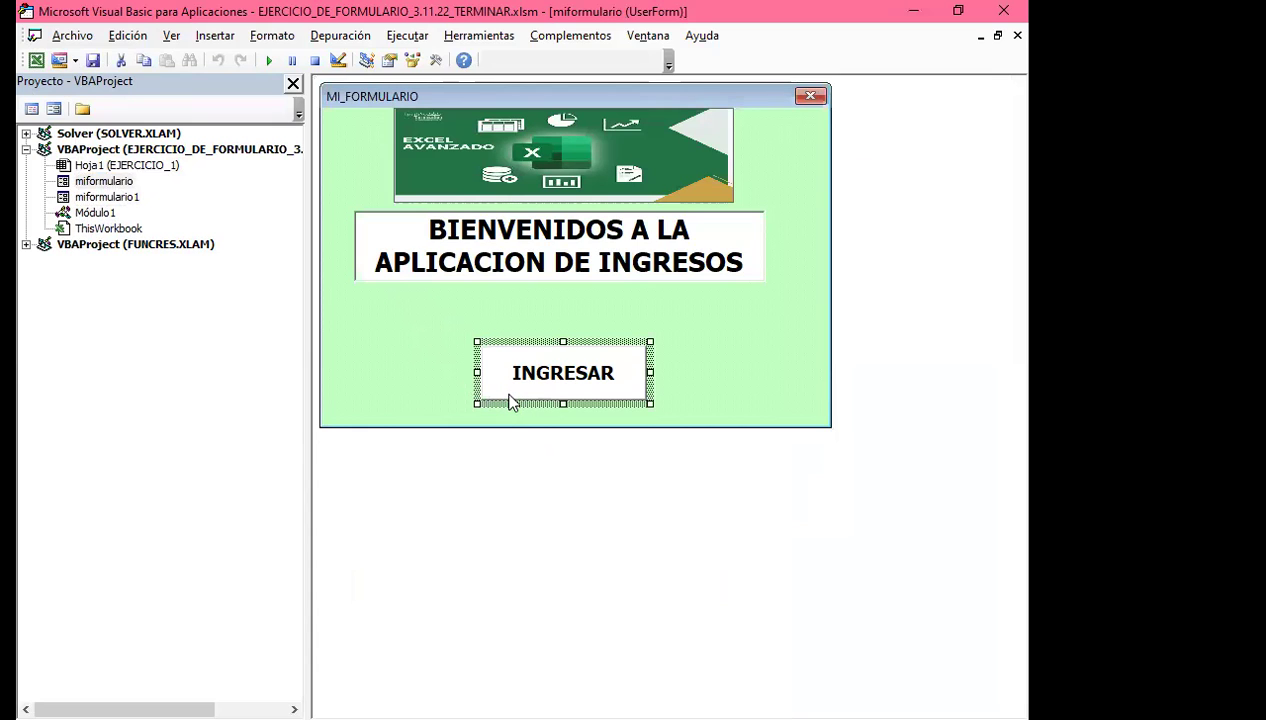
pyautogui.doubleClick(508, 400)
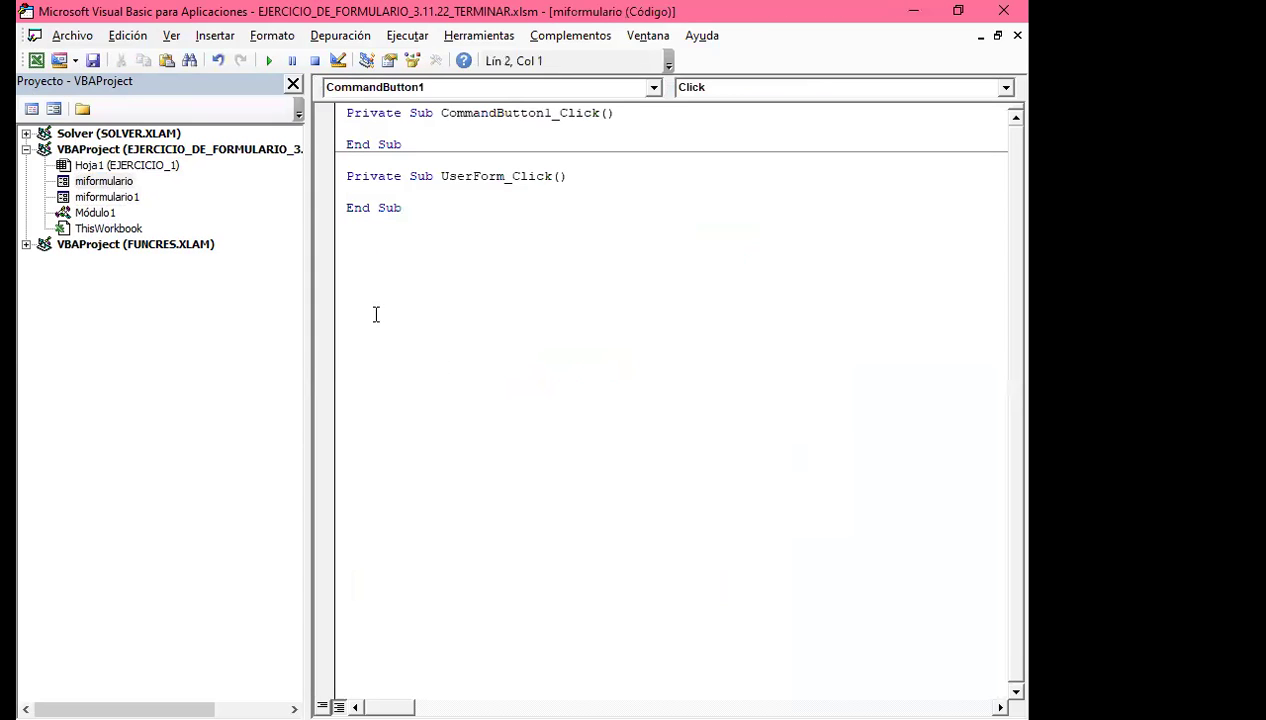
pyautogui.moveTo(346, 176); pyautogui.dragTo(496, 243)
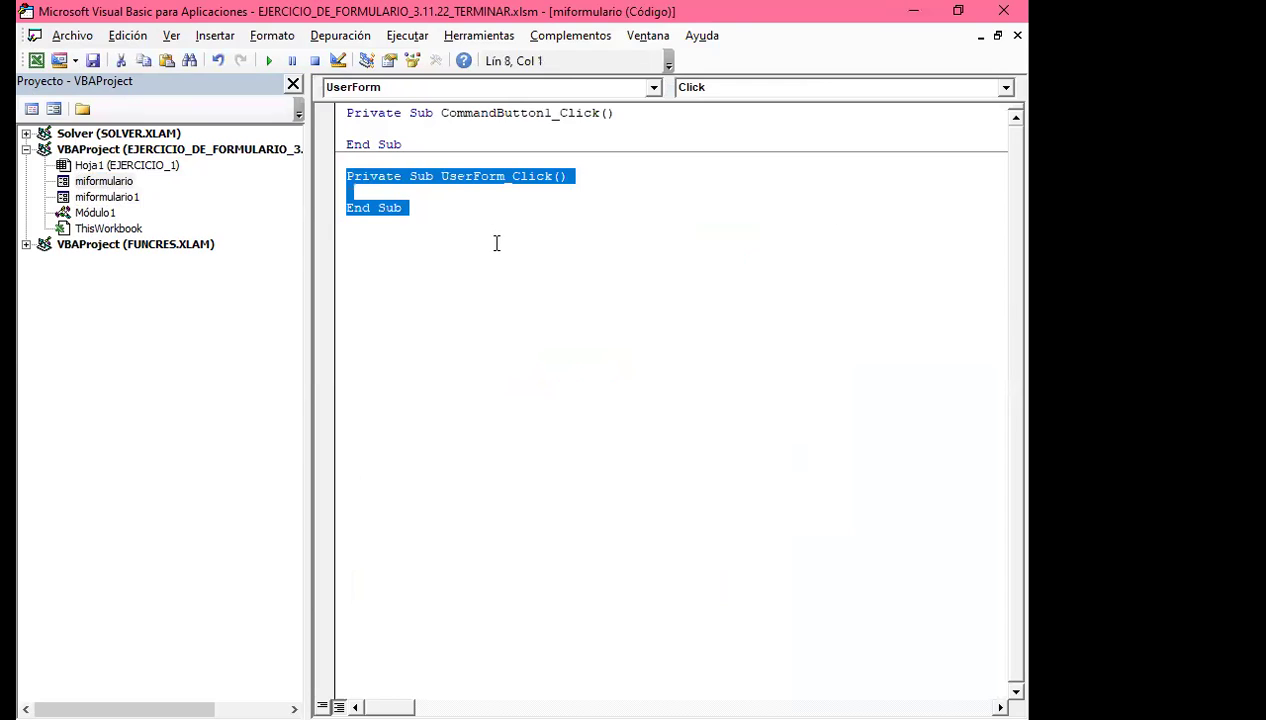
pyautogui.press('Delete')
# Write miformulario1.Show in CommandButton1_Click and save the workbook
pyautogui.click(371, 122)
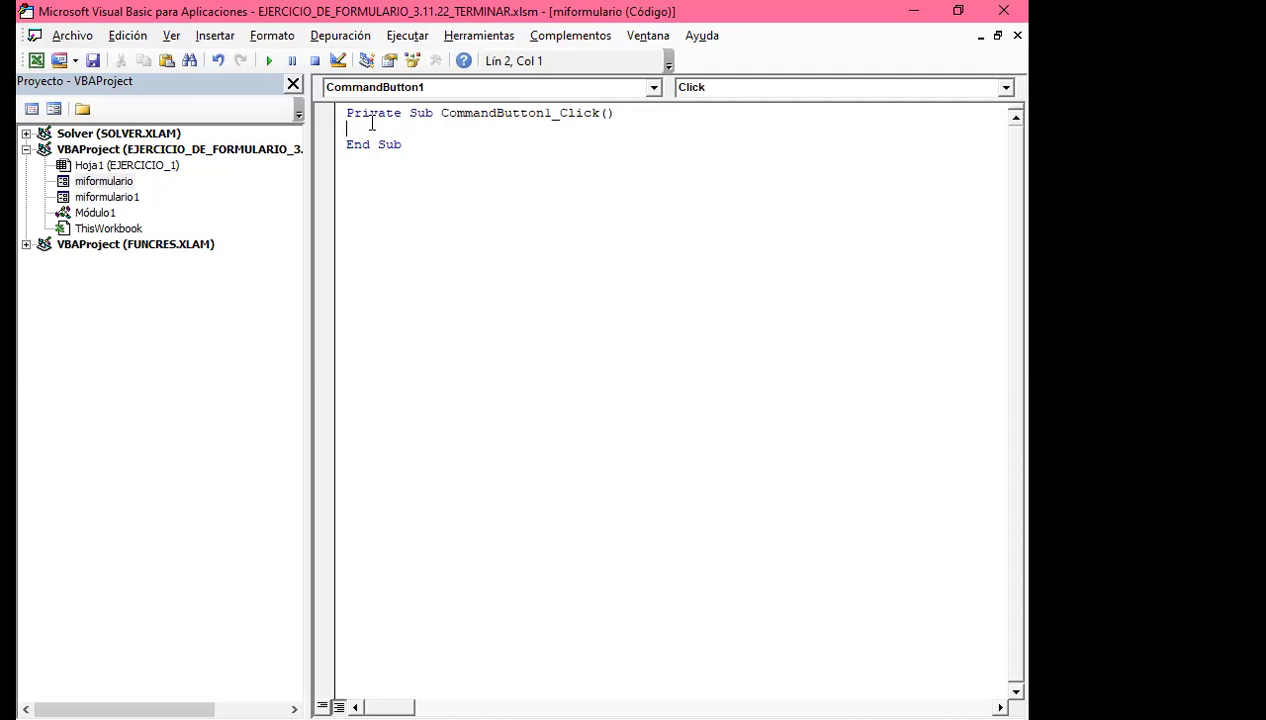
pyautogui.write('miformulario')
pyautogui.write('1')
pyautogui.write('.s')
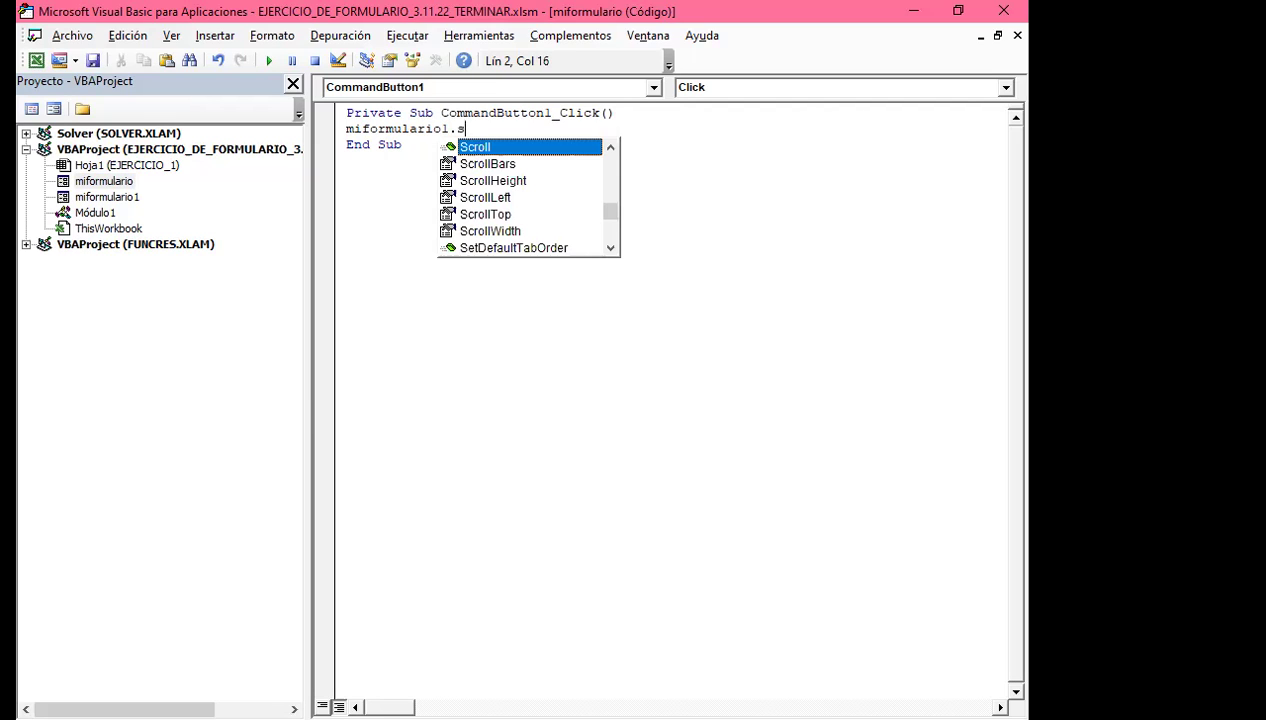
pyautogui.write('h')
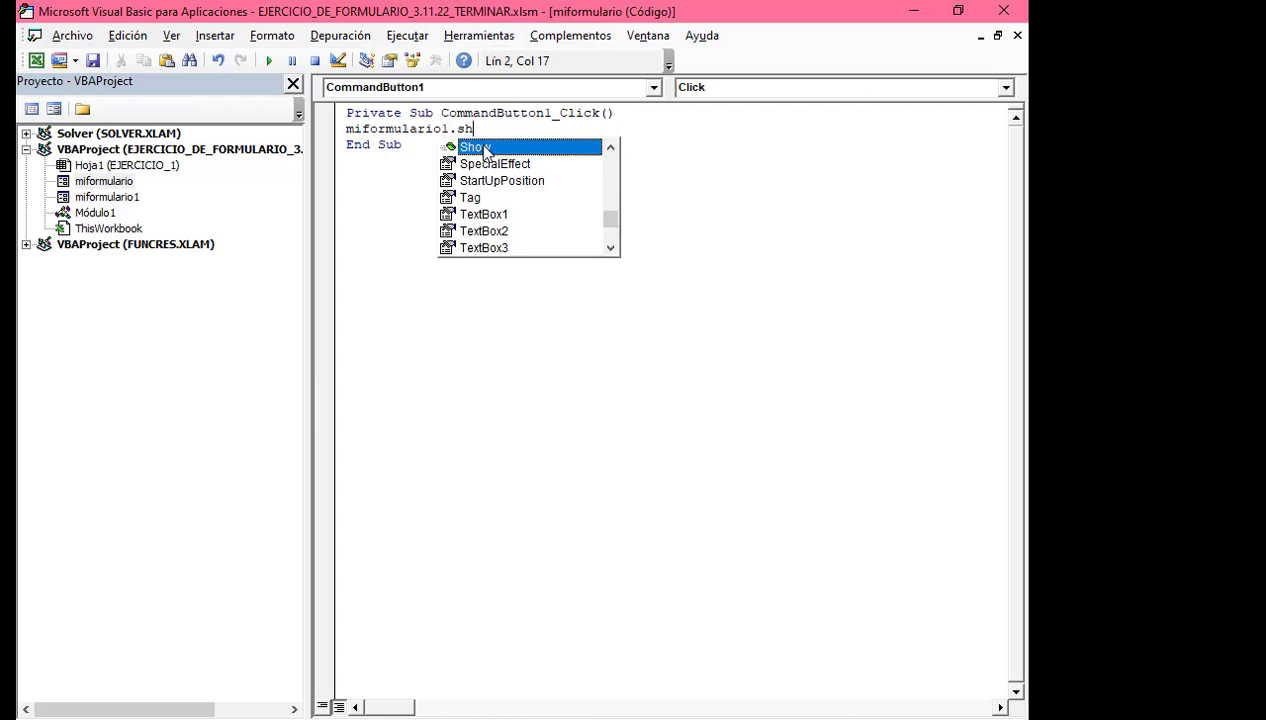
pyautogui.doubleClick(479, 150)
pyautogui.click(440, 177)
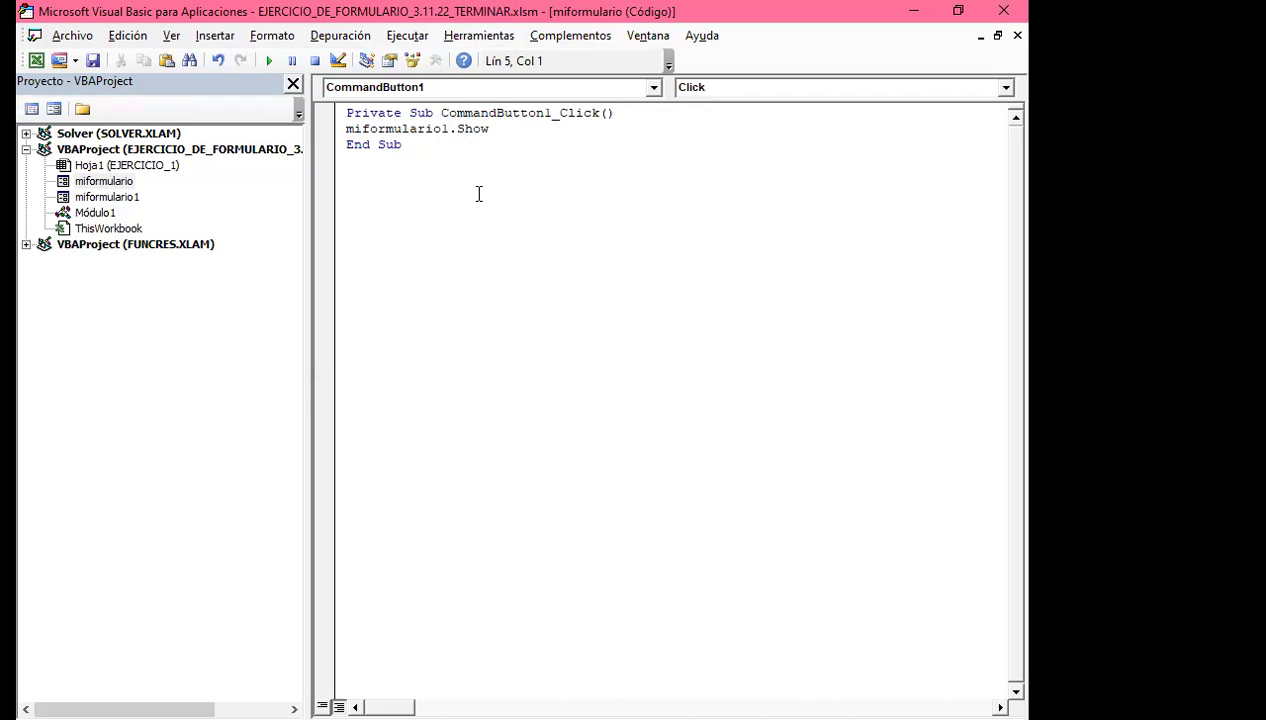
pyautogui.click(94, 62)
# Return to Excel and run the INGRESAR AL FORMULARIO shape to show the MI_FORMULARIO welcome form
pyautogui.hotkey('alt', 'F11')
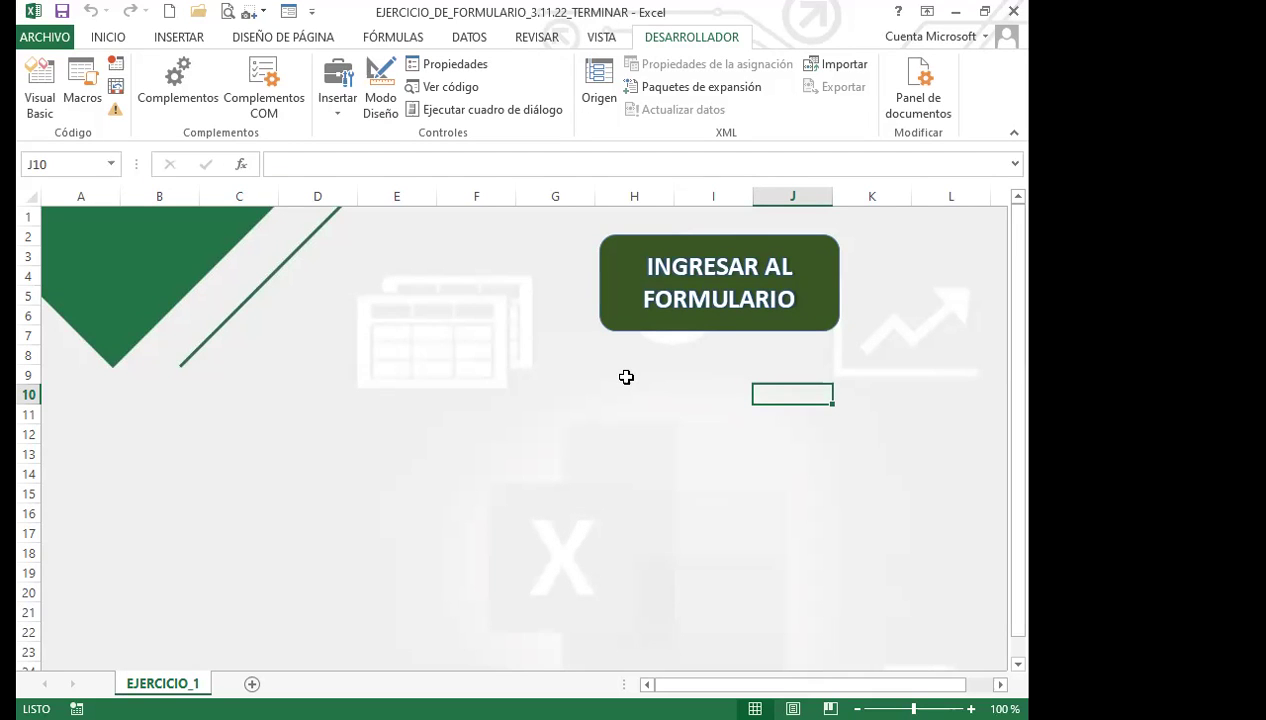
pyautogui.click(714, 296)
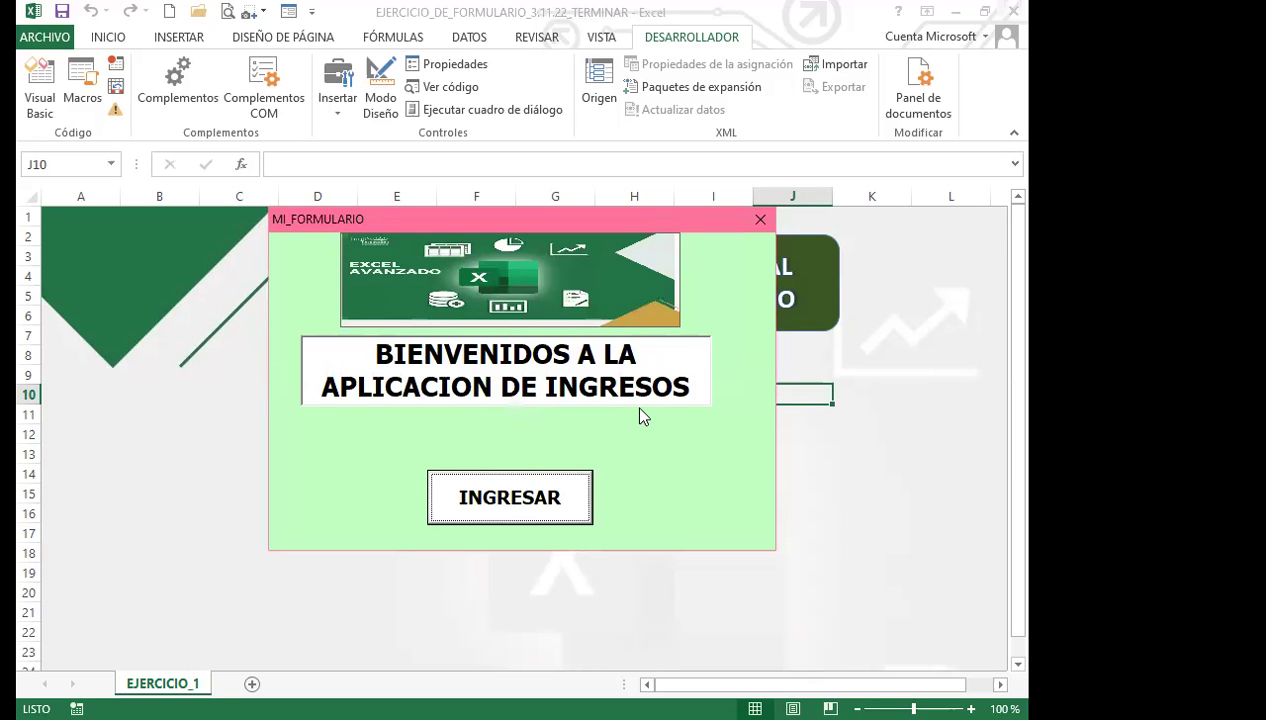
pyautogui.click(516, 509)
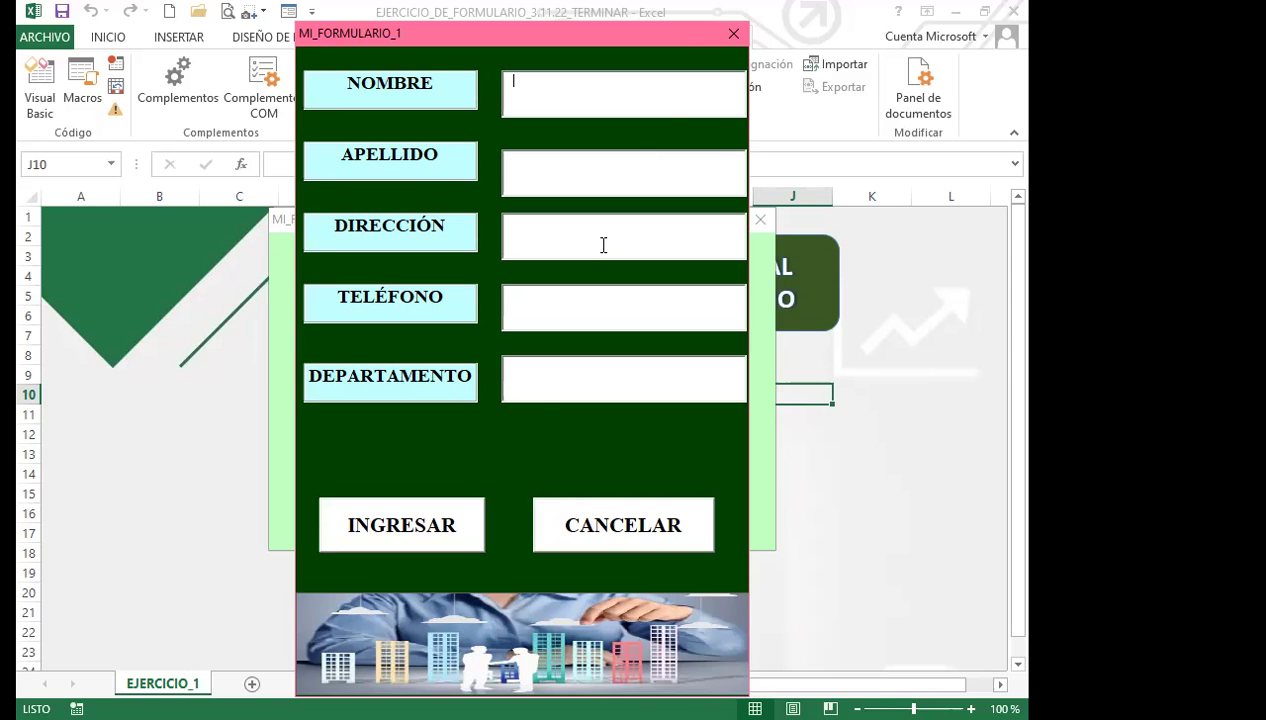
# Close MI_FORMULARIO_1, reopen it with INGRESAR, then close it and the MI_FORMULARIO welcome form
pyautogui.click(640, 505)
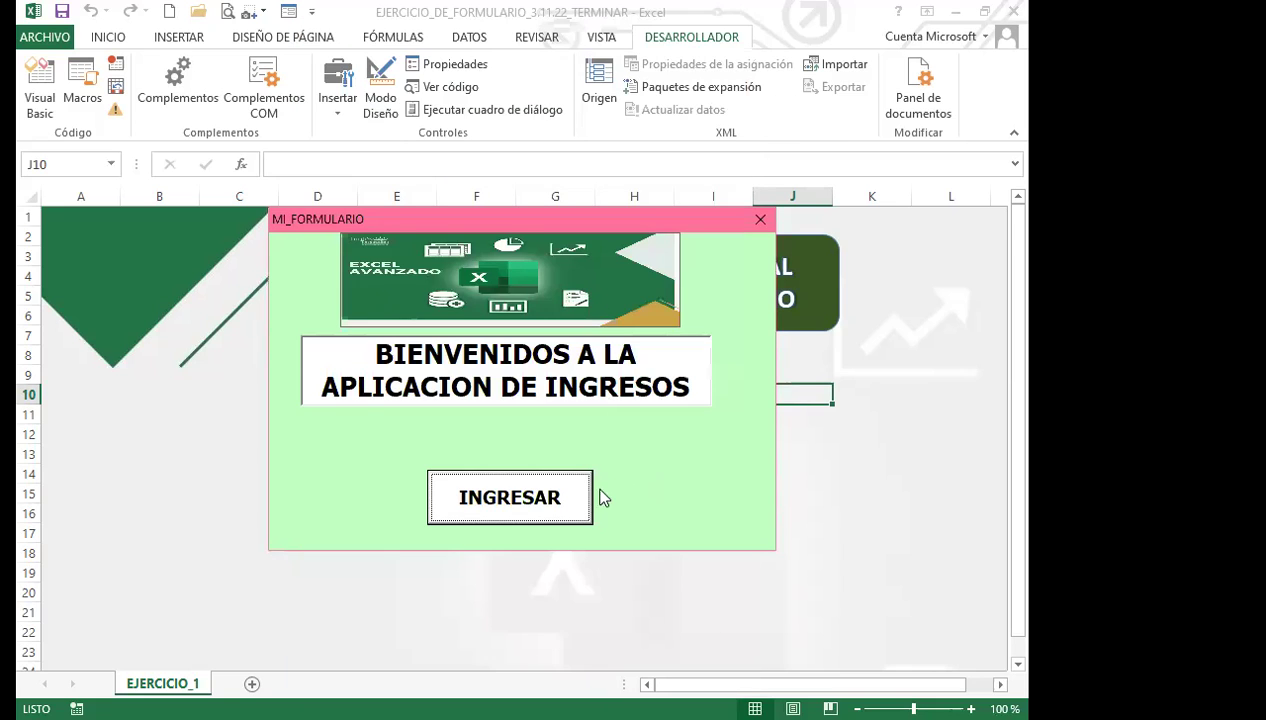
pyautogui.click(488, 515)
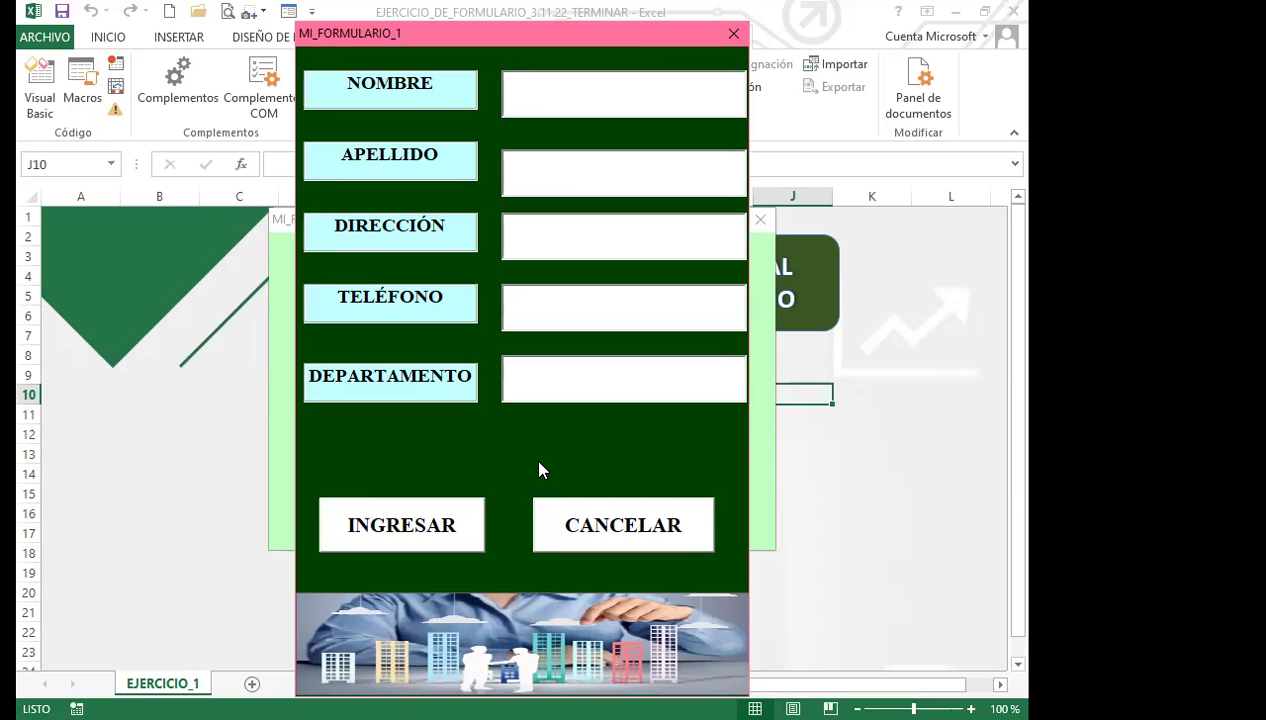
pyautogui.click(735, 35)
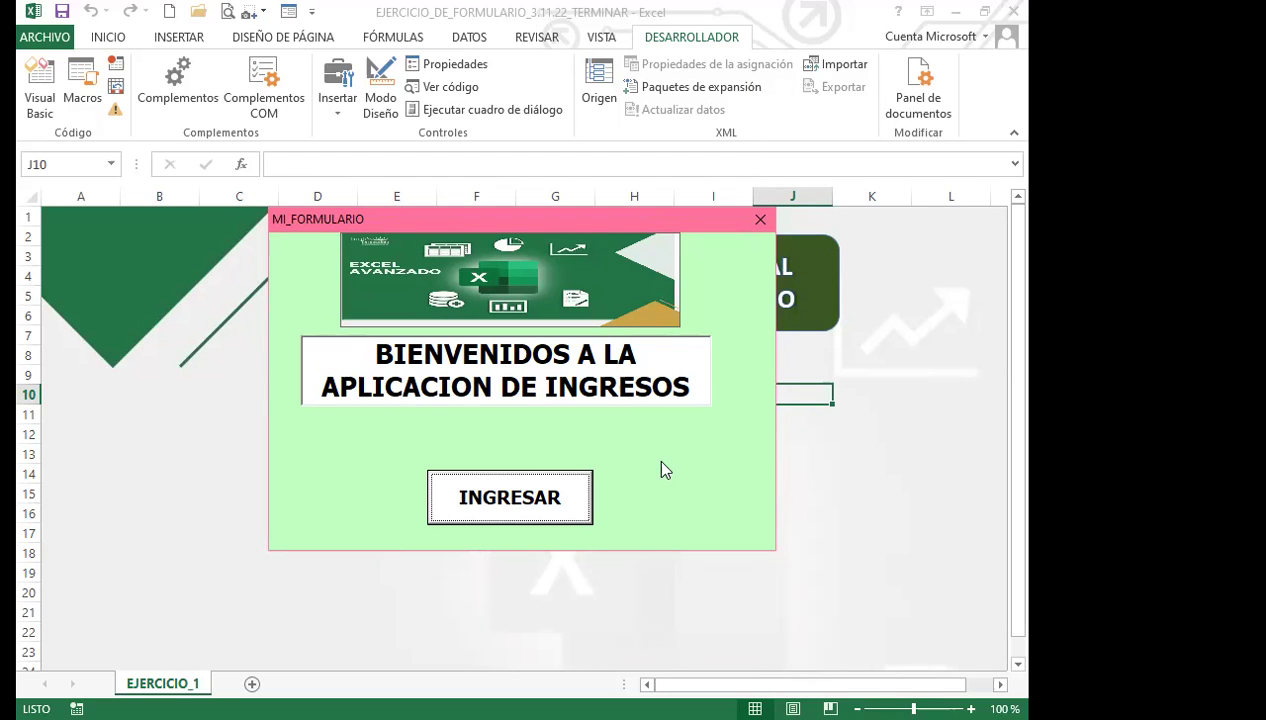
pyautogui.click(760, 219)
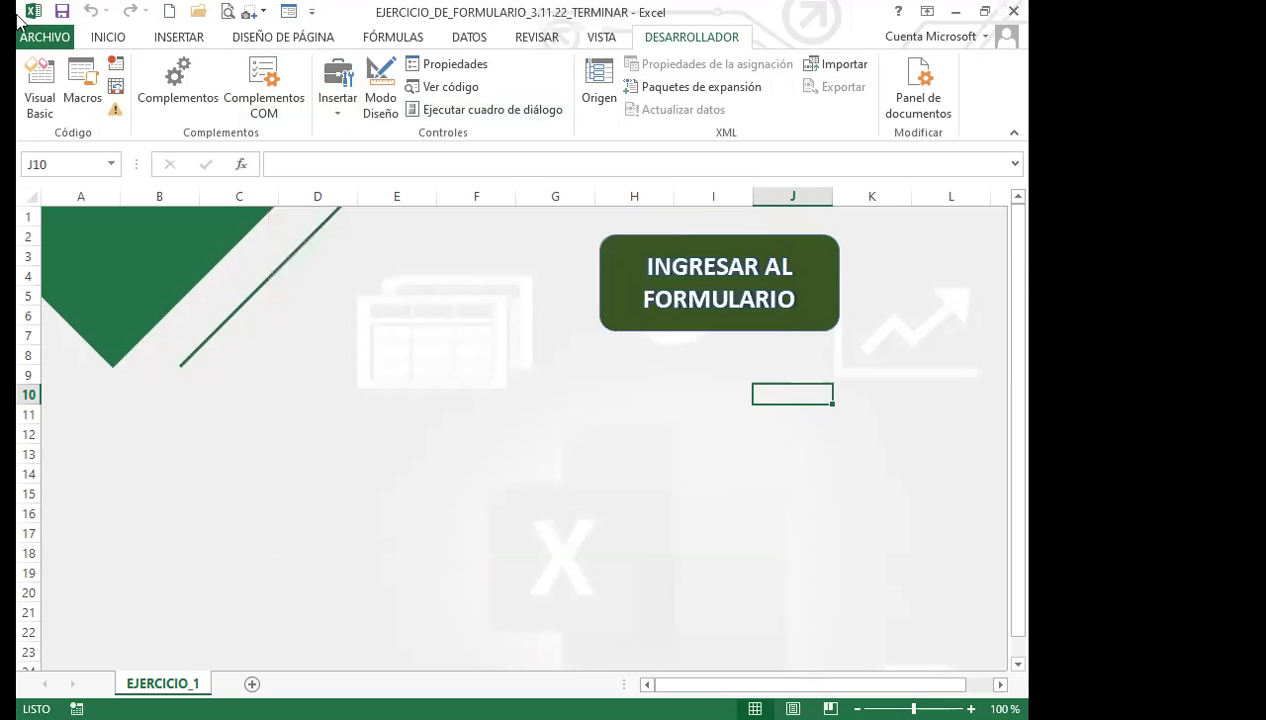
# In MI_FORMULARIO's design, move the INGRESAR button left and place the Toolbox beside the form
pyautogui.click(40, 85)
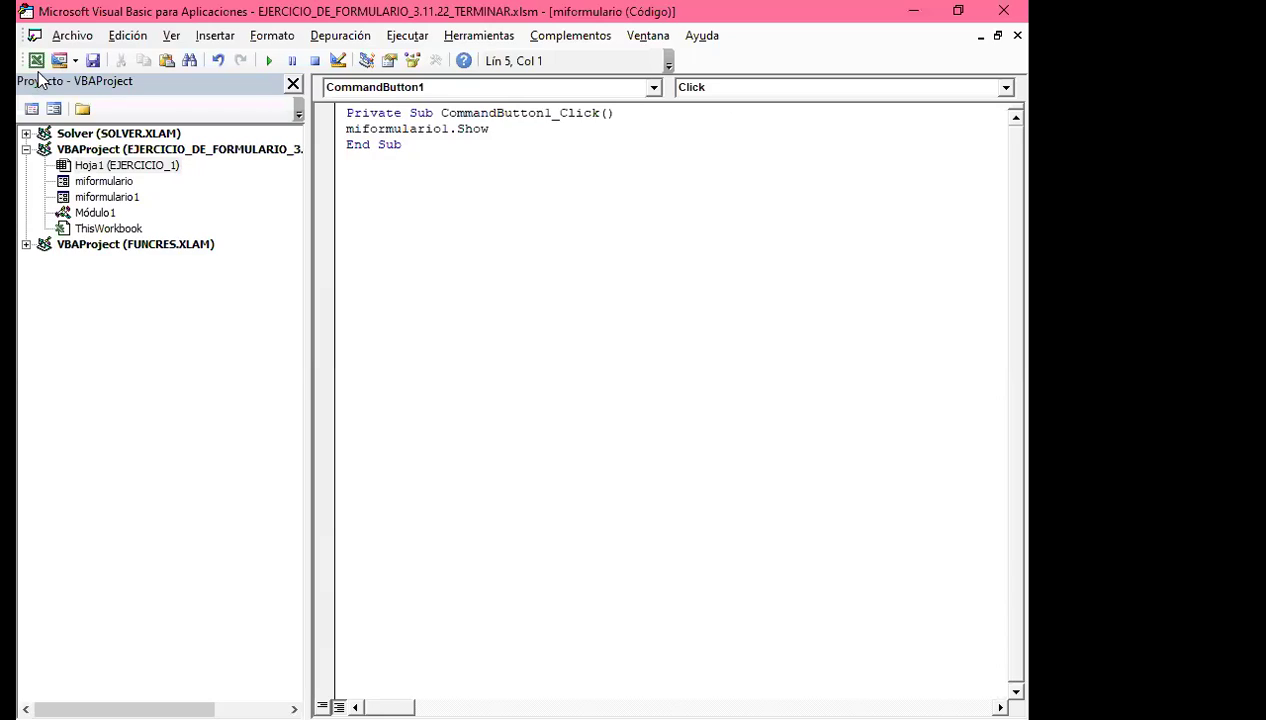
pyautogui.doubleClick(108, 182)
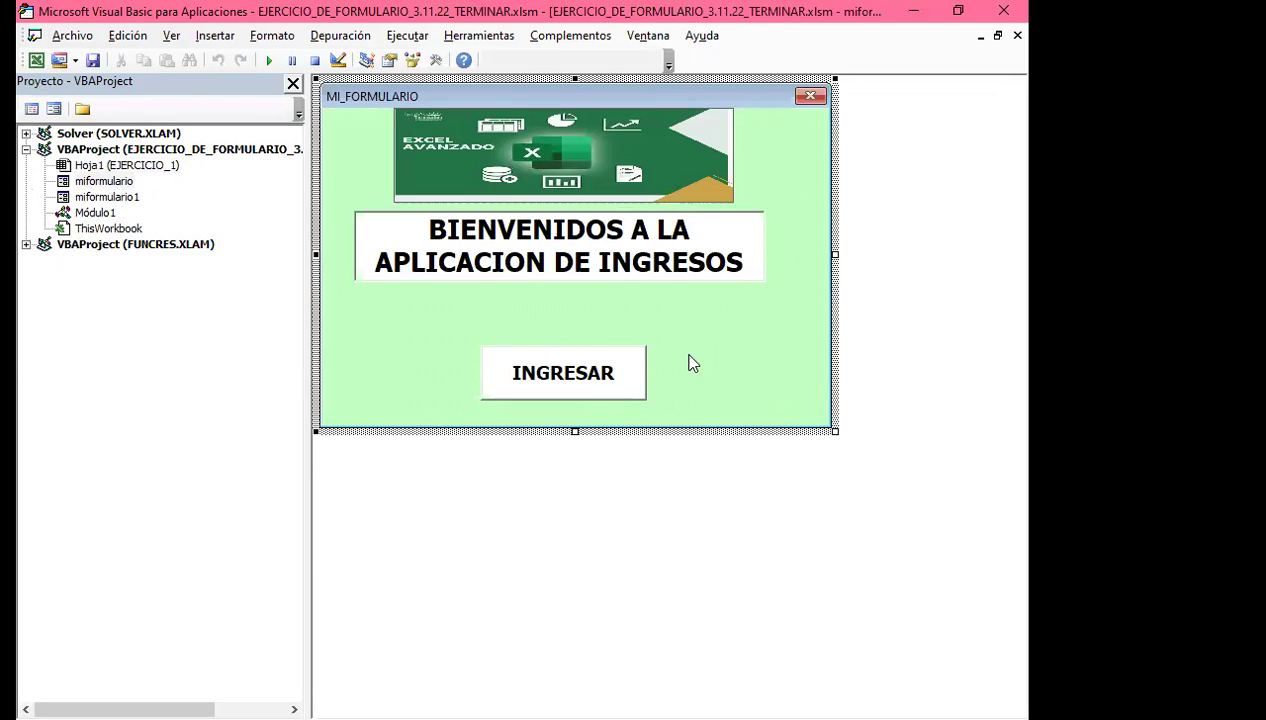
pyautogui.click(636, 366)
pyautogui.moveTo(617, 340); pyautogui.dragTo(490, 325)
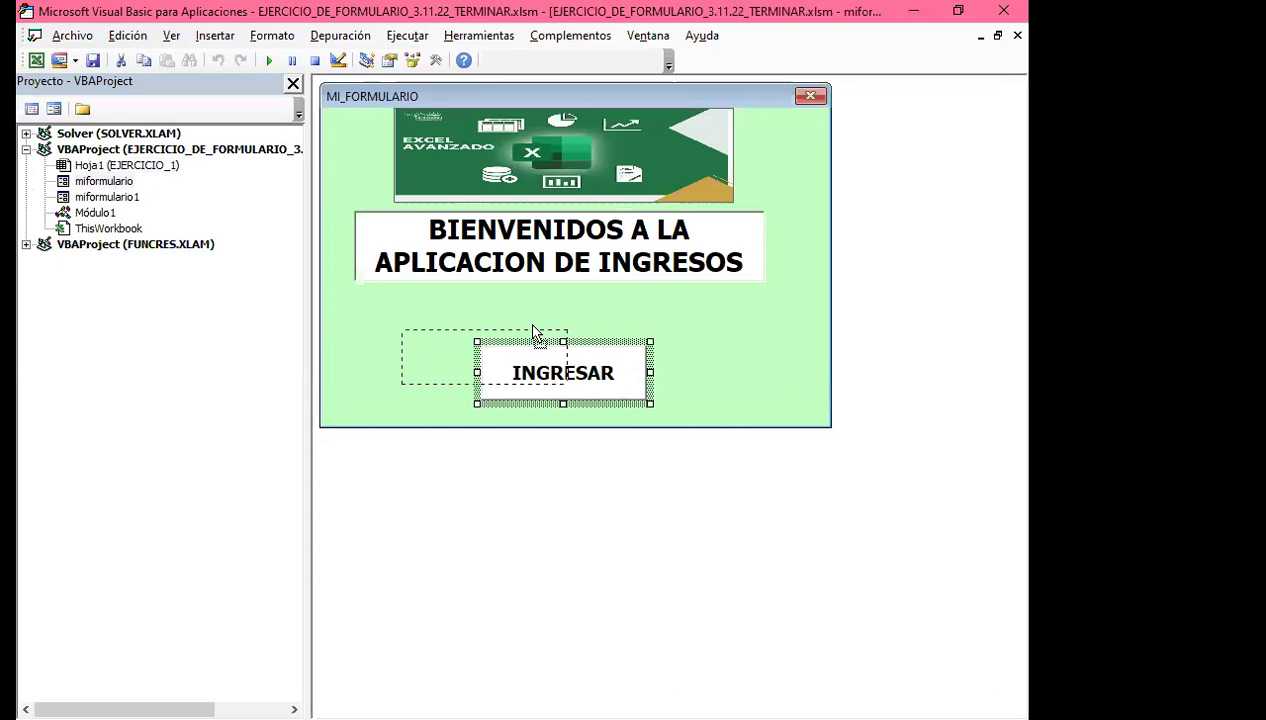
pyautogui.click(630, 362)
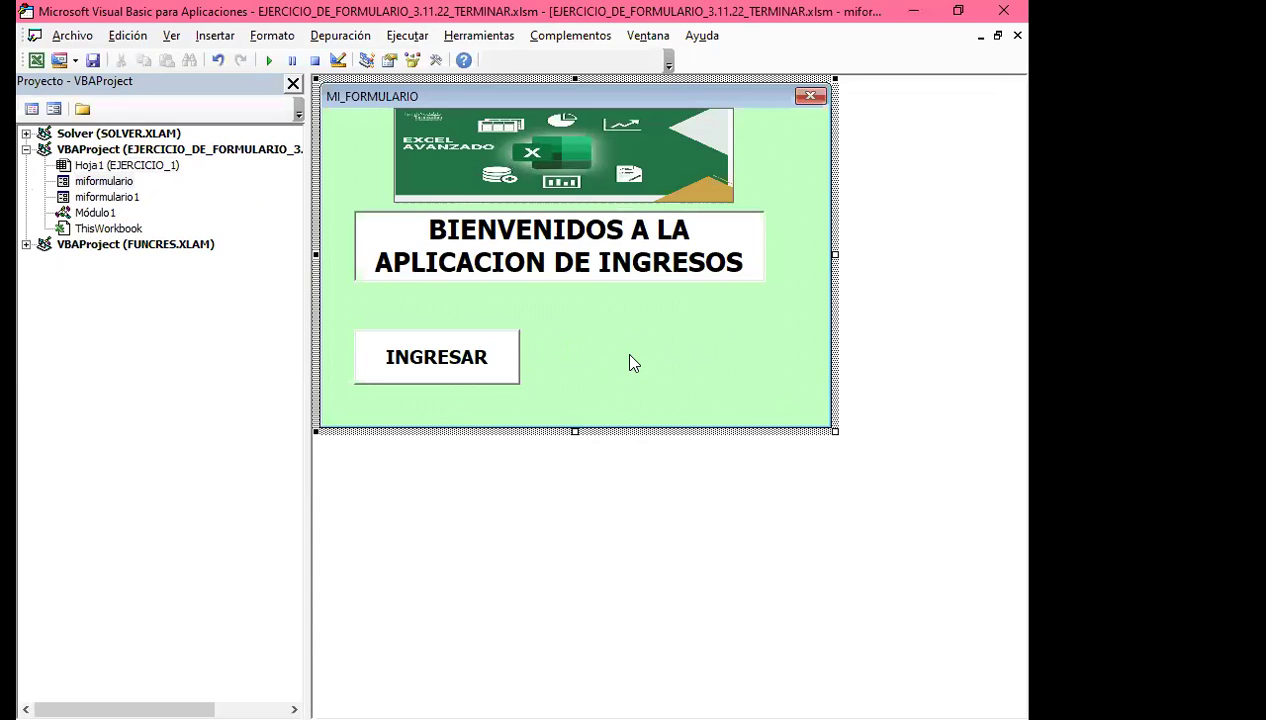
pyautogui.click(436, 62)
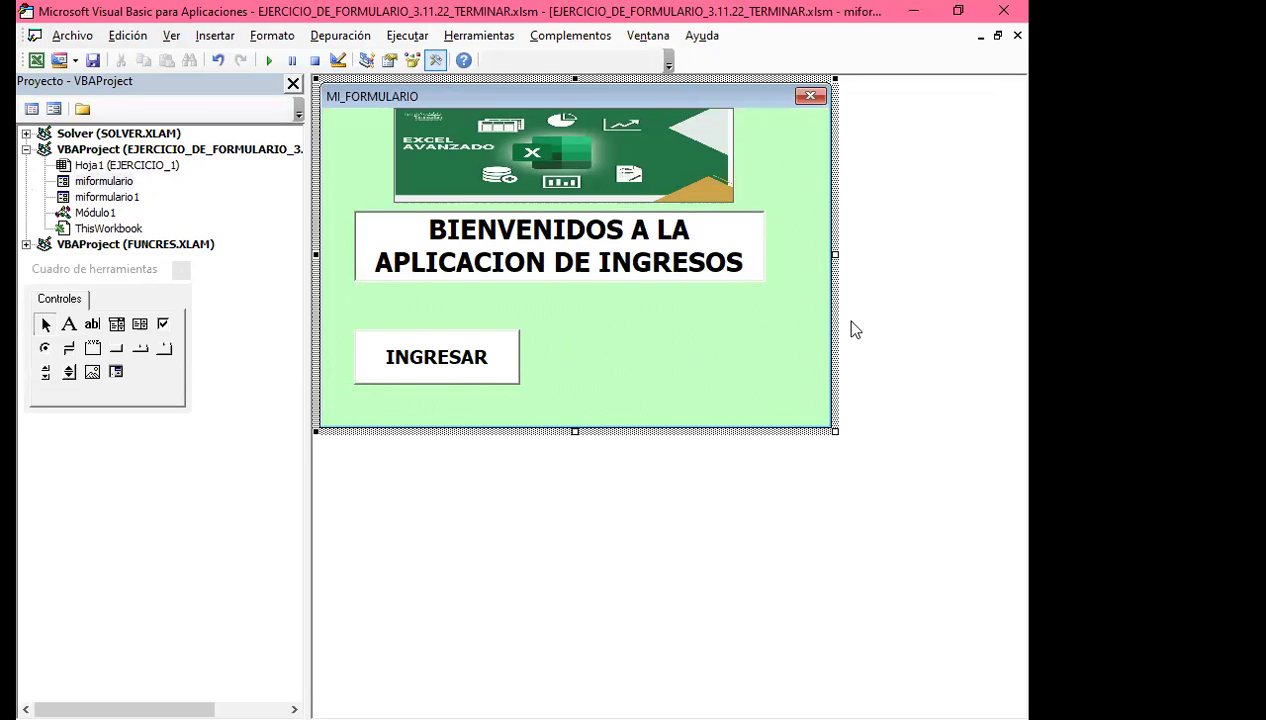
pyautogui.moveTo(852, 328); pyautogui.dragTo(852, 328)
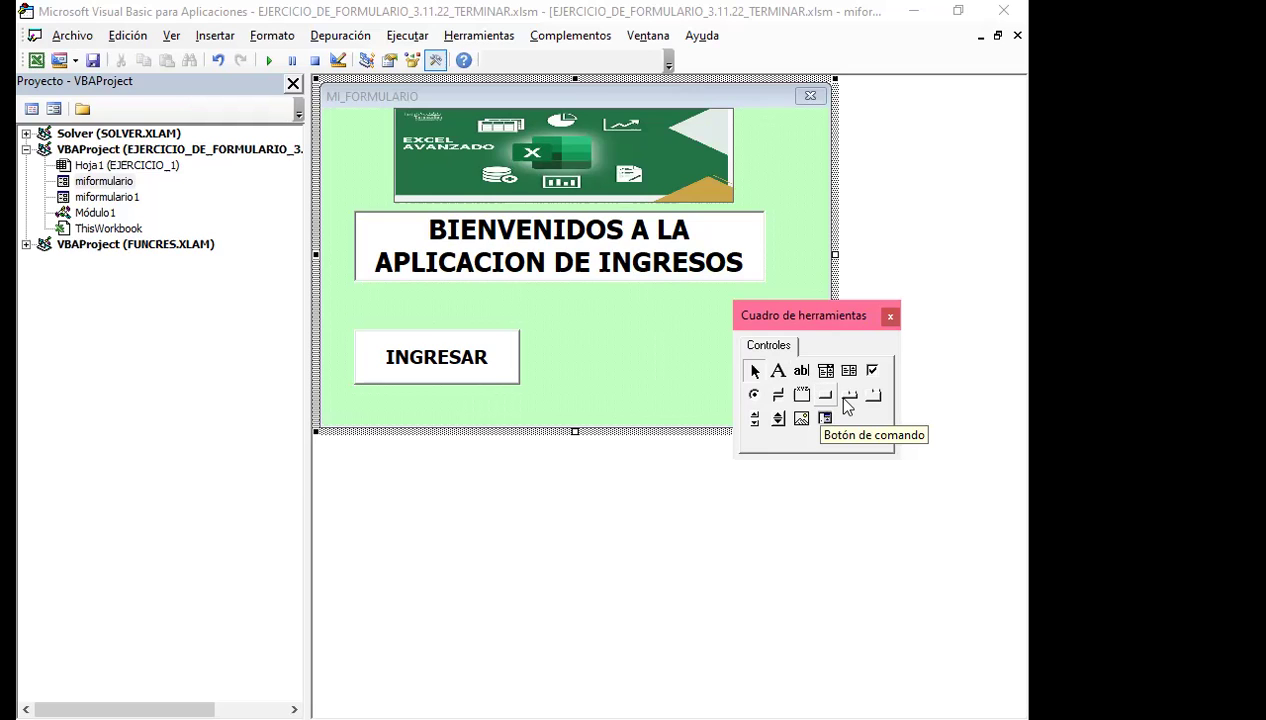
# Add a CommandButton to MI_FORMULARIO and caption it CERRAR
pyautogui.click(822, 396)
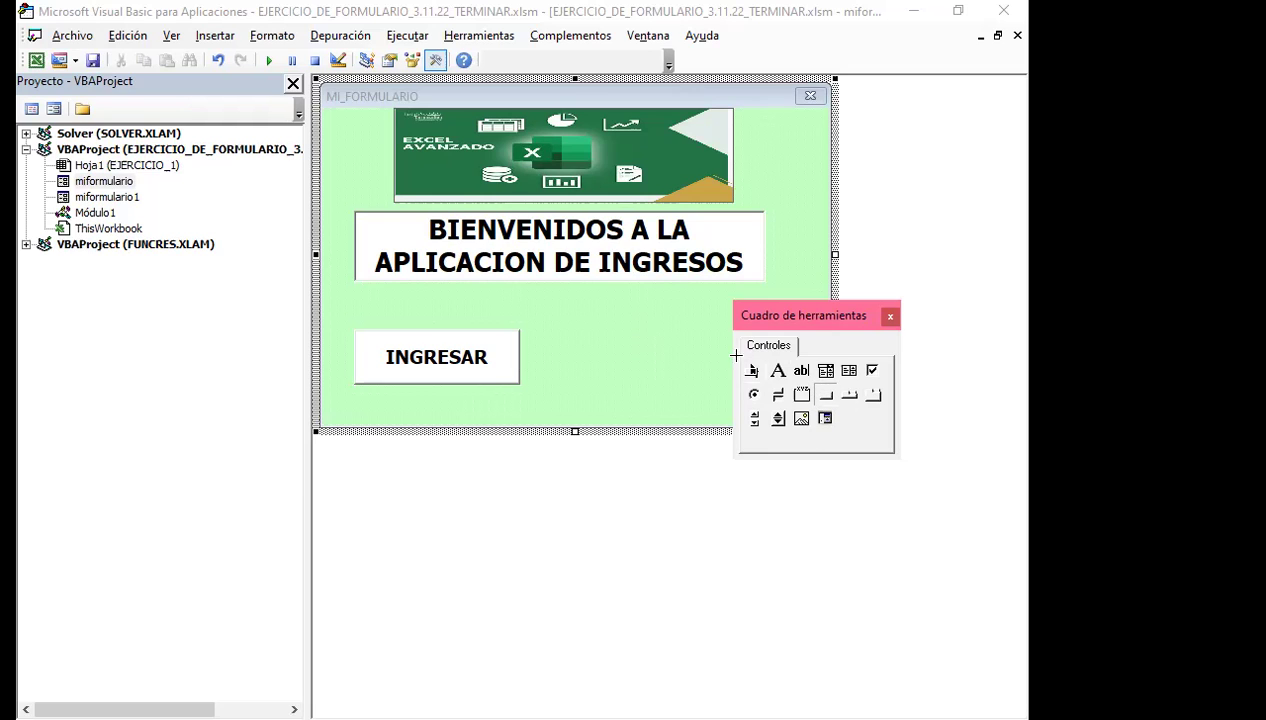
pyautogui.click(736, 355)
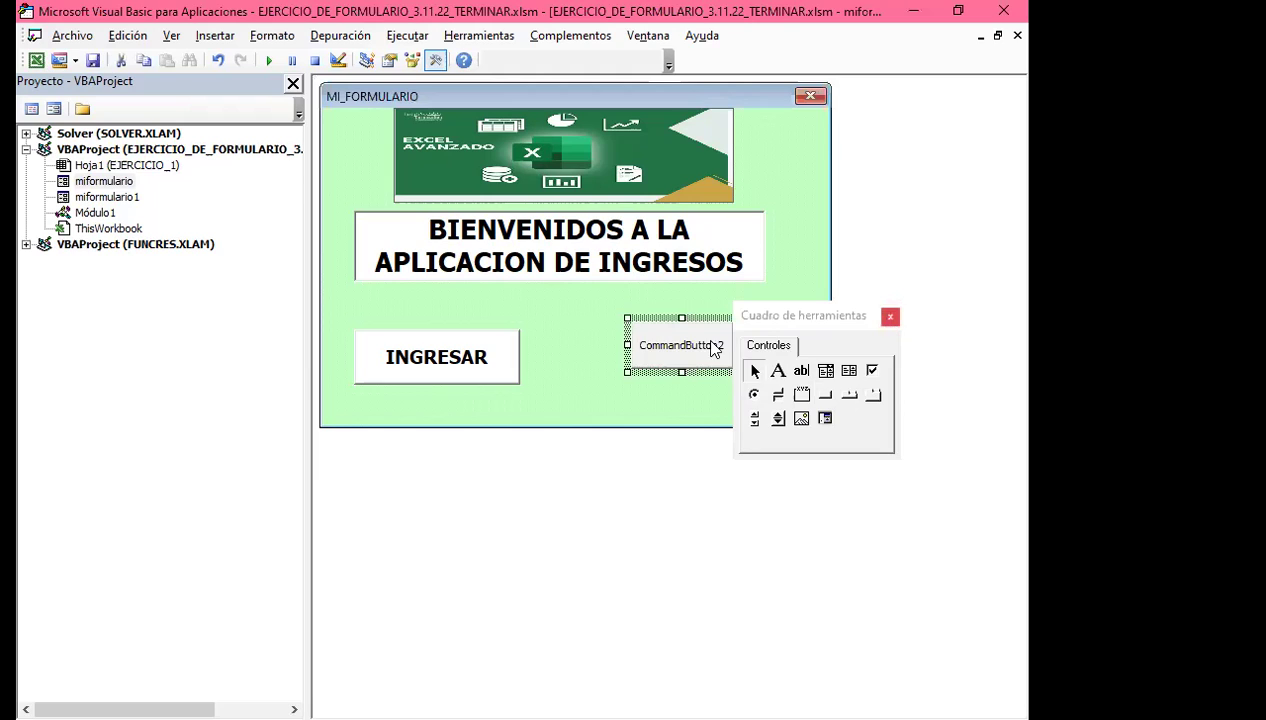
pyautogui.click(714, 348)
pyautogui.moveTo(720, 345); pyautogui.dragTo(628, 348)
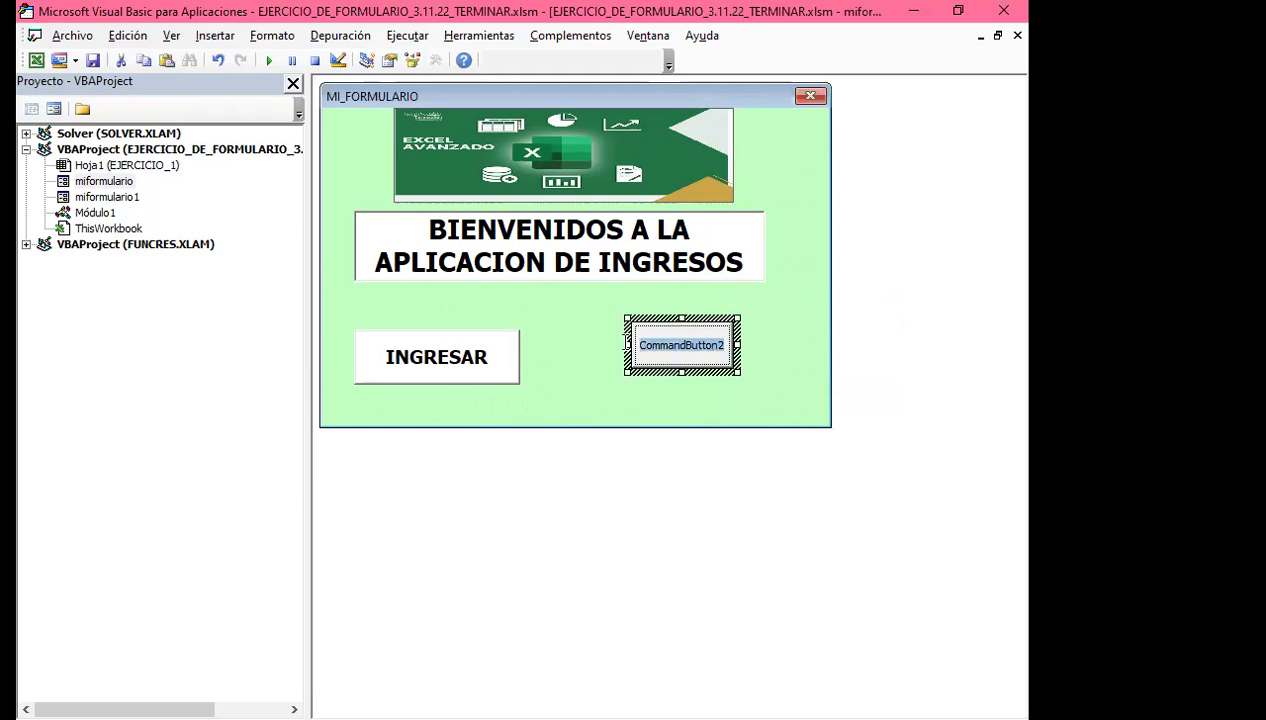
pyautogui.write('cerar')
pyautogui.press('BackSpace')
pyautogui.press('BackSpace')
pyautogui.press('BackSpace')
pyautogui.press('BackSpace')
pyautogui.press('BackSpace')
pyautogui.write('CERRAR')
pyautogui.click(632, 368)
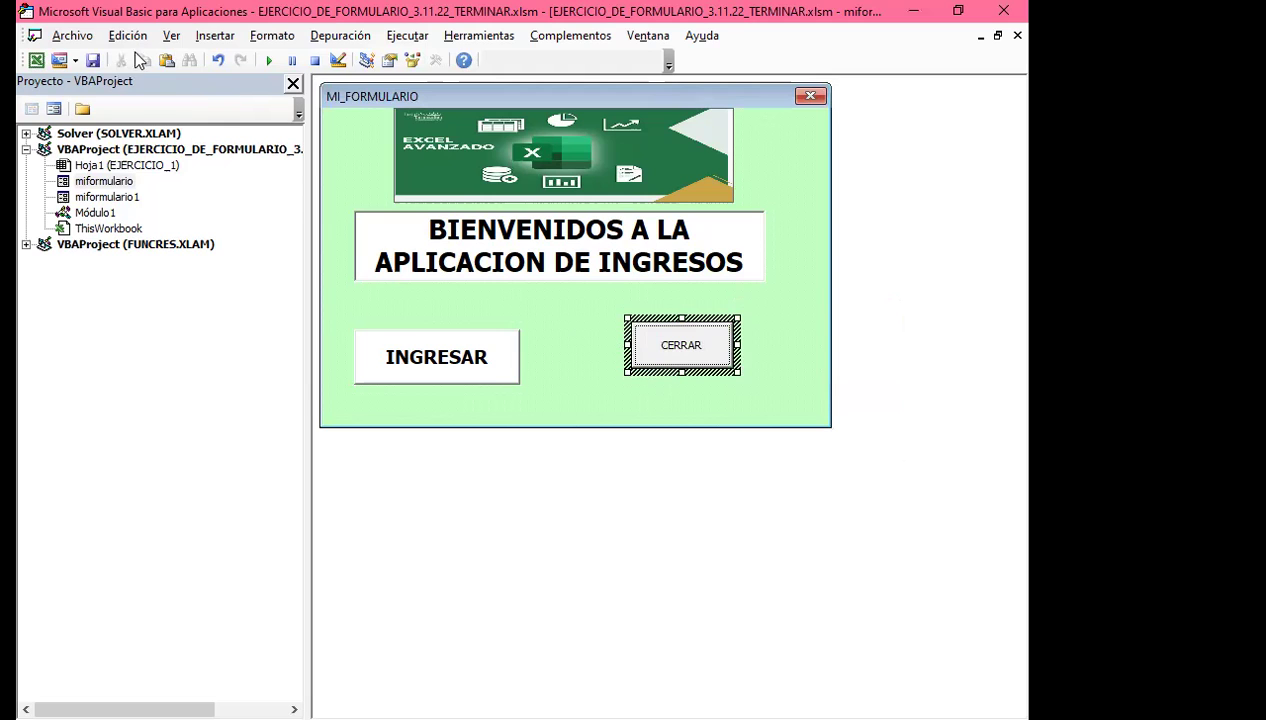
# Show the Properties window for the new button and select its BackColor and Font entries
pyautogui.click(163, 36)
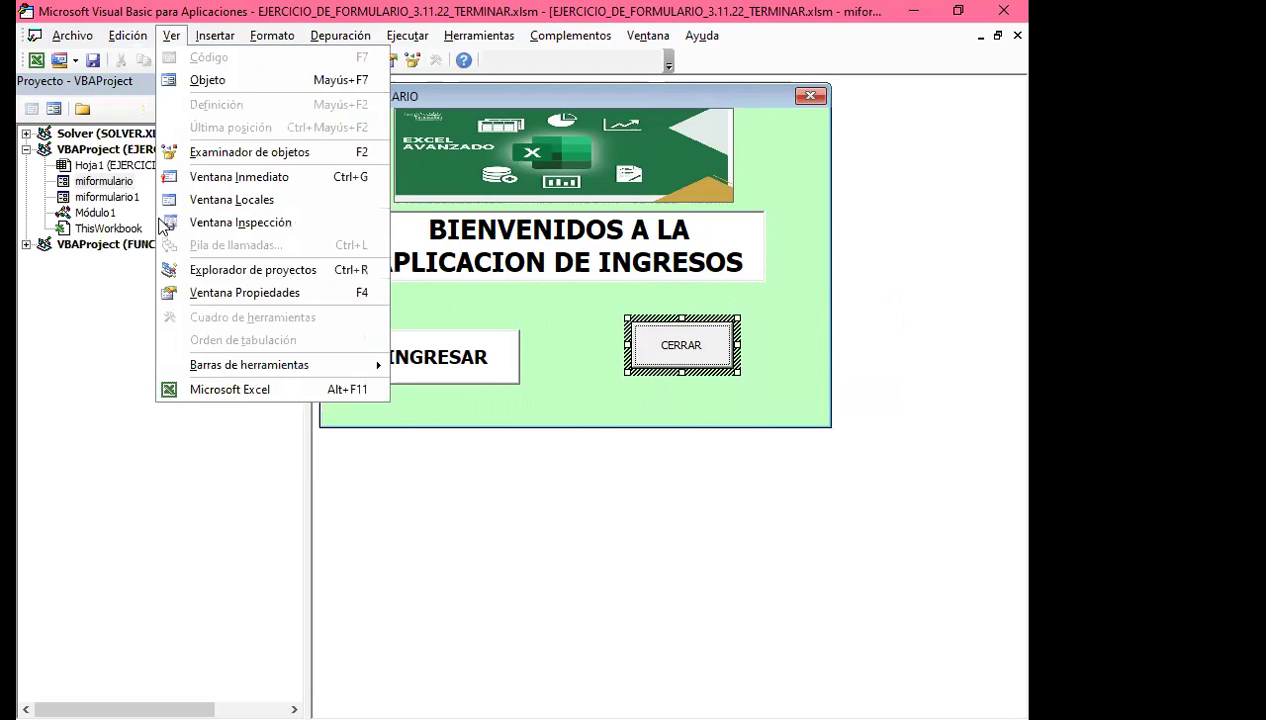
pyautogui.click(267, 292)
pyautogui.click(200, 397)
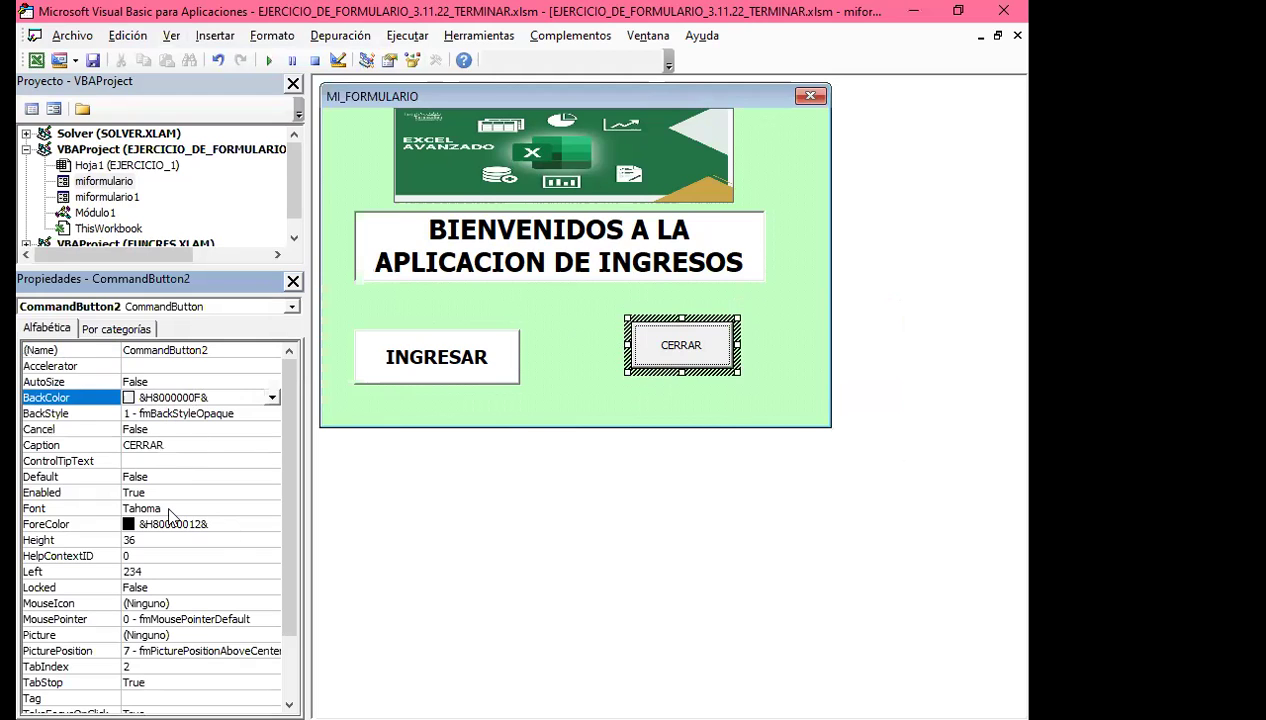
pyautogui.click(215, 508)
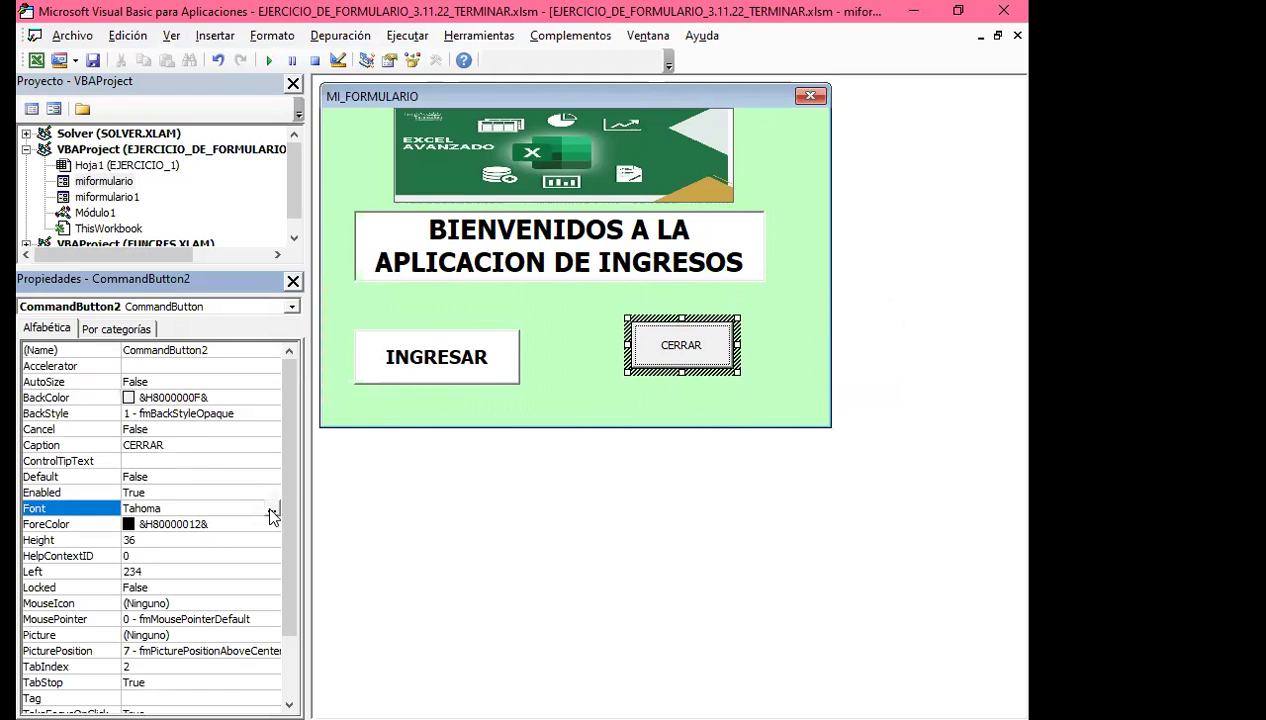
# Set the CERRAR caption font to Times New Roman, bold, size 12
pyautogui.click(271, 510)
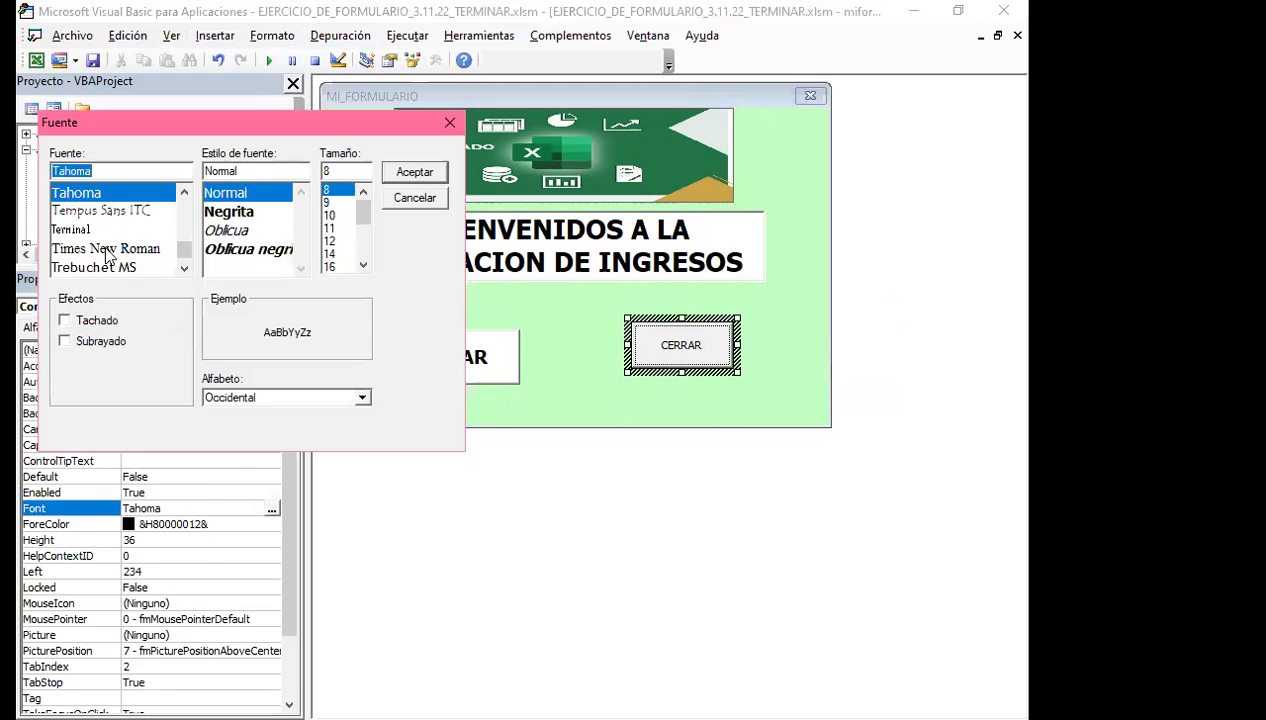
pyautogui.click(165, 248)
pyautogui.click(225, 230)
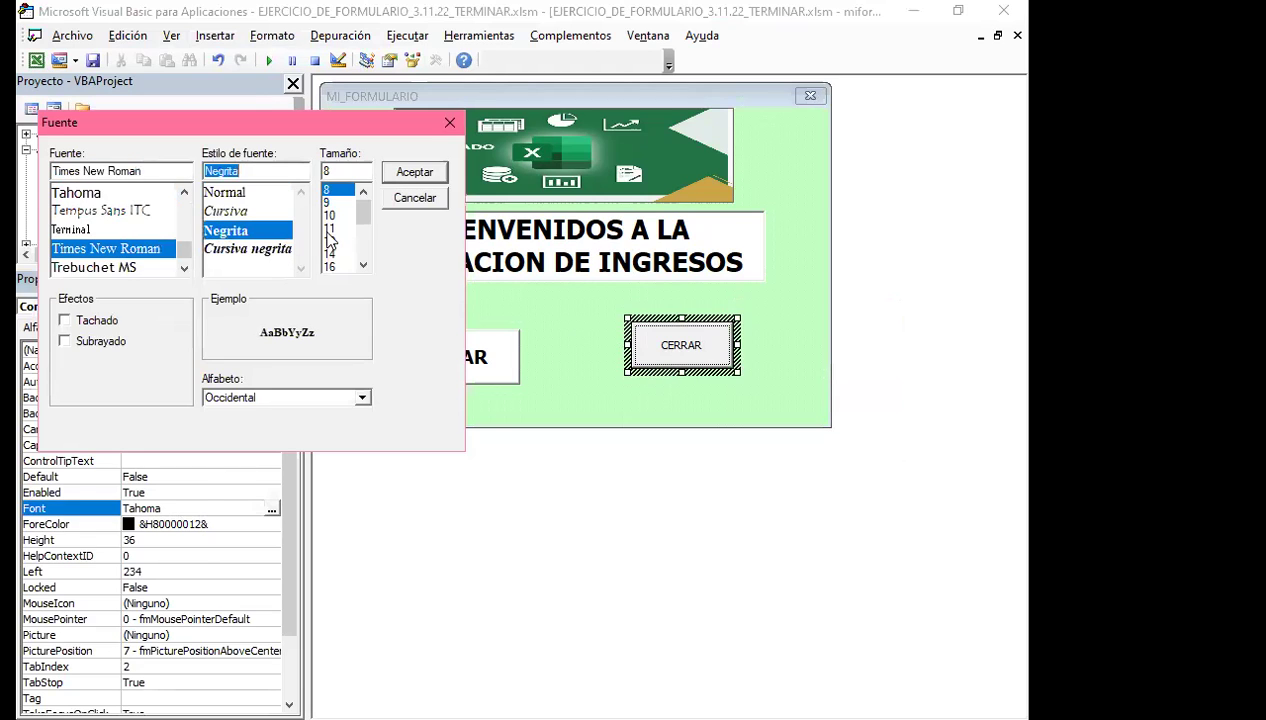
pyautogui.click(329, 241)
pyautogui.click(415, 174)
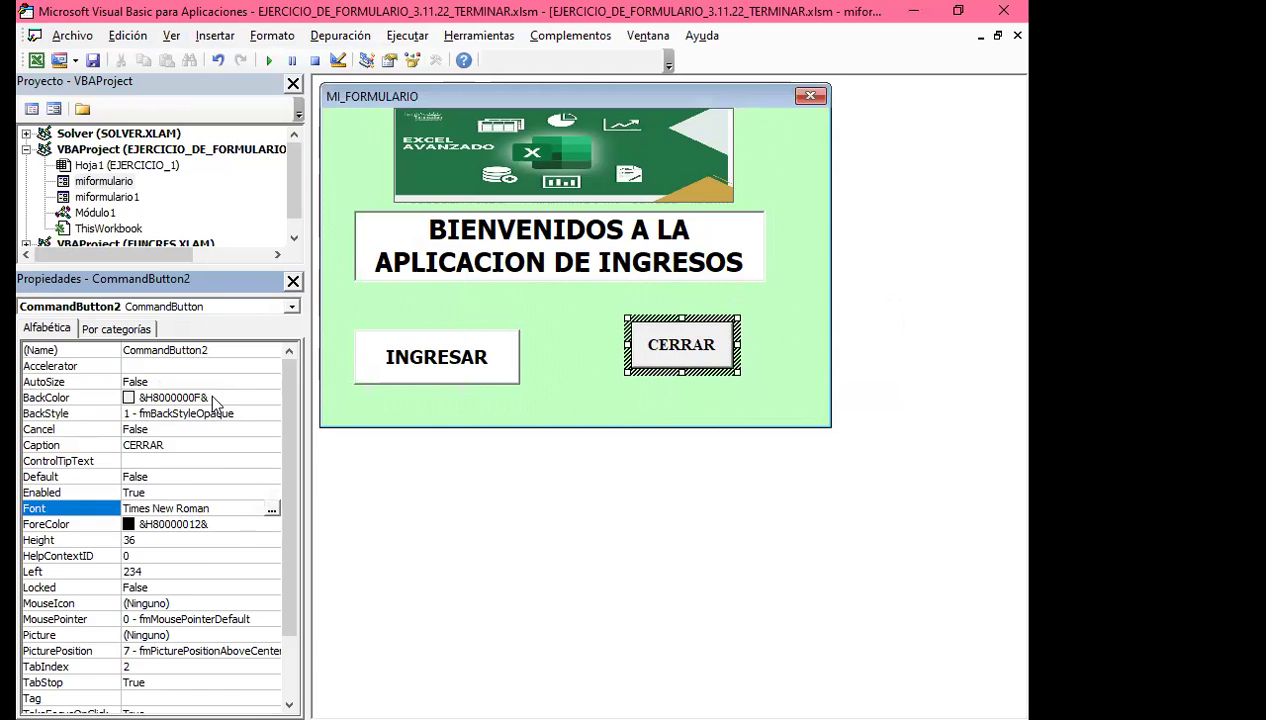
# Set the CERRAR button's BackColor to white (&H00FFFFFF&) from the Paleta tab
pyautogui.click(212, 397)
pyautogui.click(272, 398)
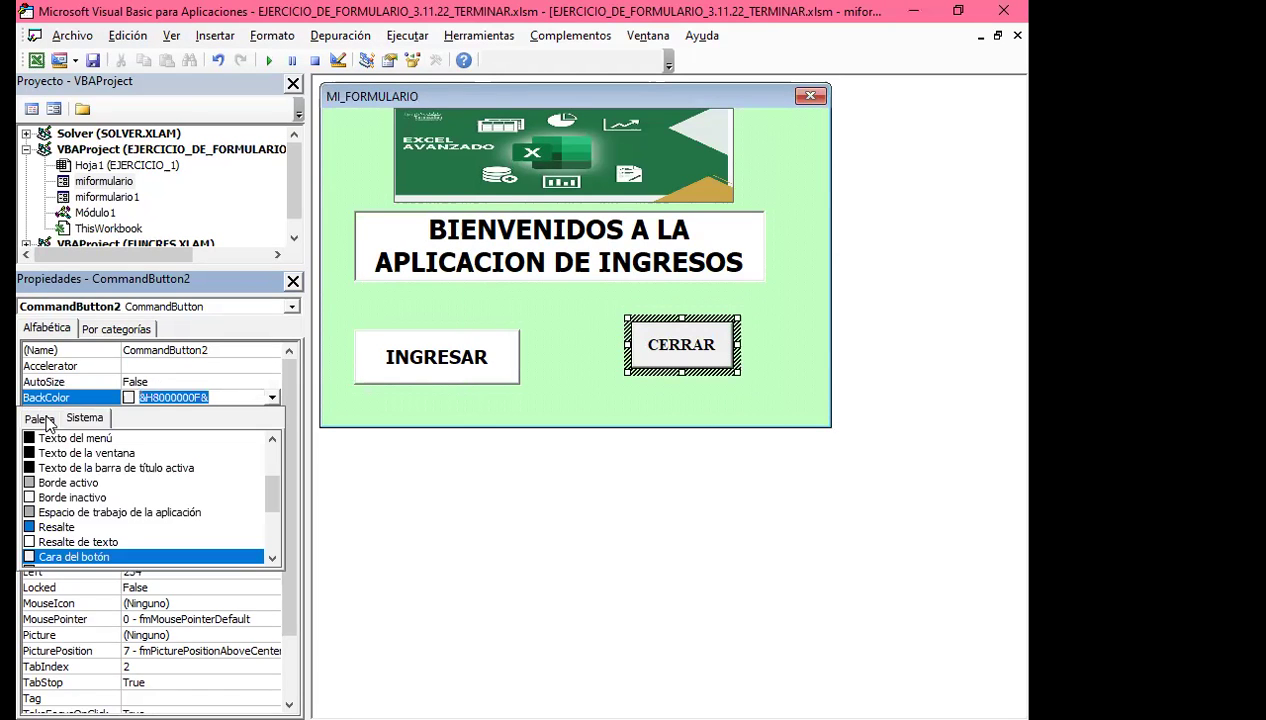
pyautogui.click(45, 420)
pyautogui.click(36, 439)
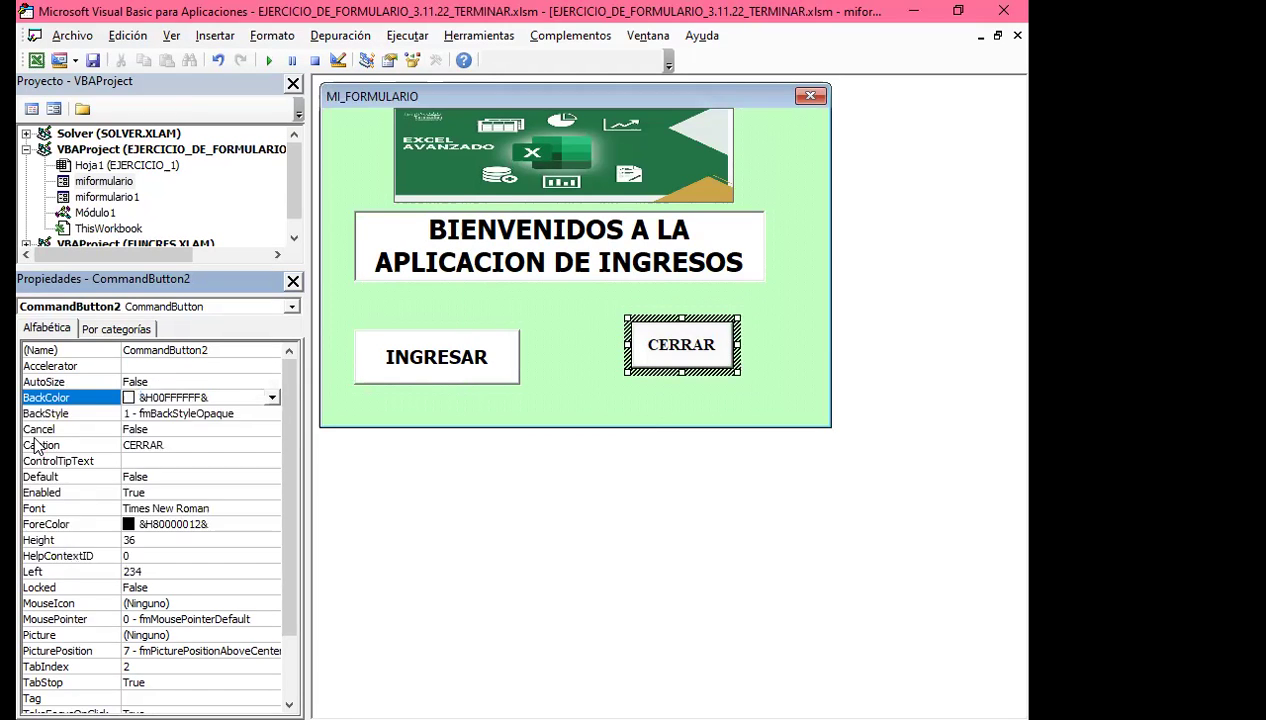
pyautogui.click(271, 398)
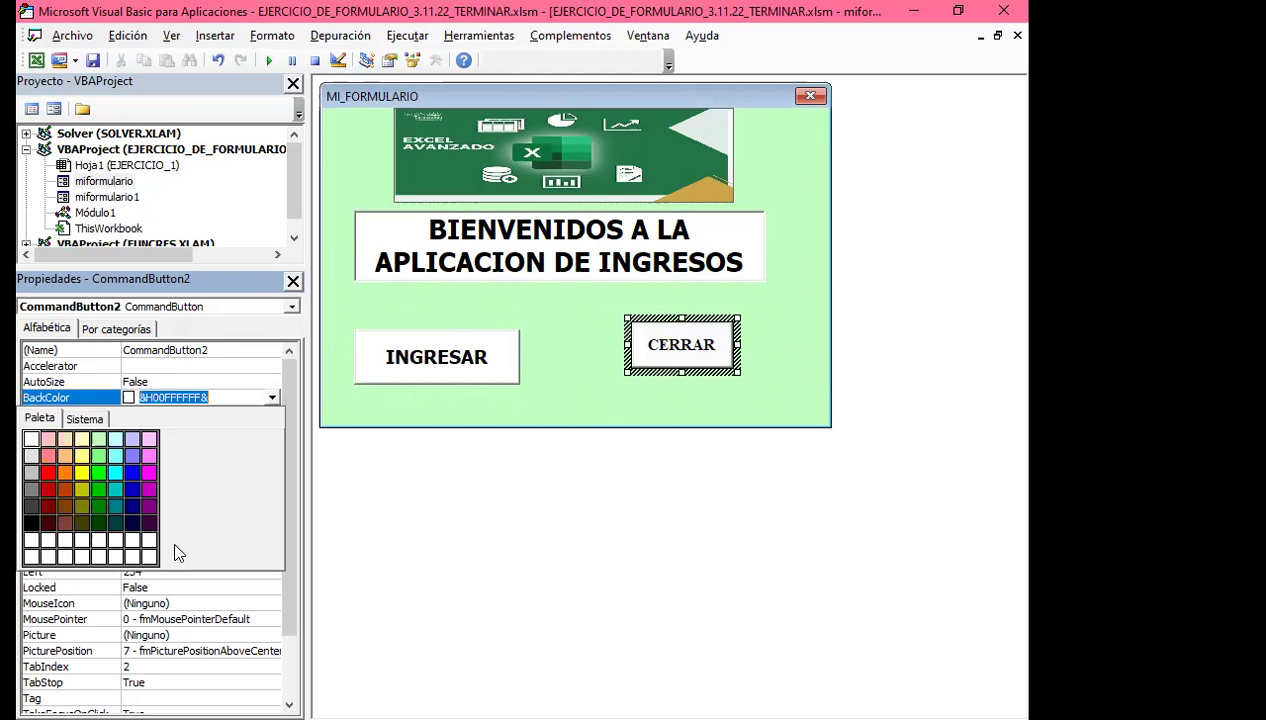
pyautogui.click(537, 432)
pyautogui.click(572, 386)
# Widen the CERRAR button and make it 42 tall, matching INGRESAR
pyautogui.click(650, 365)
pyautogui.moveTo(647, 372); pyautogui.dragTo(615, 380)
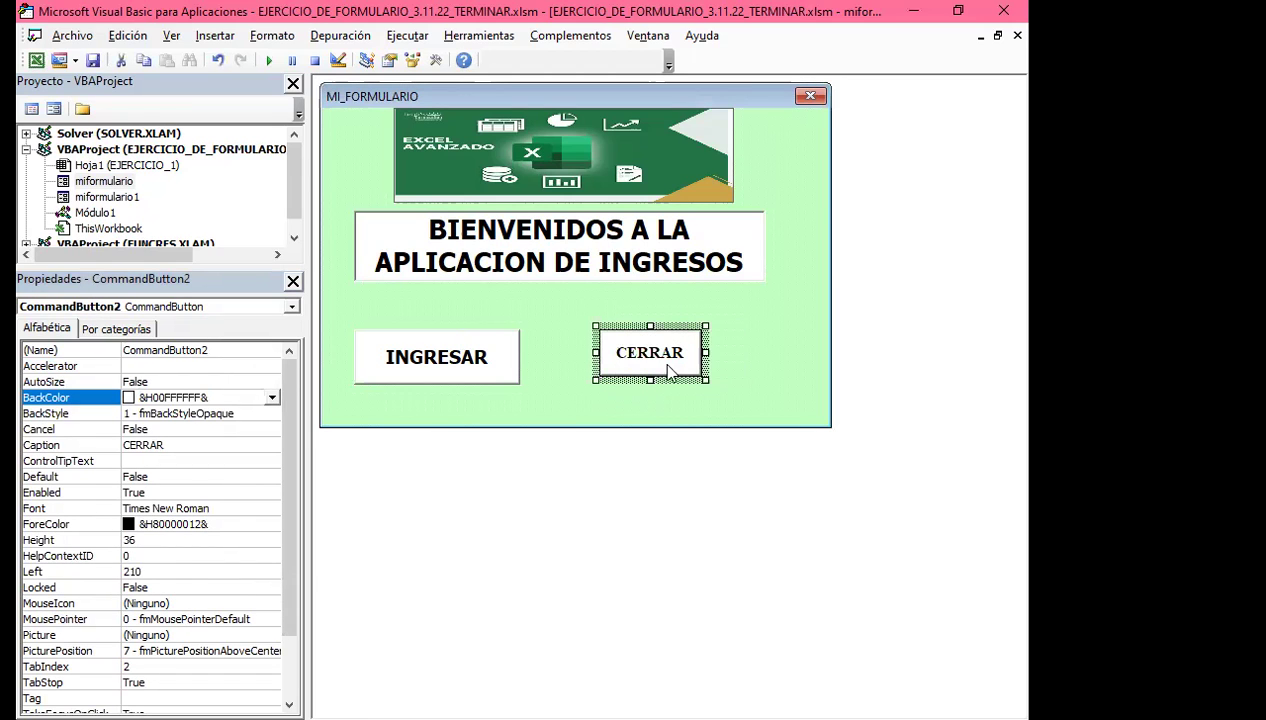
pyautogui.moveTo(707, 352); pyautogui.dragTo(751, 352)
pyautogui.click(700, 400)
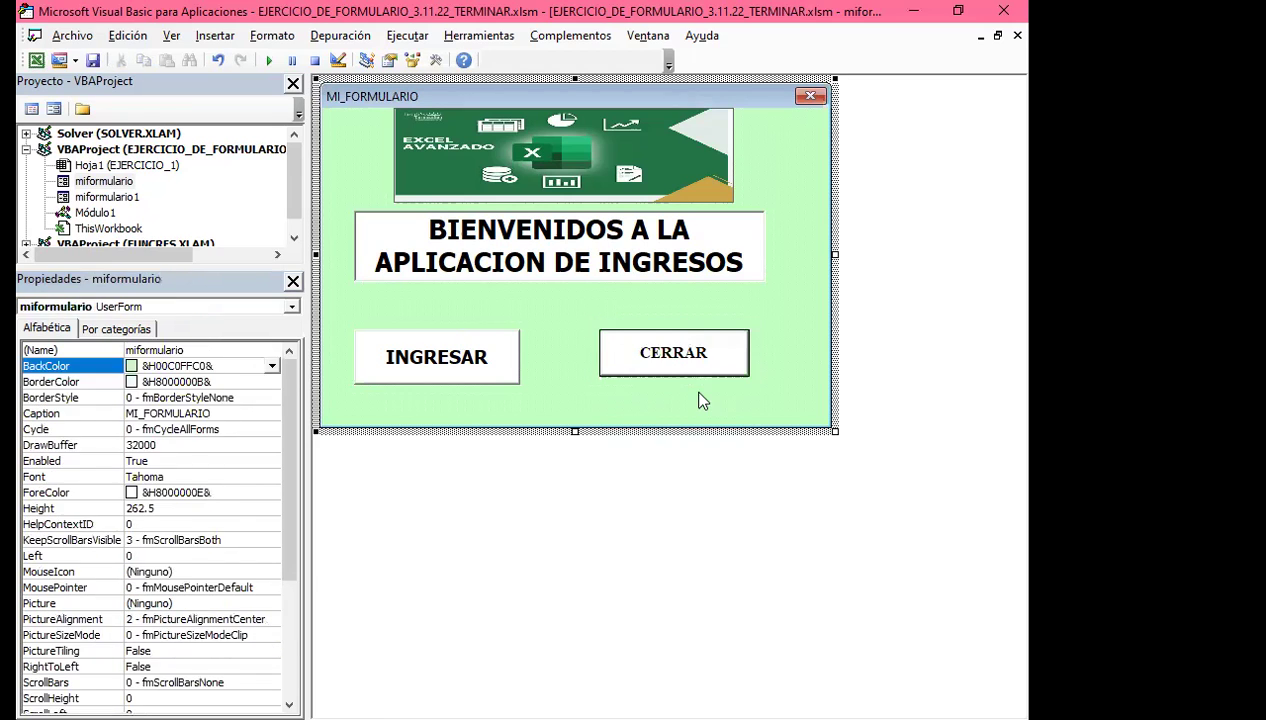
pyautogui.click(668, 365)
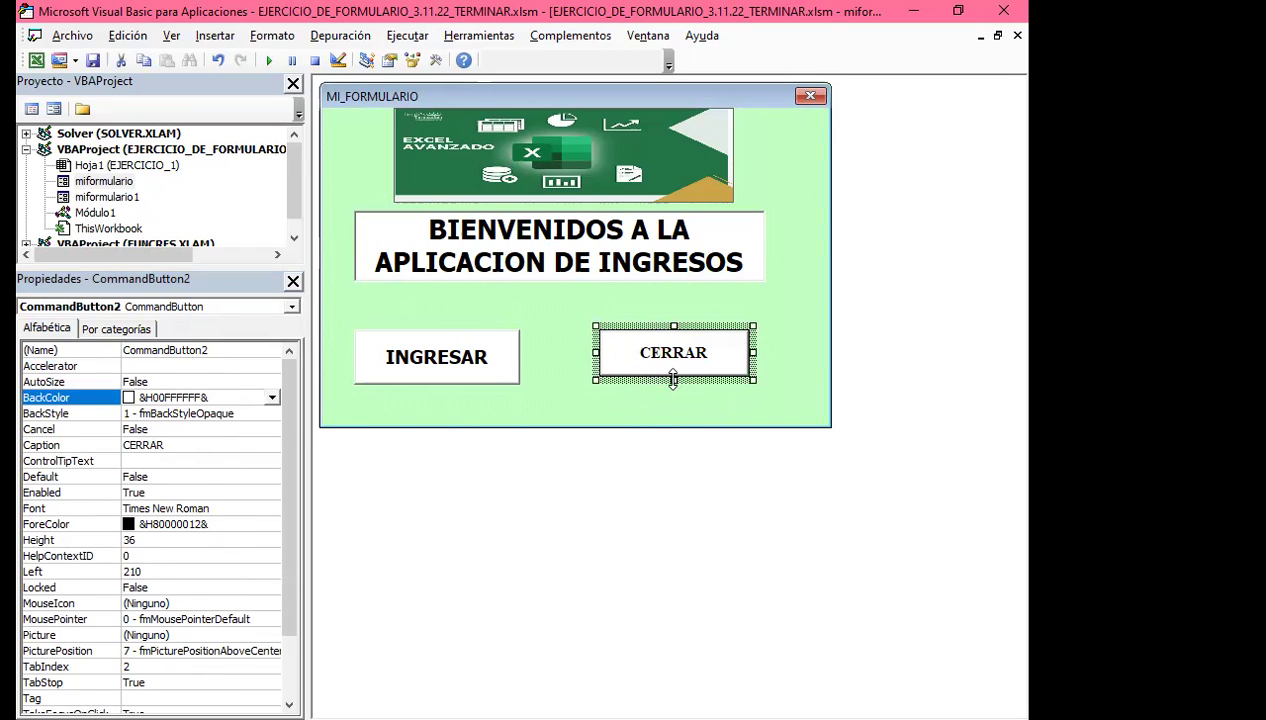
pyautogui.moveTo(673, 385); pyautogui.dragTo(674, 392)
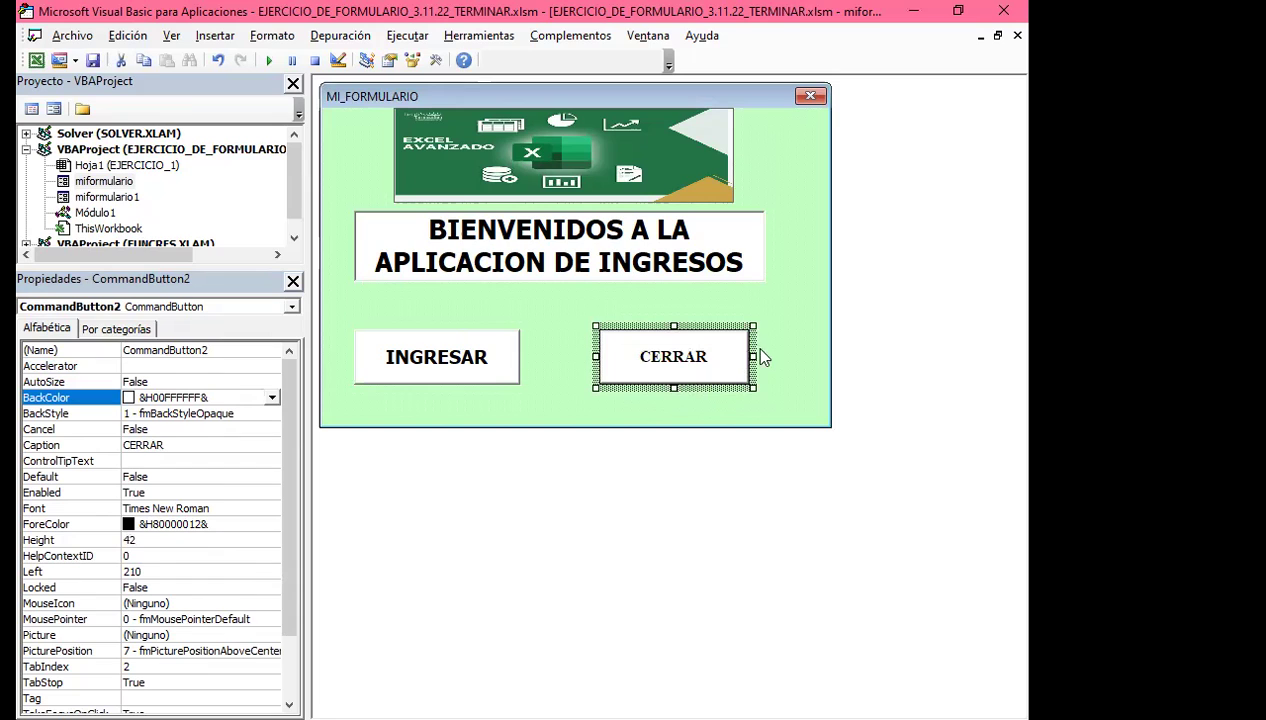
pyautogui.moveTo(748, 357); pyautogui.dragTo(757, 357)
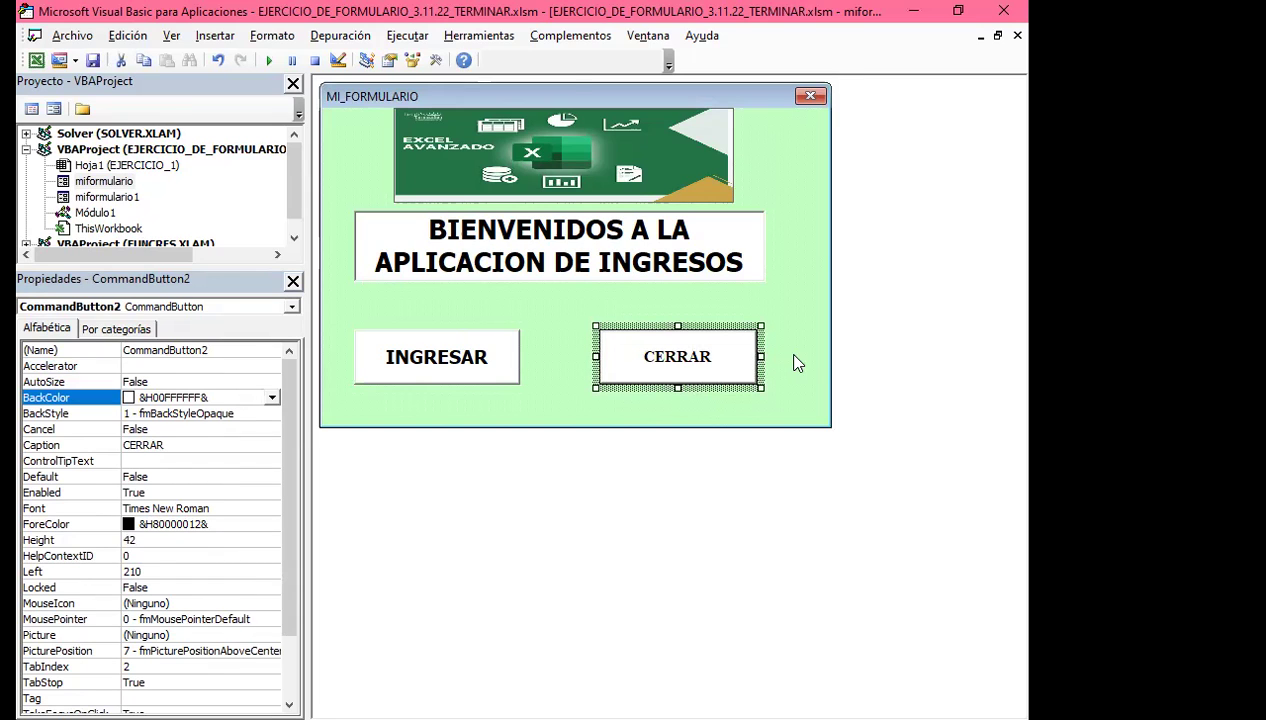
pyautogui.click(798, 357)
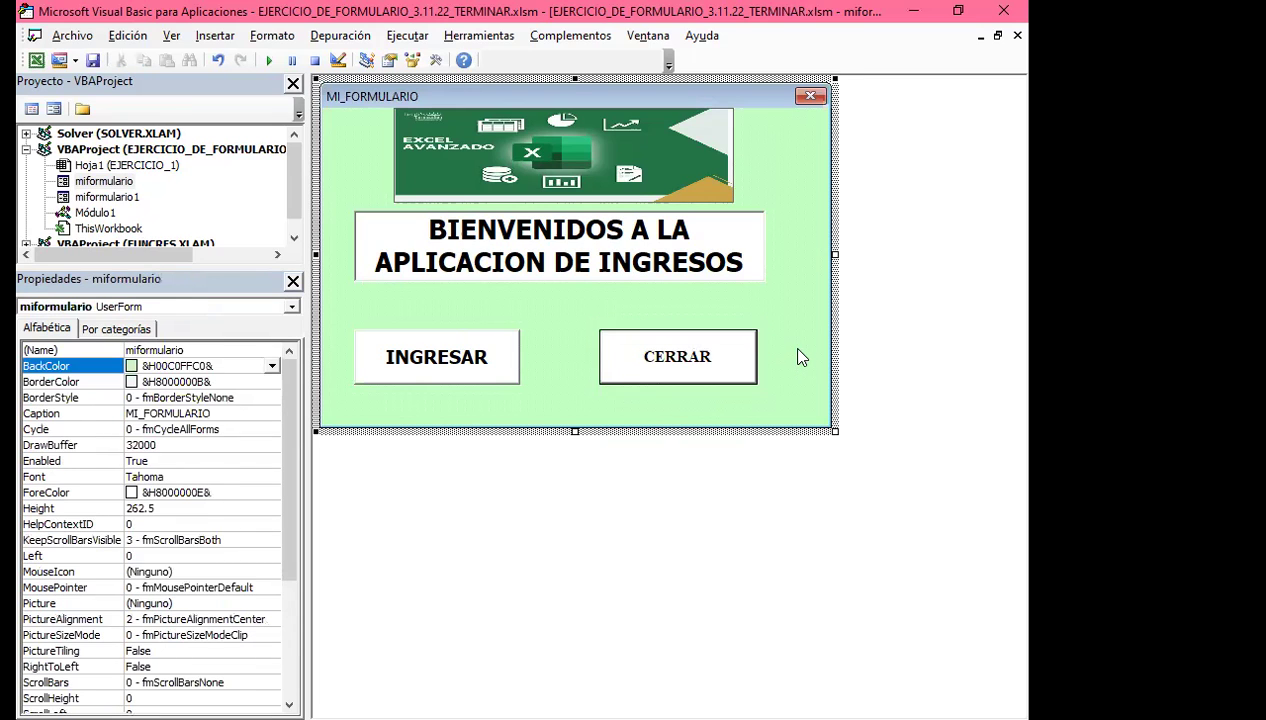
# Align the CERRAR button in line with INGRESAR, settling it at Left 216
pyautogui.click(718, 368)
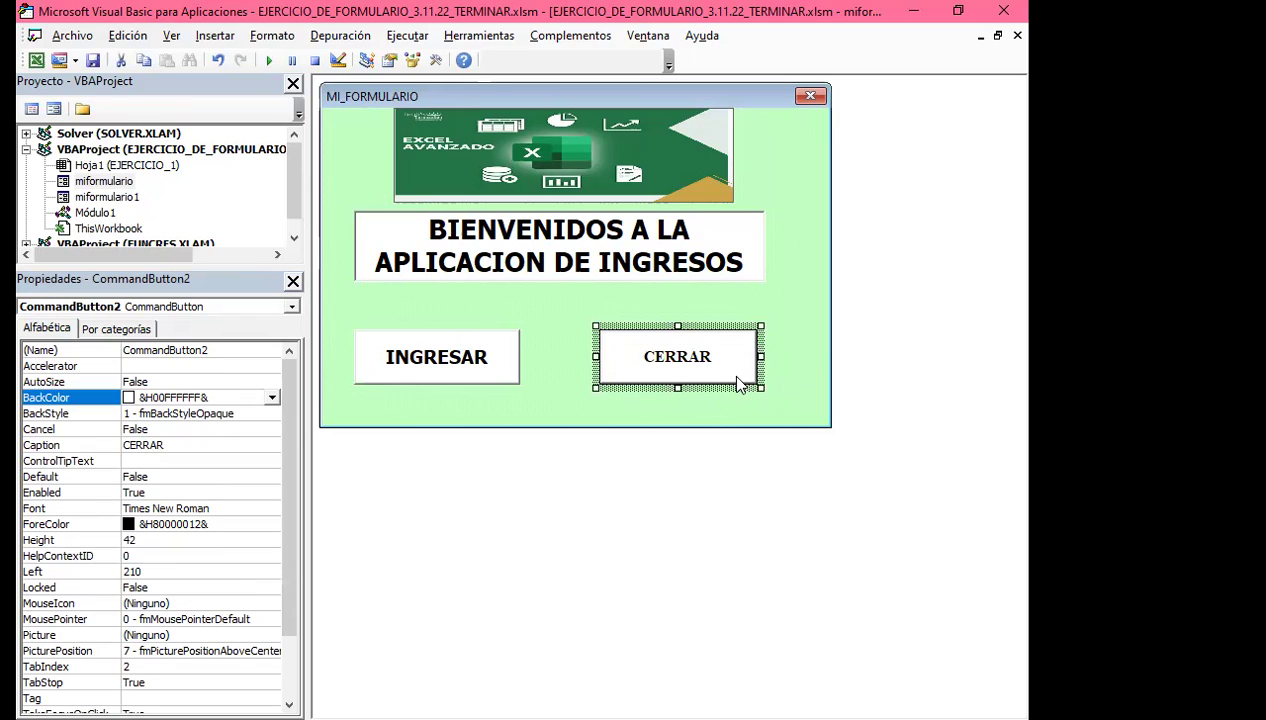
pyautogui.moveTo(738, 383); pyautogui.dragTo(738, 390)
pyautogui.click(806, 369)
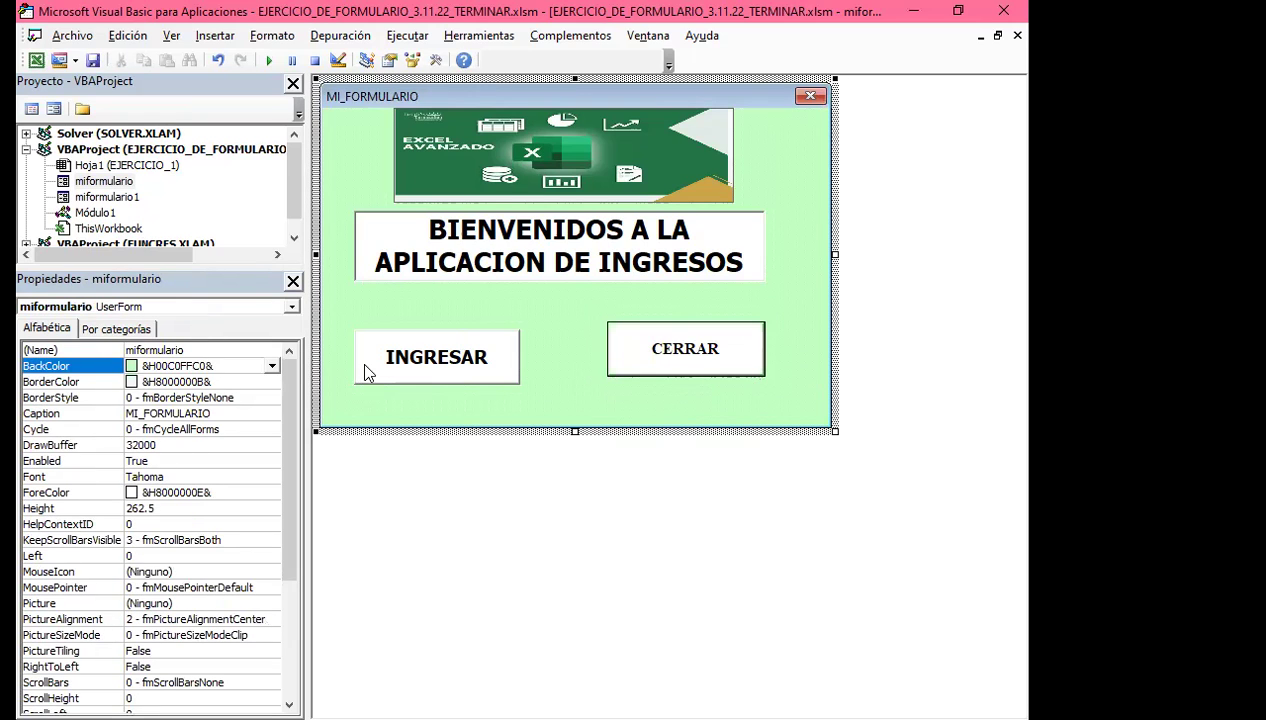
pyautogui.click(658, 377)
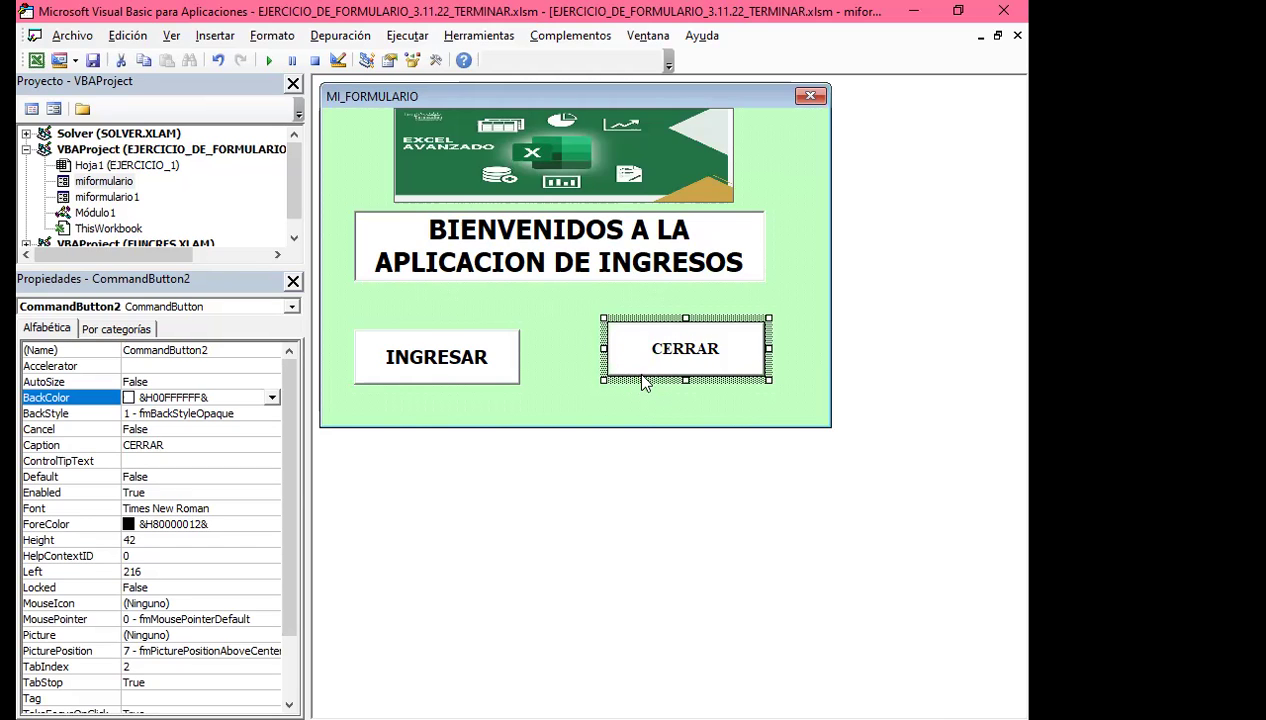
pyautogui.moveTo(643, 380); pyautogui.dragTo(632, 388)
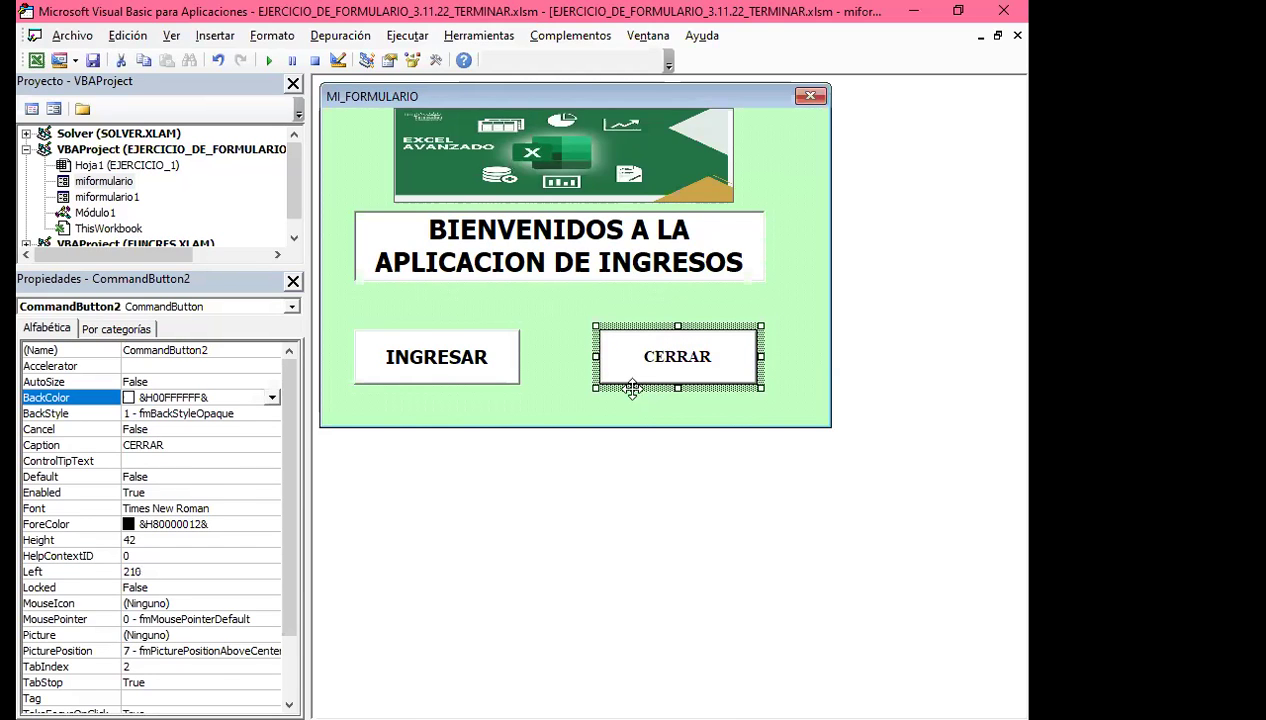
pyautogui.click(632, 410)
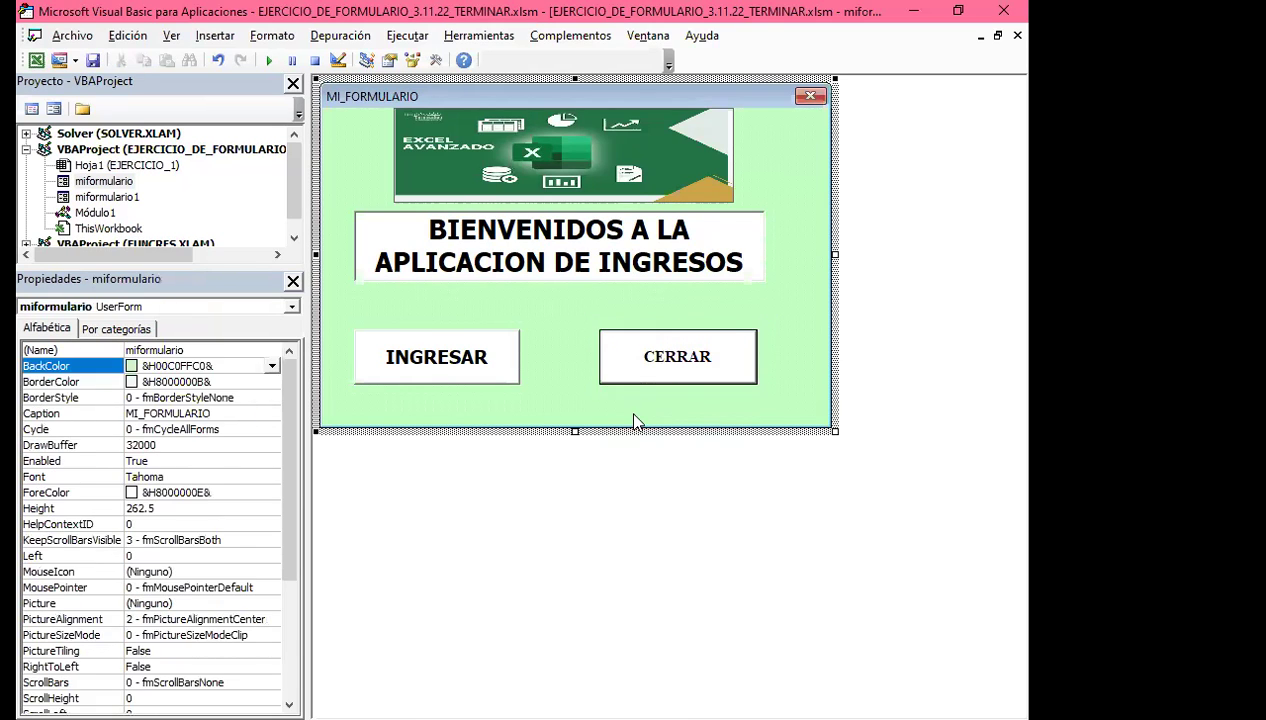
pyautogui.click(713, 370)
pyautogui.hotkey('ctrl', 'z')
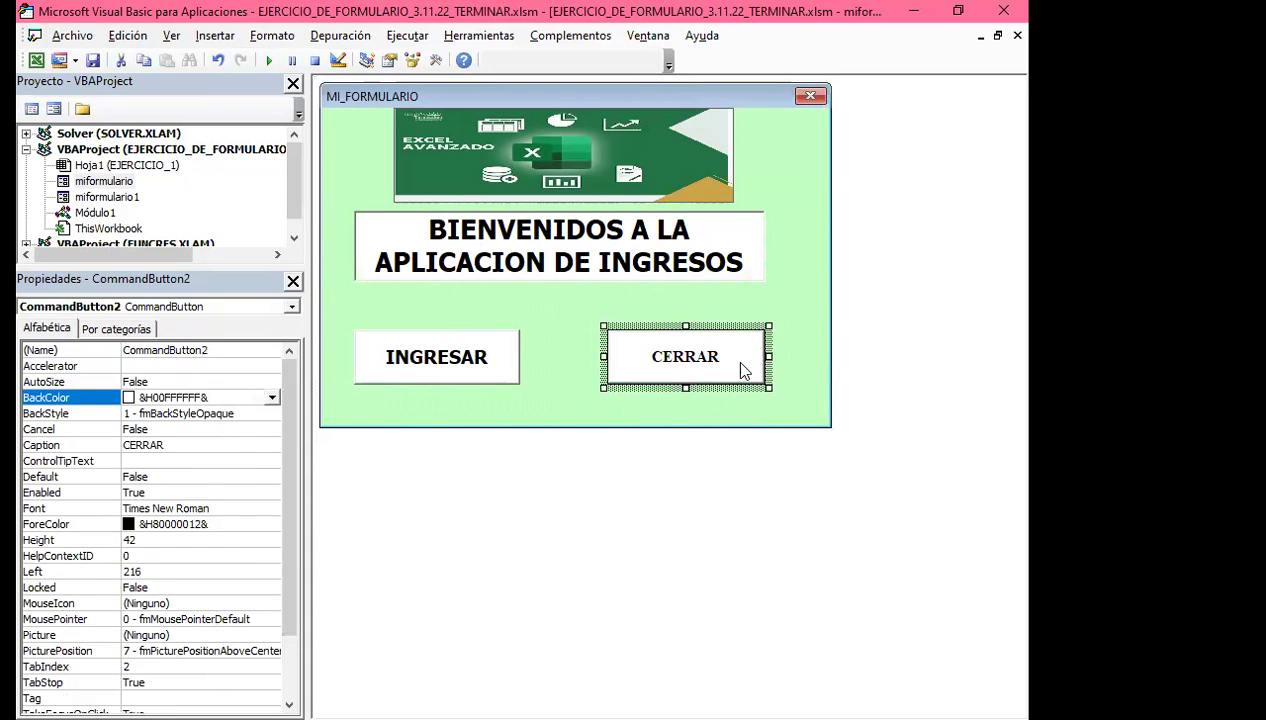
pyautogui.click(674, 402)
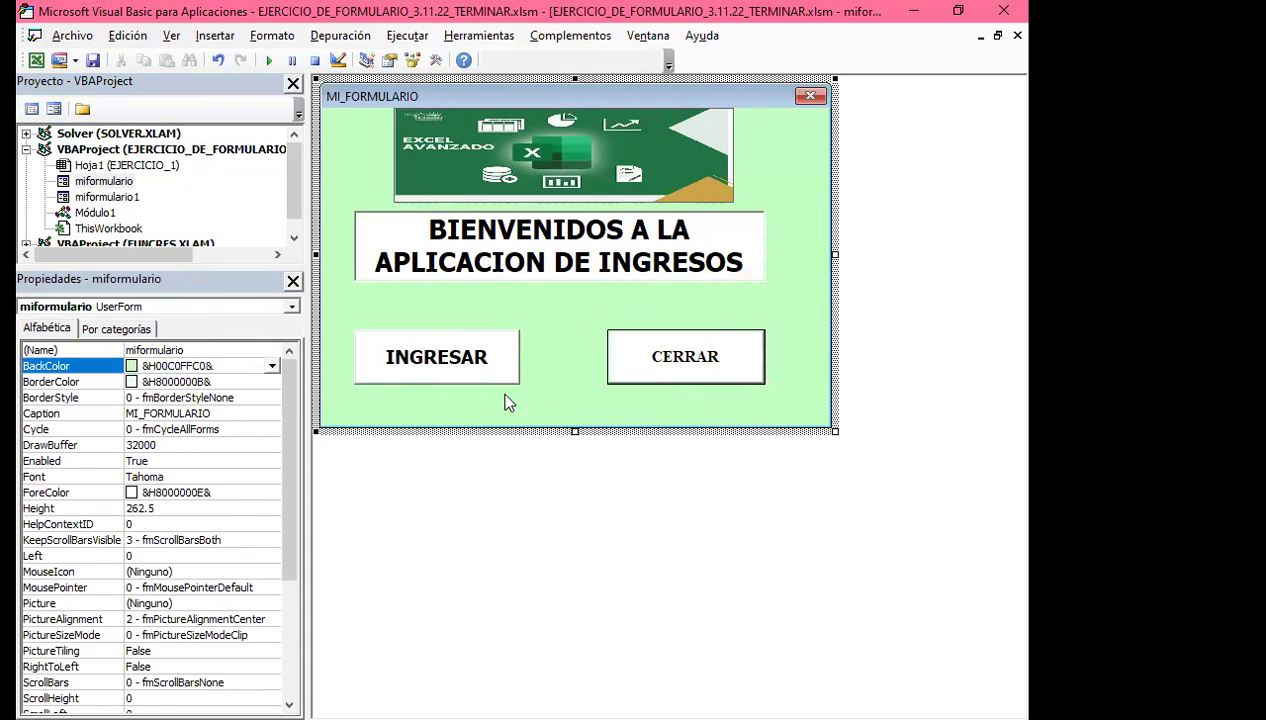
# Try making the INGRESAR button taller, then undo that height change
pyautogui.click(476, 373)
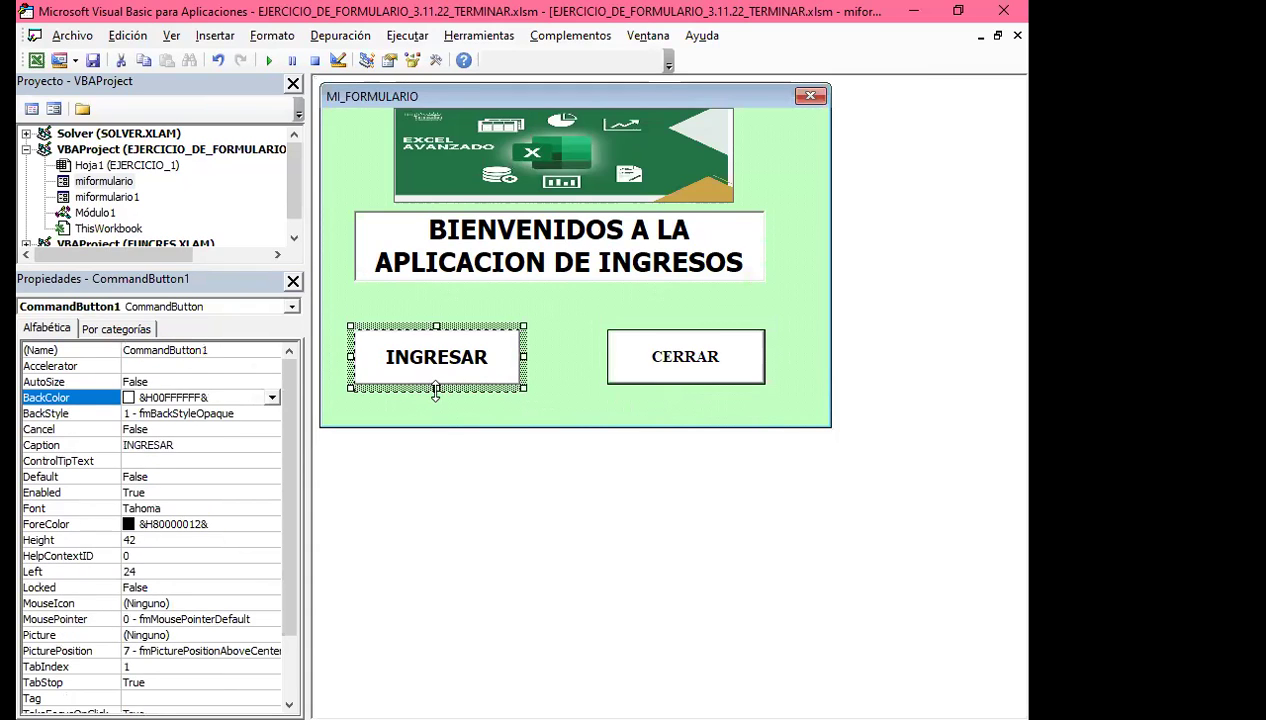
pyautogui.moveTo(436, 387); pyautogui.dragTo(436, 396)
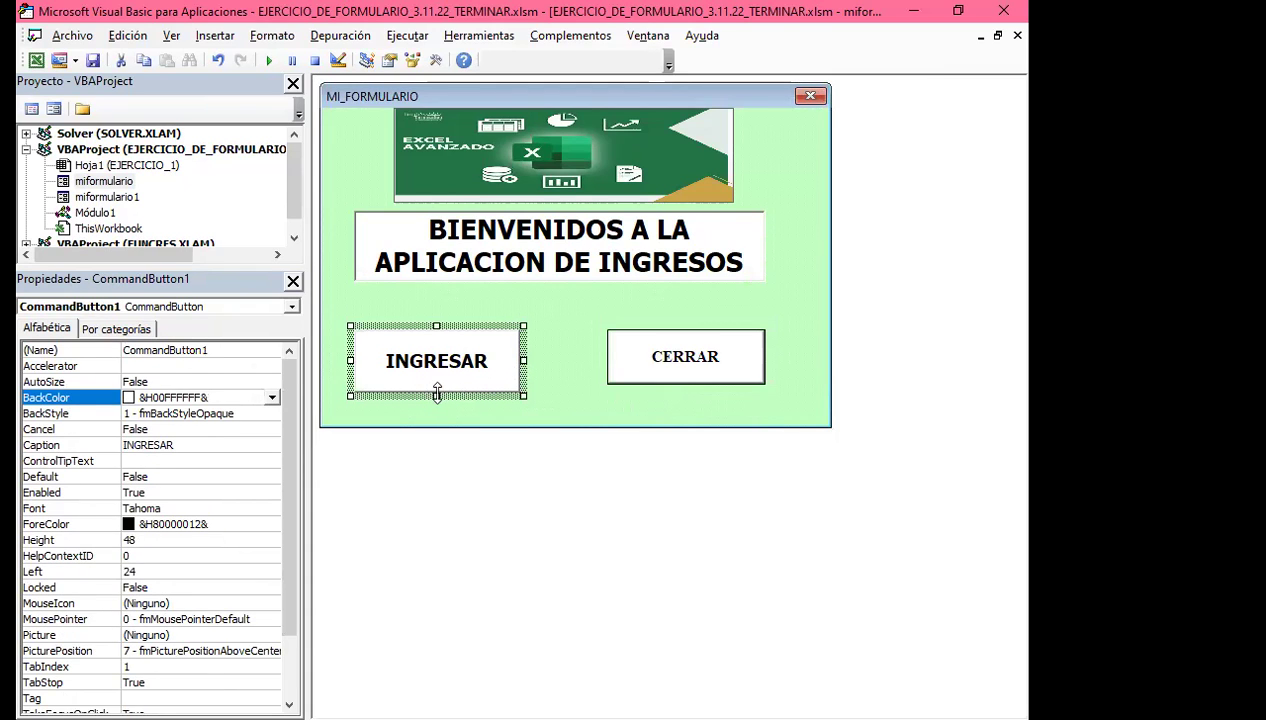
pyautogui.hotkey('ctrl', 'z')
pyautogui.click(560, 388)
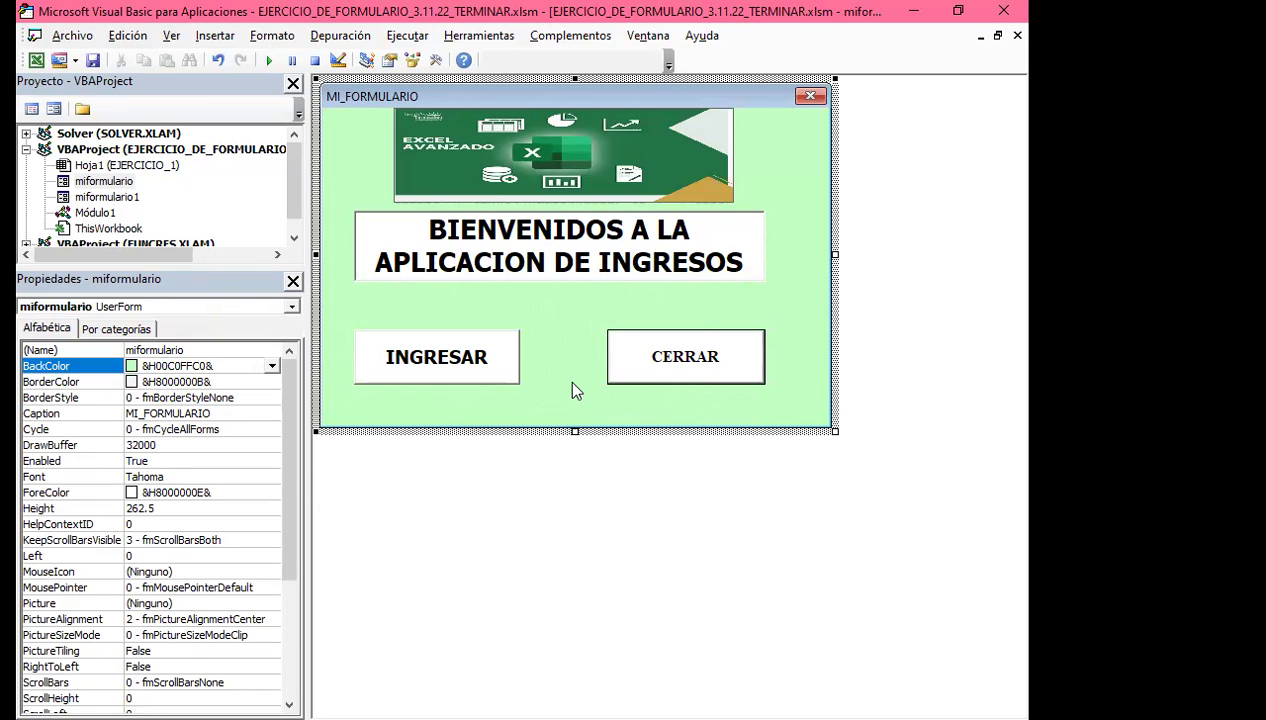
# Write Unload Me in the CERRAR button's Click procedure and save the workbook
pyautogui.doubleClick(647, 378)
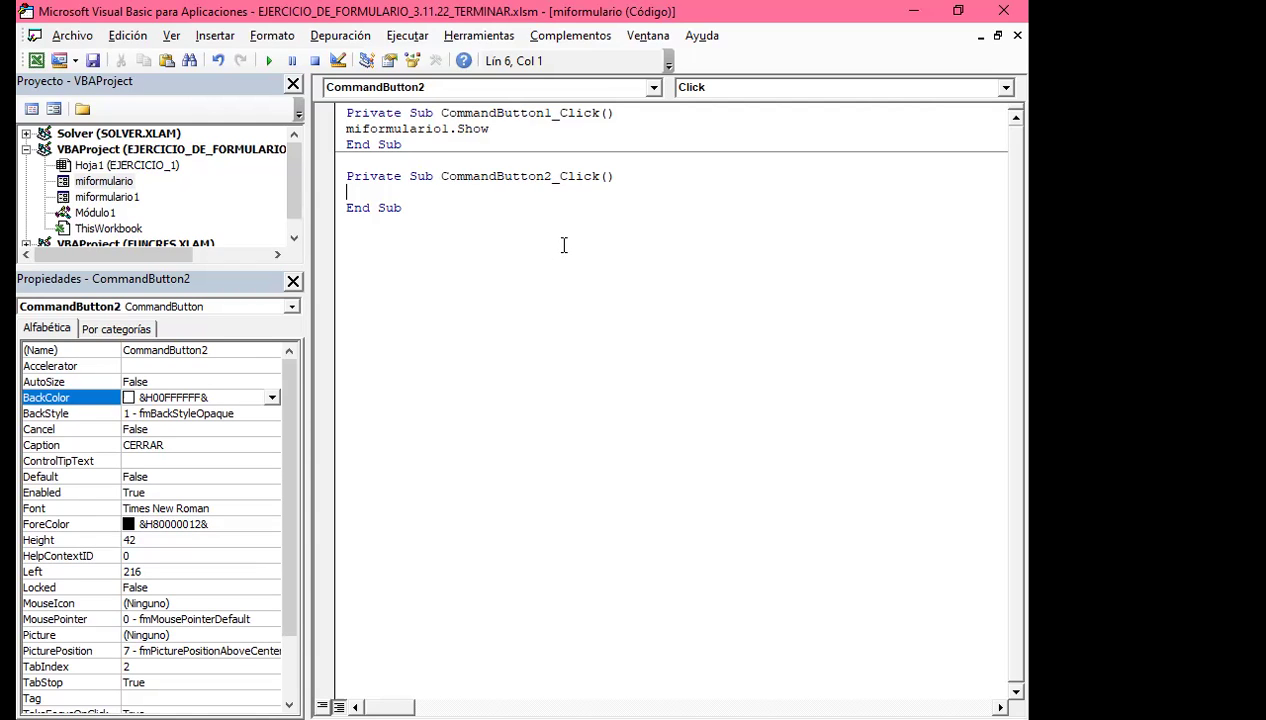
pyautogui.write('UN')
pyautogui.press('BackSpace')
pyautogui.write('ni')
pyautogui.press('BackSpace')
pyautogui.write('load')
pyautogui.write(' Me')
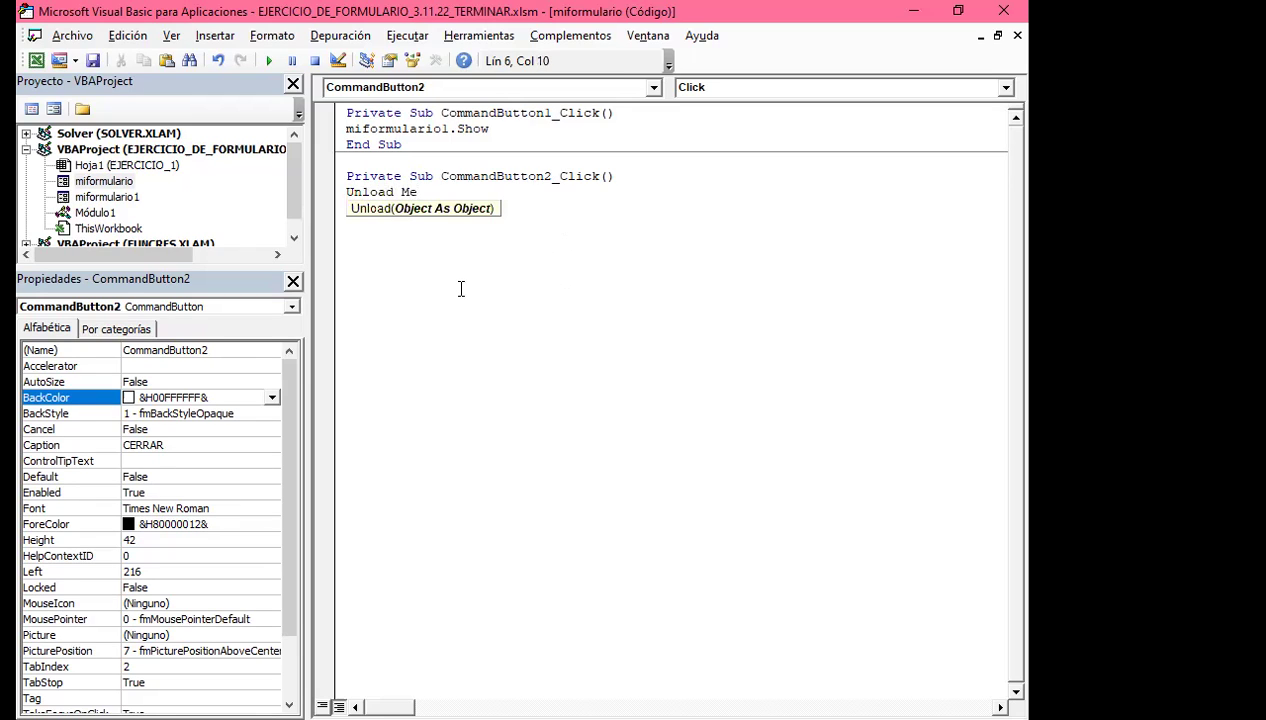
pyautogui.click(423, 226)
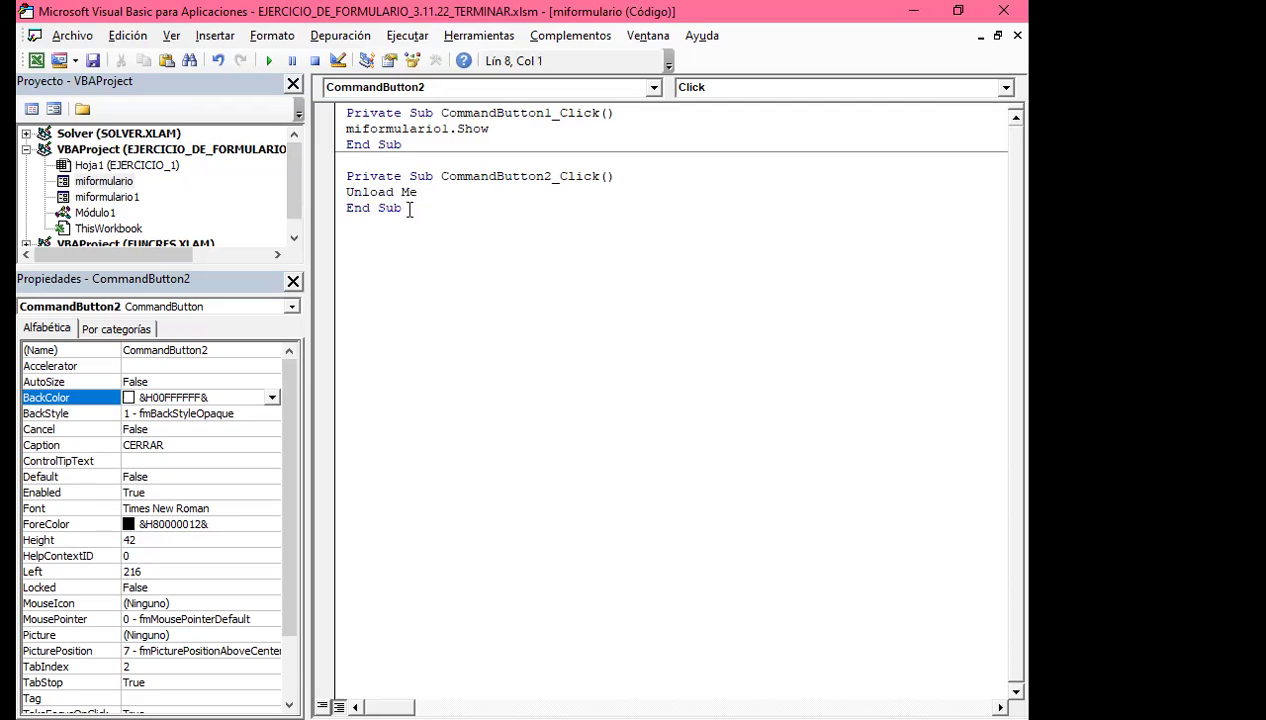
pyautogui.click(92, 60)
# Back in Excel, open MI_FORMULARIO from the shape and confirm CERRAR closes it
pyautogui.click(1017, 35)
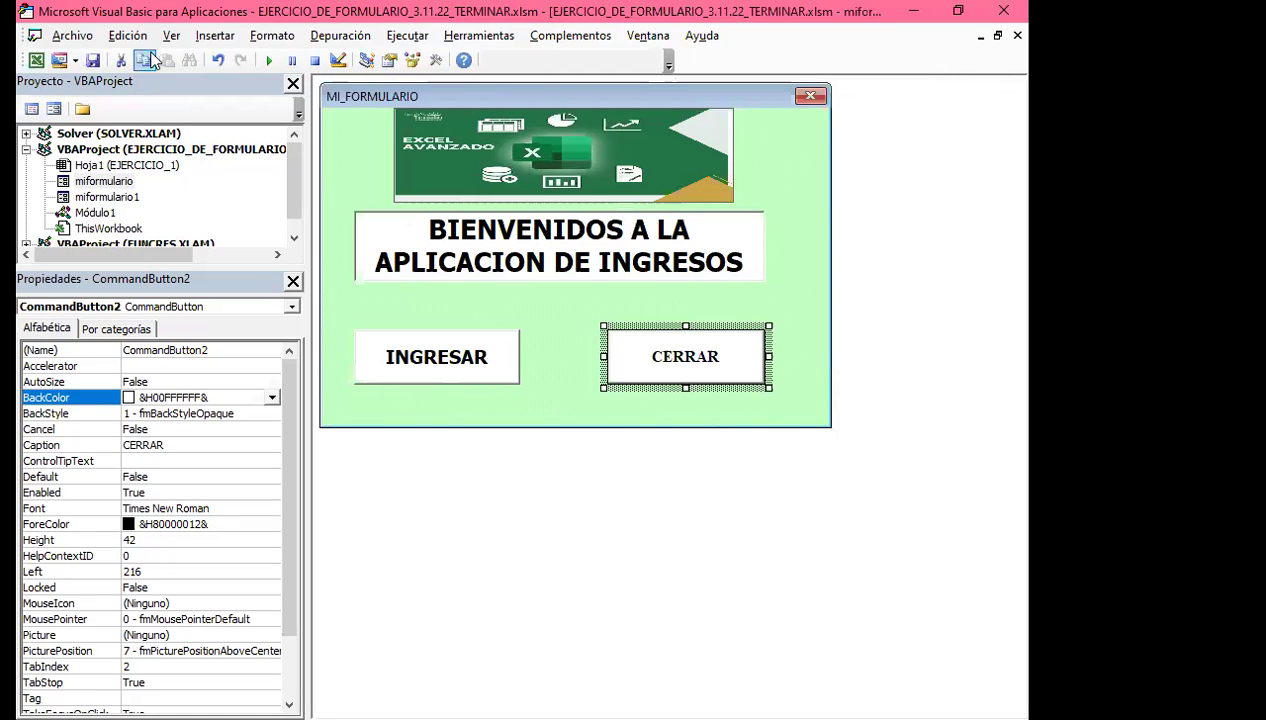
pyautogui.click(1016, 35)
pyautogui.click(1003, 11)
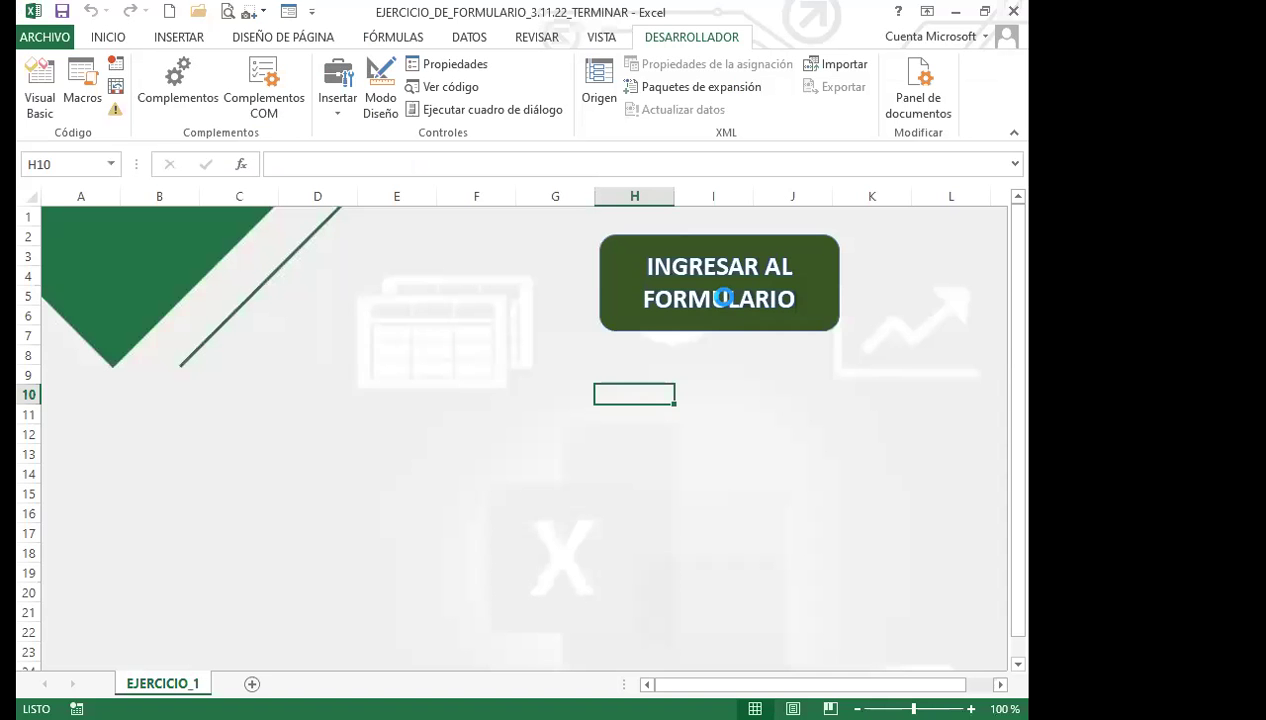
pyautogui.click(727, 305)
pyautogui.click(628, 485)
pyautogui.click(40, 97)
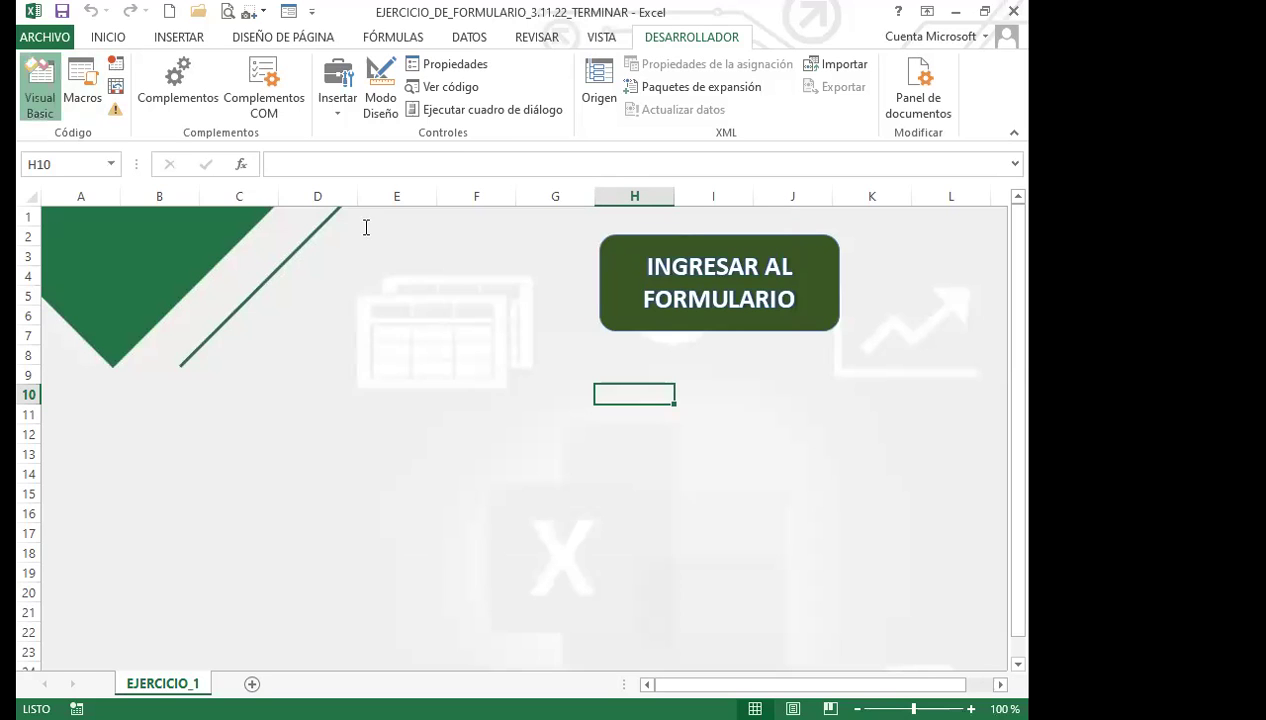
# Open miformulario1's design and view the CANCELAR button's Click code, which runs Unload Me
pyautogui.doubleClick(107, 197)
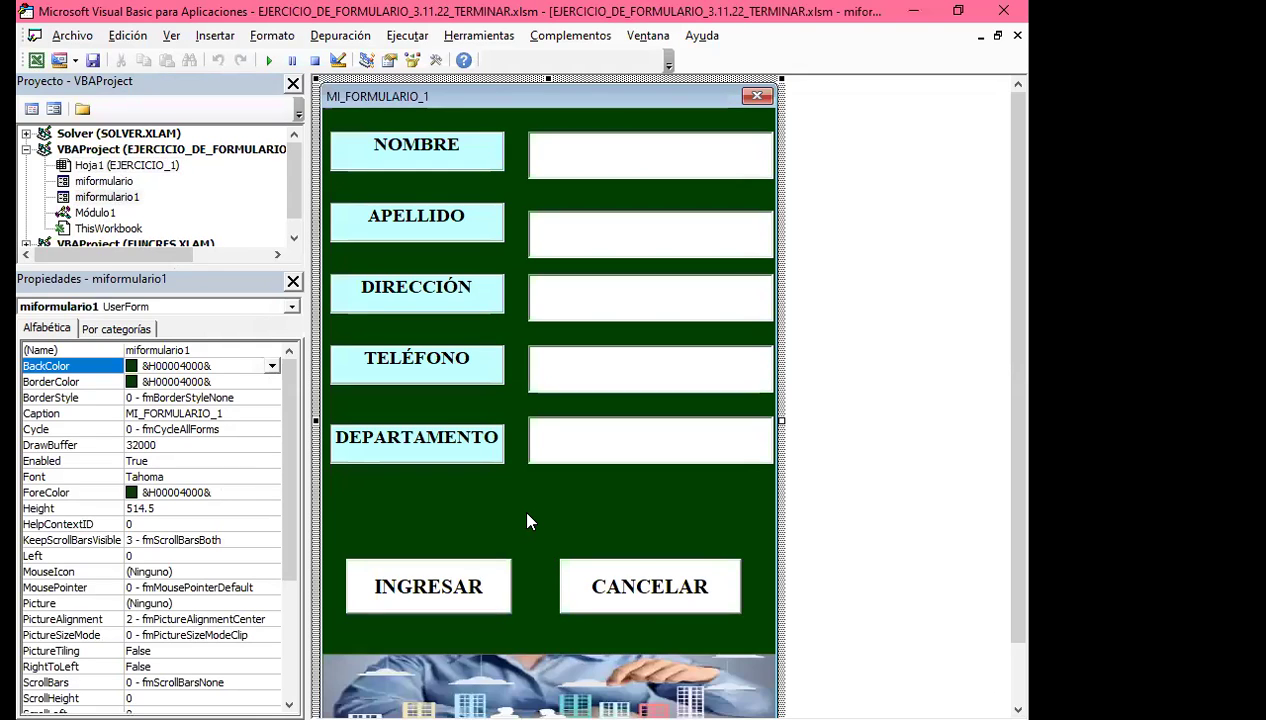
pyautogui.click(656, 609)
pyautogui.click(632, 612)
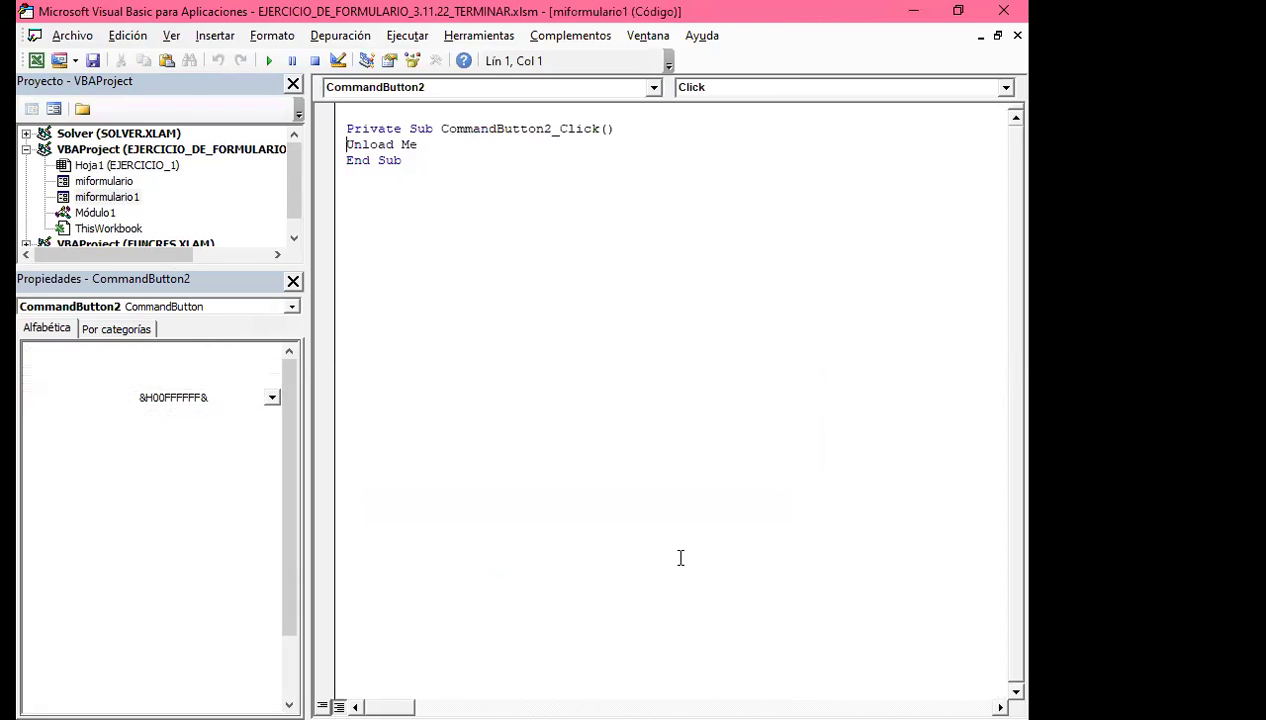
pyautogui.doubleClick(675, 568)
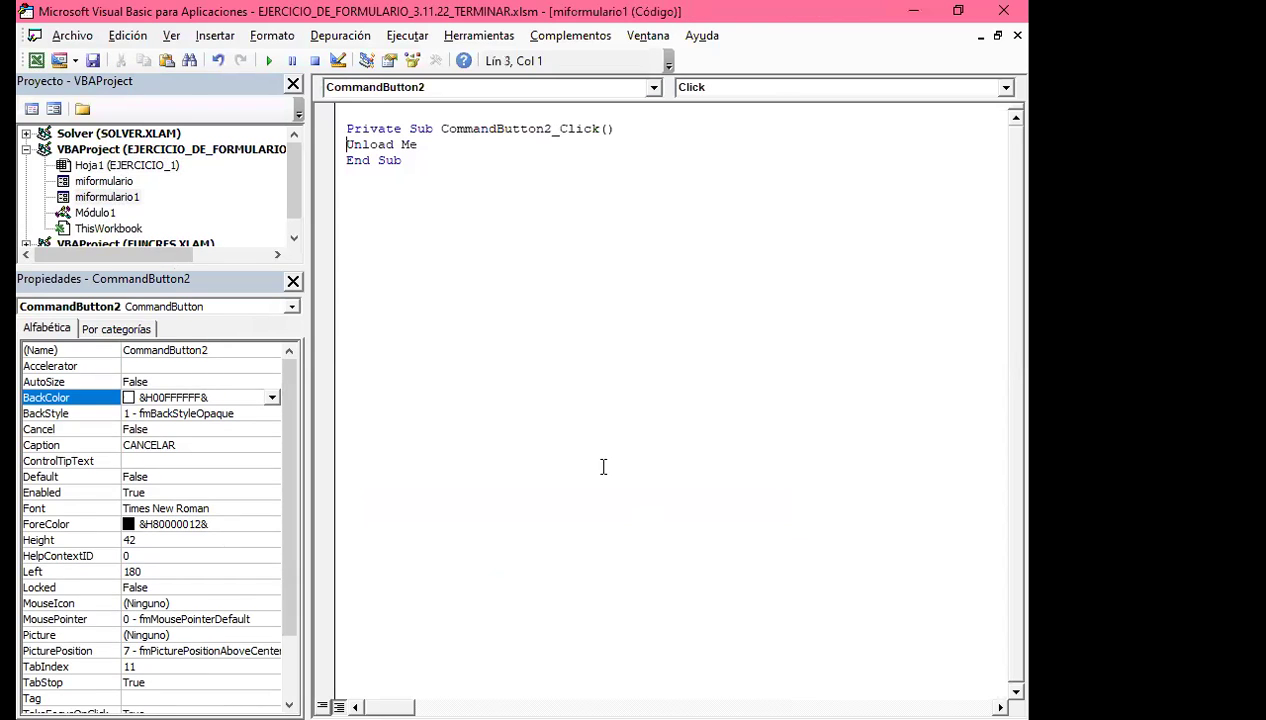
pyautogui.click(440, 148)
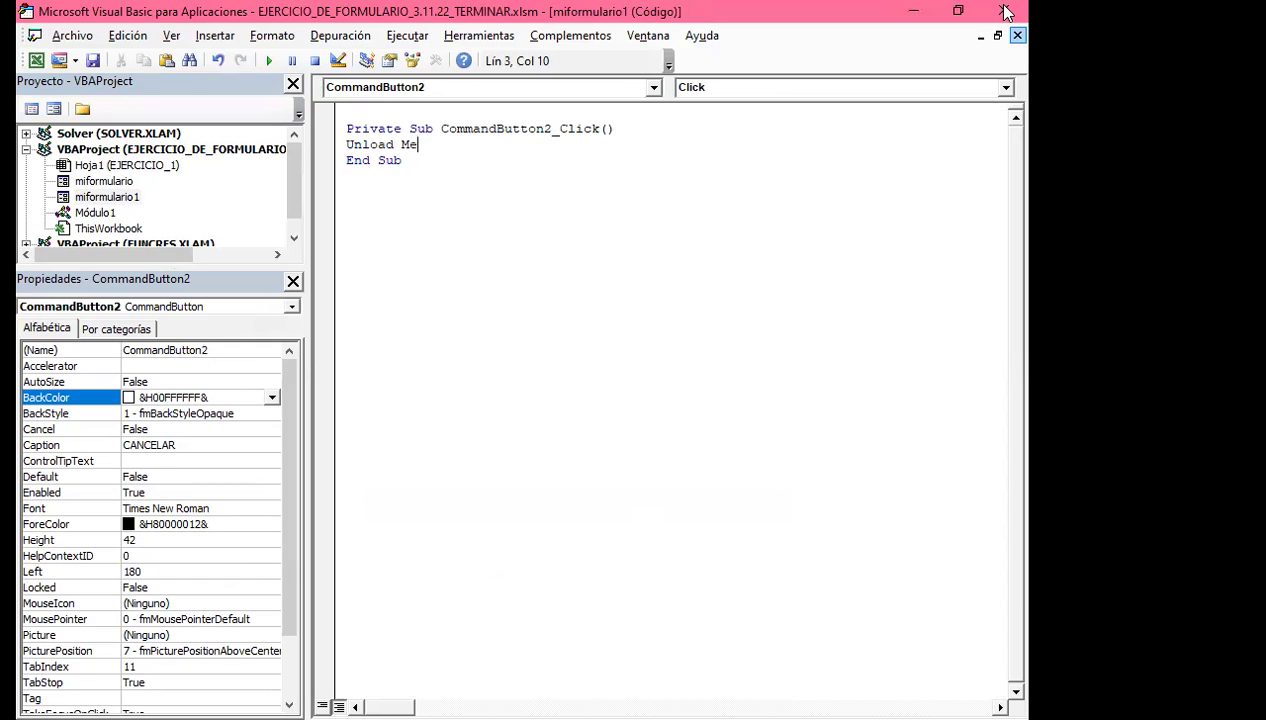
# Open the welcome form and MI_FORMULARIO_1, then close them with CANCELAR and CERRAR
pyautogui.press('F5')
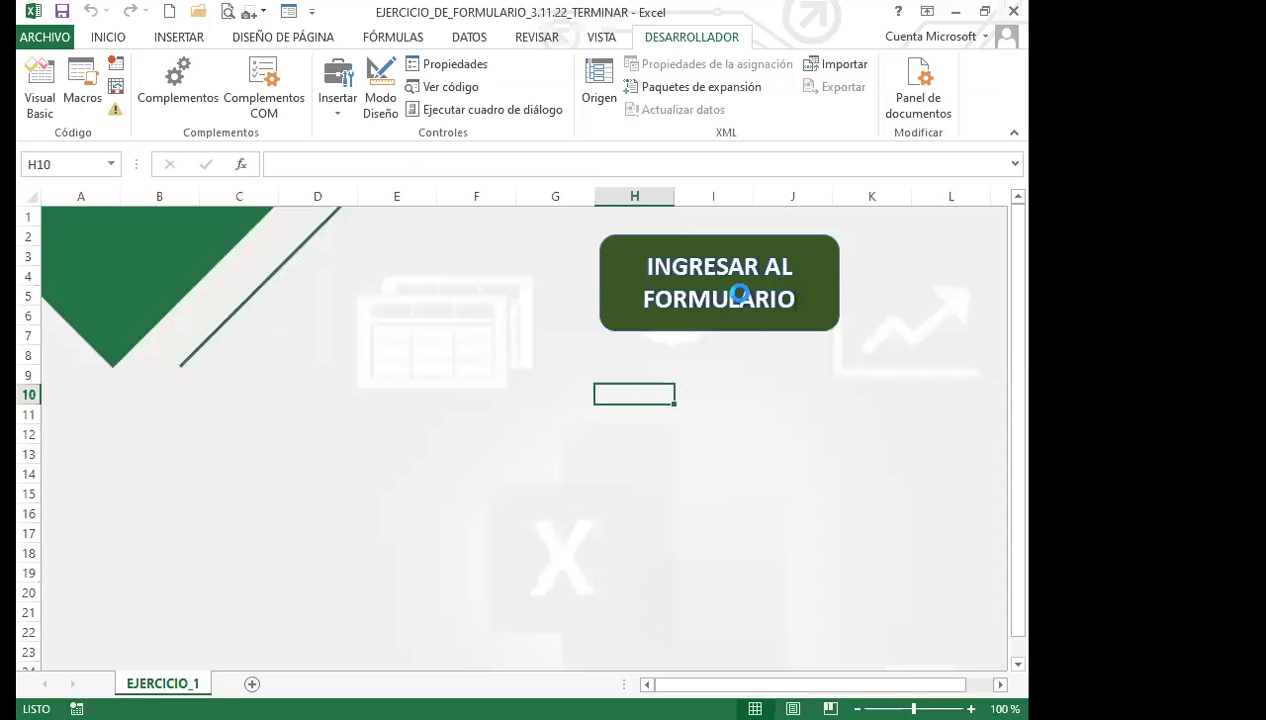
pyautogui.click(404, 497)
pyautogui.click(620, 541)
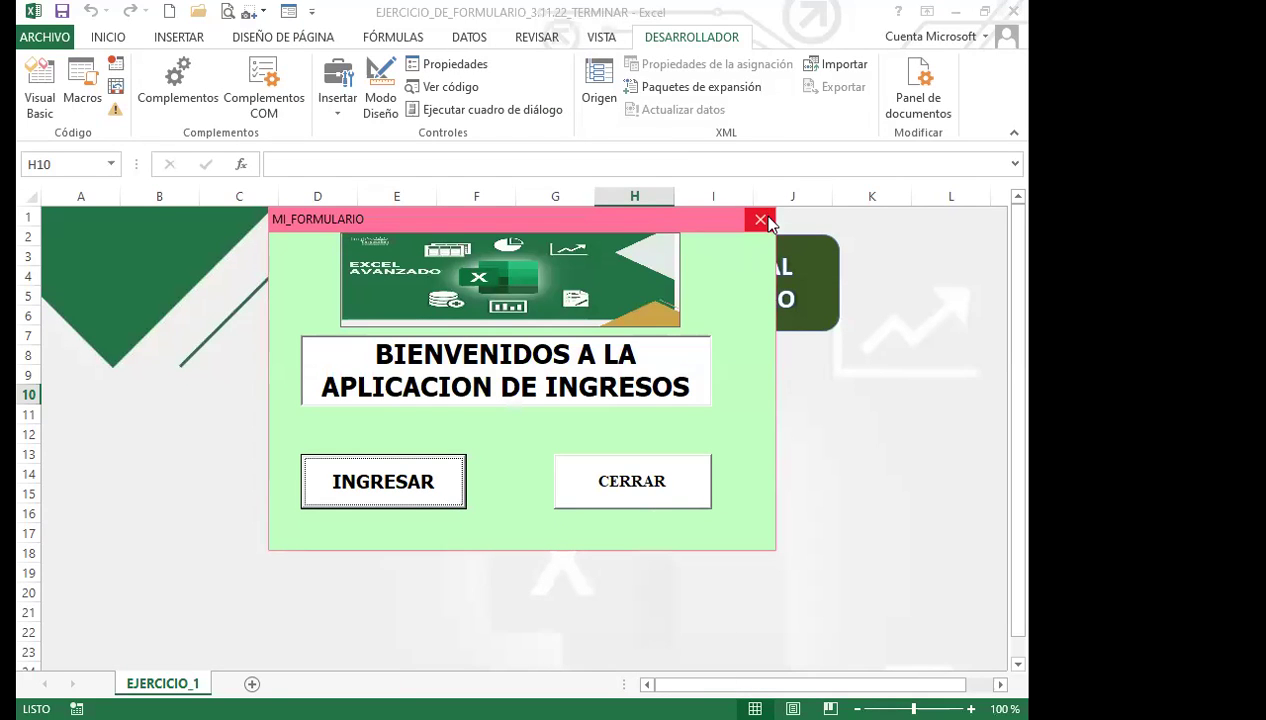
pyautogui.click(398, 492)
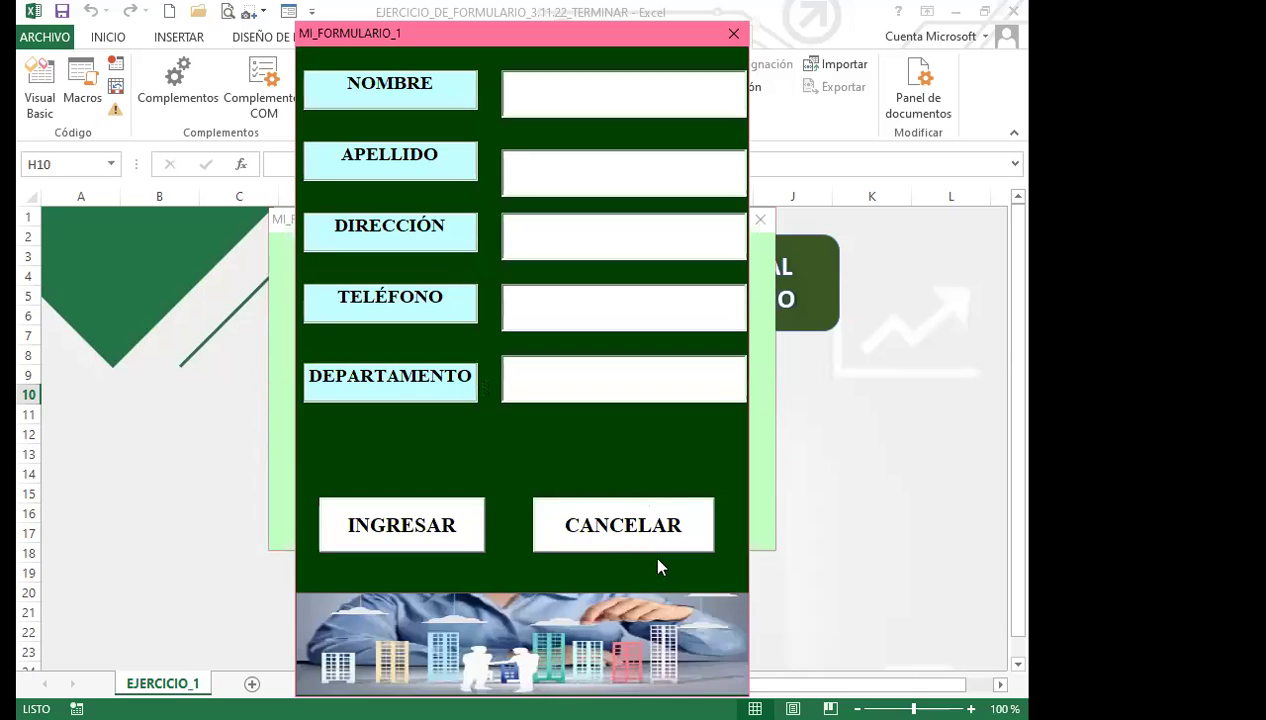
pyautogui.click(620, 525)
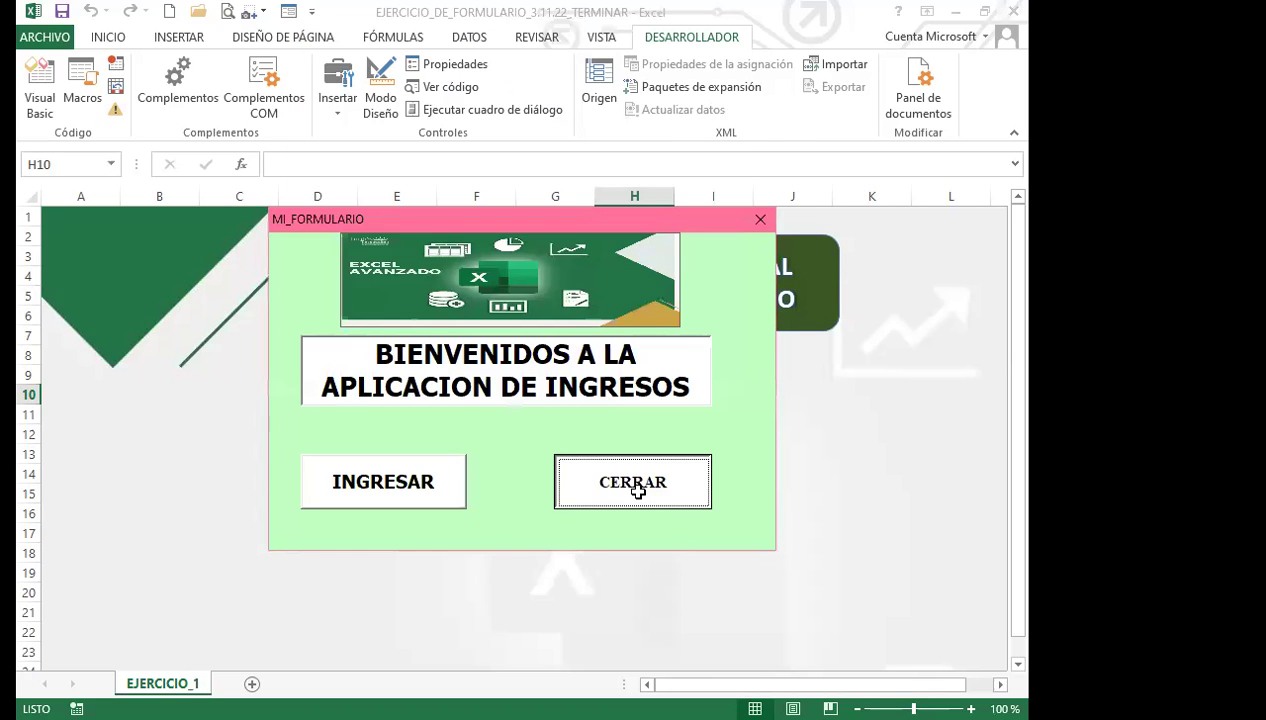
pyautogui.click(637, 490)
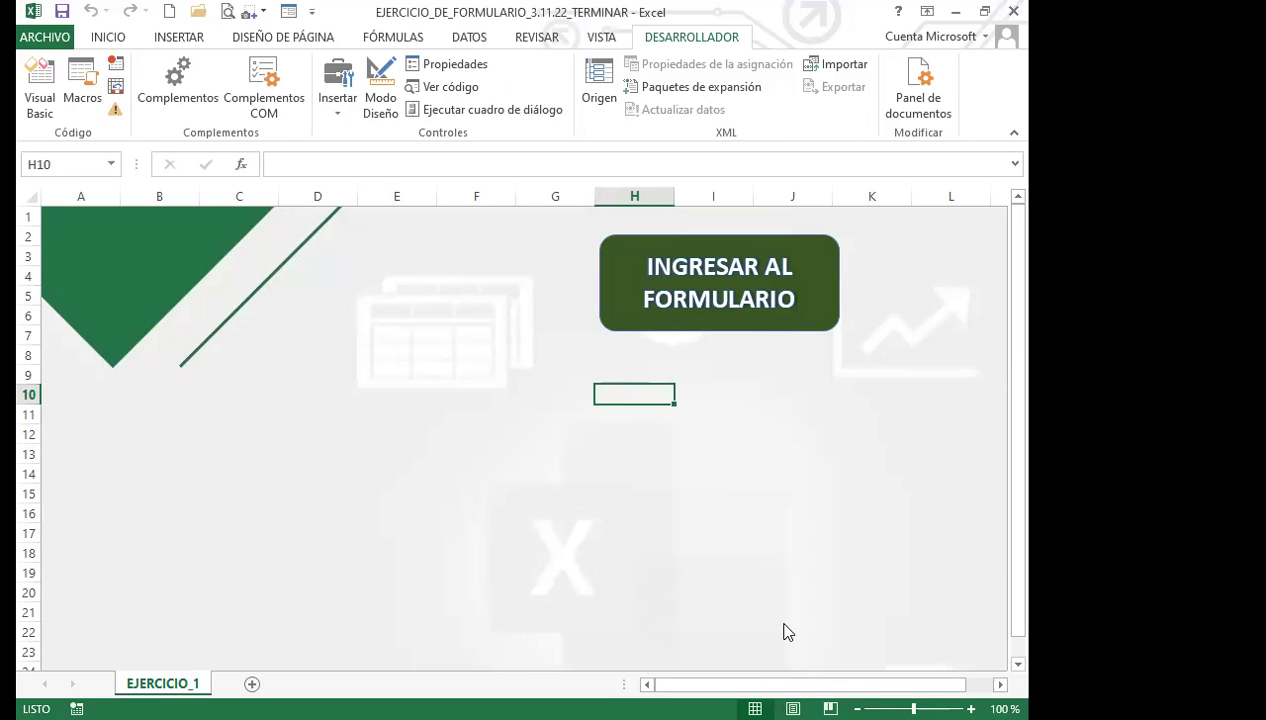
# Switch back to the Excel worksheet and reopen the VBA editor on MI_FORMULARIO_1's design
pyautogui.hotkey('alt', 'Tab')
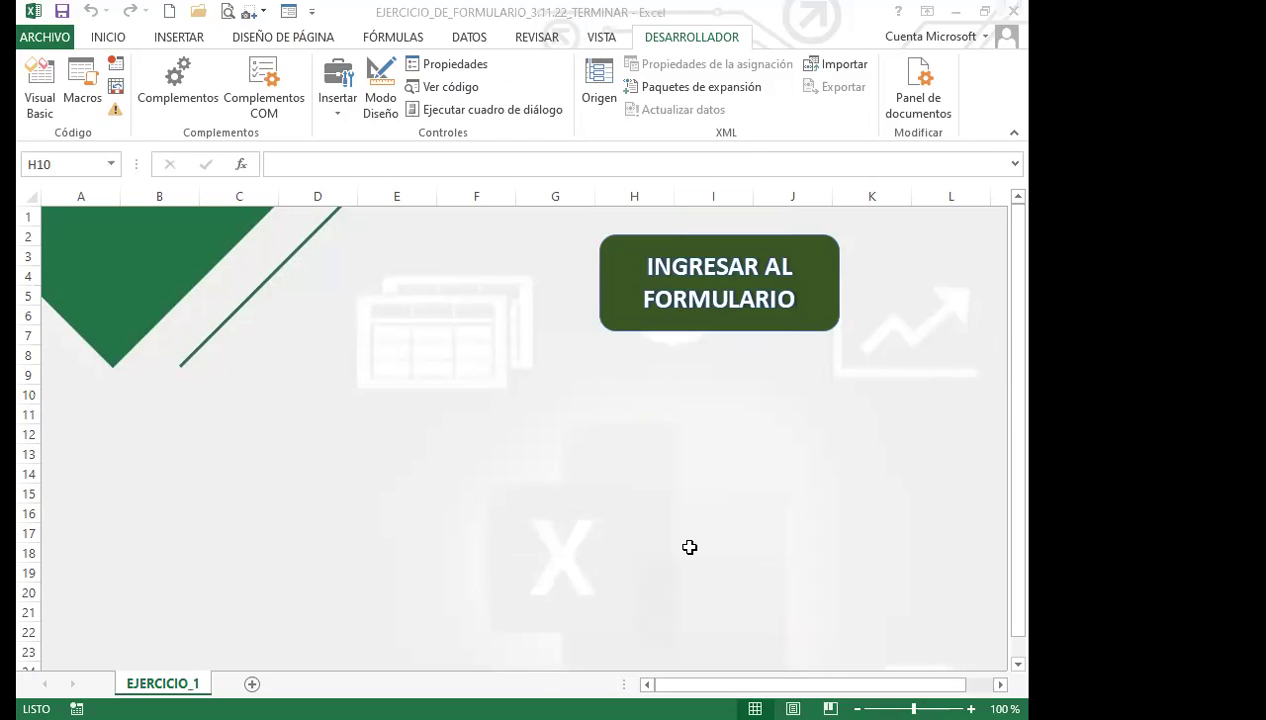
pyautogui.click(575, 432)
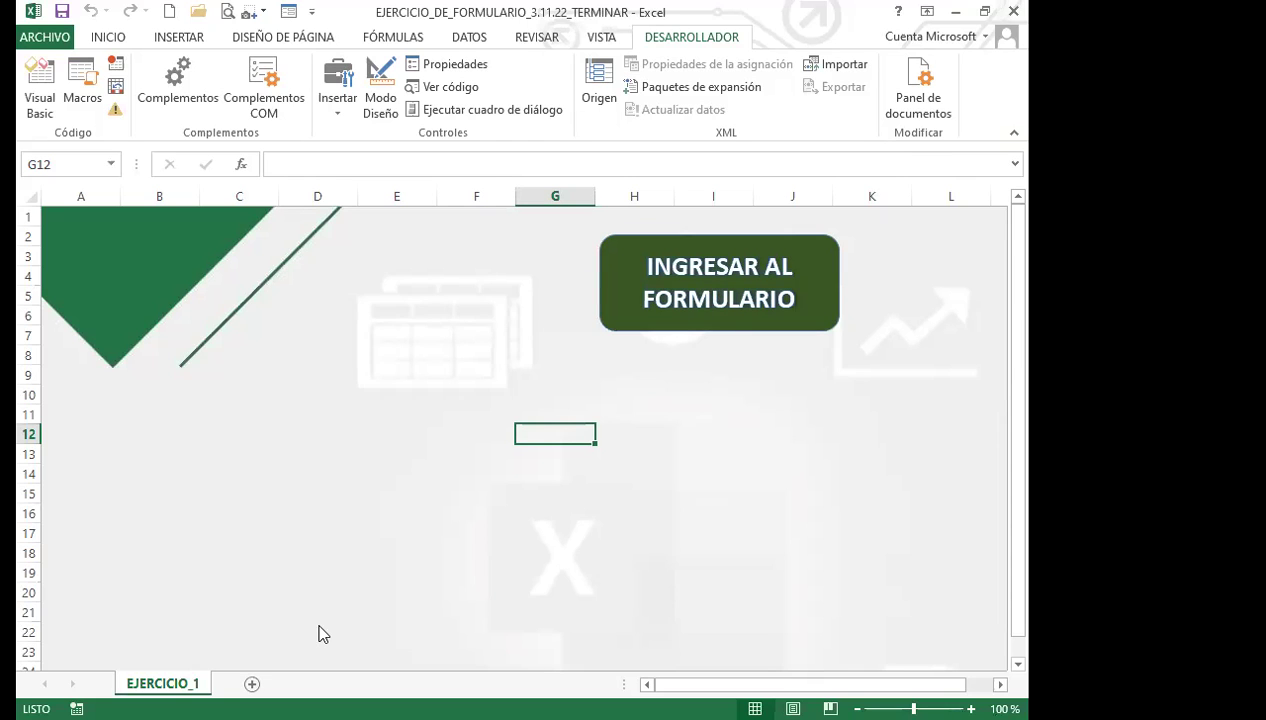
pyautogui.hotkey('alt', 'F11')
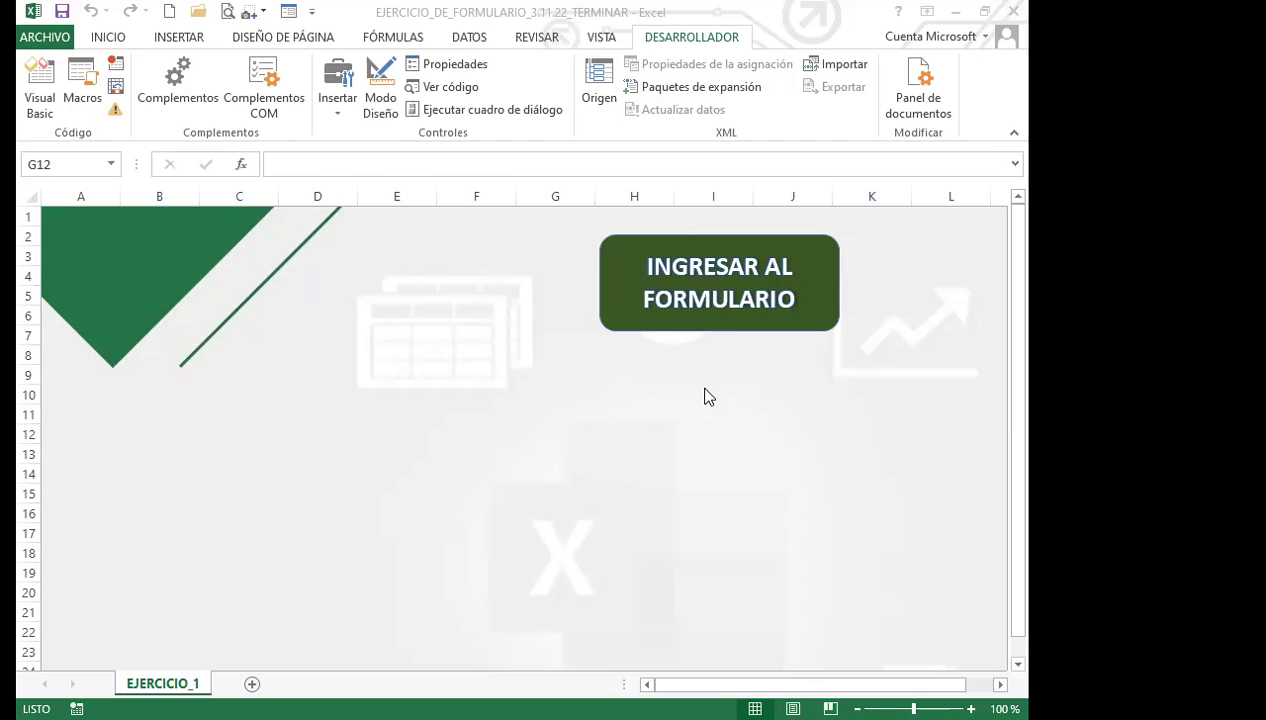
pyautogui.click(664, 325)
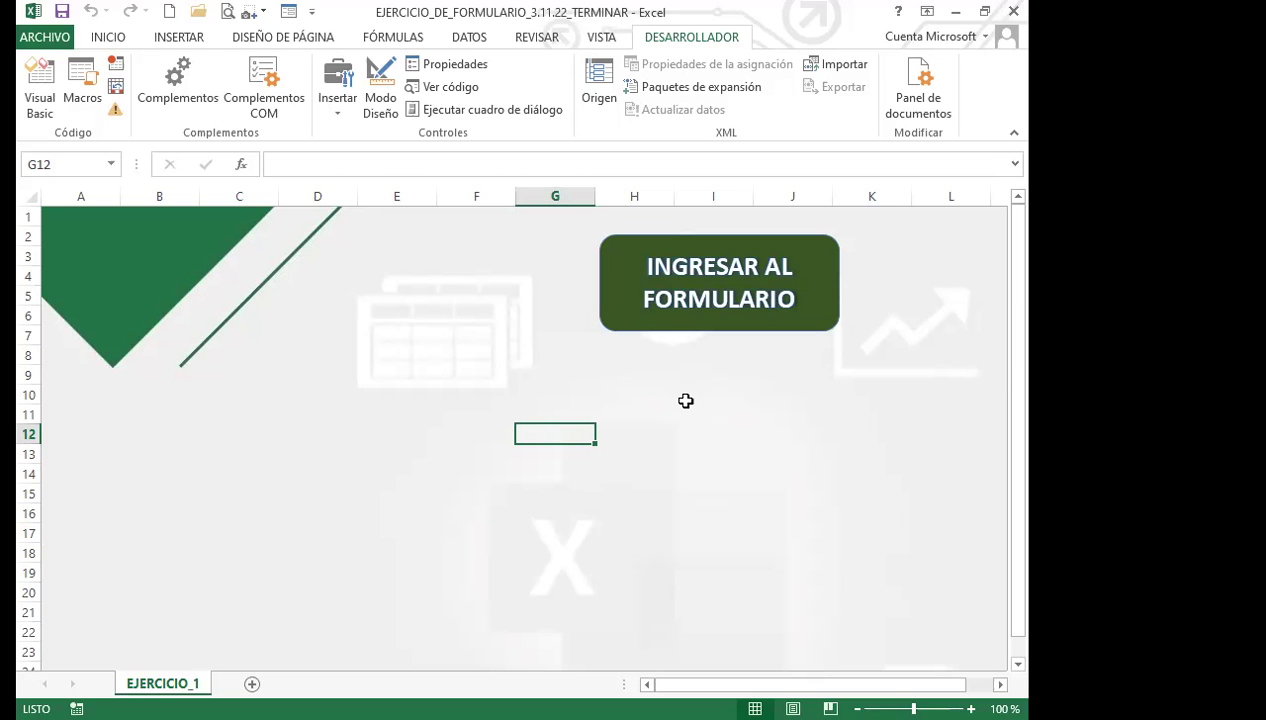
pyautogui.click(45, 100)
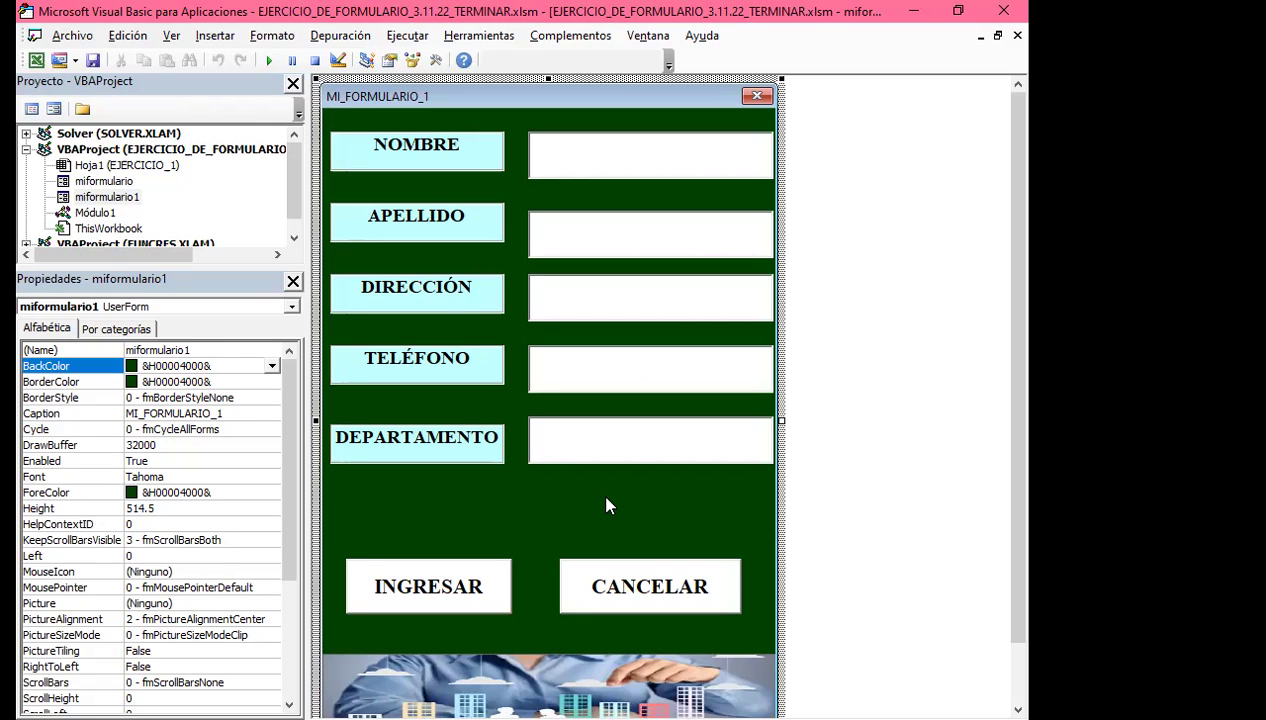
# Close the form designer, return to the EJERCICIO_1 worksheet, and select cells A11:F11
pyautogui.click(1017, 35)
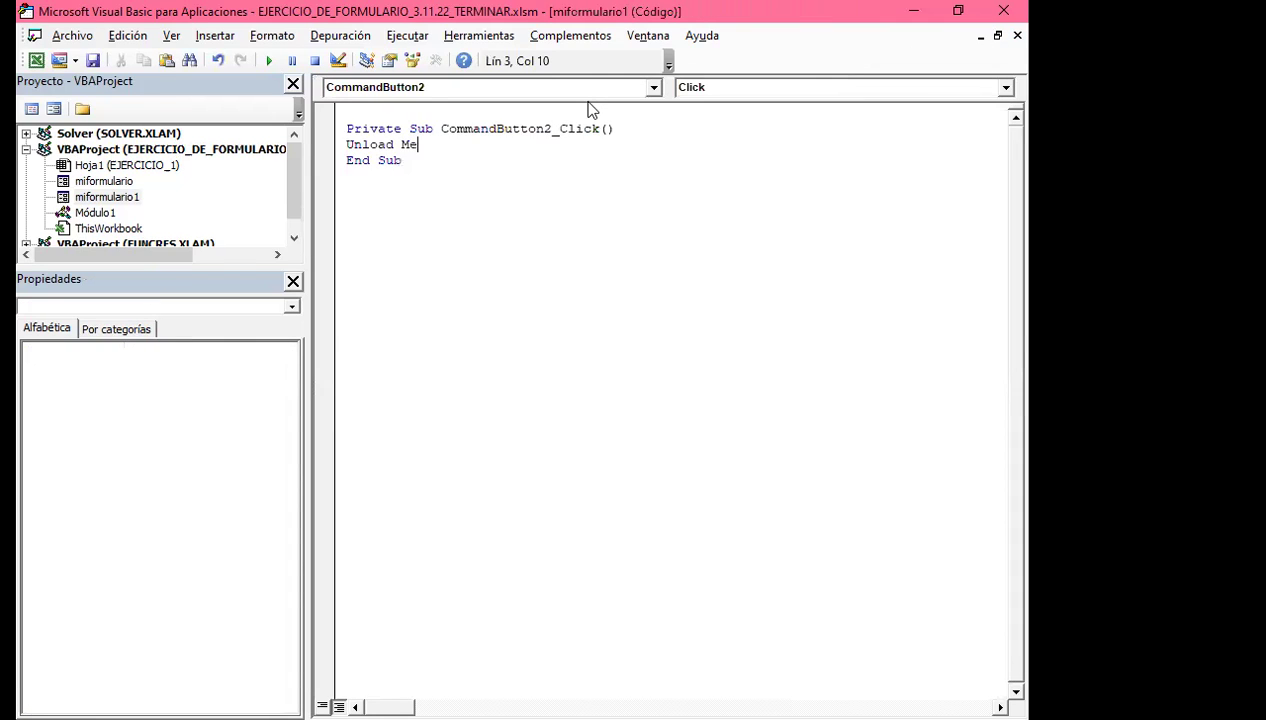
pyautogui.hotkey('alt', 'F11')
pyautogui.click(100, 412)
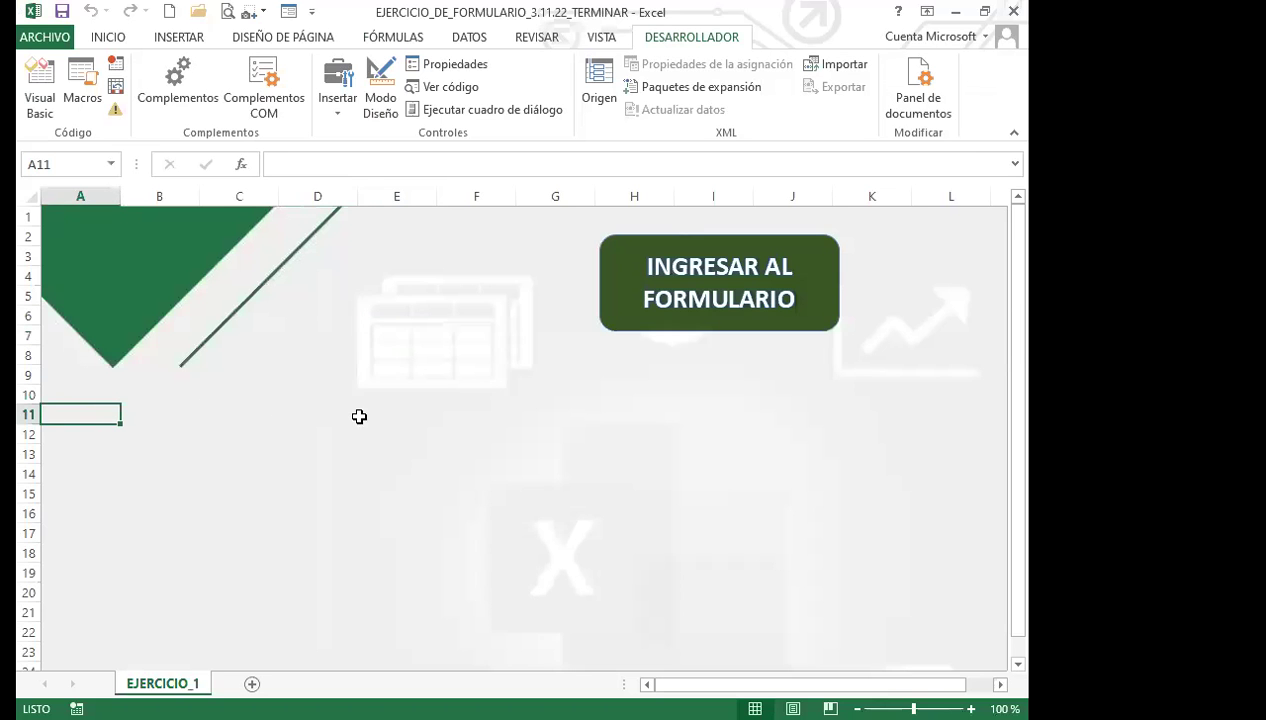
pyautogui.moveTo(82, 410); pyautogui.dragTo(450, 422)
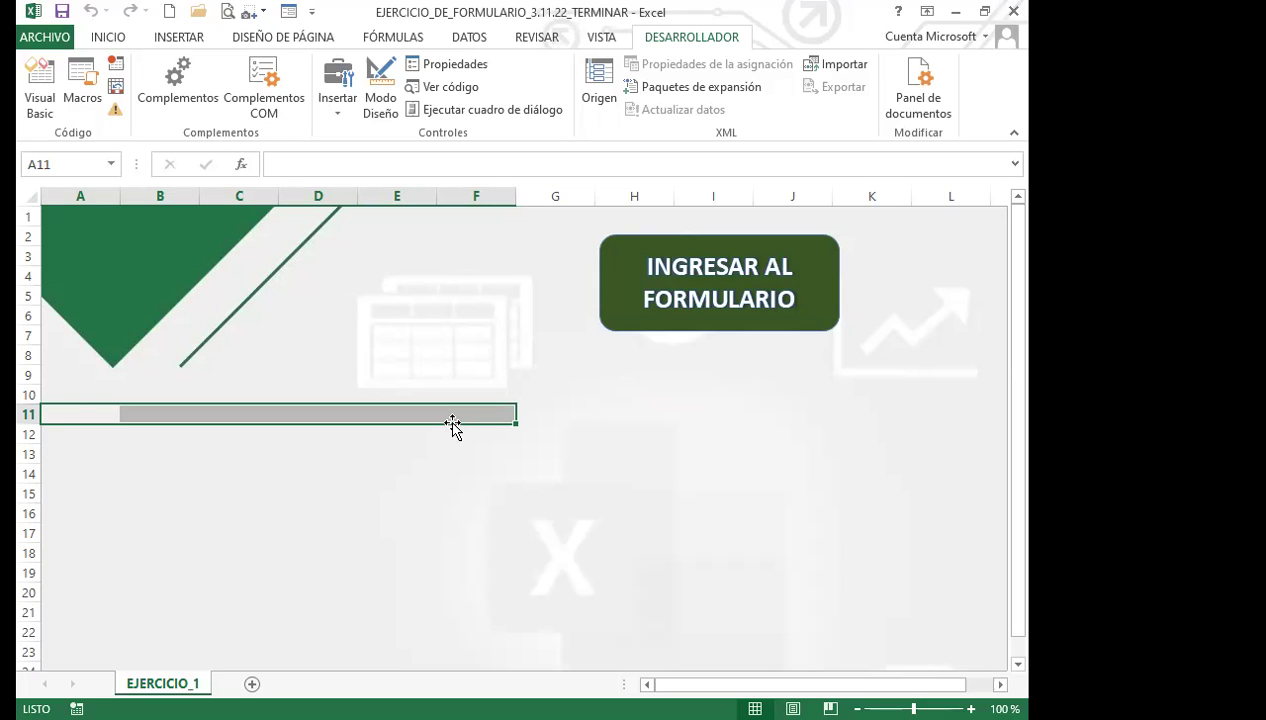
# Open the welcome form and the student data-entry form from the sheet, then close both
pyautogui.click(175, 473)
pyautogui.click(48, 418)
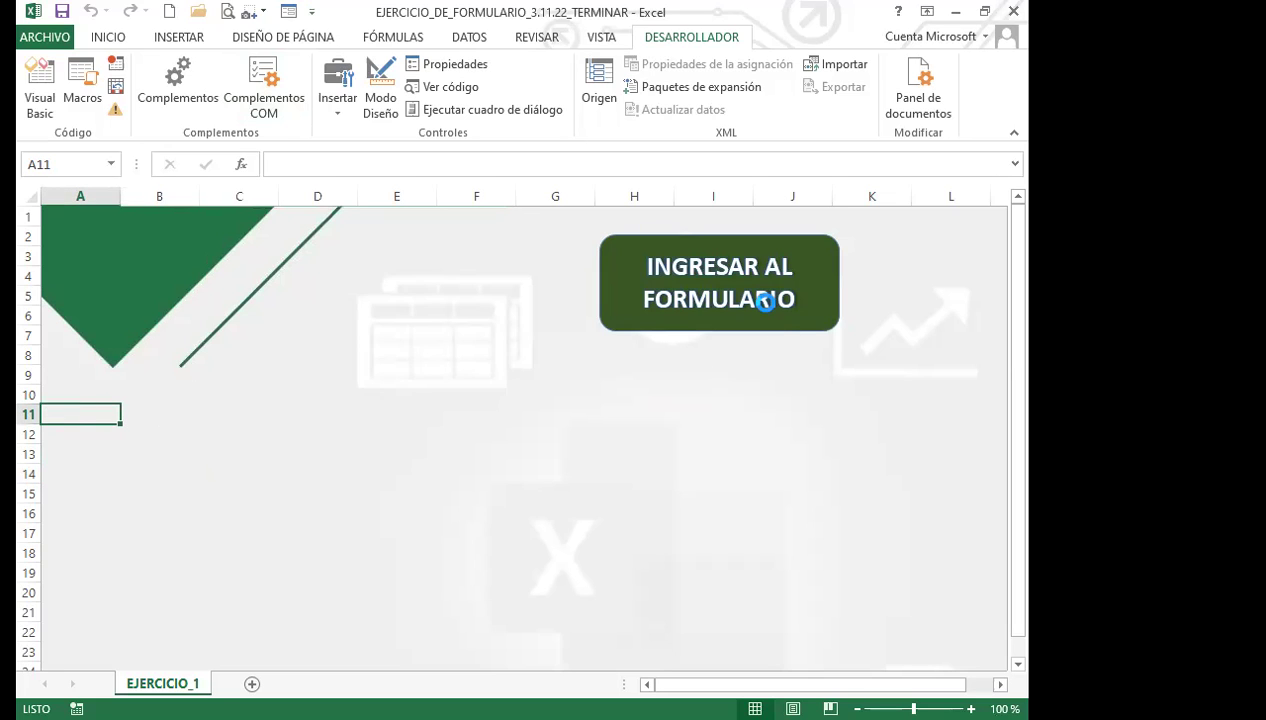
pyautogui.click(763, 298)
pyautogui.click(376, 490)
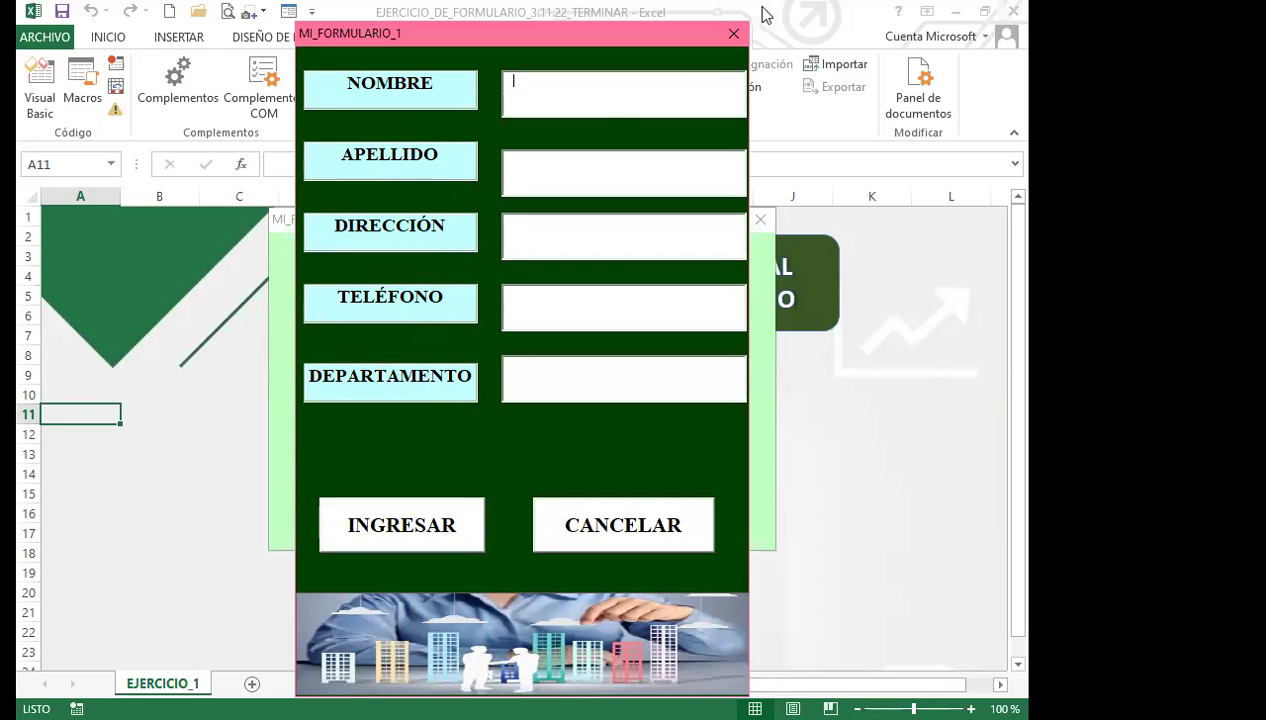
pyautogui.click(733, 36)
pyautogui.click(760, 219)
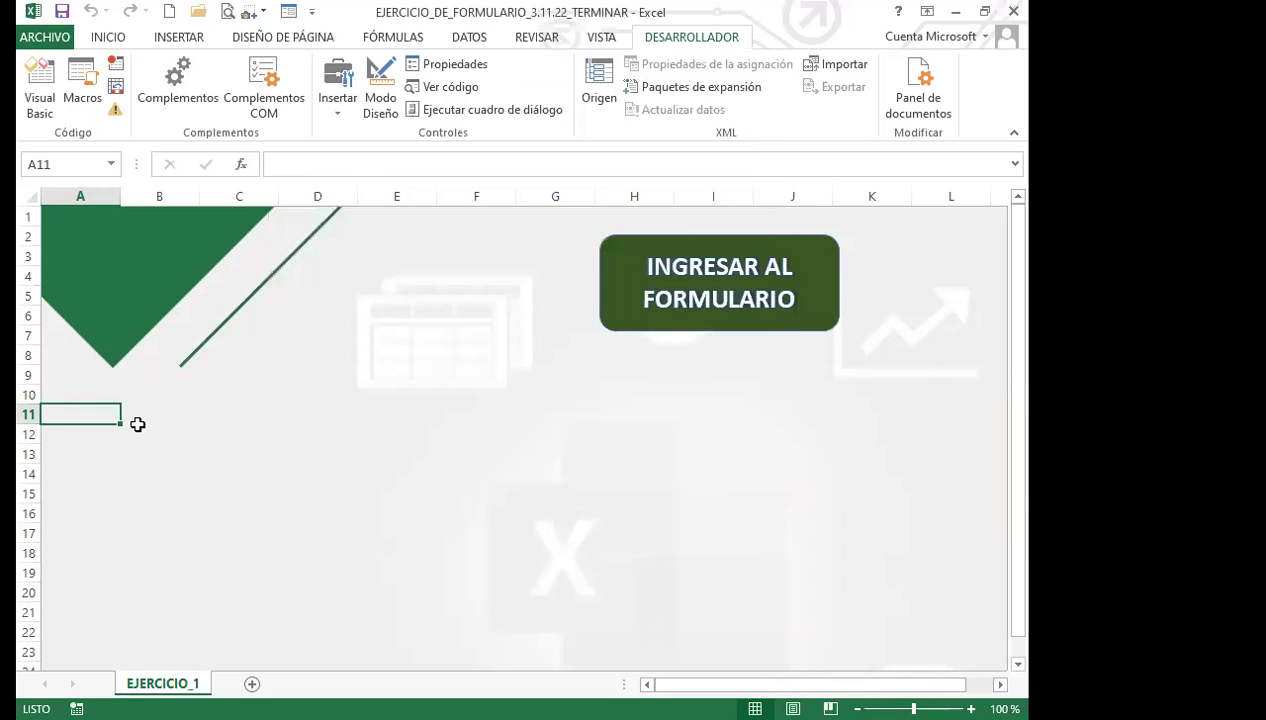
# Enter the headers NOMBRE in A11 and APELLIDO in B11
pyautogui.write('nombre')
pyautogui.click(137, 424)
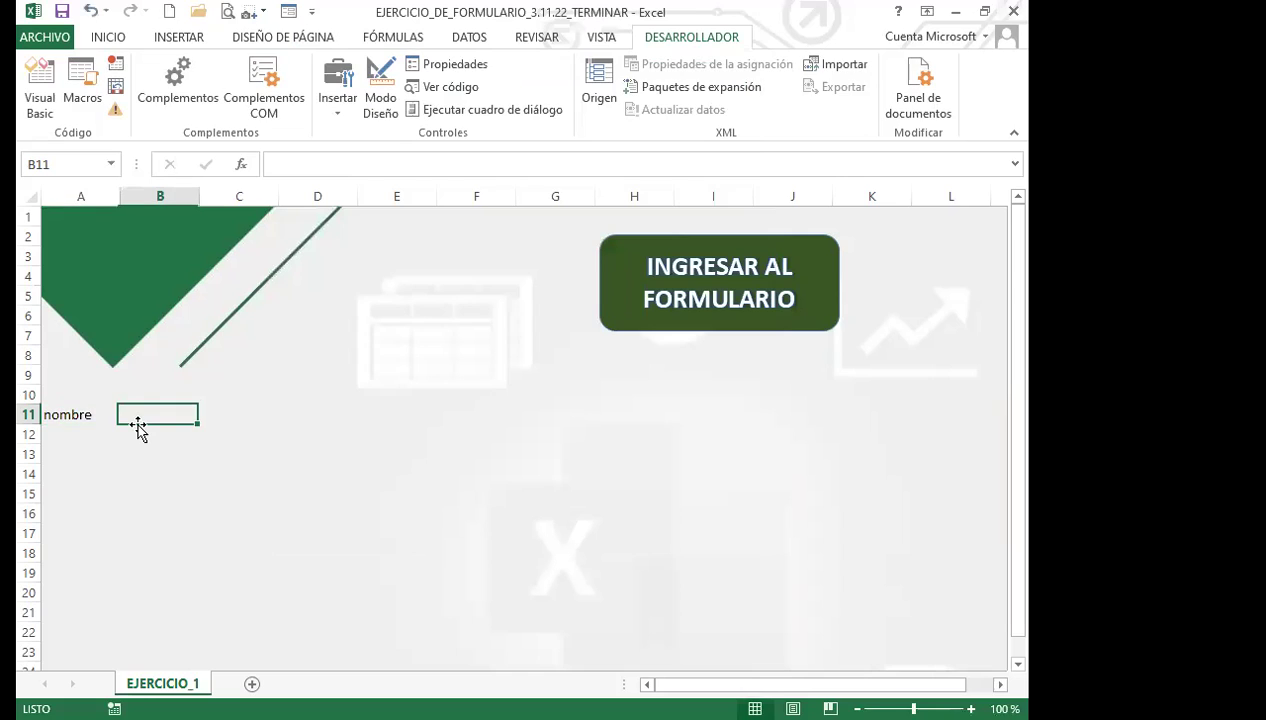
pyautogui.press('Left')
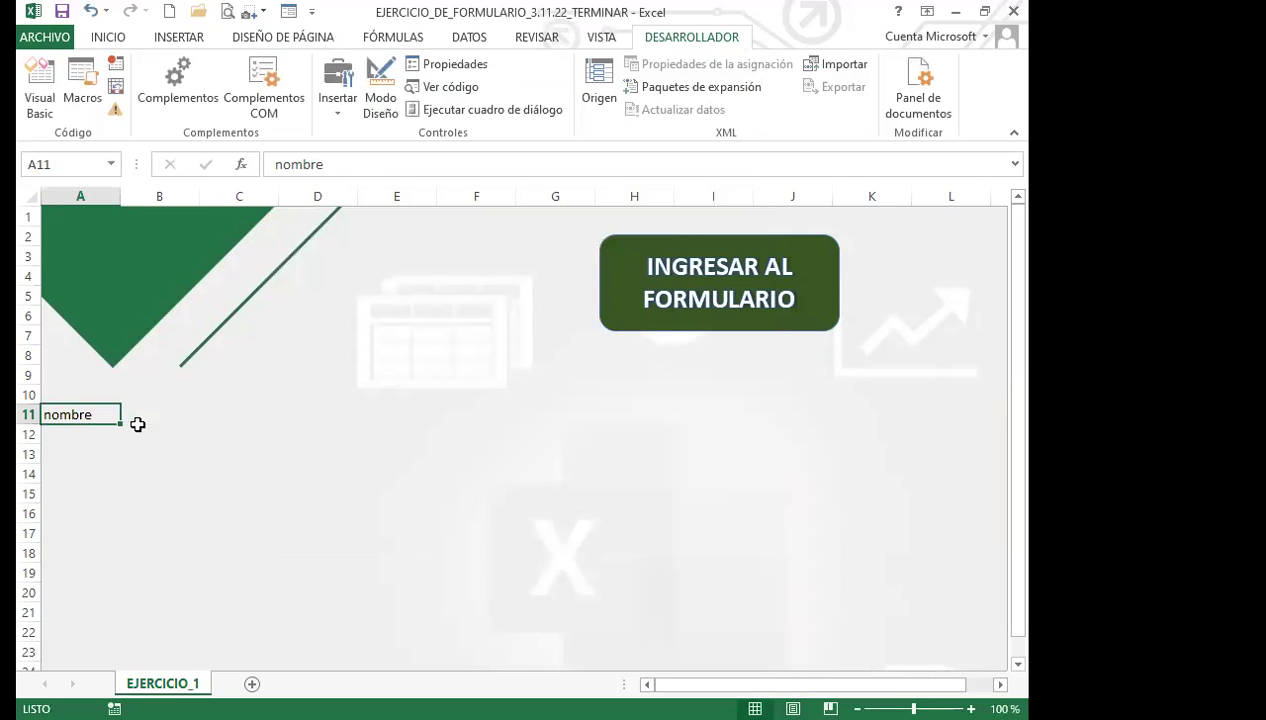
pyautogui.write('NOMBRE')
pyautogui.click(137, 424)
pyautogui.write('APELLIDO')
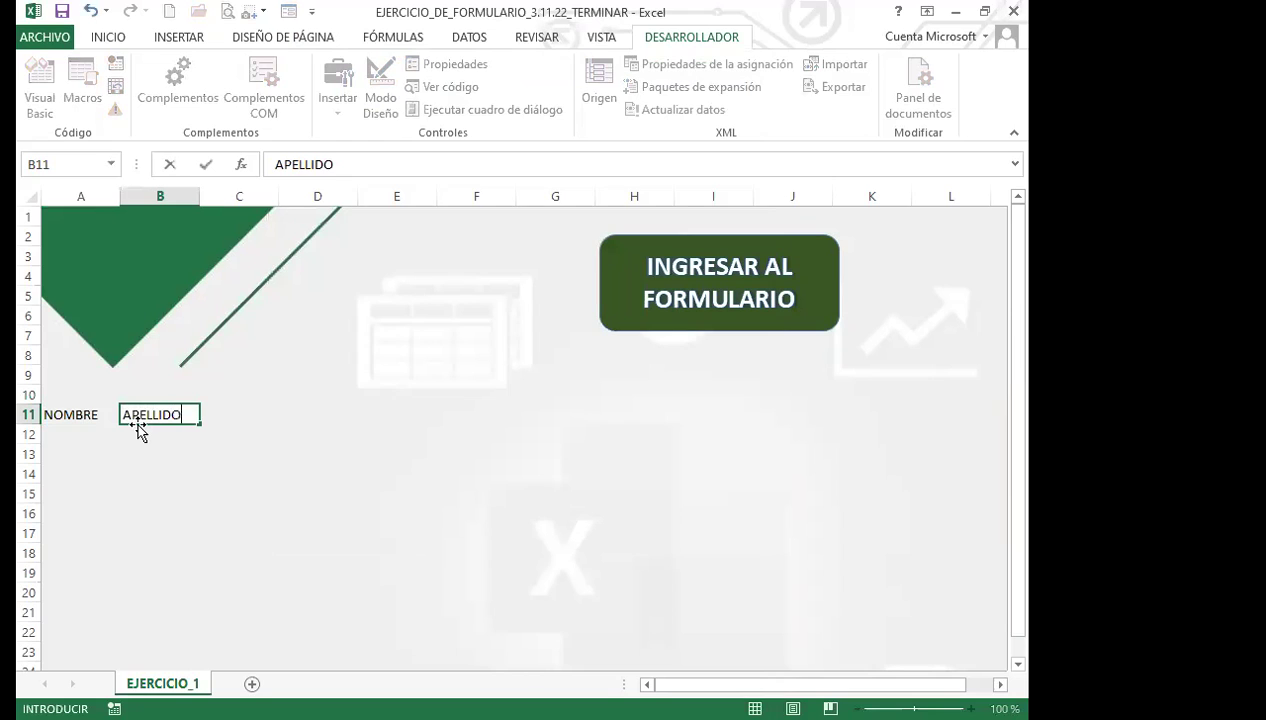
pyautogui.press('Tab')
# Add the headers DIRECCIÓN, TELEFÓNO and DEPARTAMENTO in C11 through E11
pyautogui.write('DIRECCIÓN')
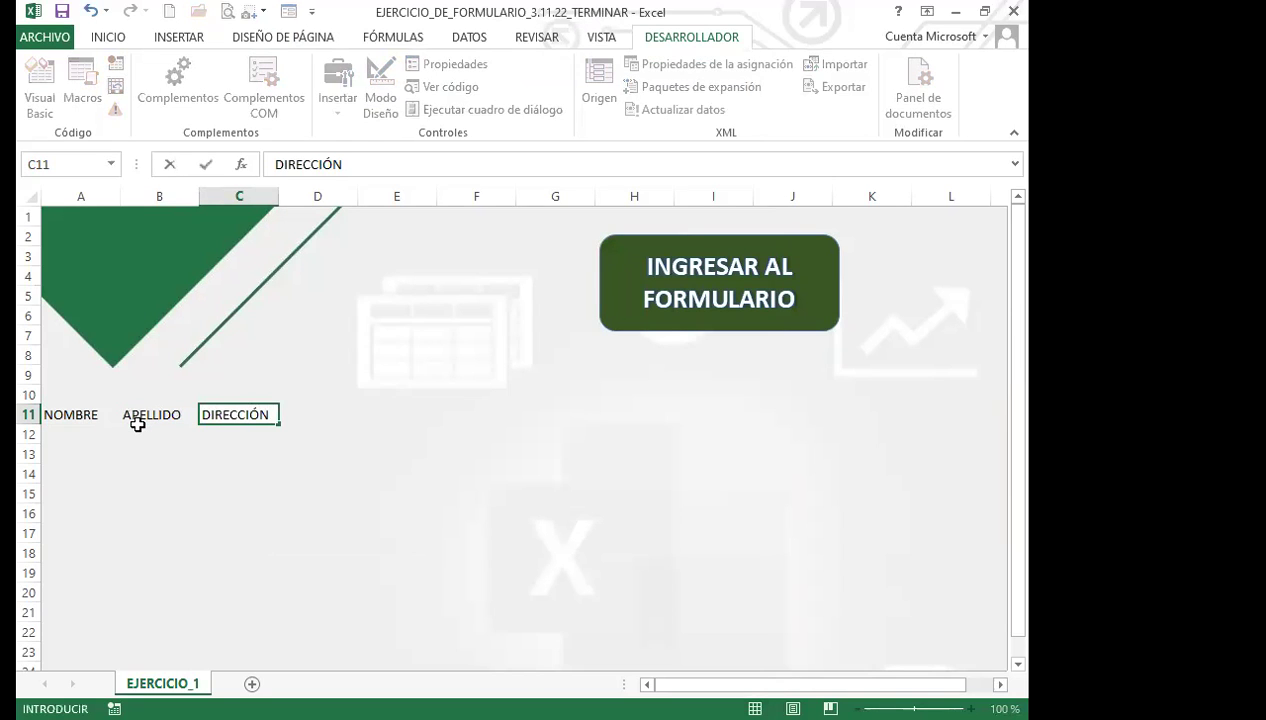
pyautogui.press('Tab')
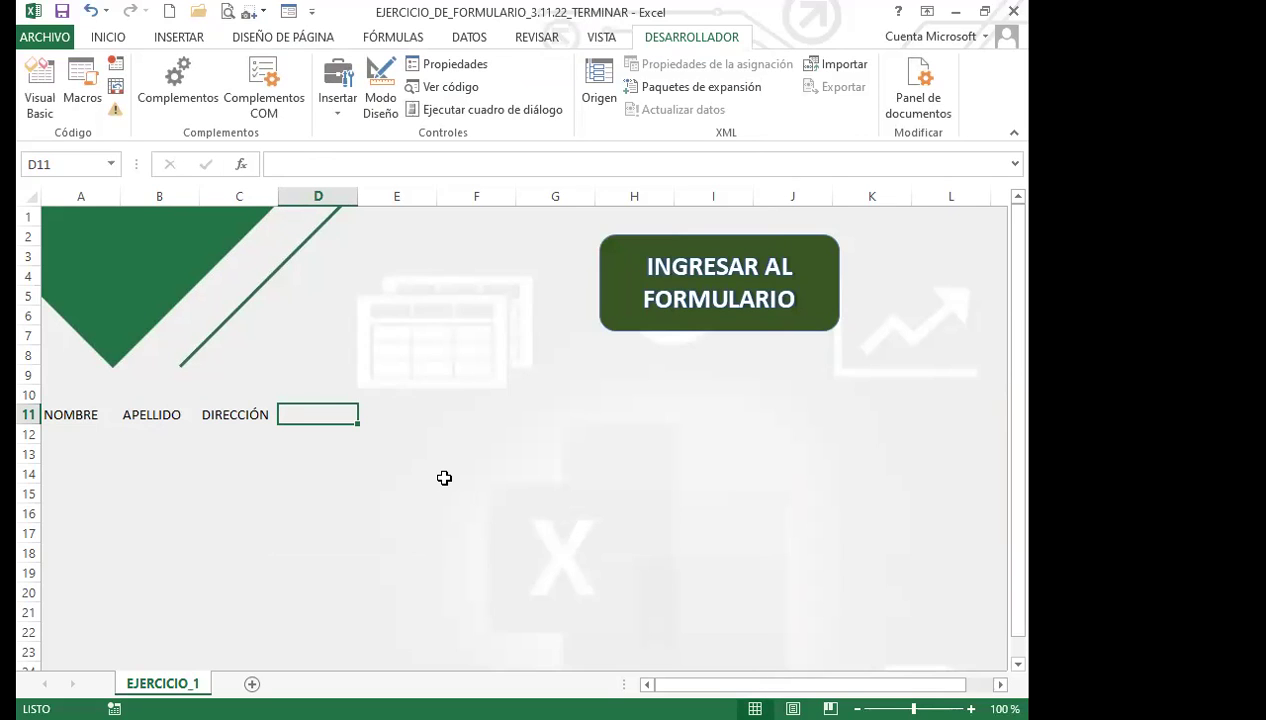
pyautogui.write('TELEFÓNO')
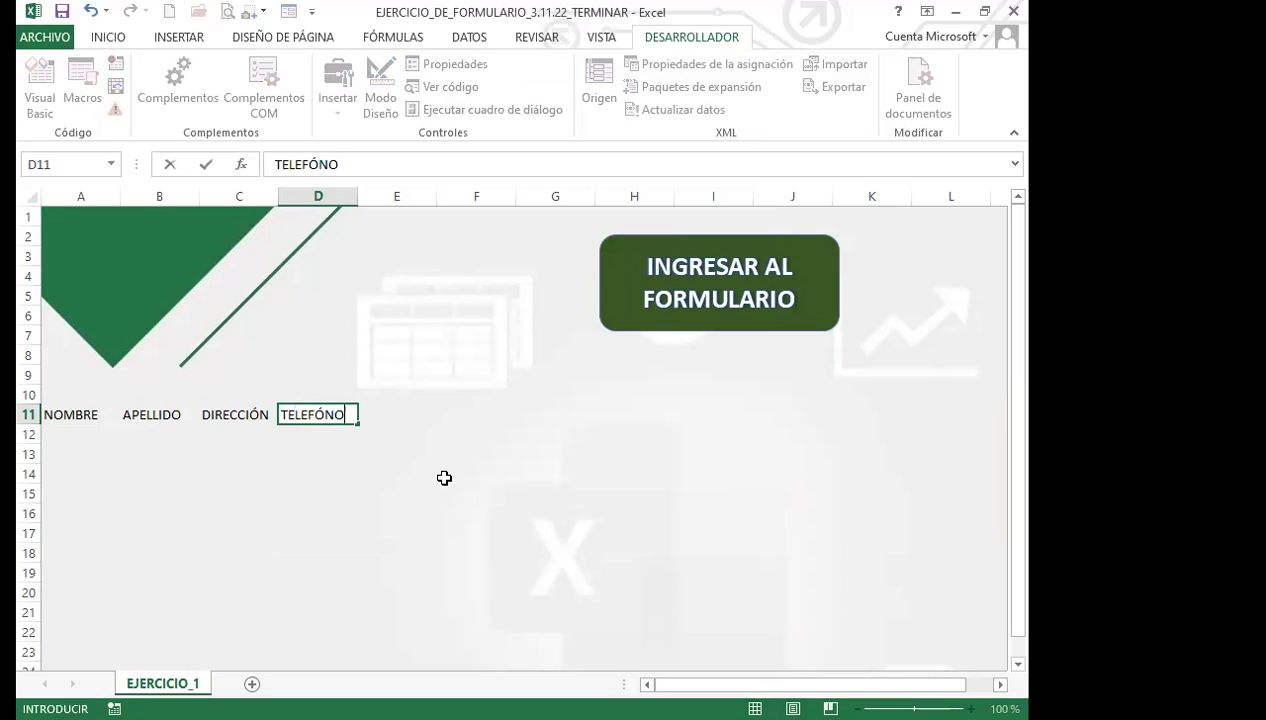
pyautogui.press('Tab')
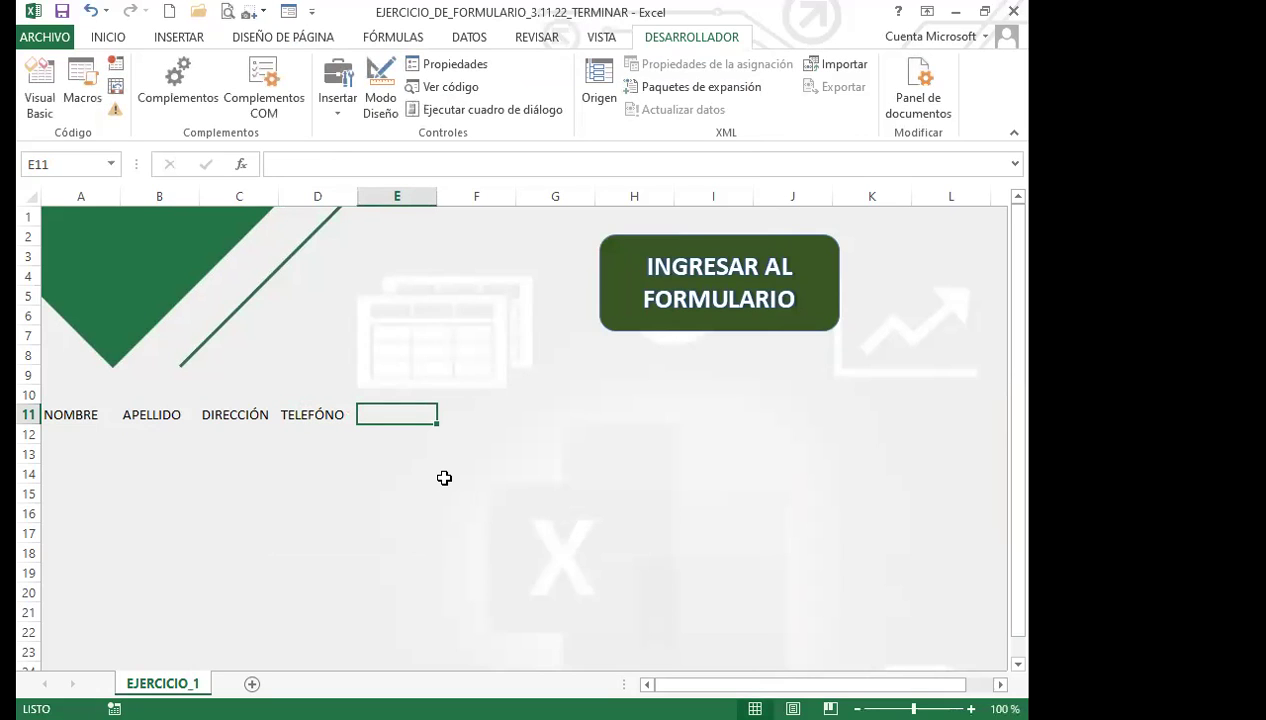
pyautogui.write('DEPARTAMENTO')
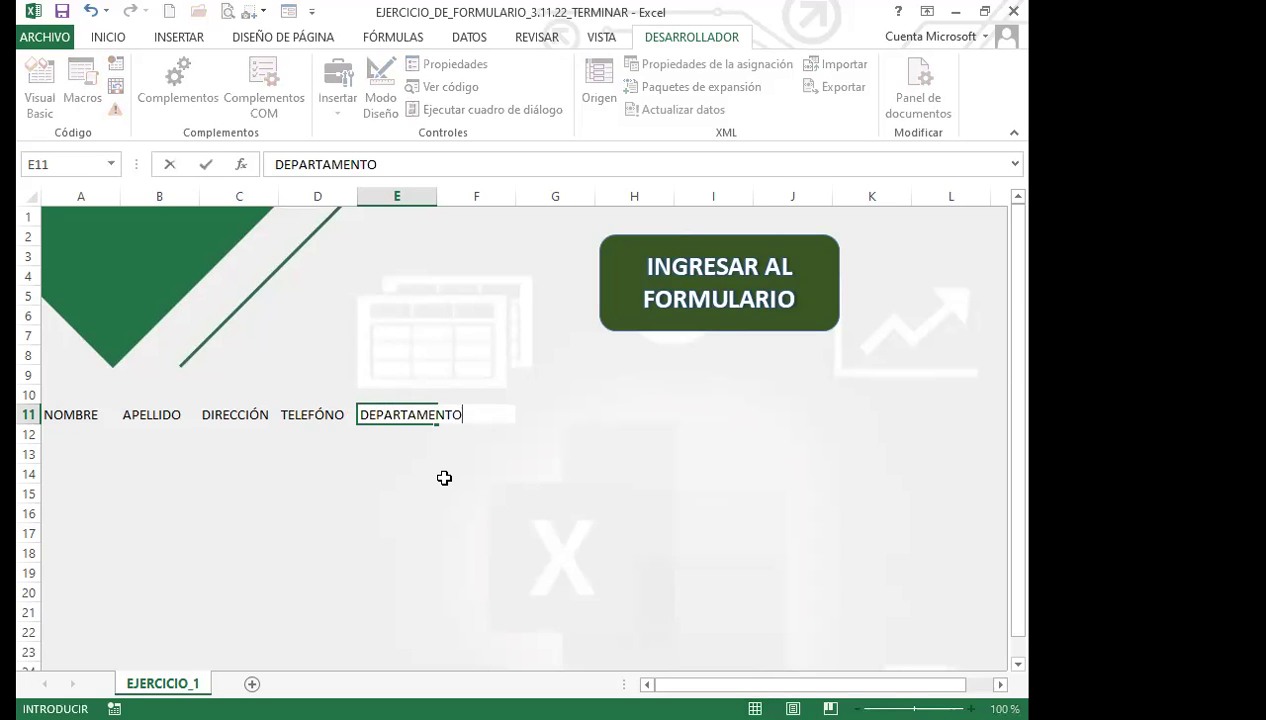
pyautogui.click(360, 530)
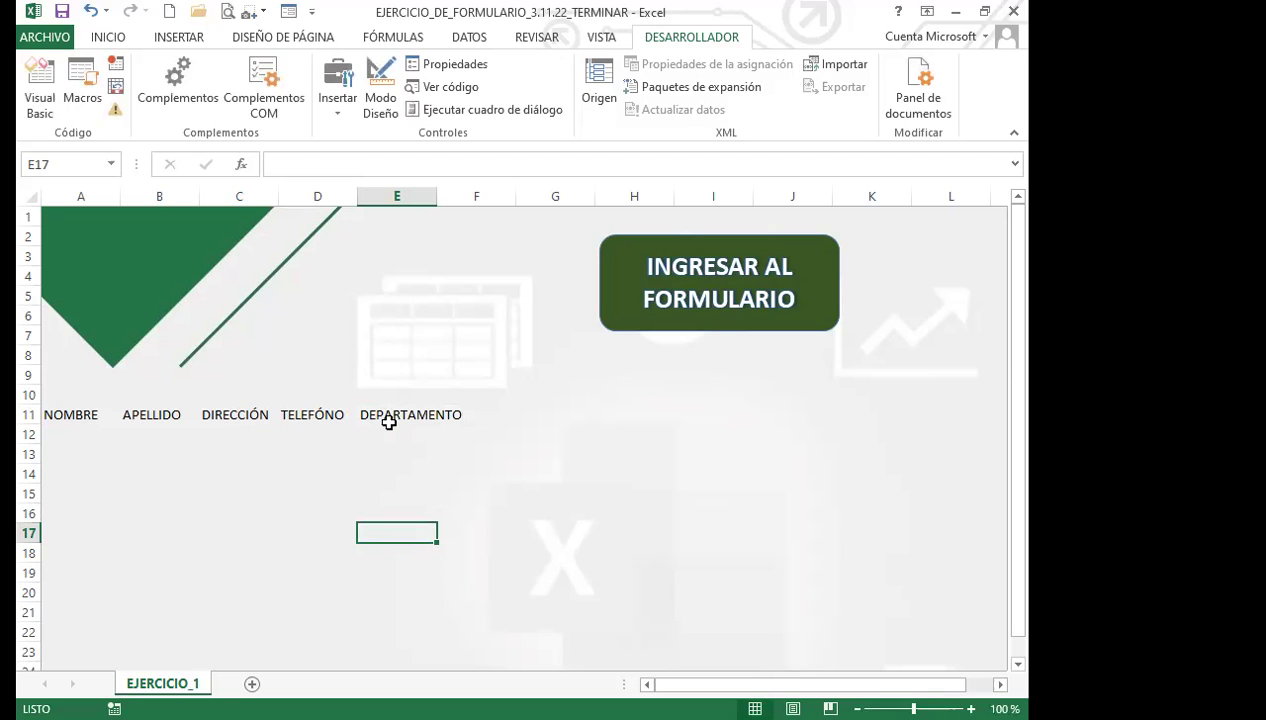
# Widen column E to fit DEPARTAMENTO and select the range A11:E12
pyautogui.moveTo(66, 413); pyautogui.dragTo(440, 432)
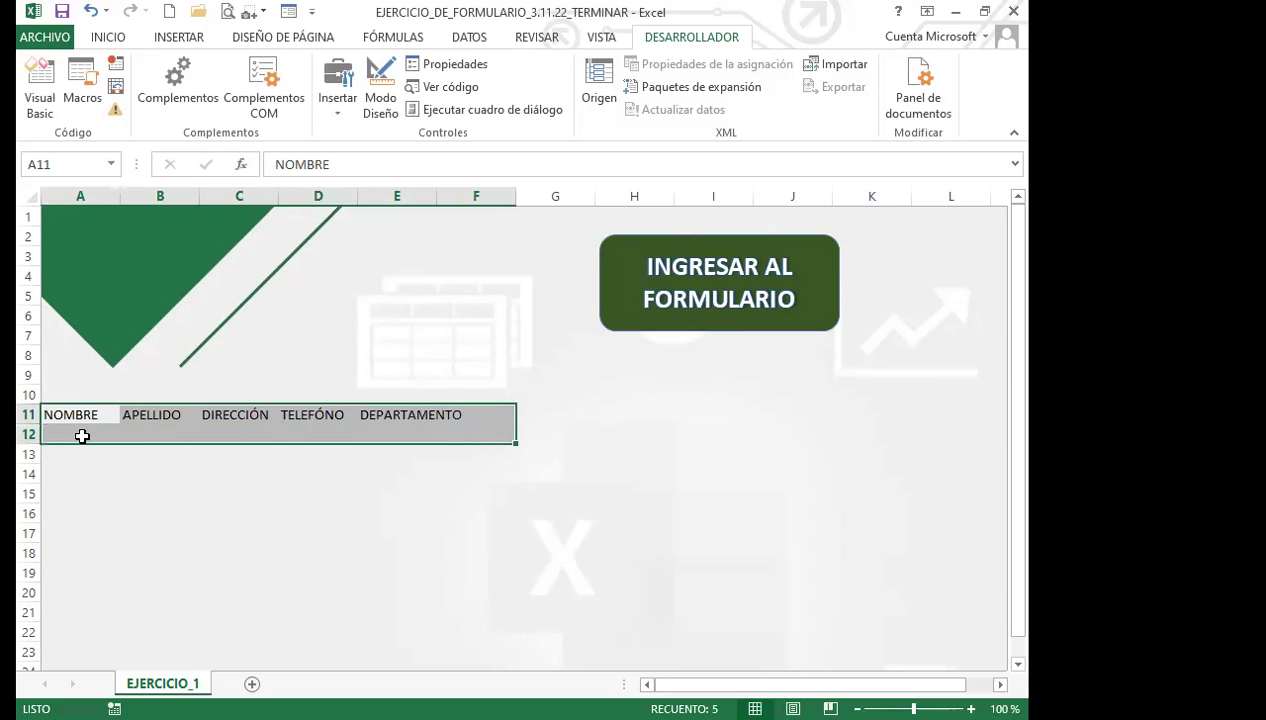
pyautogui.moveTo(339, 413); pyautogui.dragTo(476, 414)
pyautogui.click(476, 414)
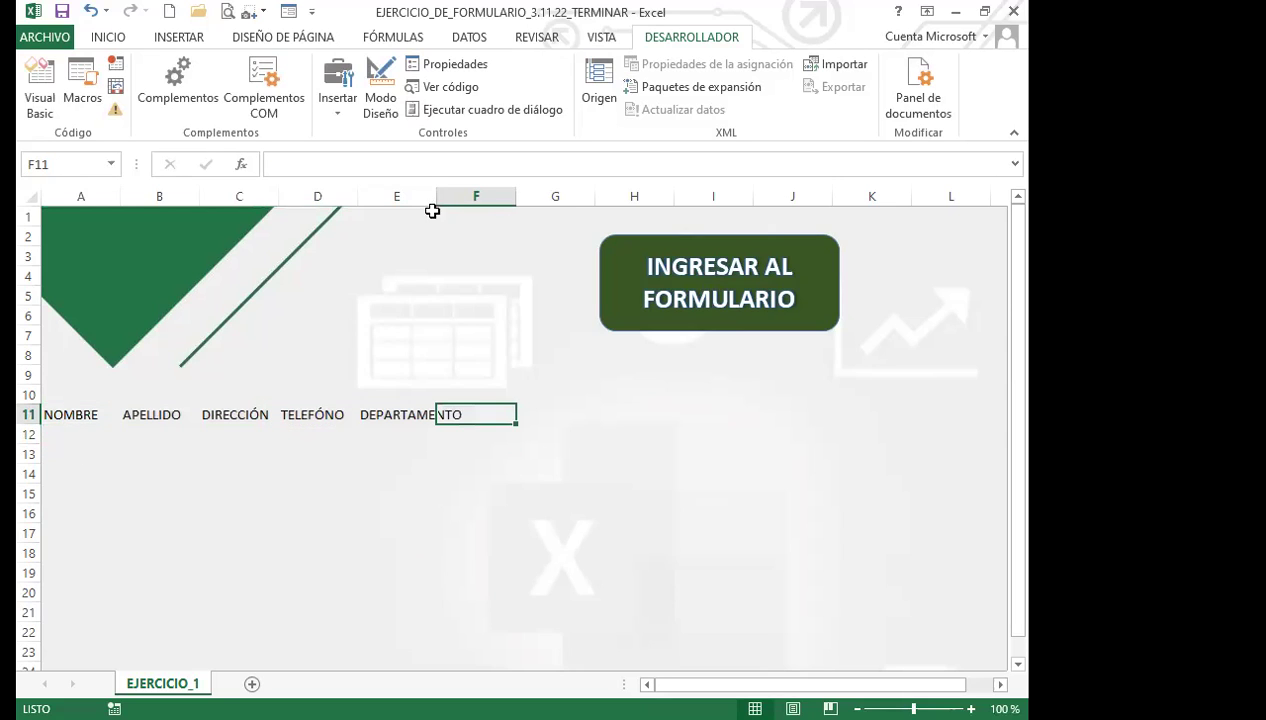
pyautogui.moveTo(436, 200); pyautogui.dragTo(472, 197)
pyautogui.moveTo(79, 415)
pyautogui.mouseDown()
pyautogui.moveTo(425, 418)
pyautogui.moveTo(418, 430)
pyautogui.mouseUp()
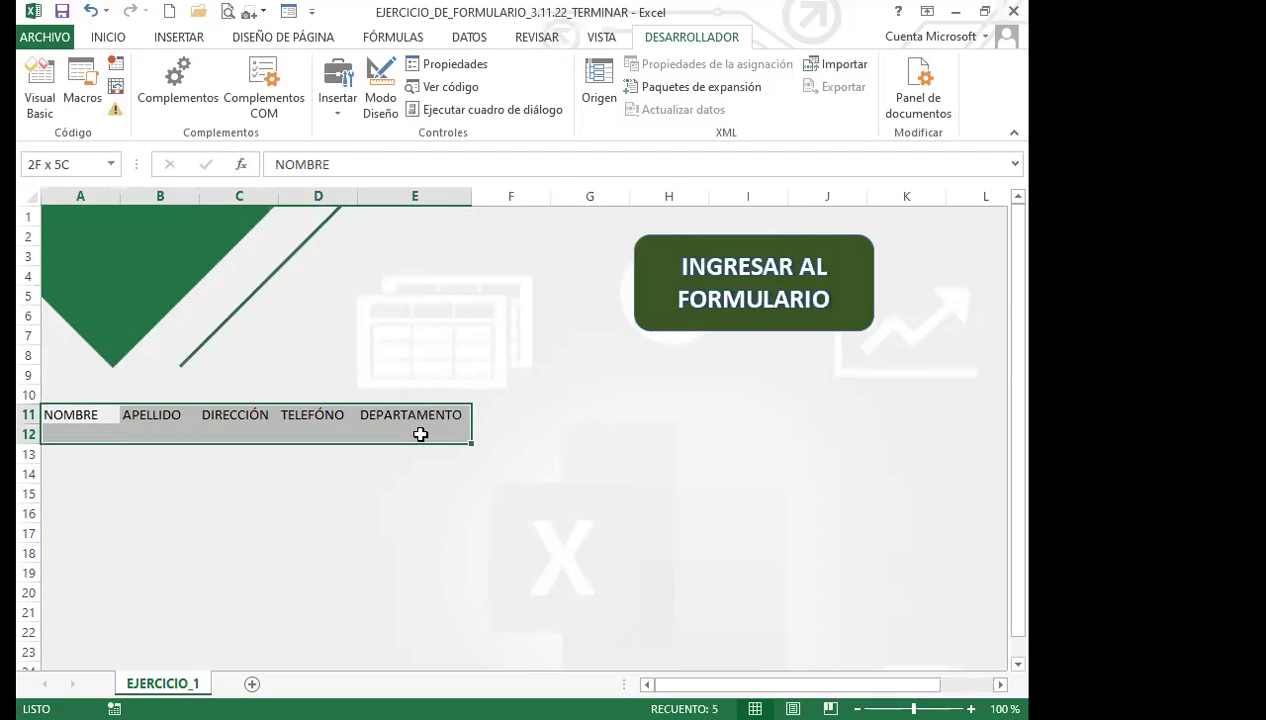
# Choose a dark green style from Dar formato como tabla for A11:E12
pyautogui.click(106, 38)
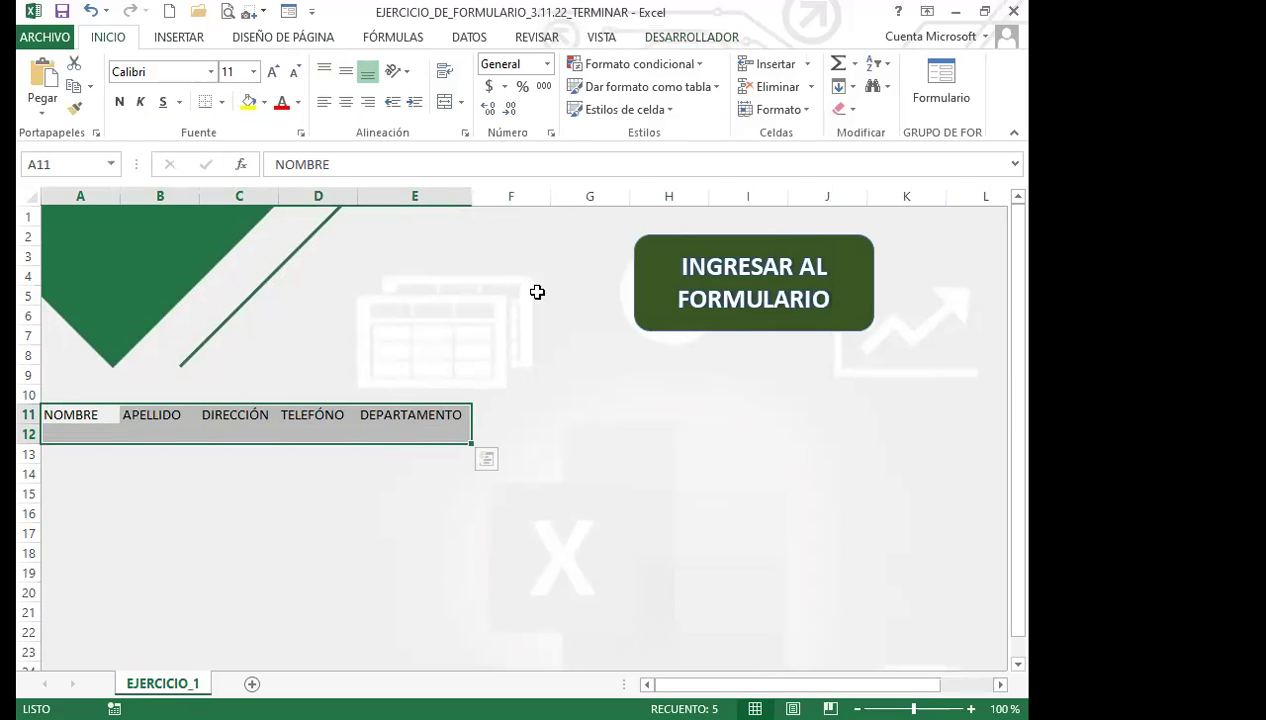
pyautogui.click(183, 38)
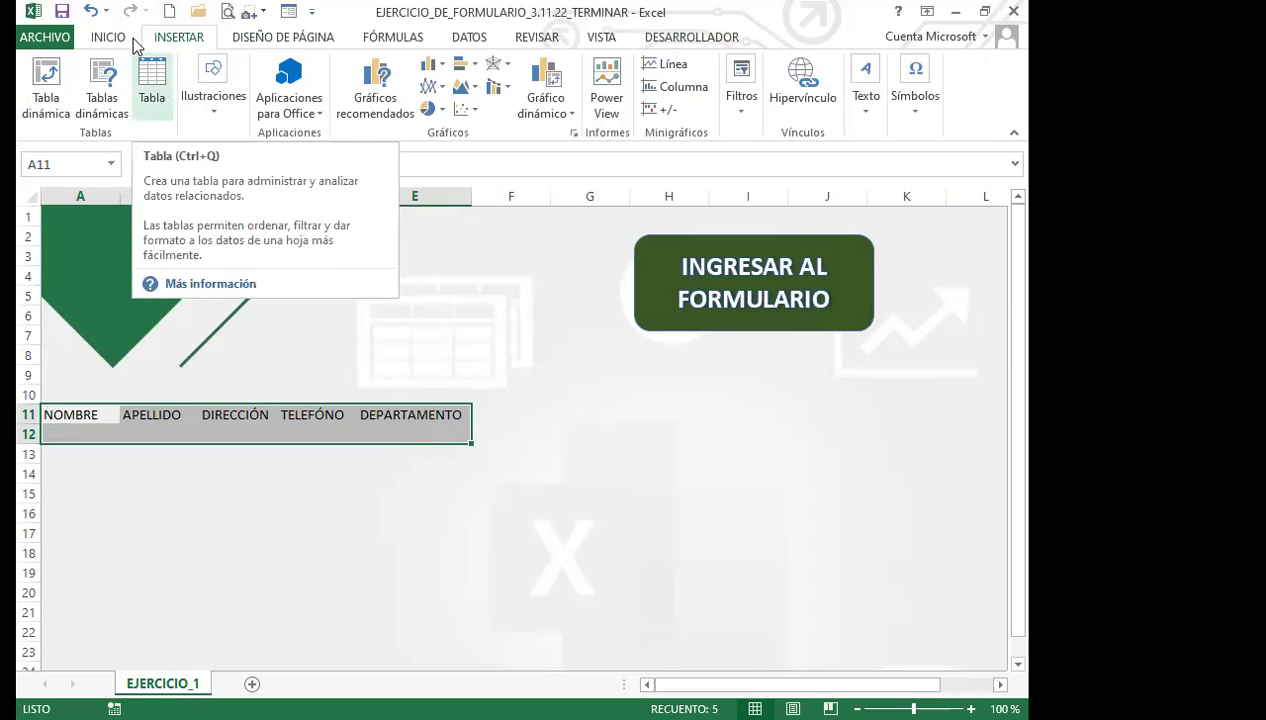
pyautogui.click(131, 38)
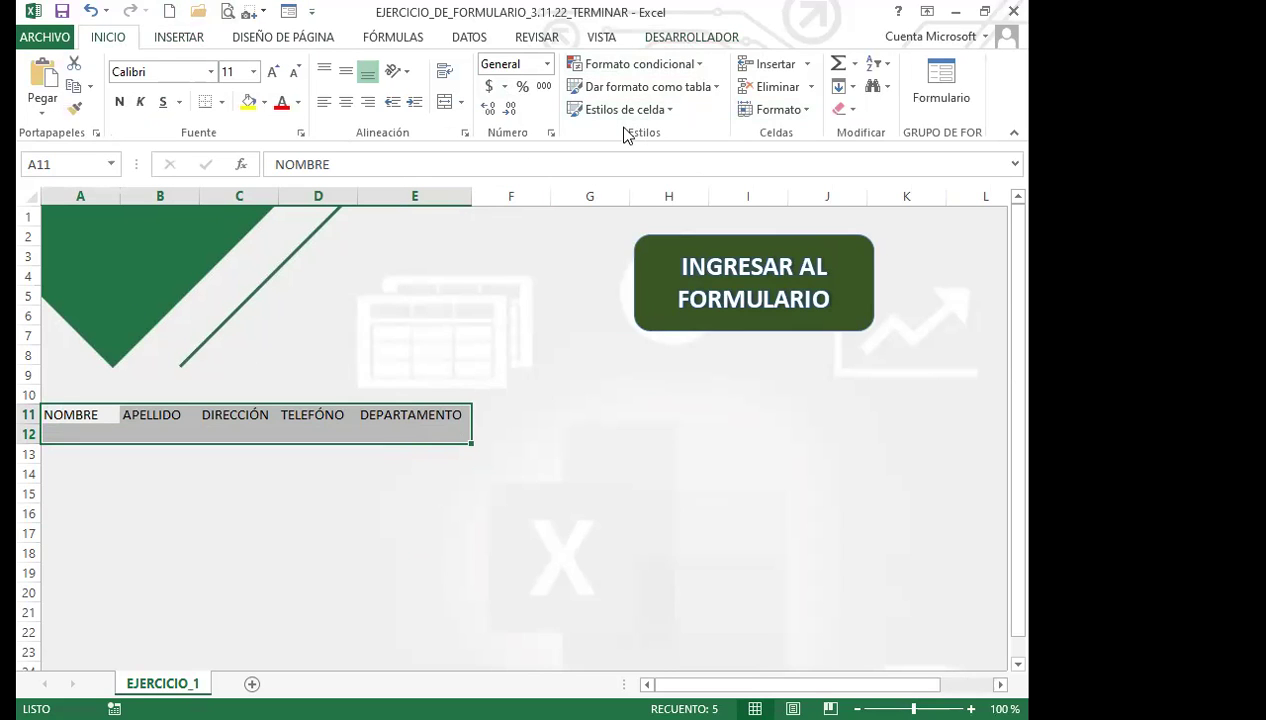
pyautogui.click(719, 93)
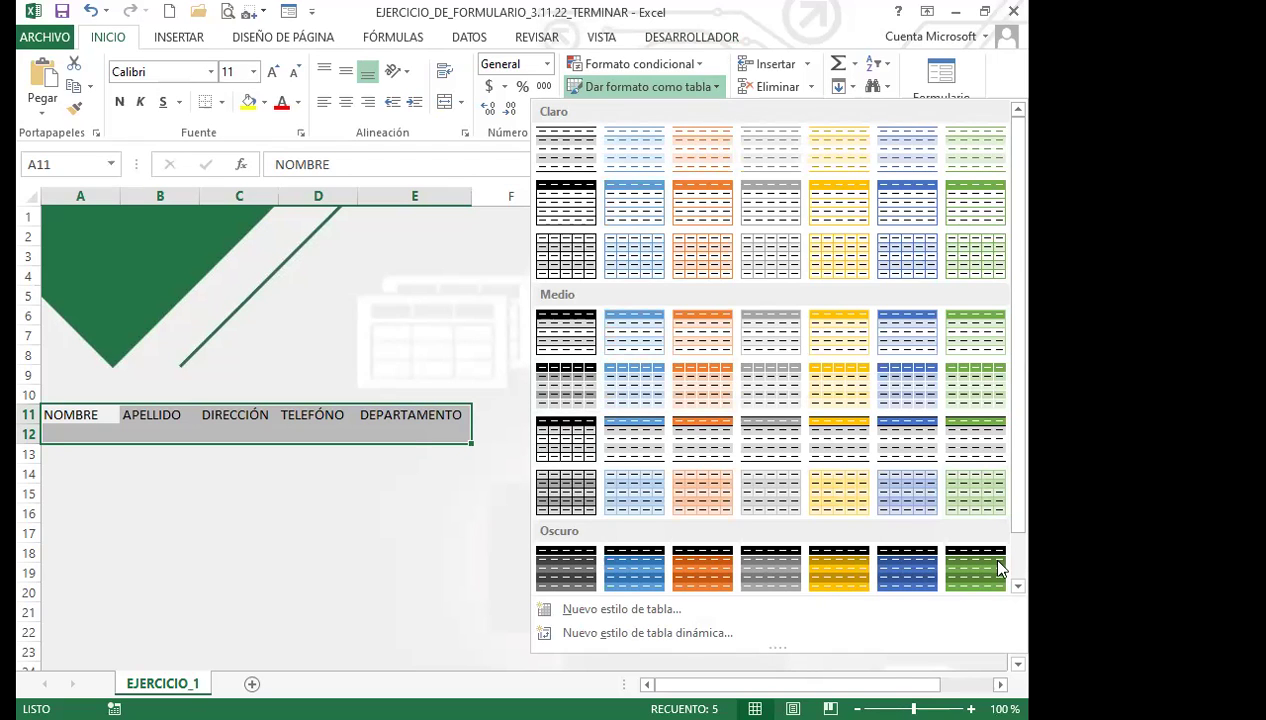
pyautogui.scroll(-1, 1026, 545)
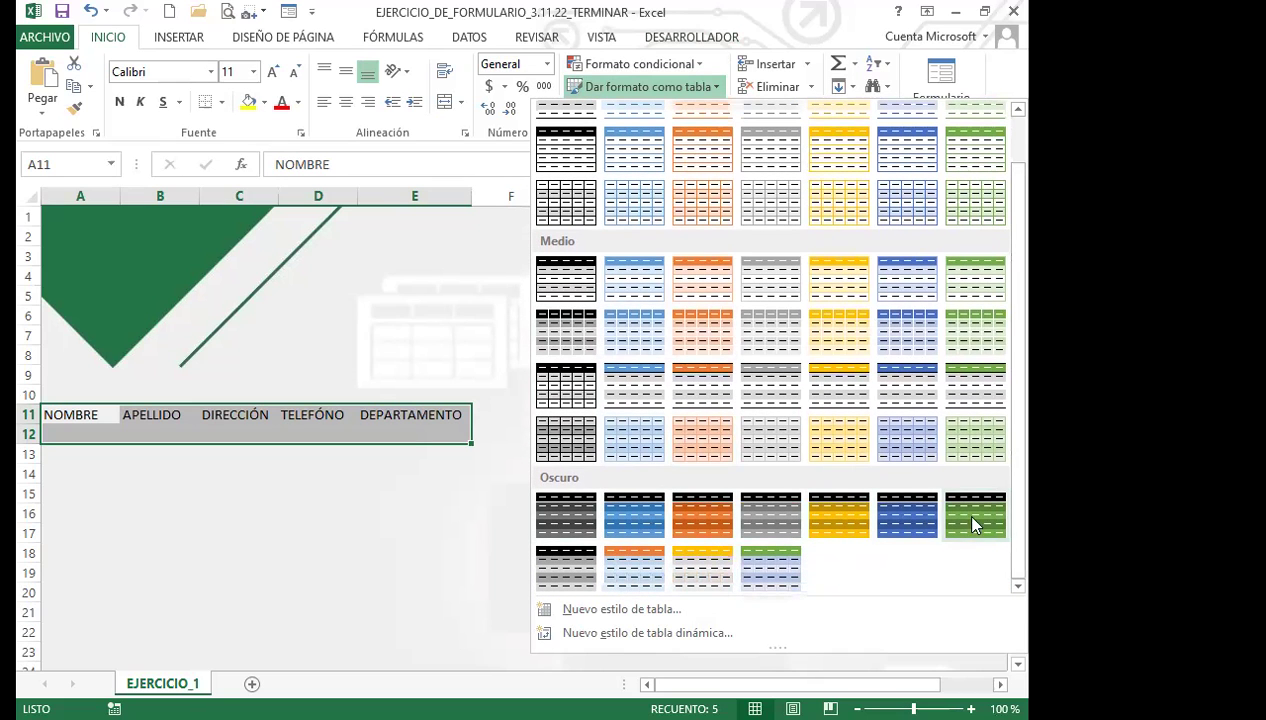
pyautogui.click(560, 275)
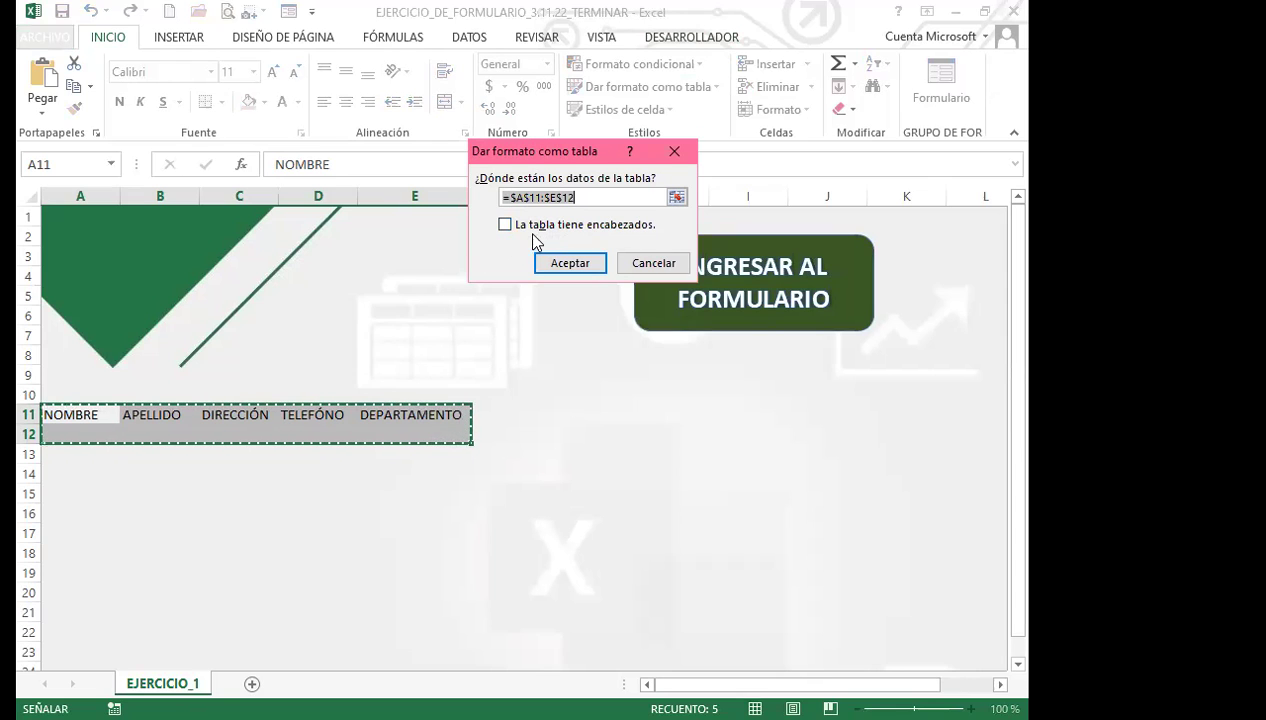
# Create the table with row 11 as headers and remove its filter buttons
pyautogui.click(505, 226)
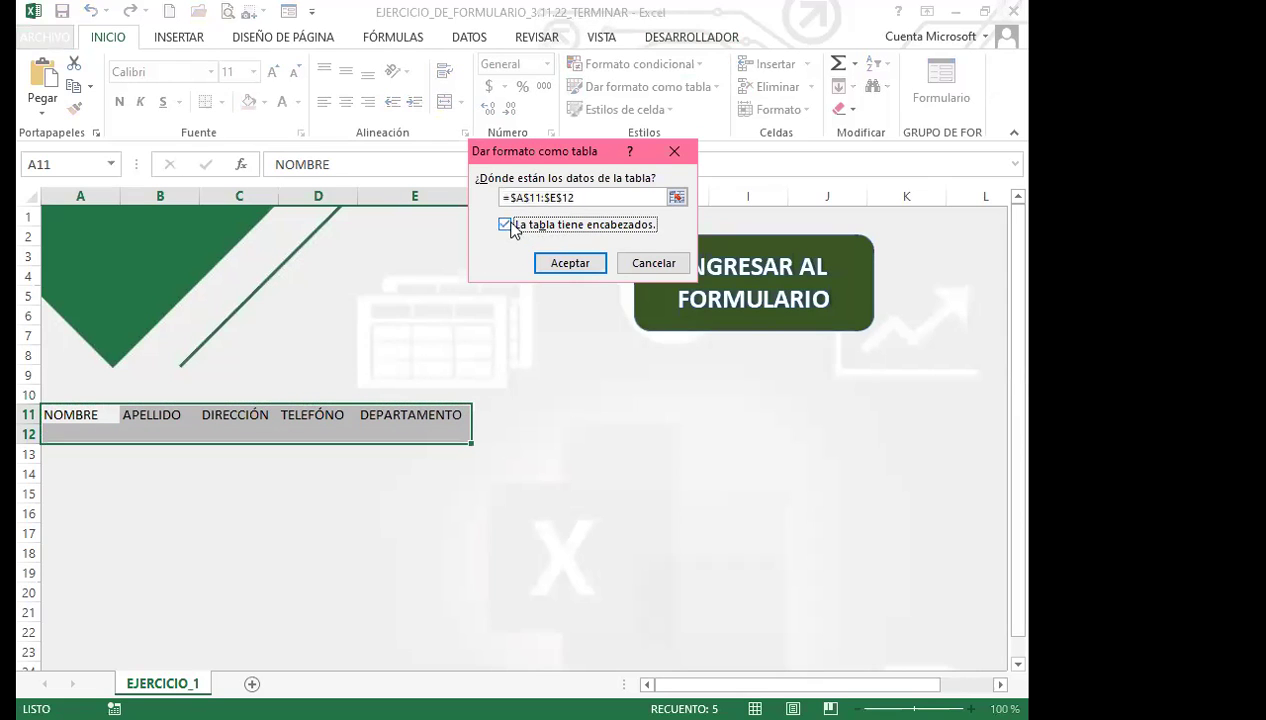
pyautogui.click(572, 263)
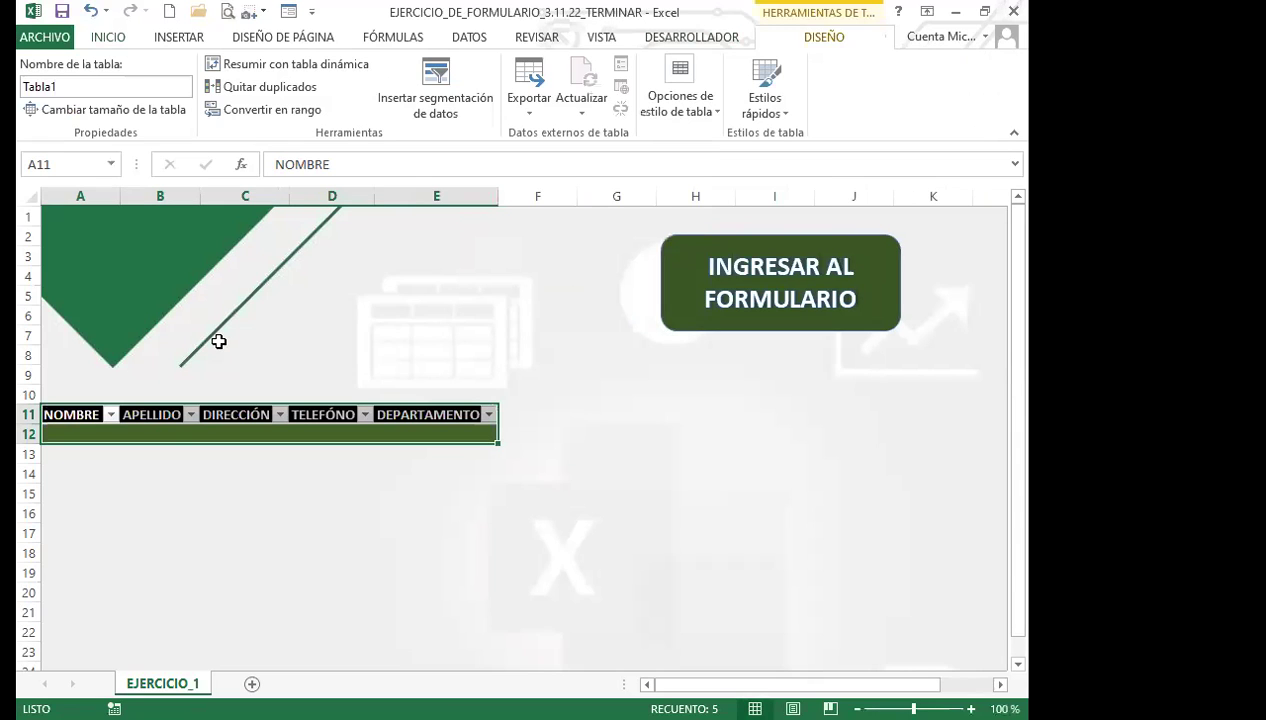
pyautogui.hotkey('ctrl', 'shift', 'l')
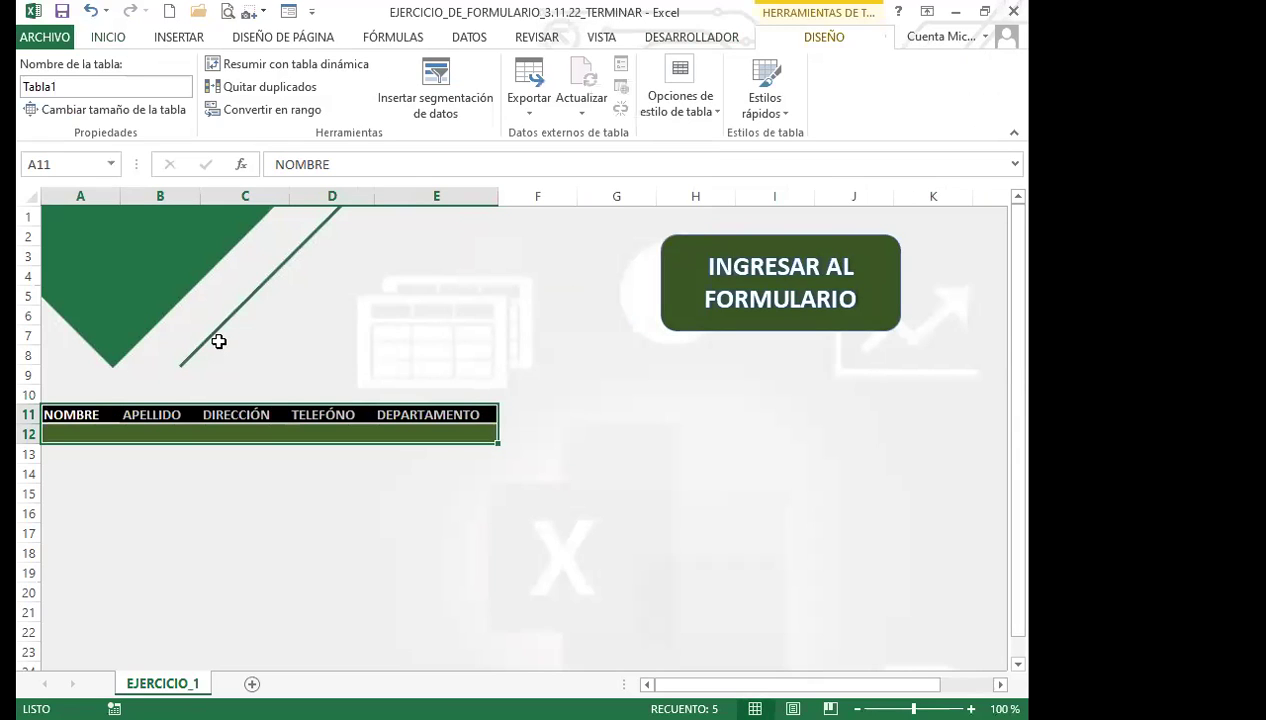
pyautogui.click(242, 476)
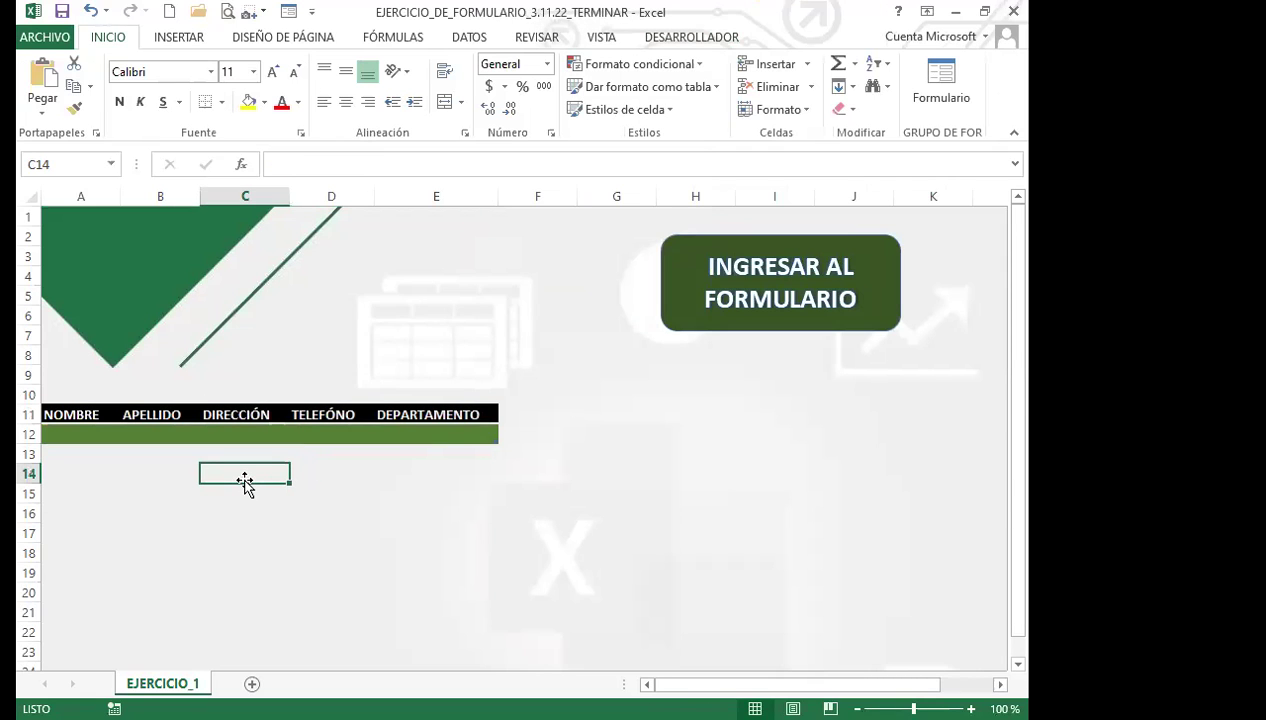
# Widen columns A and B to fit the NOMBRE and APELLIDO headers
pyautogui.click(147, 432)
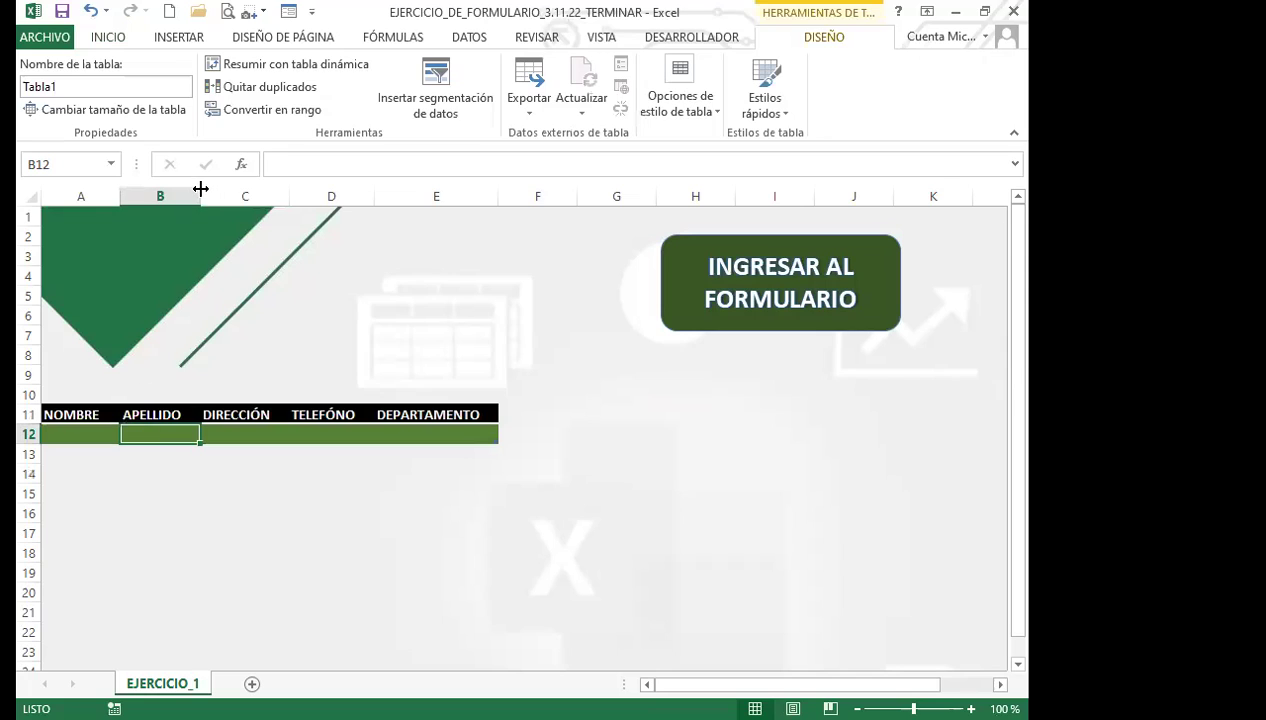
pyautogui.moveTo(201, 189); pyautogui.dragTo(227, 189)
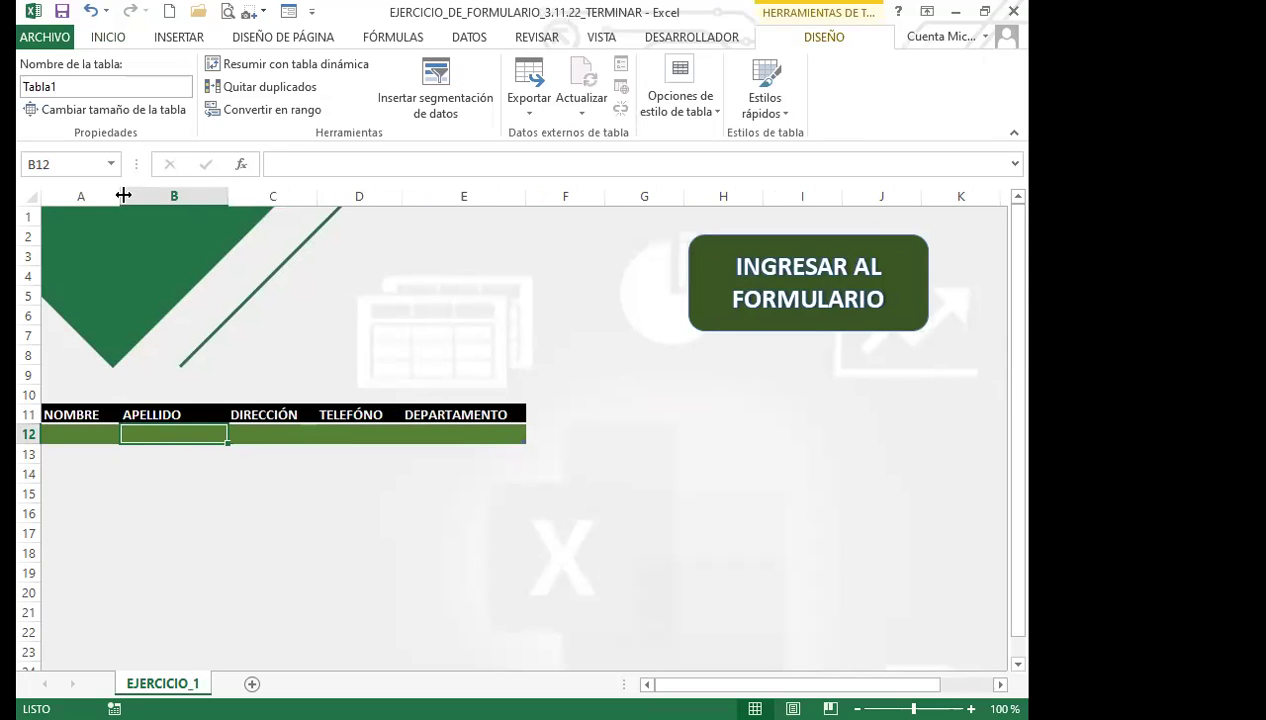
pyautogui.moveTo(120, 189); pyautogui.dragTo(135, 189)
pyautogui.click(72, 430)
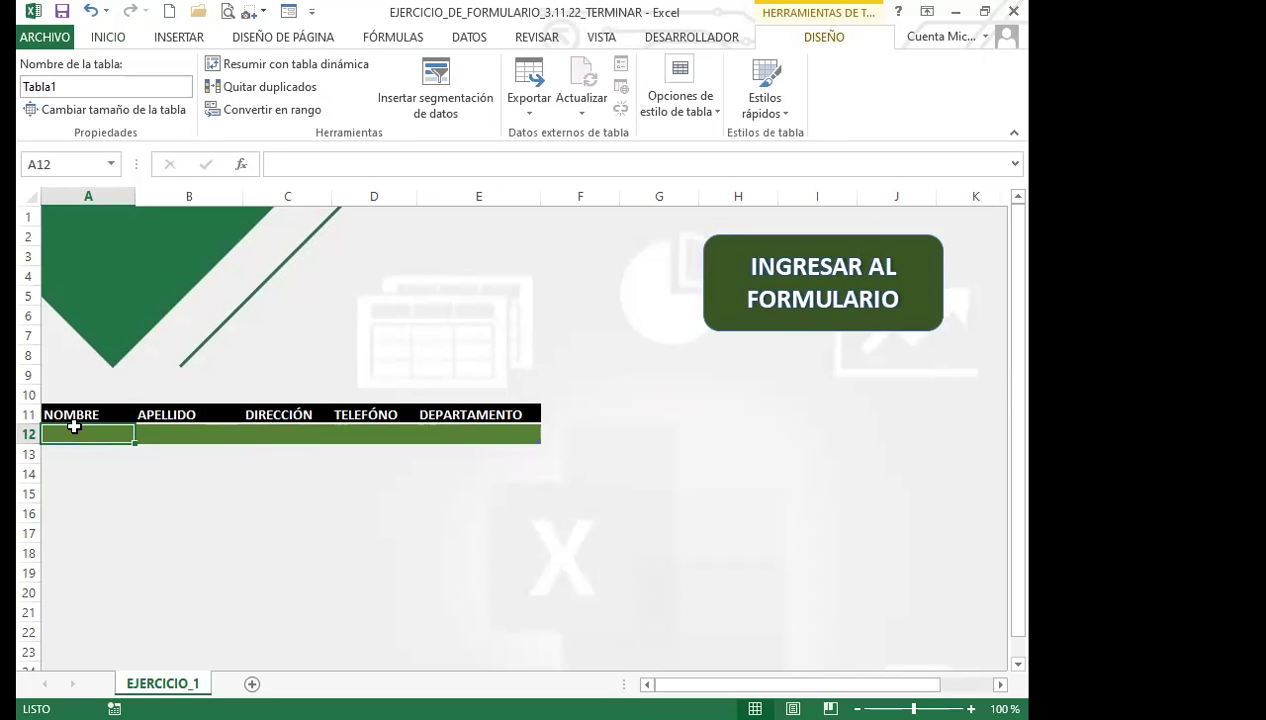
# Open the welcome form, launch the student data form from INGRESAR, then close MI_FORMULARIO_1 and MI_FORMULARIO
pyautogui.click(820, 299)
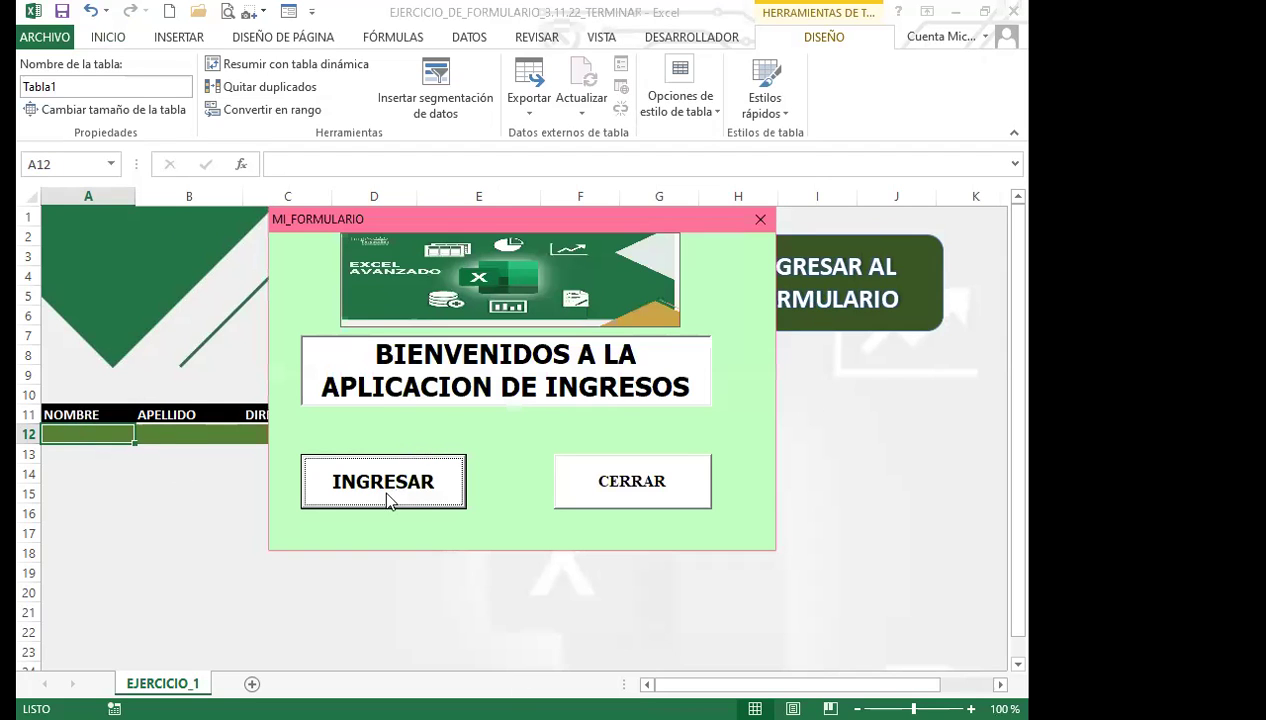
pyautogui.click(403, 496)
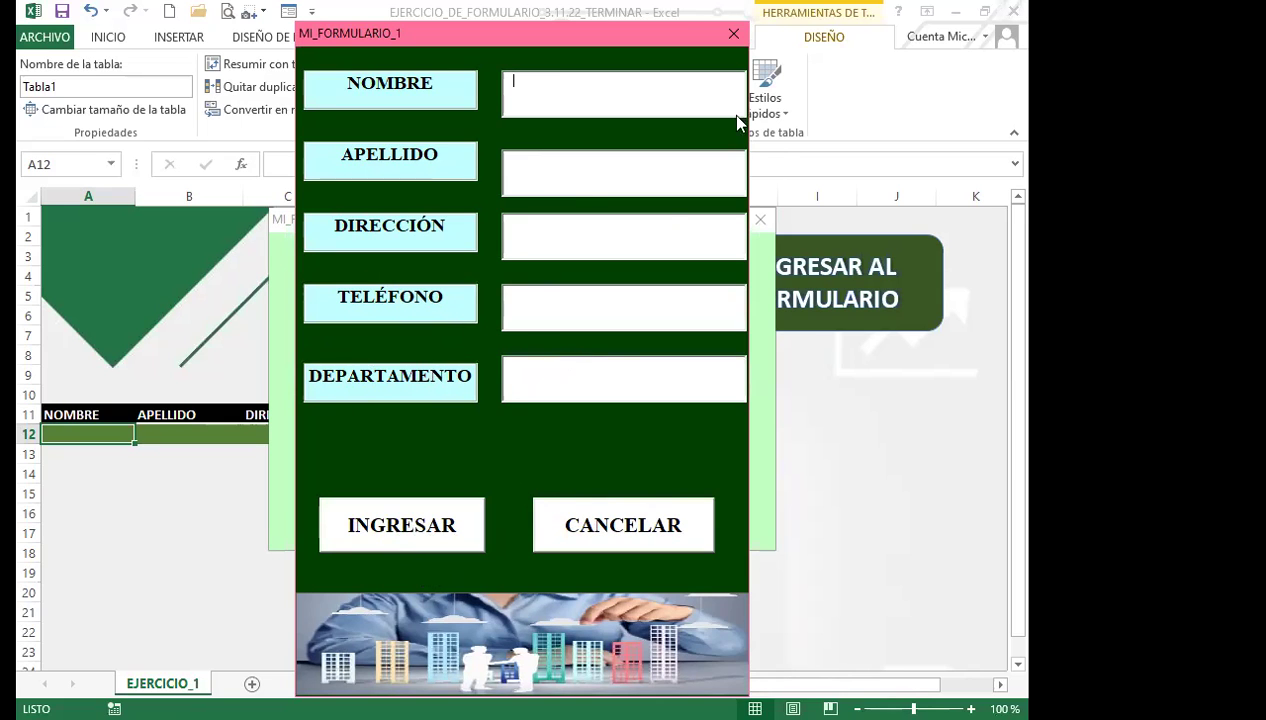
pyautogui.click(733, 37)
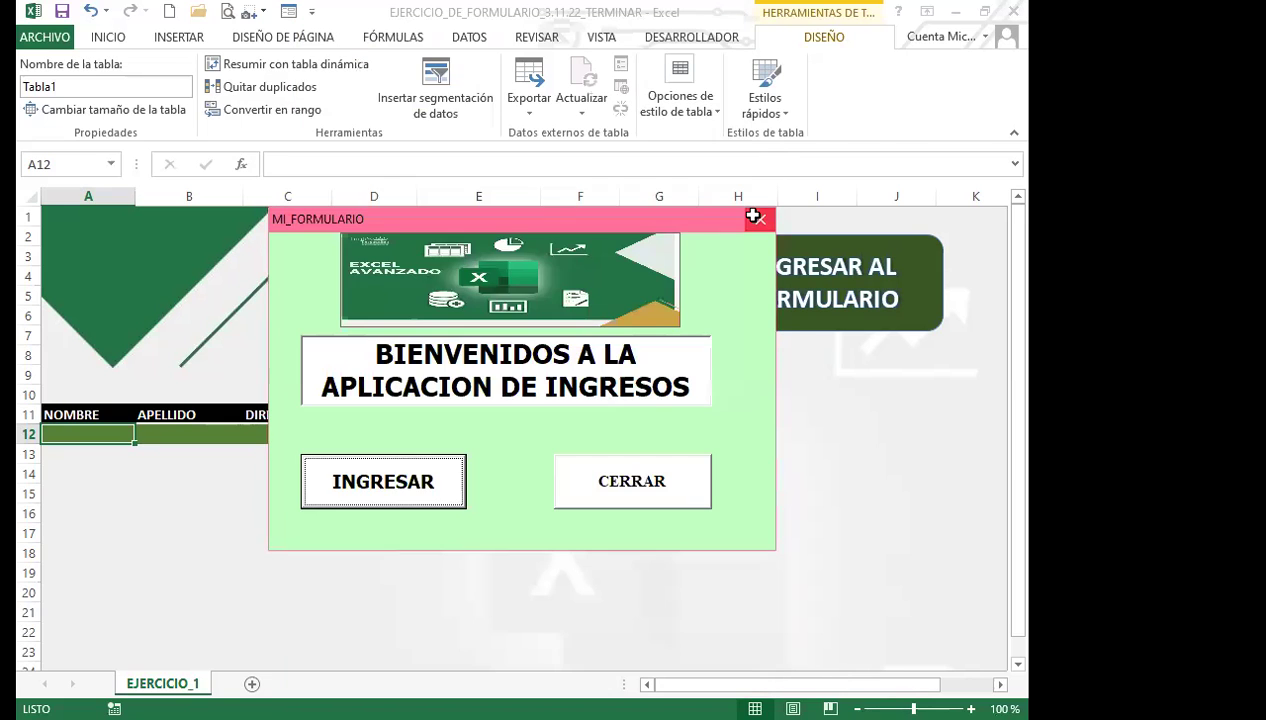
pyautogui.click(760, 219)
pyautogui.click(655, 420)
pyautogui.click(105, 412)
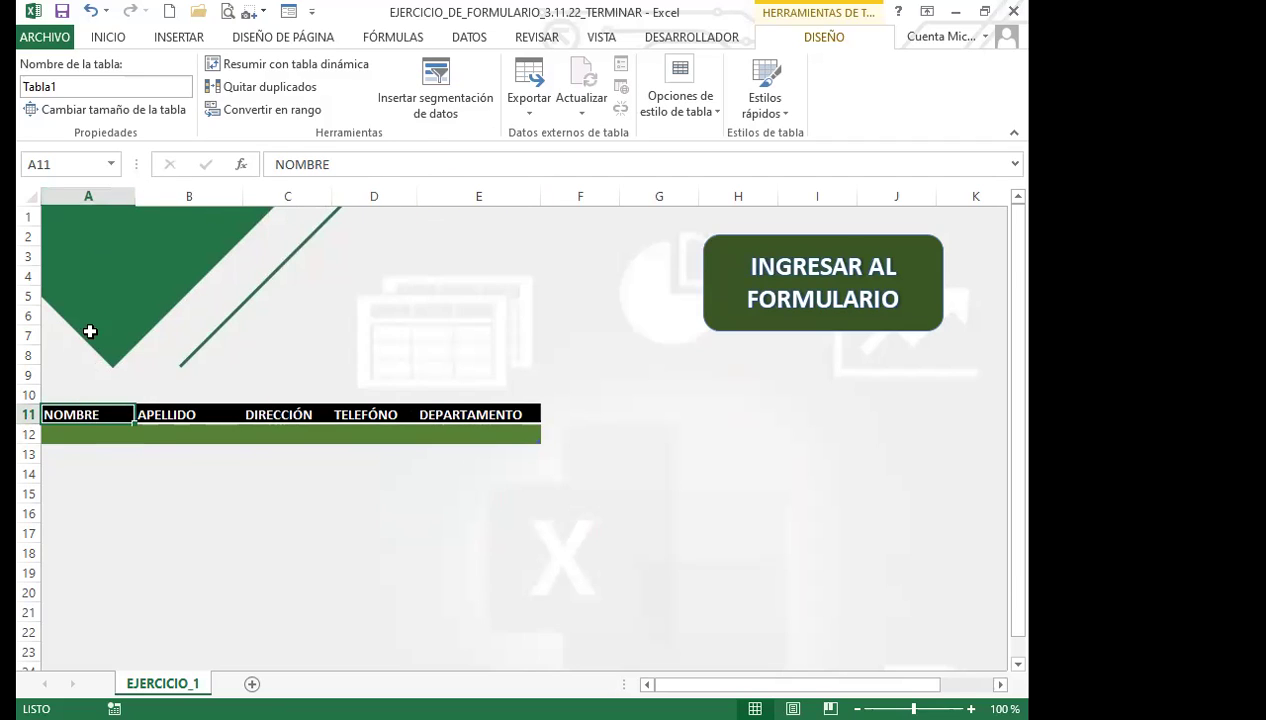
pyautogui.click(77, 428)
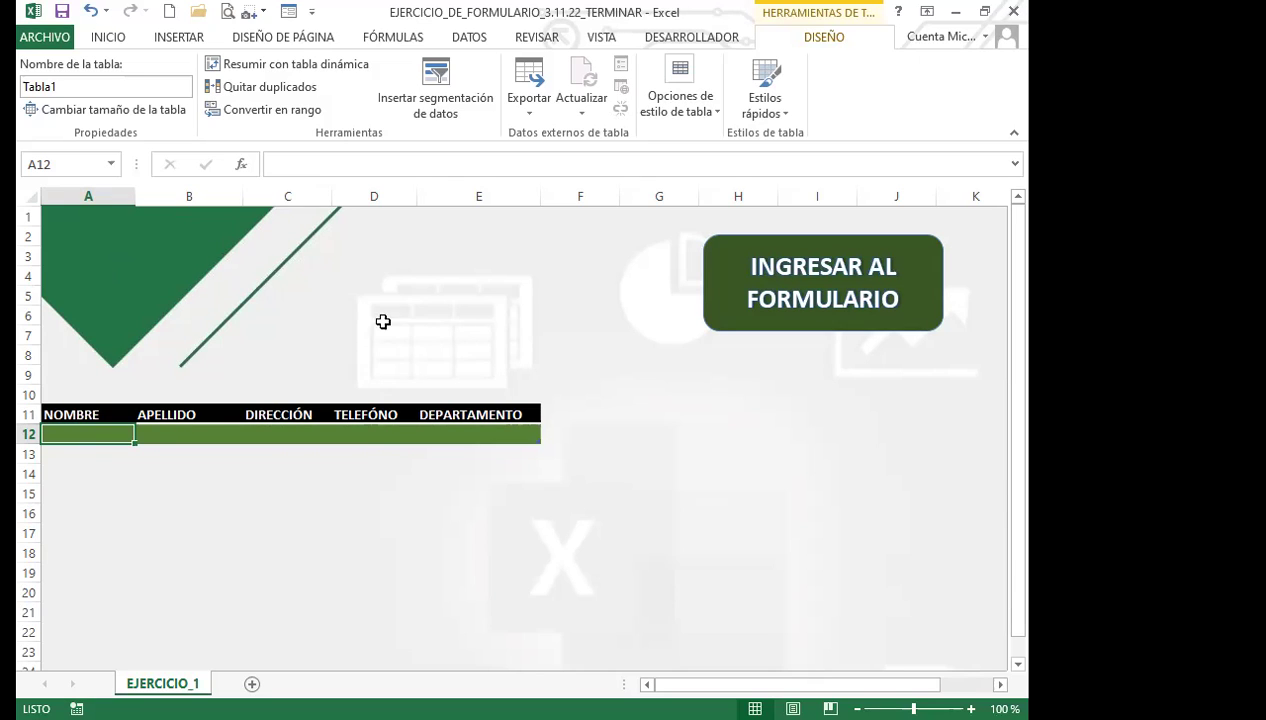
# Move the student table A11:E12 up one row so it starts at row 10
pyautogui.click(84, 413)
pyautogui.moveTo(84, 413); pyautogui.dragTo(537, 432)
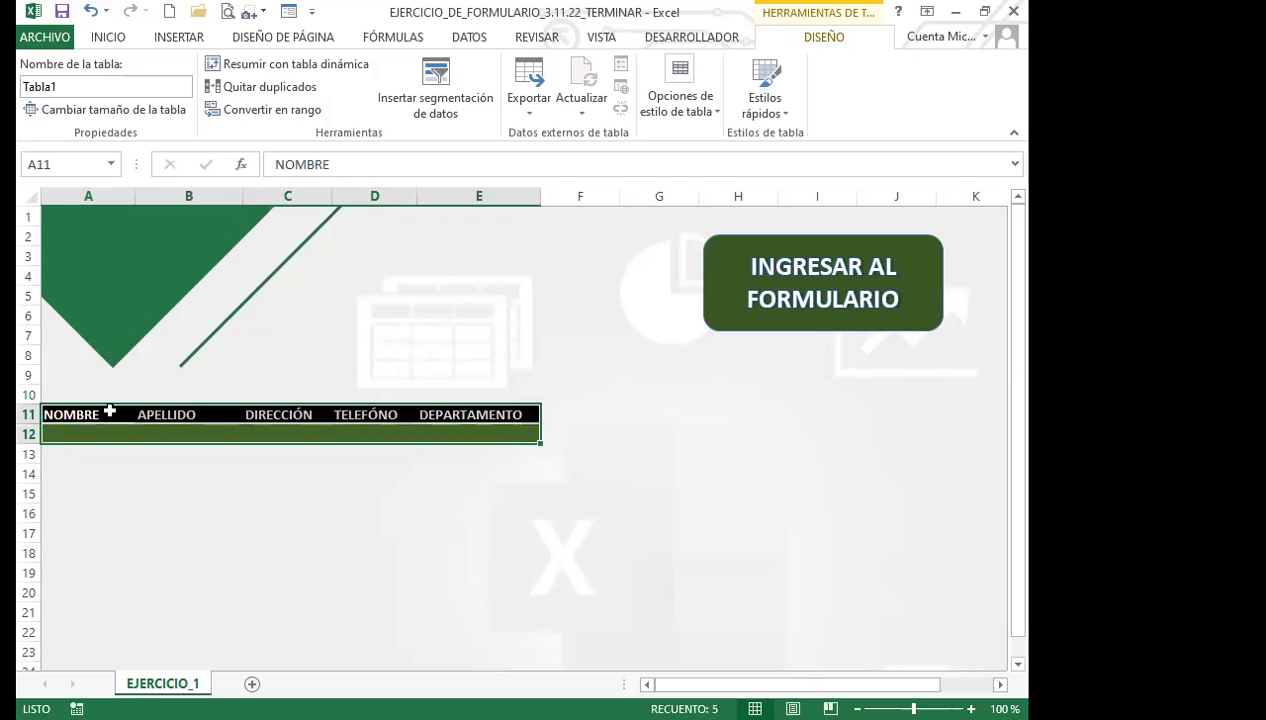
pyautogui.moveTo(98, 404); pyautogui.dragTo(96, 386)
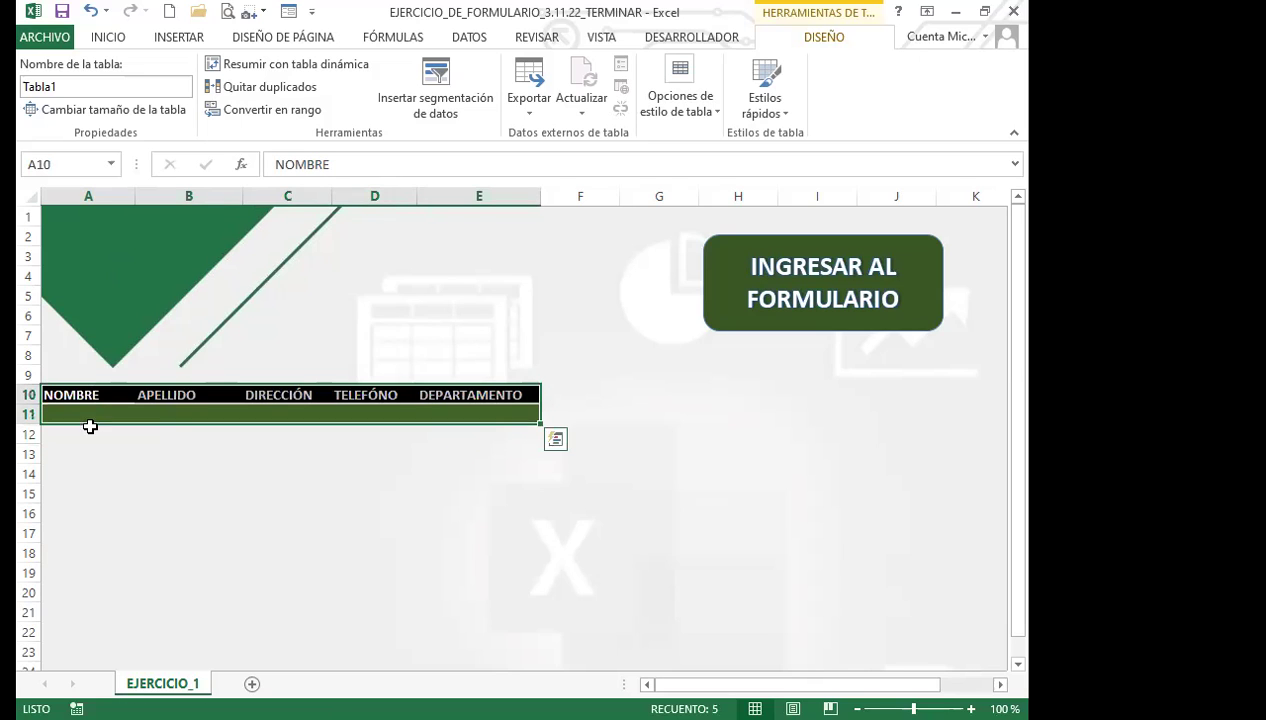
pyautogui.click(115, 473)
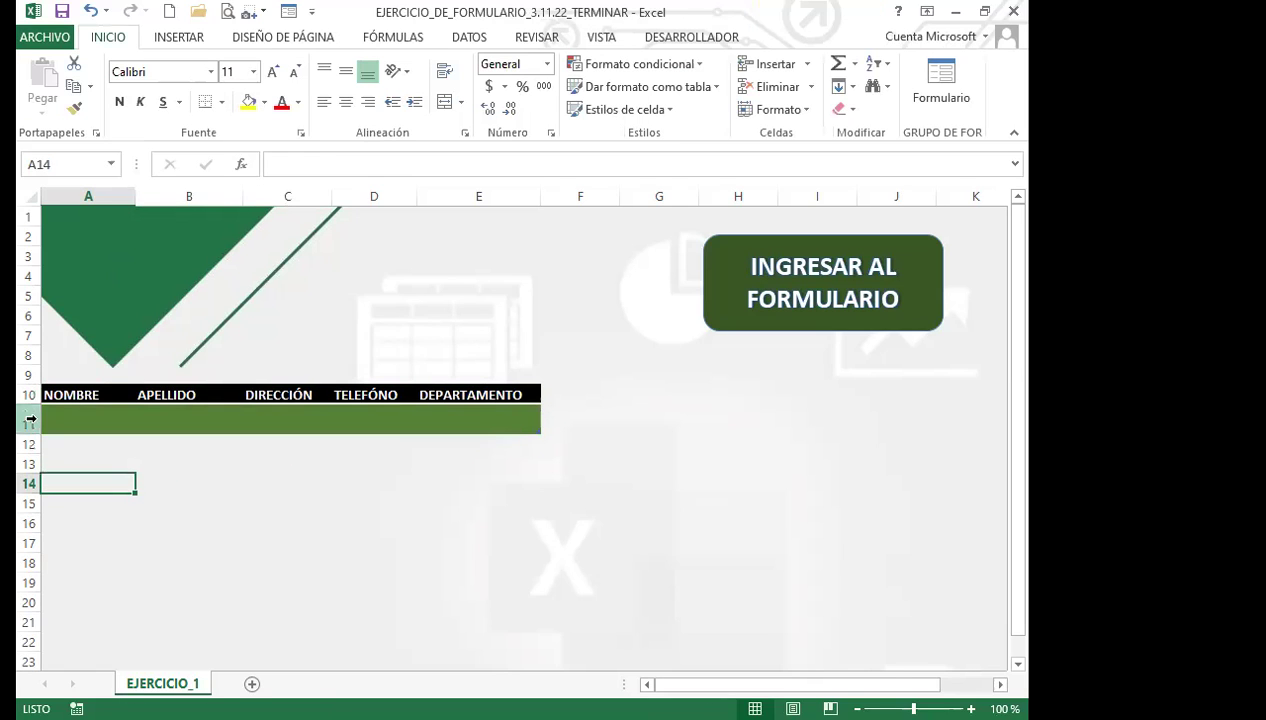
# Make the table's header and data rows taller
pyautogui.moveTo(31, 405); pyautogui.dragTo(33, 413)
pyautogui.click(276, 467)
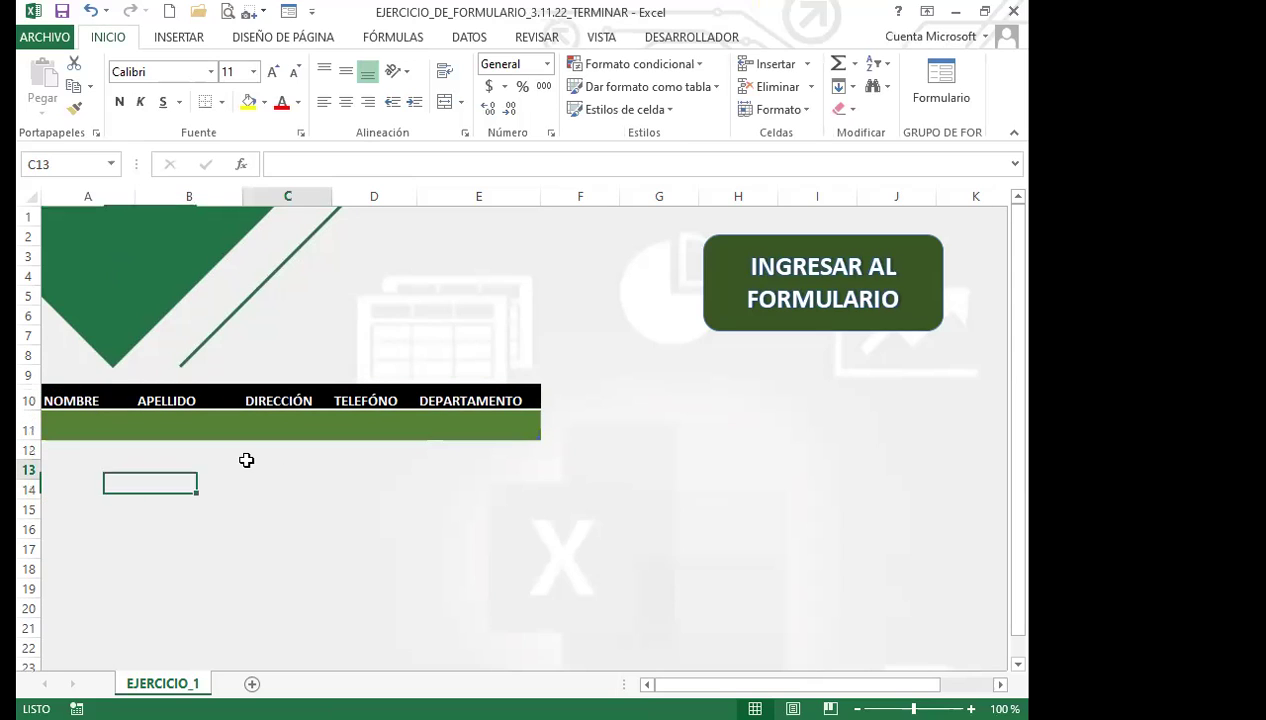
pyautogui.click(78, 426)
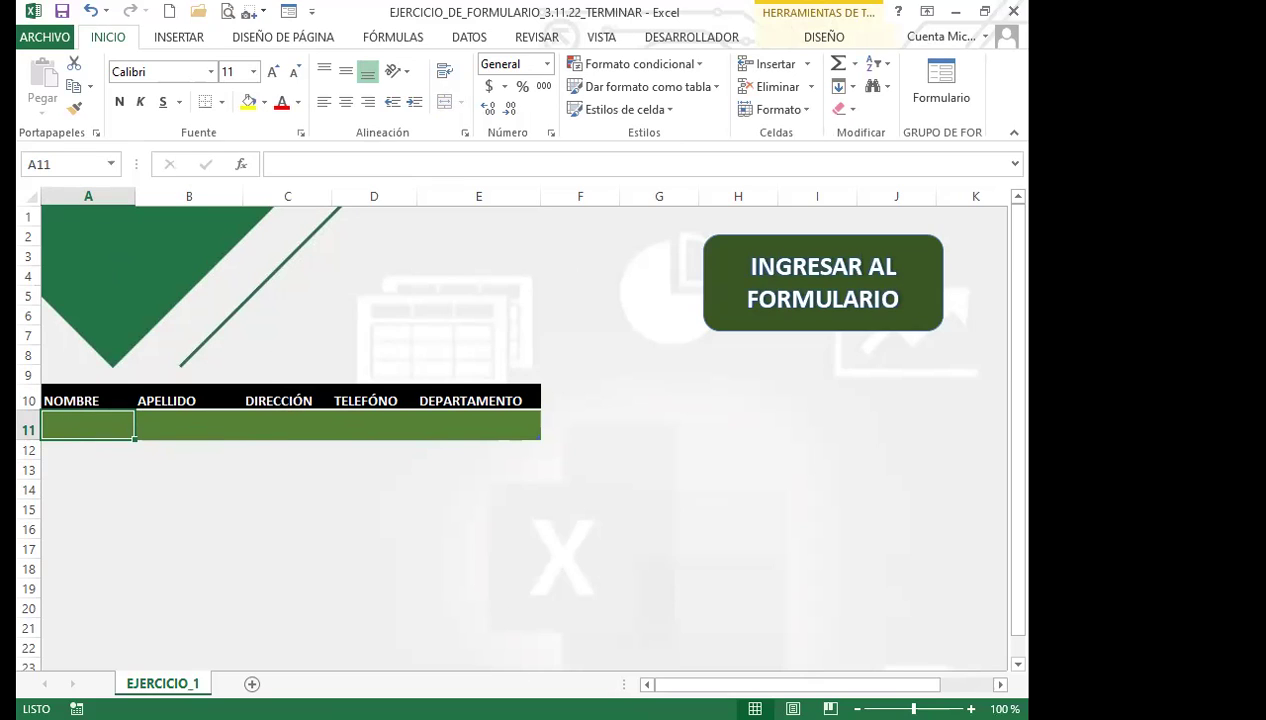
pyautogui.hotkey('alt', 'F11')
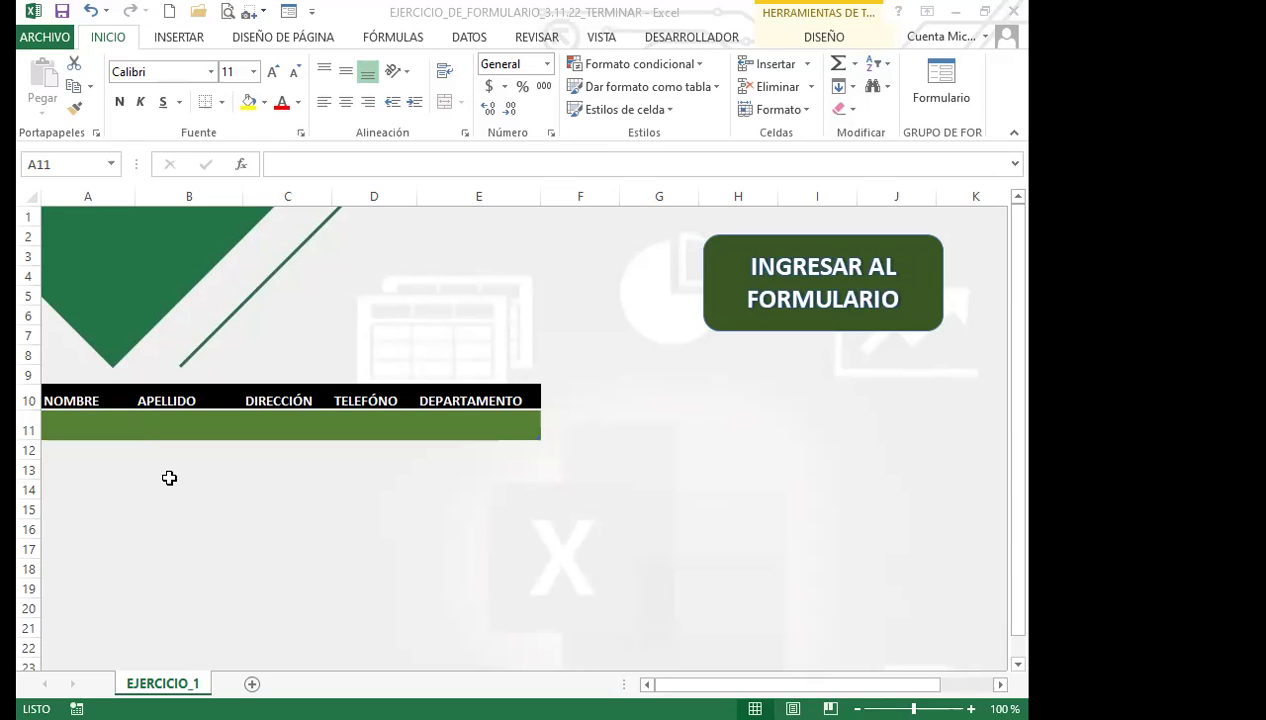
pyautogui.click(287, 568)
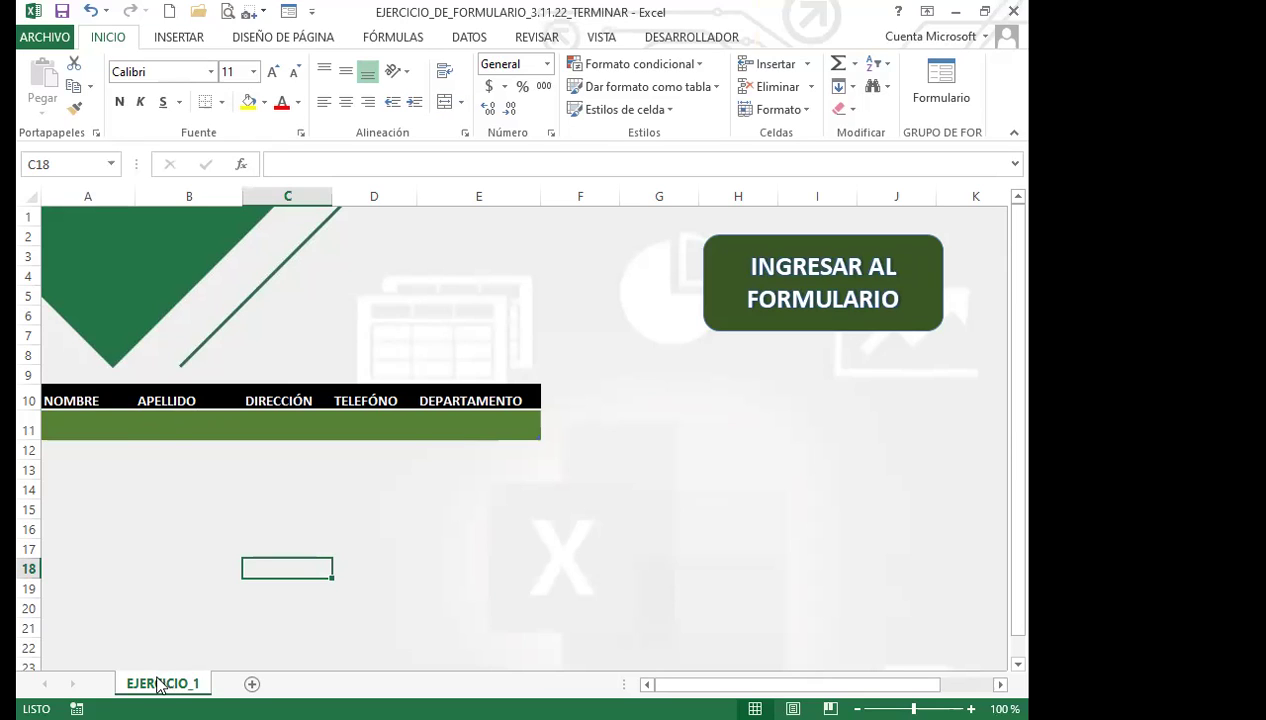
# Rename the EJERCICIO_1 sheet to EJERCICIO1 and show the DESARROLLADOR ribbon tab
pyautogui.doubleClick(190, 683)
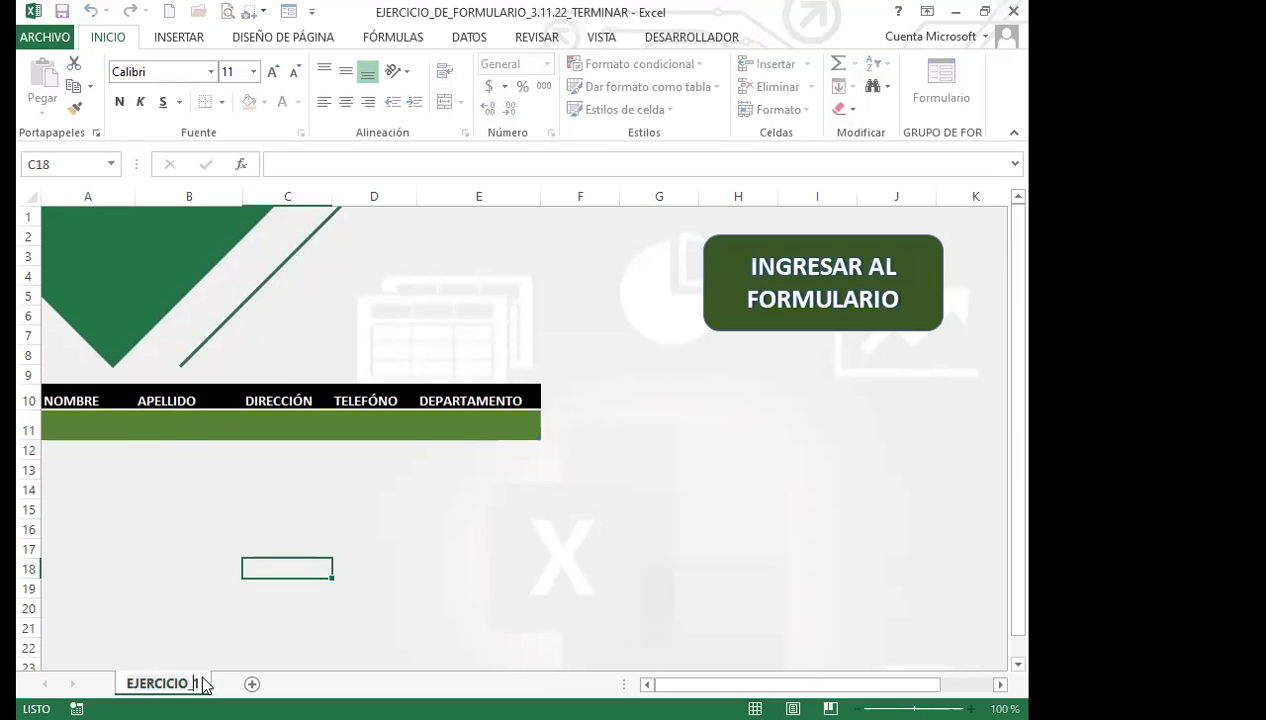
pyautogui.click(162, 588)
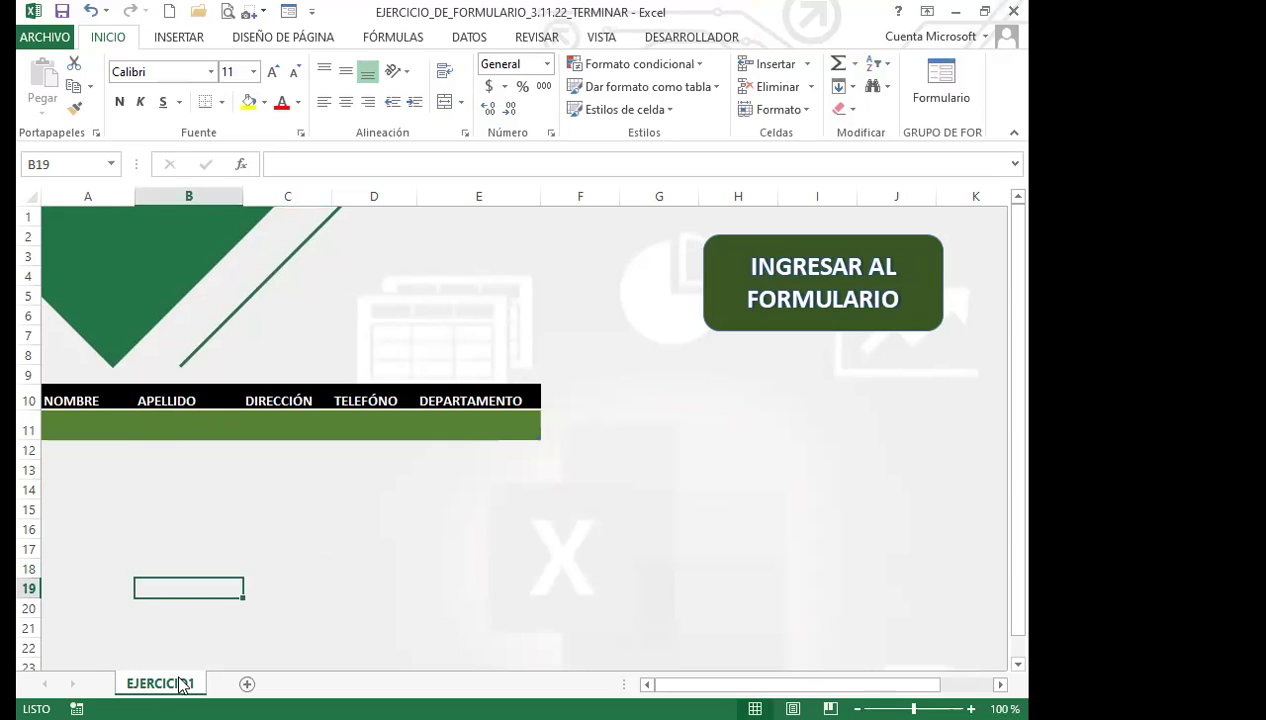
pyautogui.moveTo(331, 588); pyautogui.dragTo(330, 576)
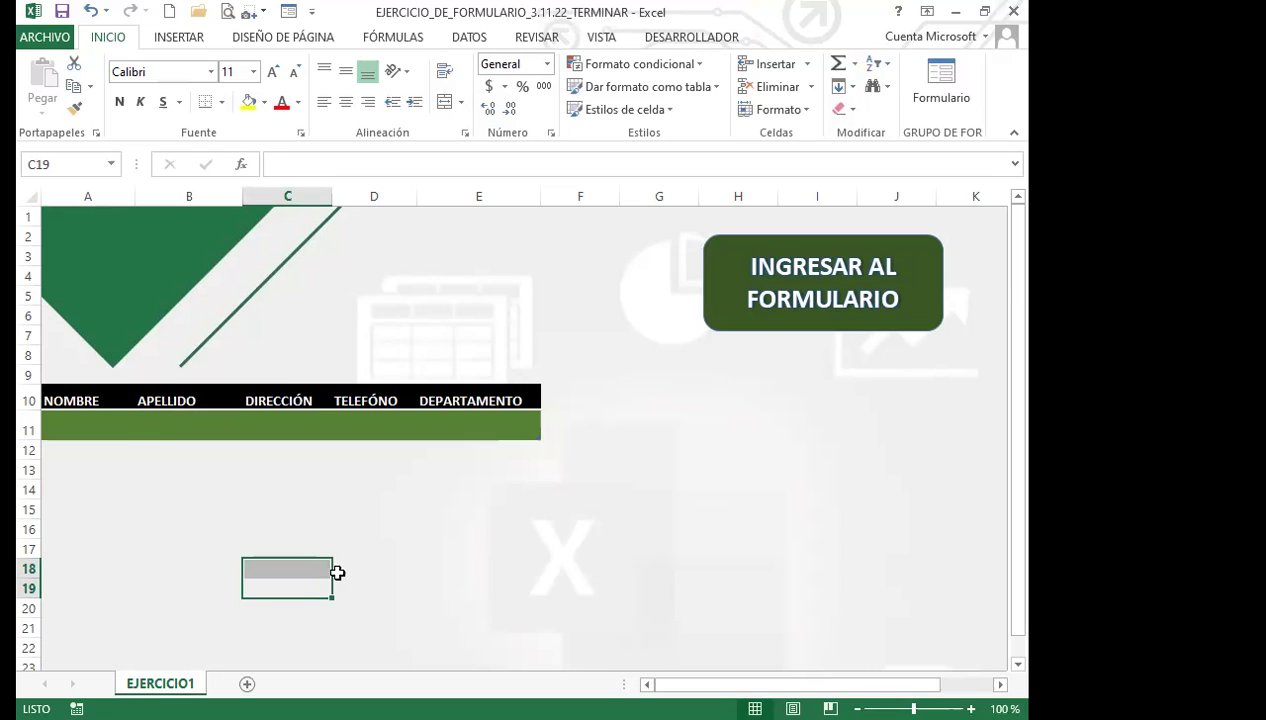
pyautogui.click(74, 422)
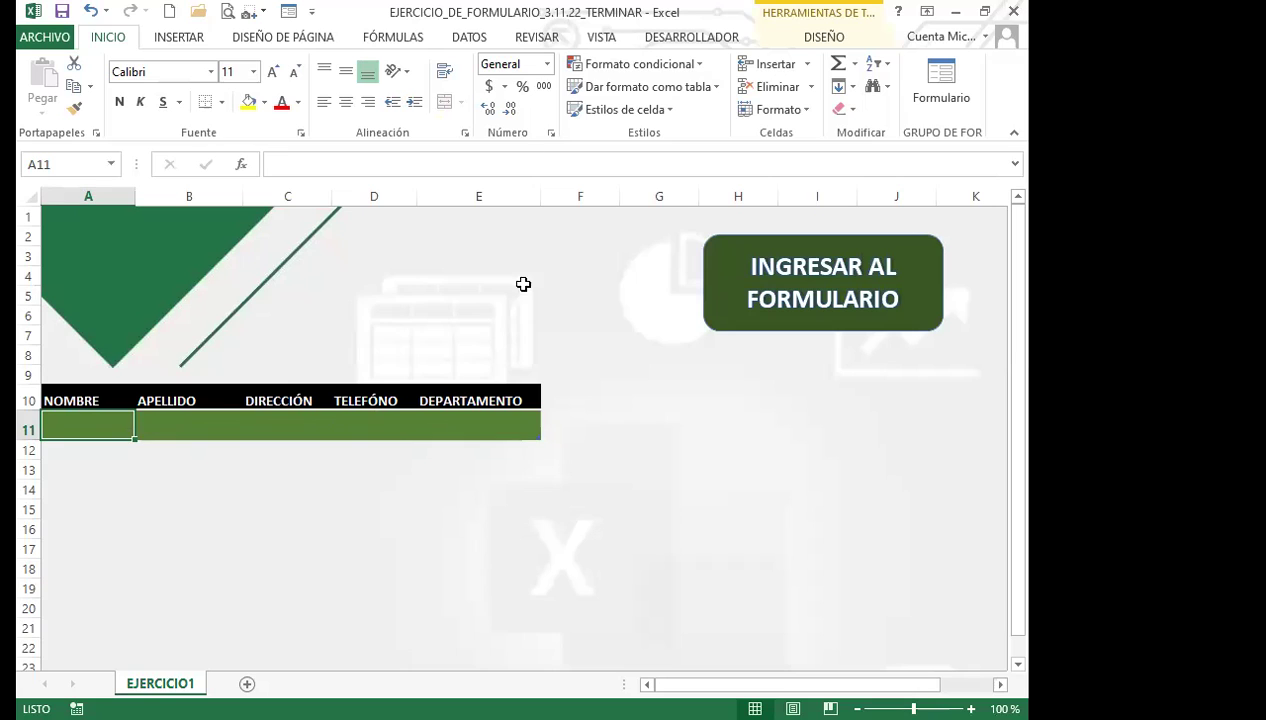
pyautogui.click(665, 38)
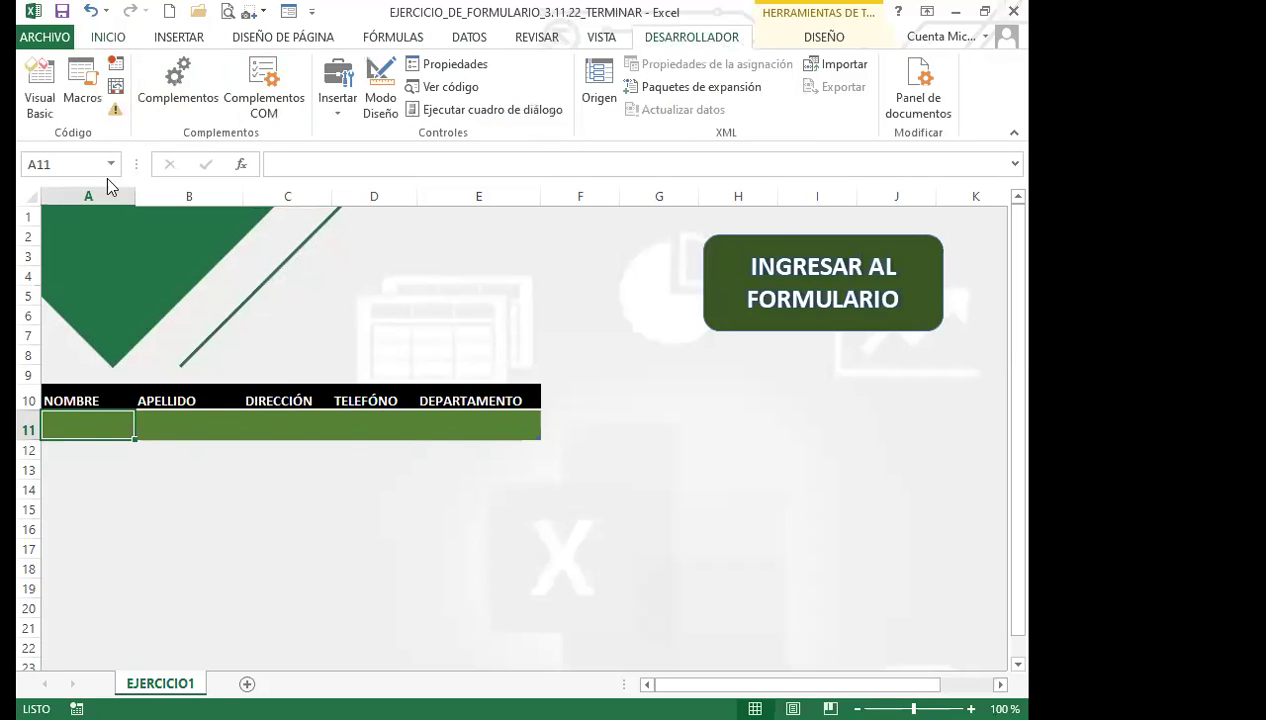
# In the VBA editor, open the miformulario1 design and add an empty CommandButton1_Click handler for INGRESAR
pyautogui.click(38, 85)
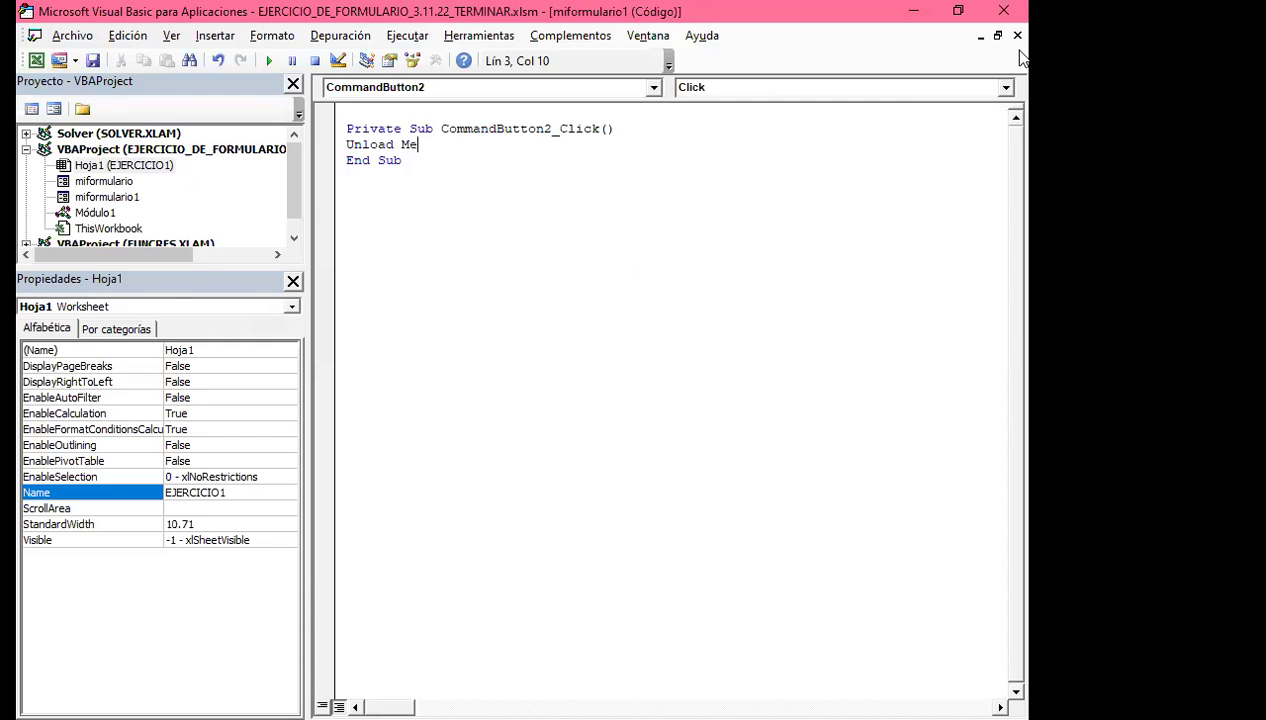
pyautogui.click(1017, 35)
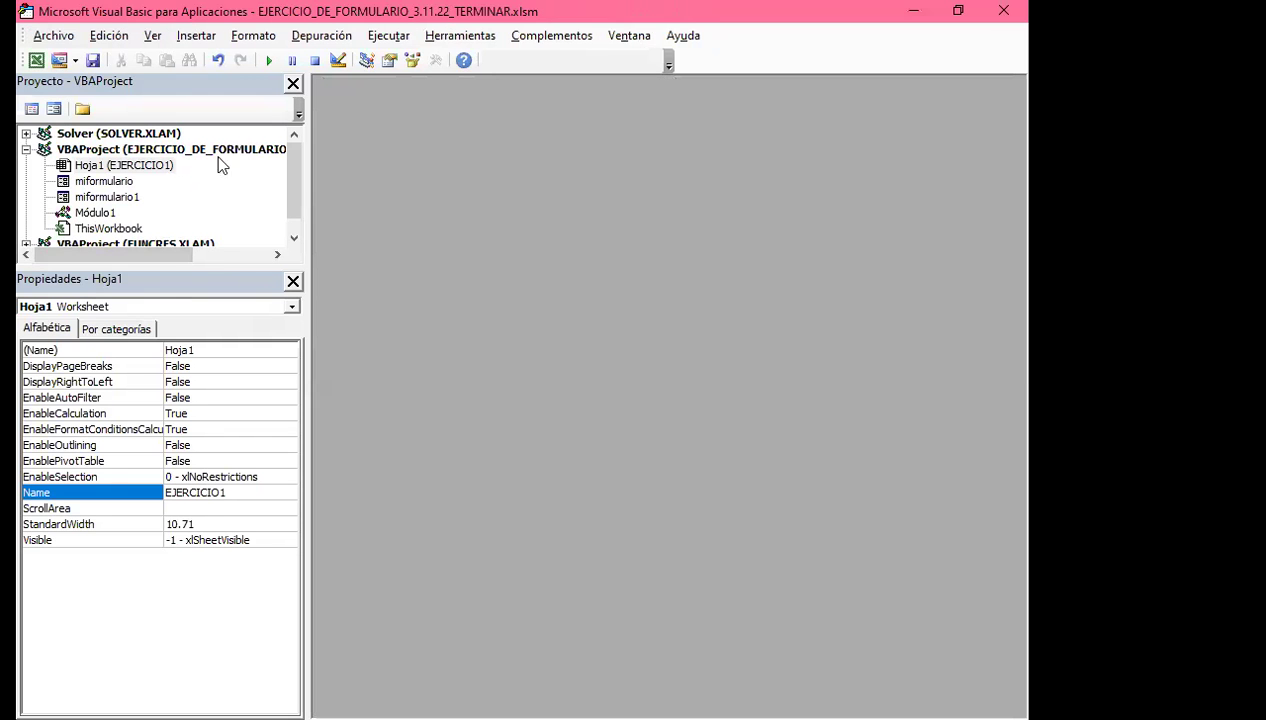
pyautogui.doubleClick(107, 198)
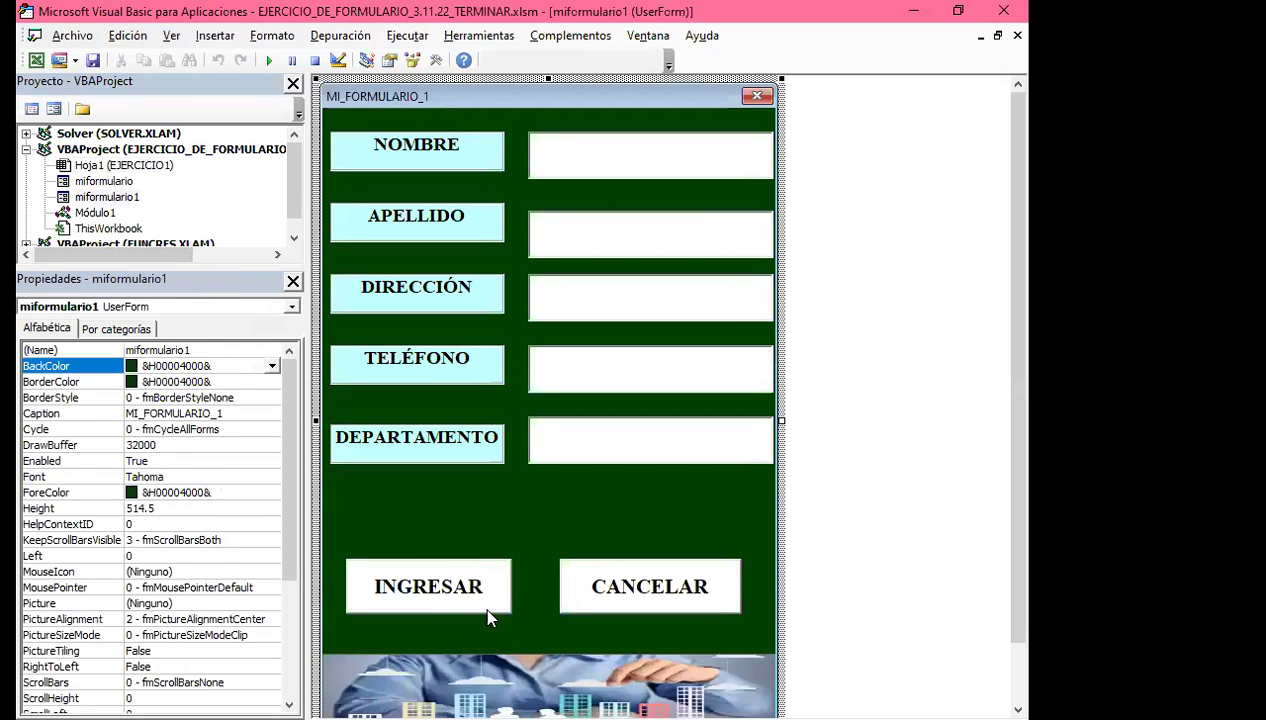
pyautogui.click(470, 608)
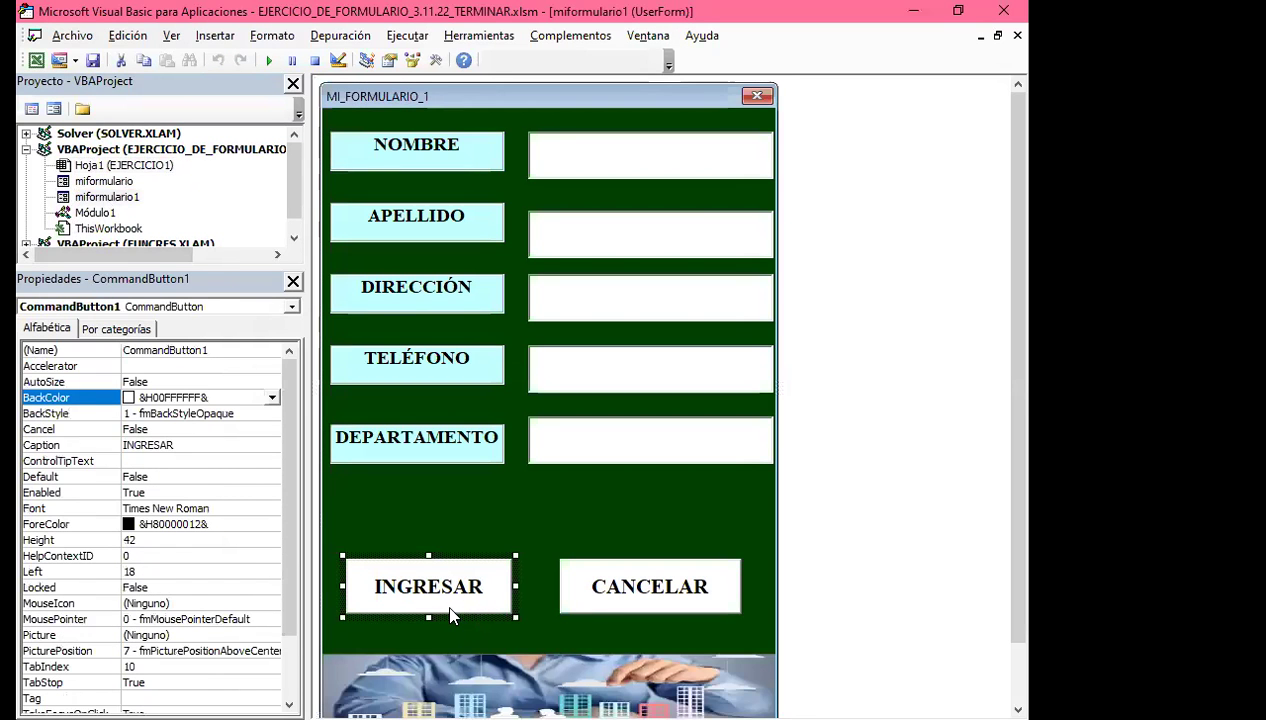
pyautogui.click(446, 613)
pyautogui.doubleClick(455, 608)
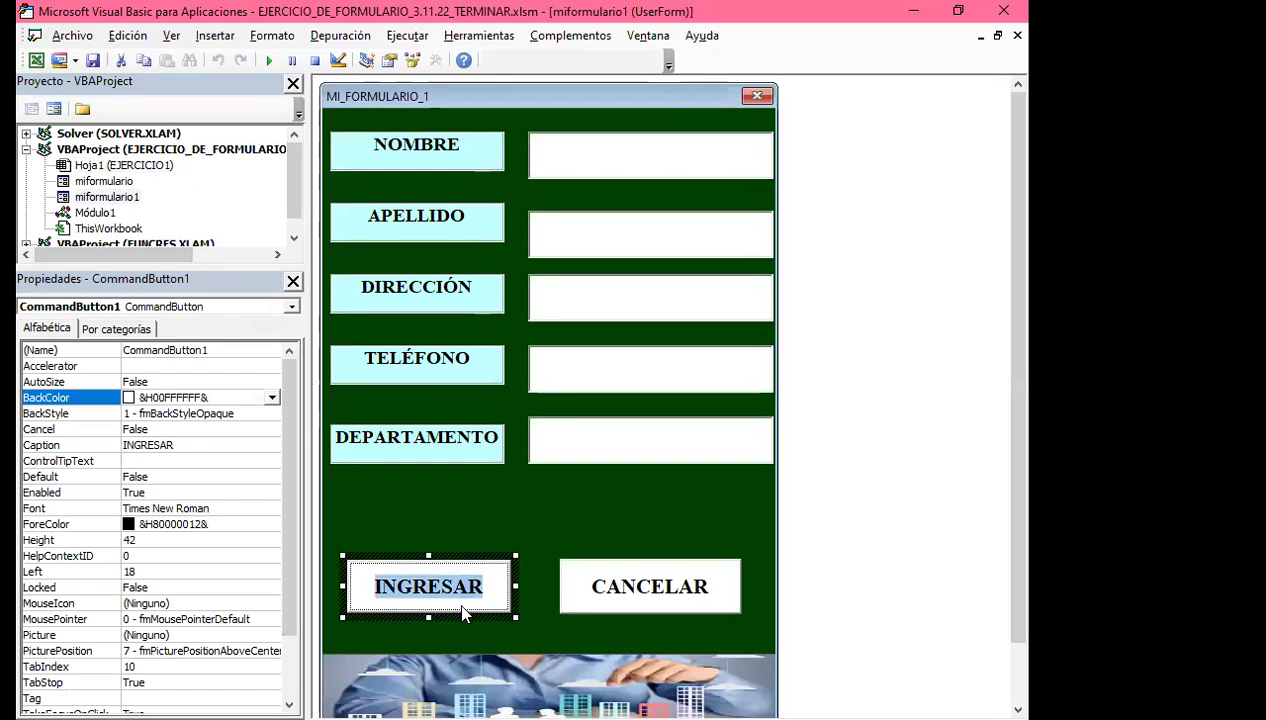
pyautogui.doubleClick(486, 609)
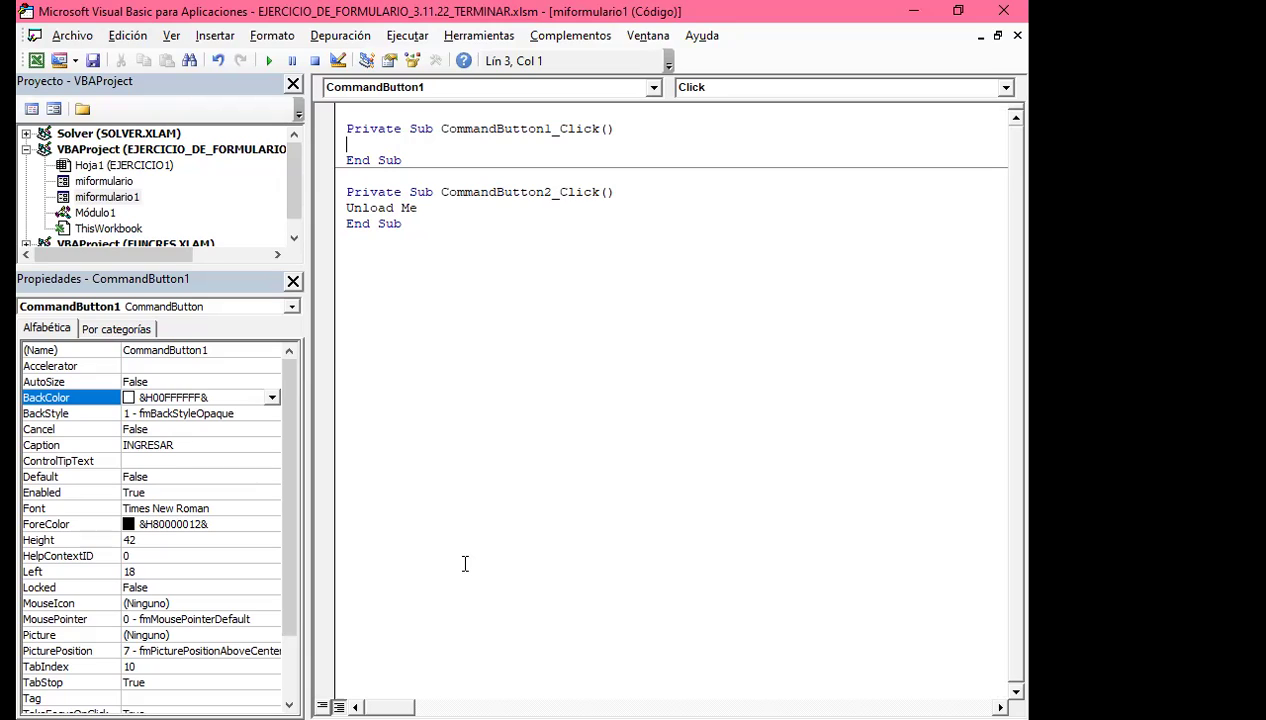
# Type WorkSheets("ejercicio1").range("A11 as the first line of CommandButton1_Click
pyautogui.write('wO')
pyautogui.press('BackSpace')
pyautogui.press('BackSpace')
pyautogui.write('W')
pyautogui.write('o')
pyautogui.write('rk')
pyautogui.write('S')
pyautogui.write('heets')
pyautogui.write('(')
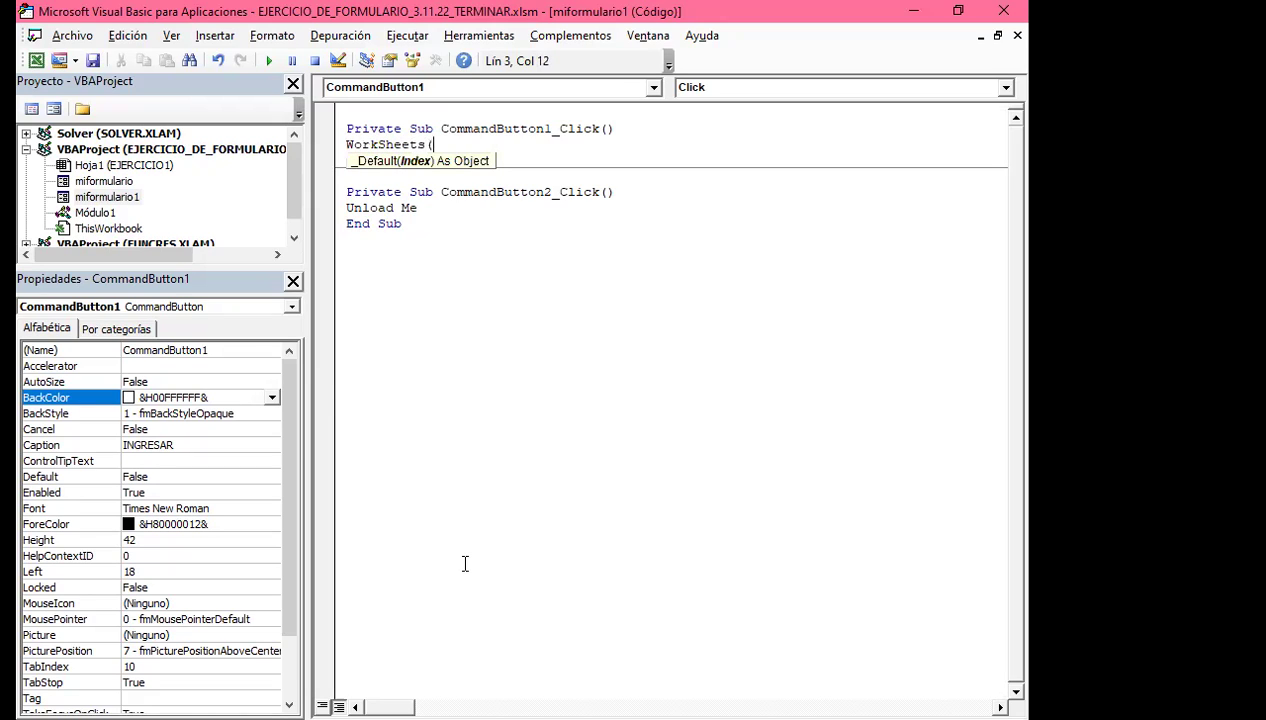
pyautogui.write('"')
pyautogui.write('EJER')
pyautogui.press('BackSpace')
pyautogui.press('BackSpace')
pyautogui.press('BackSpace')
pyautogui.press('BackSpace')
pyautogui.write('ejercicio1')
pyautogui.write('"')
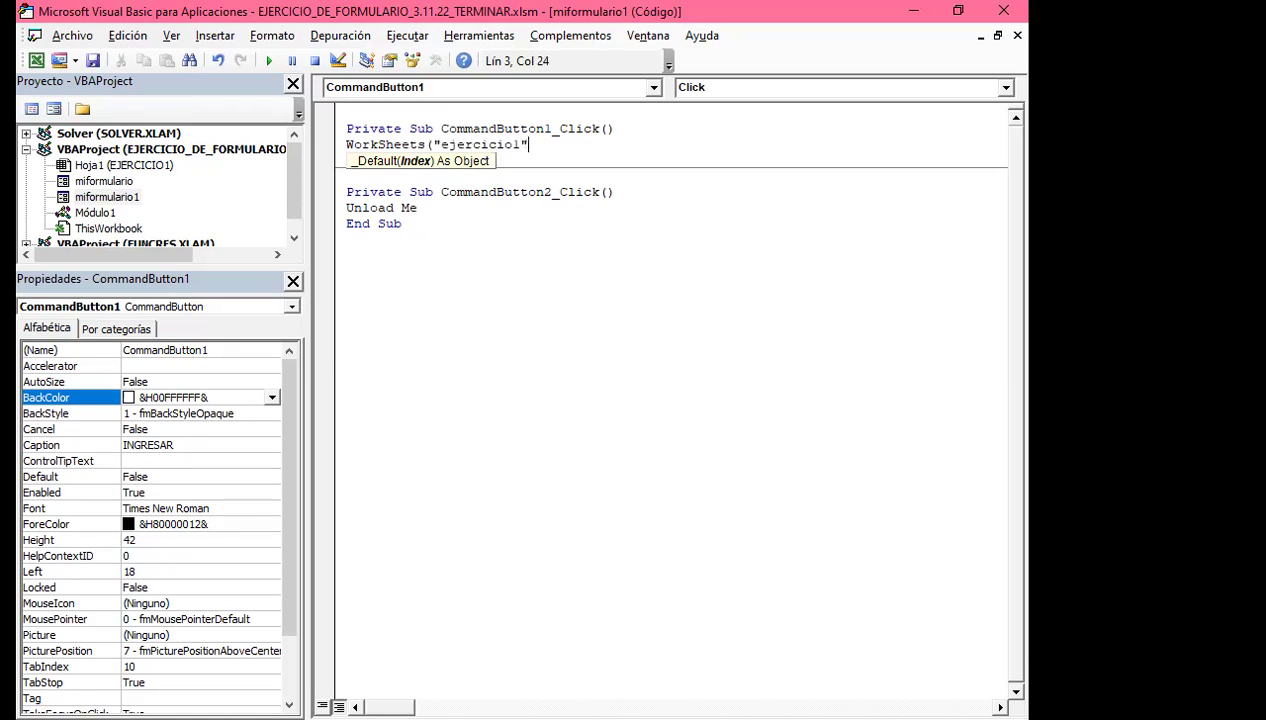
pyautogui.write(')')
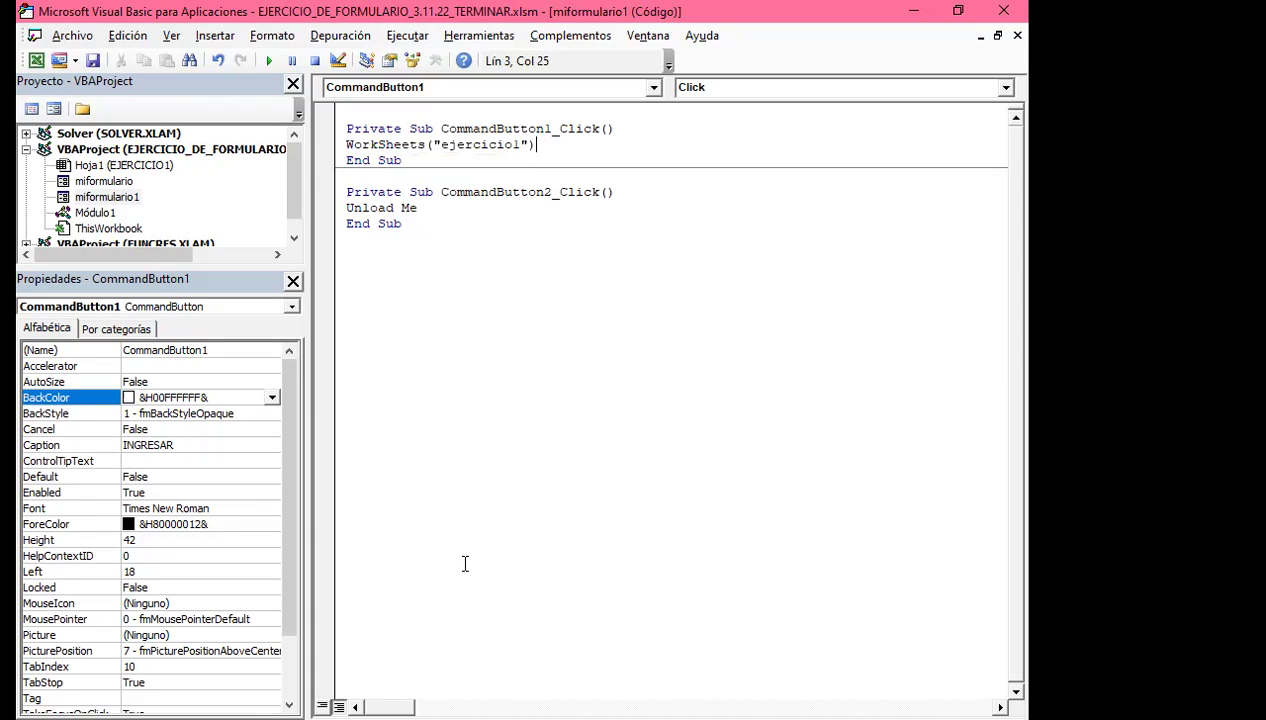
pyautogui.write('.range')
pyautogui.write('(')
pyautogui.write('All')
pyautogui.press('BackSpace')
pyautogui.press('BackSpace')
pyautogui.press('BackSpace')
pyautogui.write('!')
pyautogui.write('A')
pyautogui.press('BackSpace')
pyautogui.press('BackSpace')
pyautogui.write('"All')
pyautogui.press('BackSpace')
pyautogui.write('11')
# Complete the line as Worksheets("ejercicio1").Range("A11").EntireRow.Insert
pyautogui.write('"')
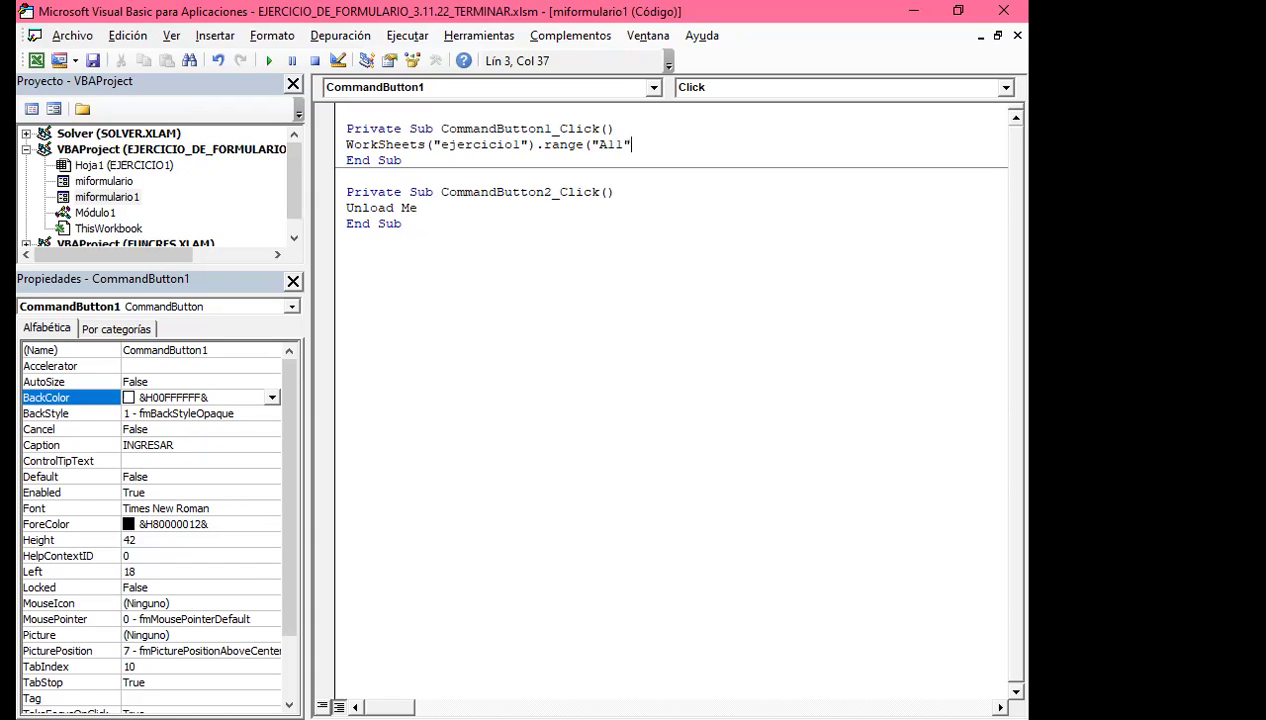
pyautogui.write(').')
pyautogui.write('E')
pyautogui.write('ntireRow.')
pyautogui.write('Insert')
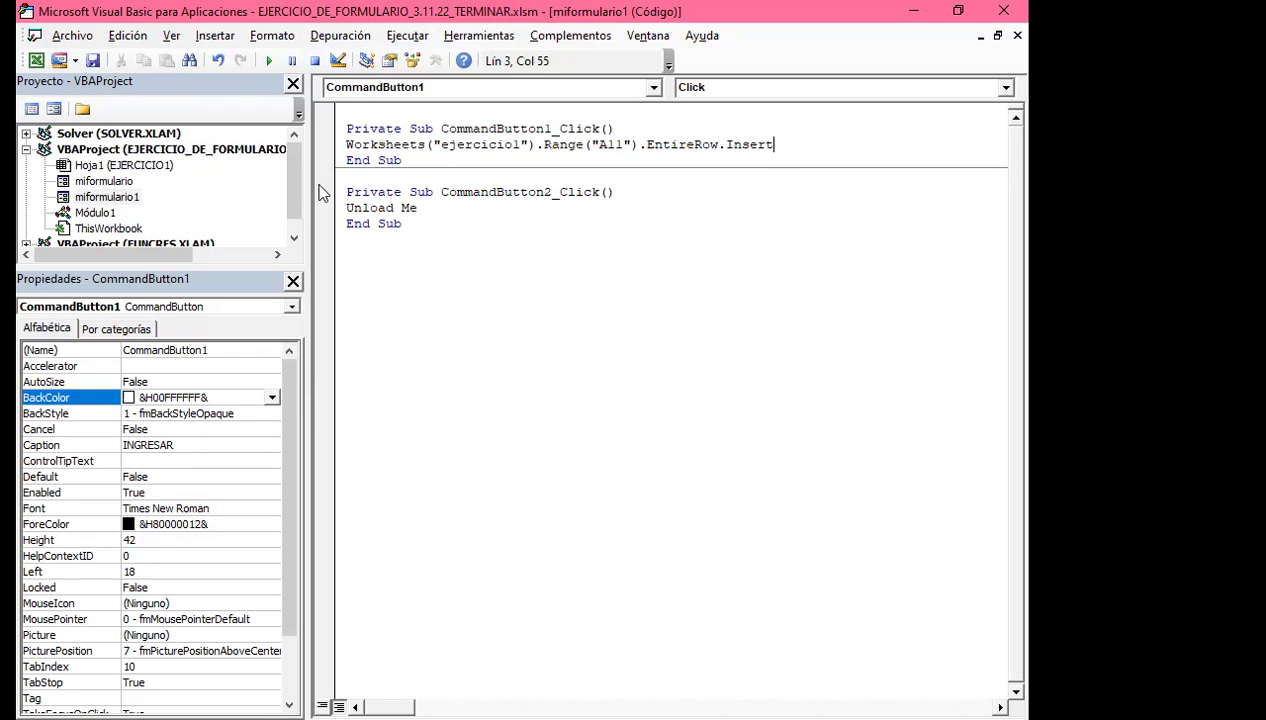
# Run the student form and press INGRESAR twice to insert test rows, then close both forms
pyautogui.click(595, 326)
pyautogui.hotkey('alt', 'F11')
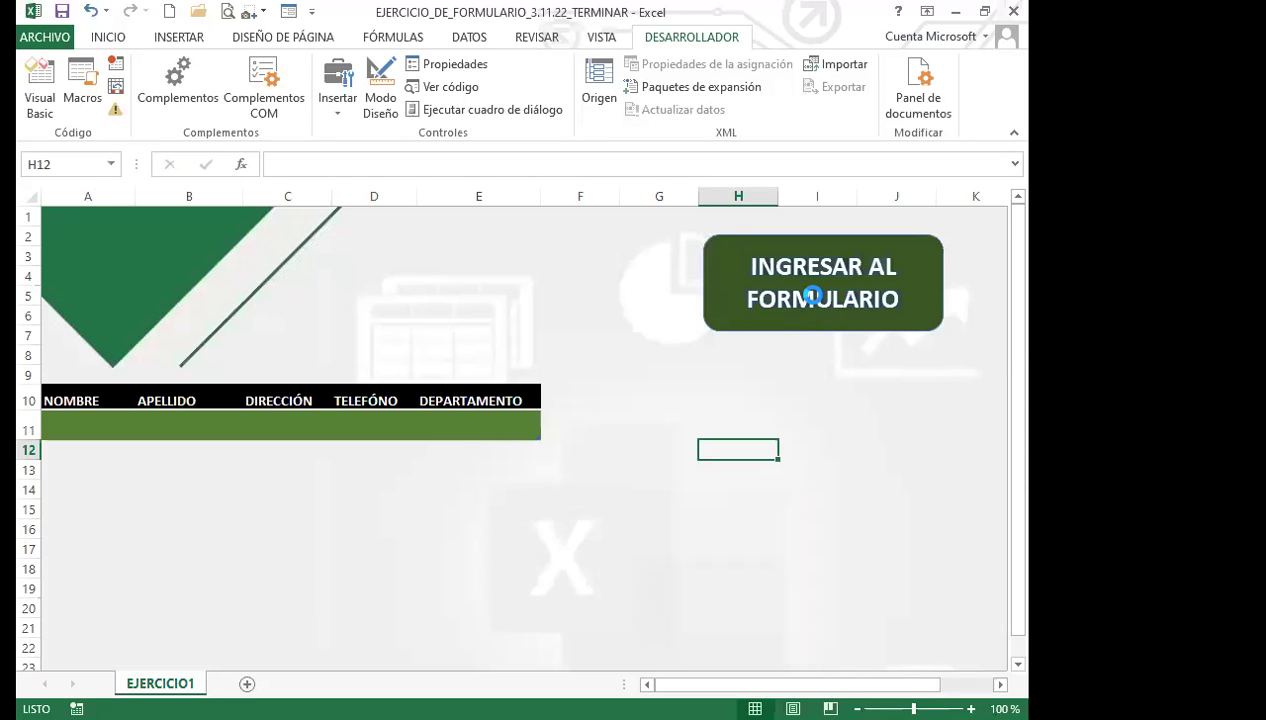
pyautogui.click(382, 486)
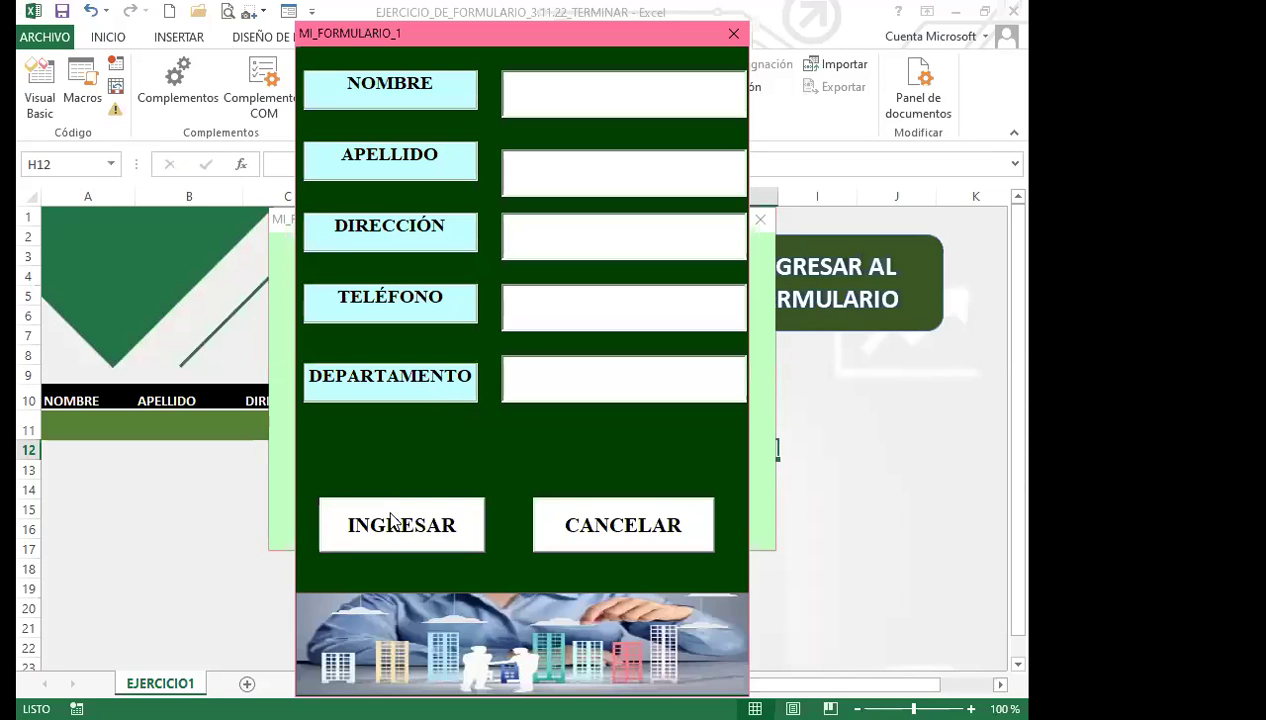
pyautogui.click(406, 533)
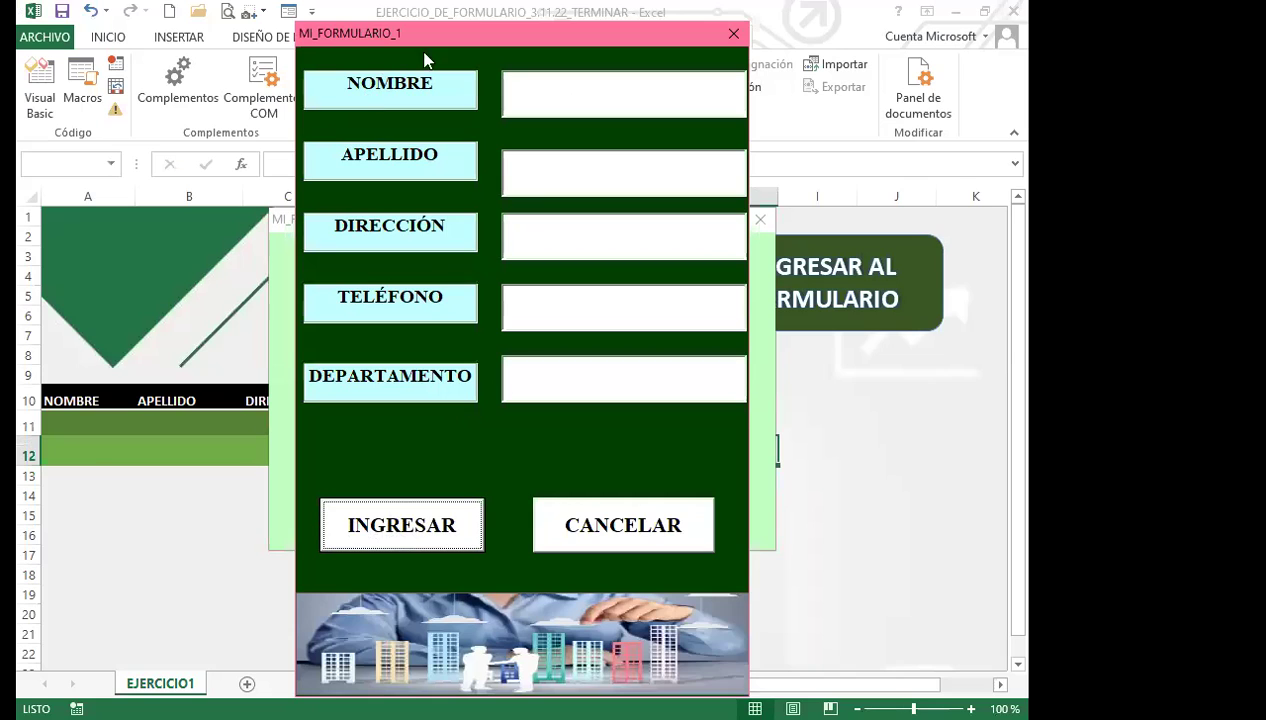
pyautogui.moveTo(465, 38); pyautogui.dragTo(613, 44)
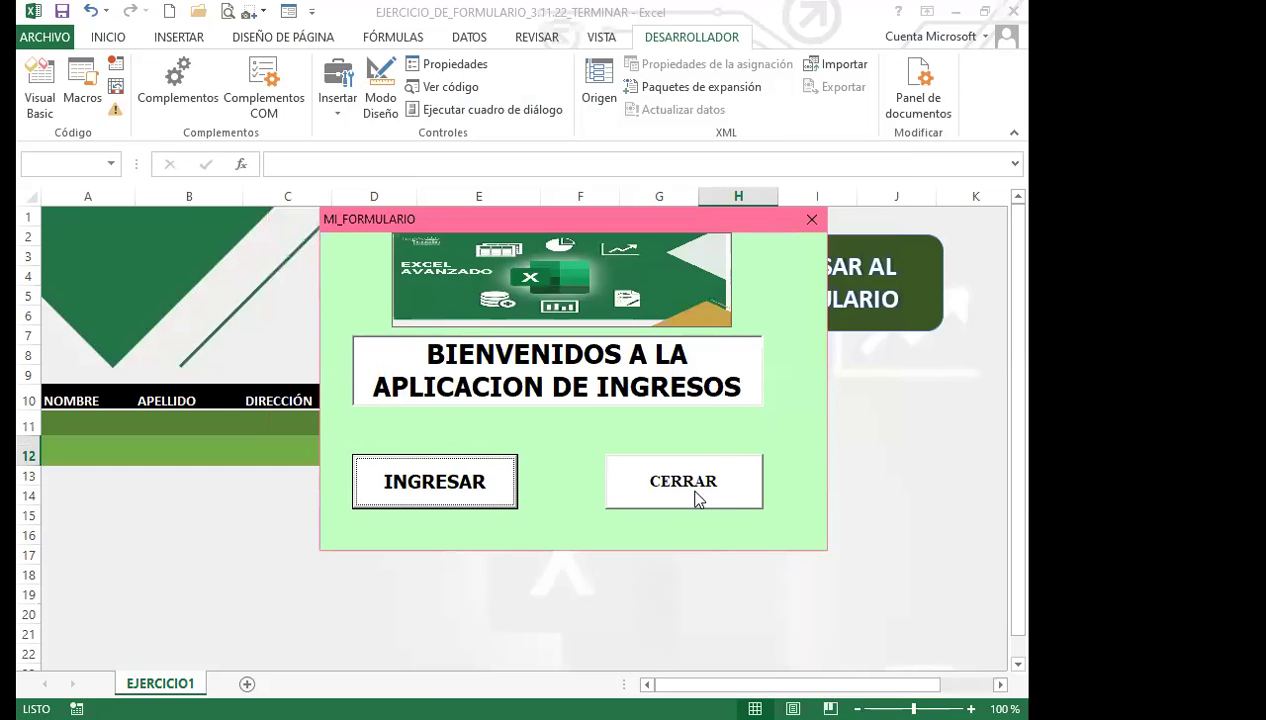
pyautogui.click(692, 490)
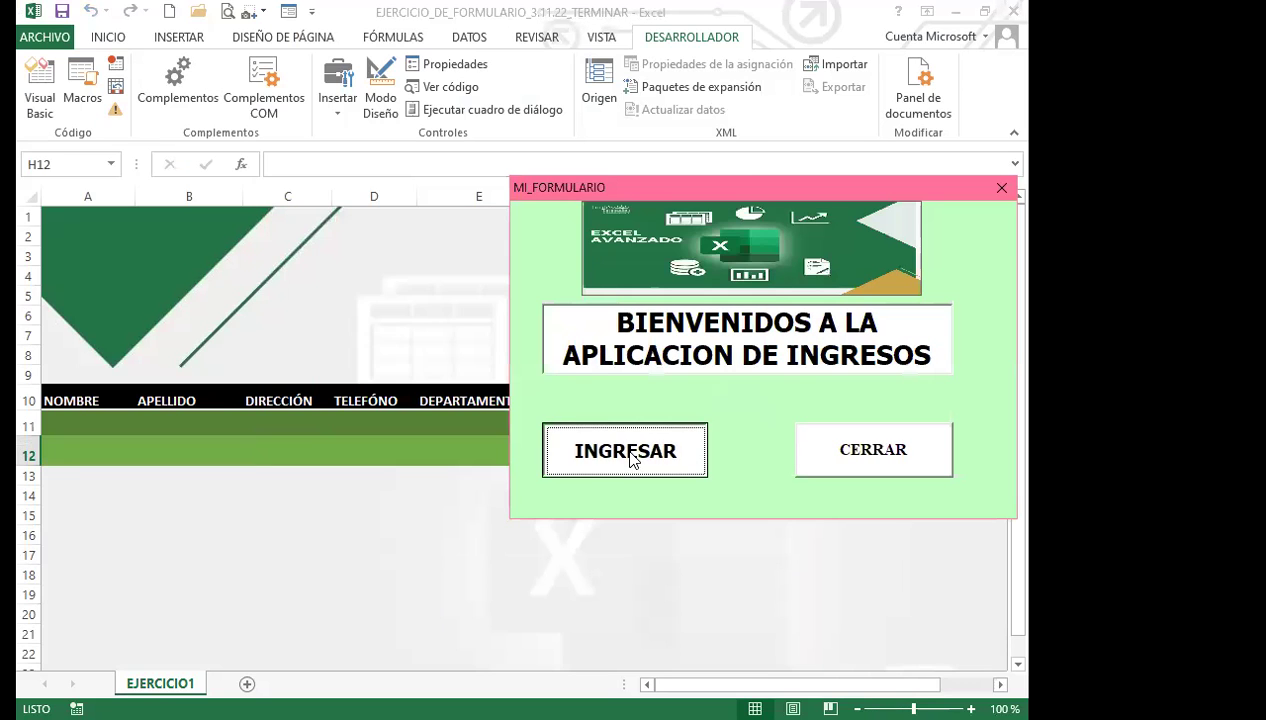
pyautogui.click(628, 458)
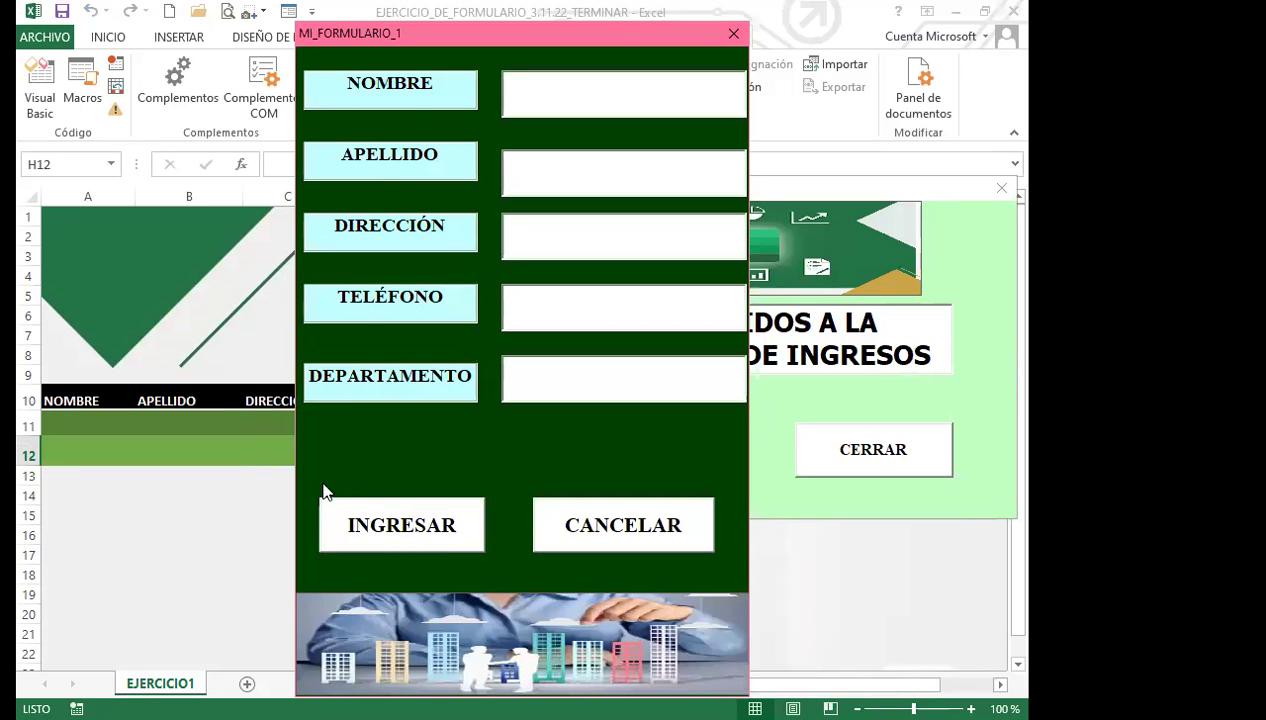
pyautogui.click(421, 535)
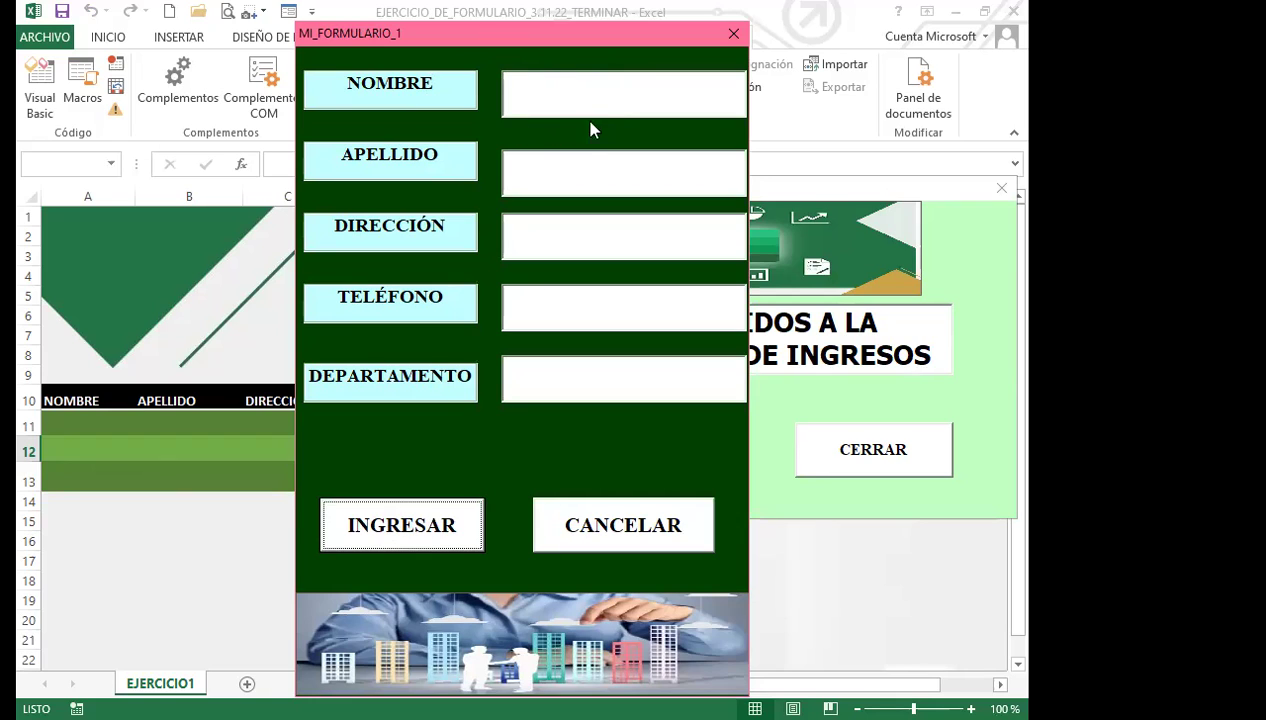
pyautogui.click(734, 34)
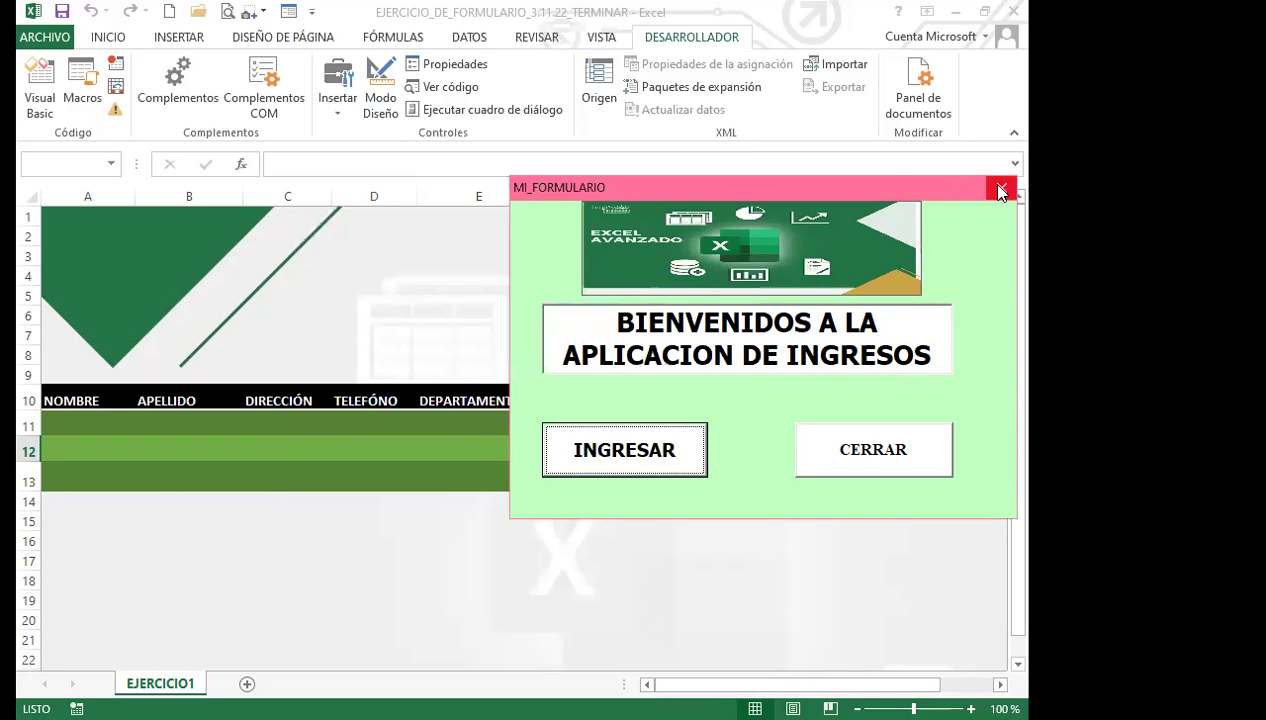
pyautogui.click(1000, 190)
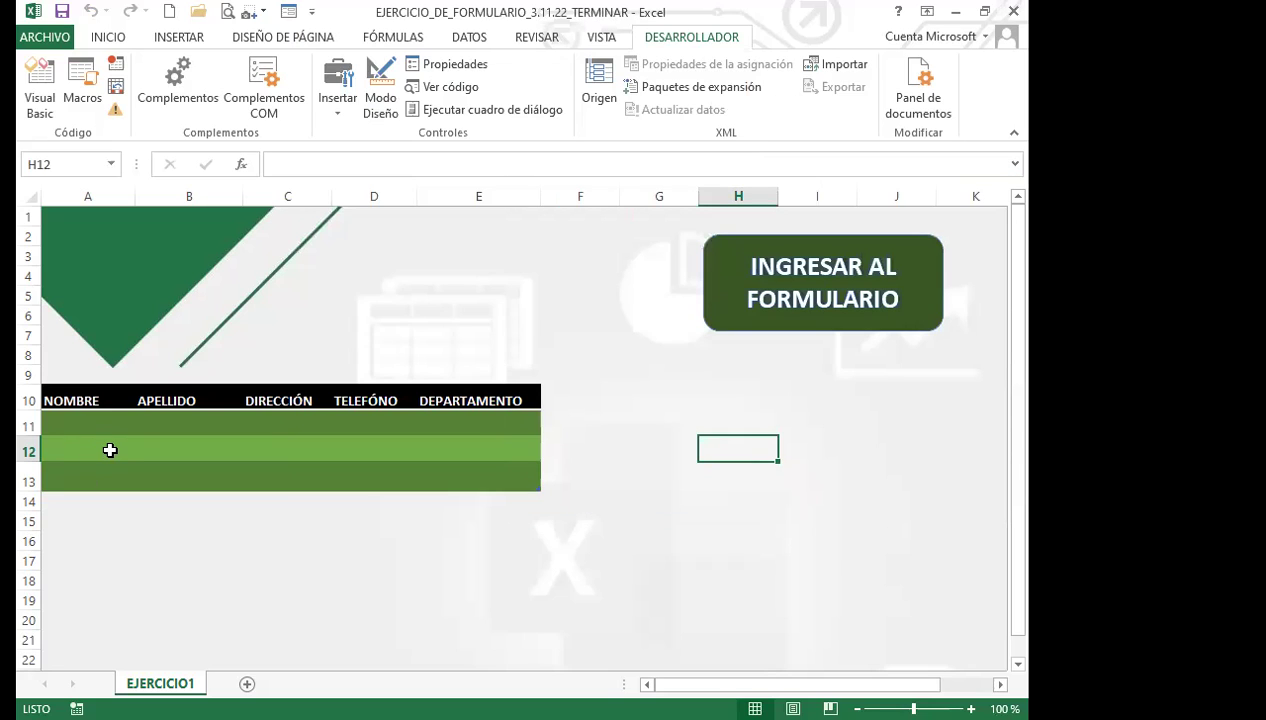
# Delete test rows 12 and 13 with Inicio > Eliminar and return to Visual Basic
pyautogui.moveTo(28, 451); pyautogui.dragTo(28, 481)
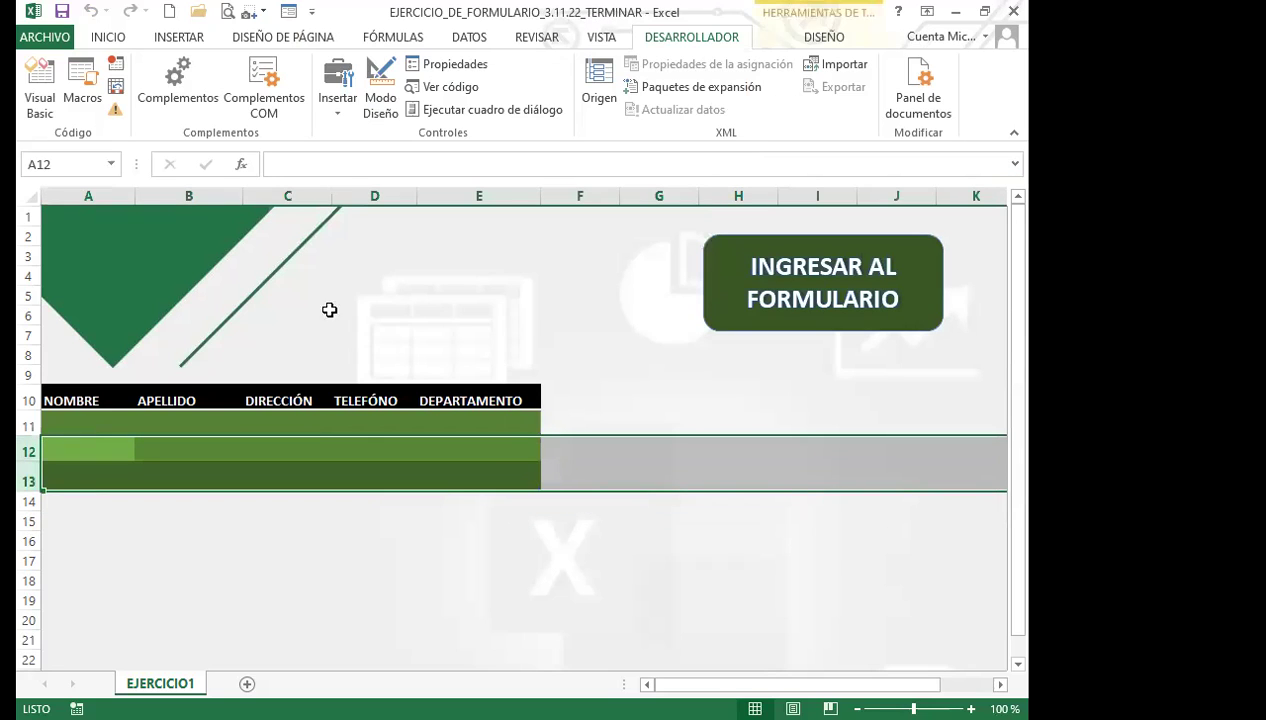
pyautogui.click(112, 40)
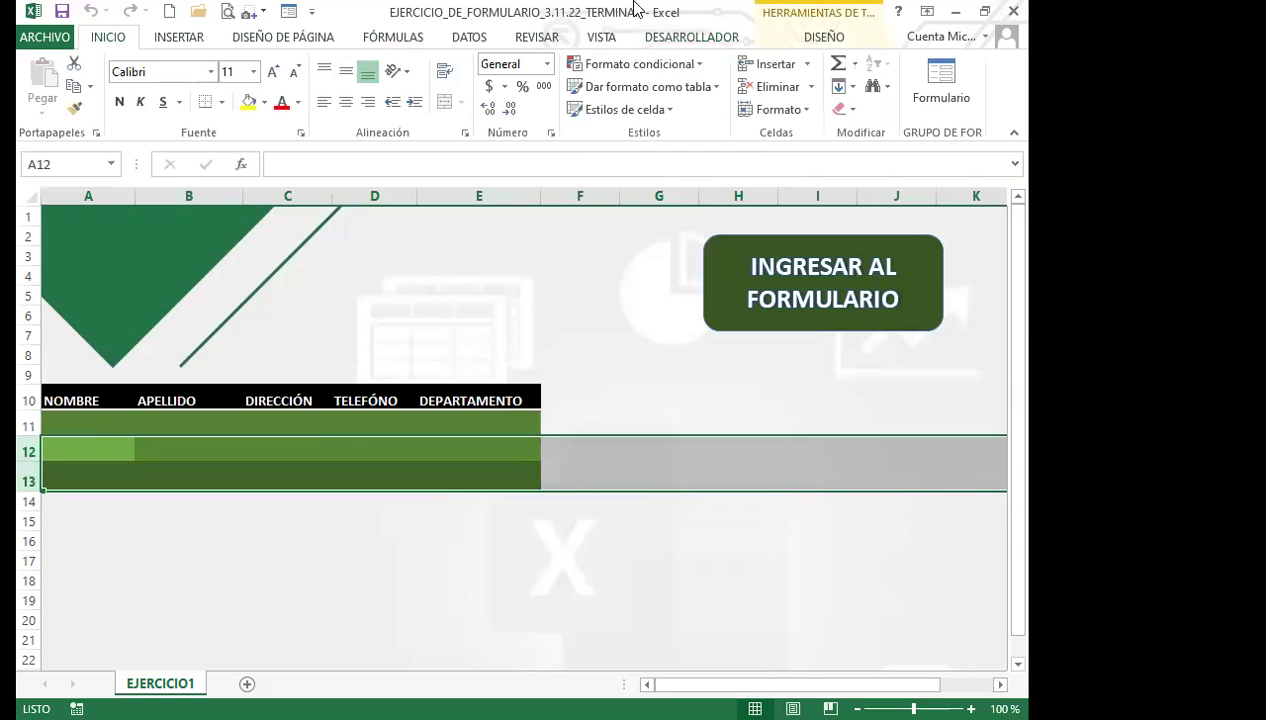
pyautogui.click(757, 87)
pyautogui.click(96, 420)
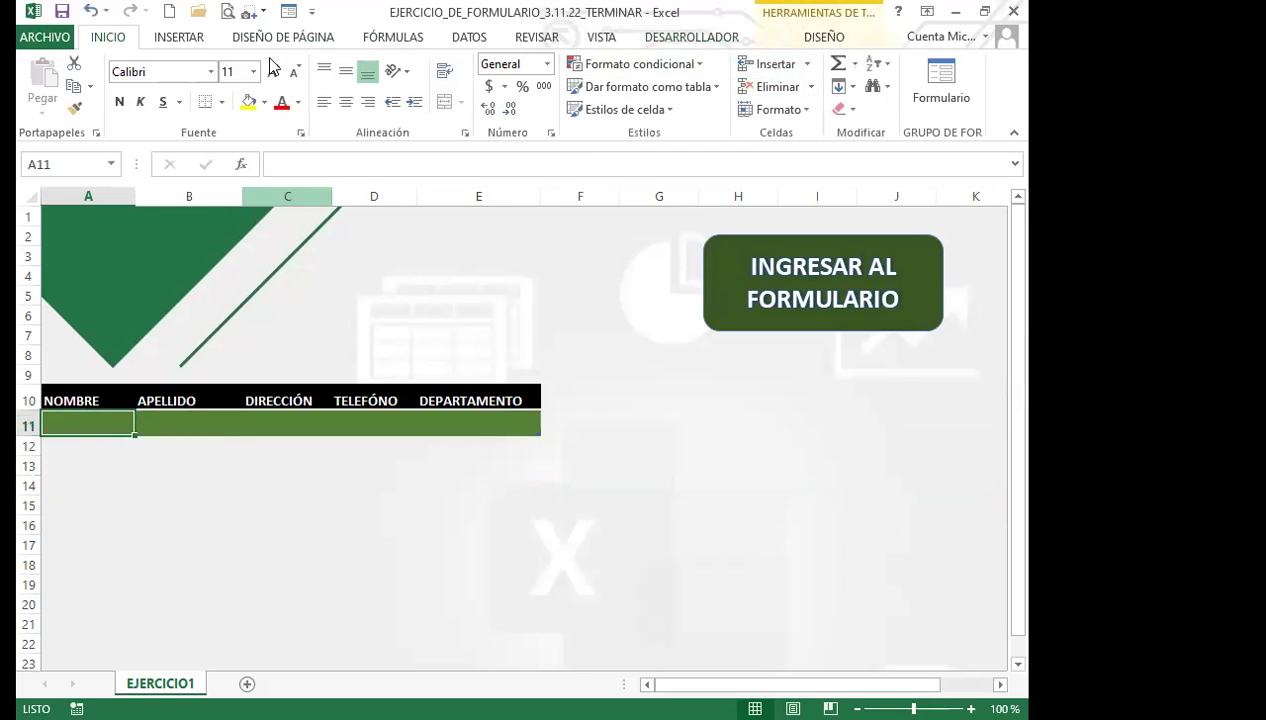
pyautogui.click(697, 37)
pyautogui.click(30, 92)
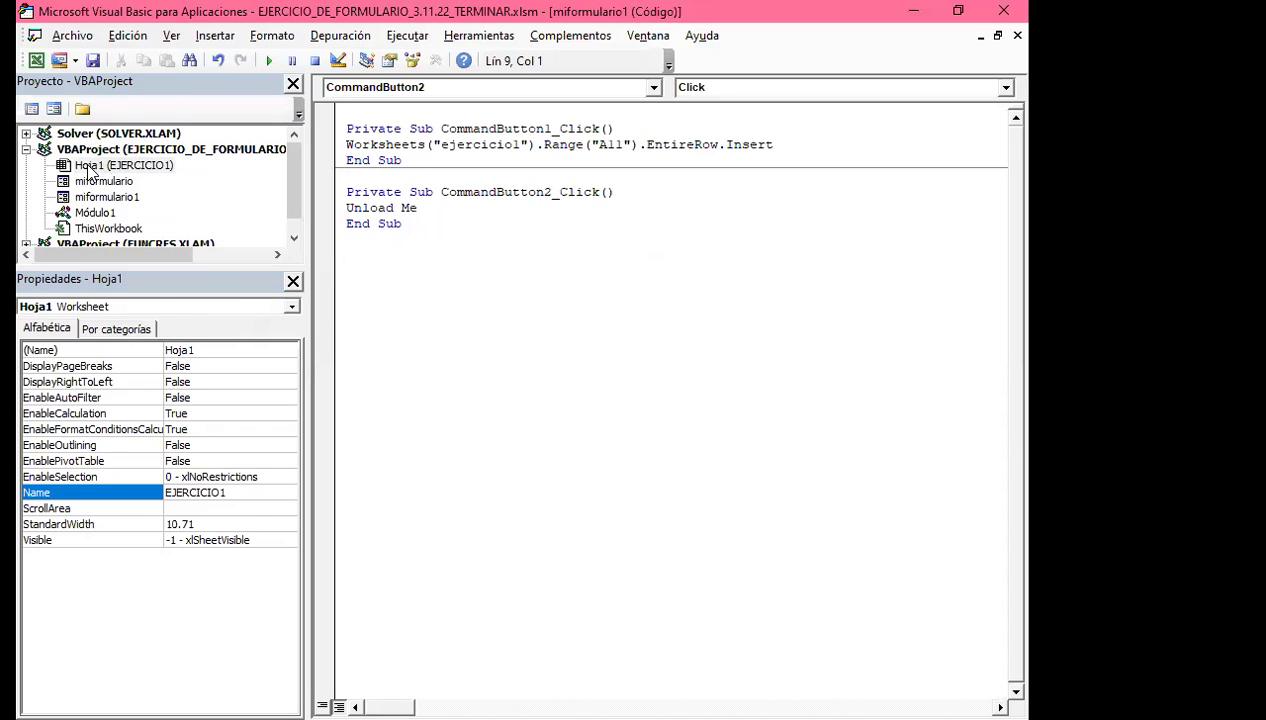
# Open the MI_FORMULARIO_1 form design and inspect the NOMBRE text box and label properties
pyautogui.doubleClick(95, 197)
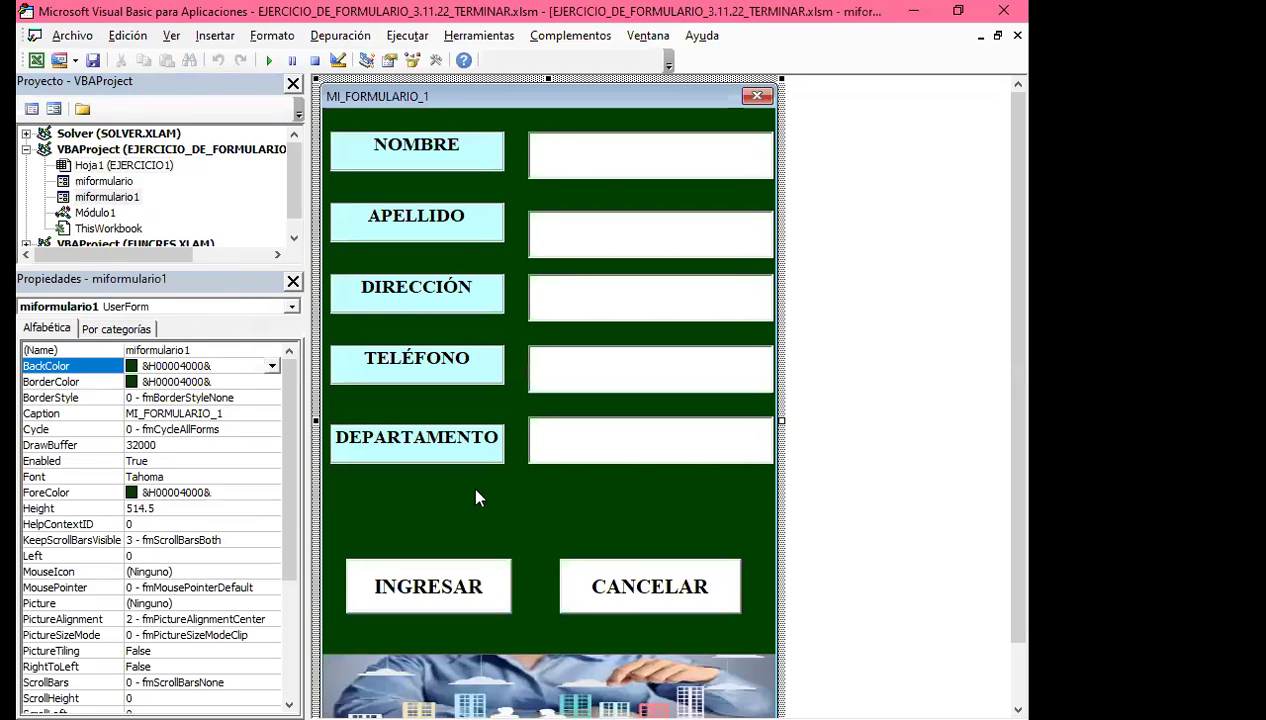
pyautogui.click(588, 180)
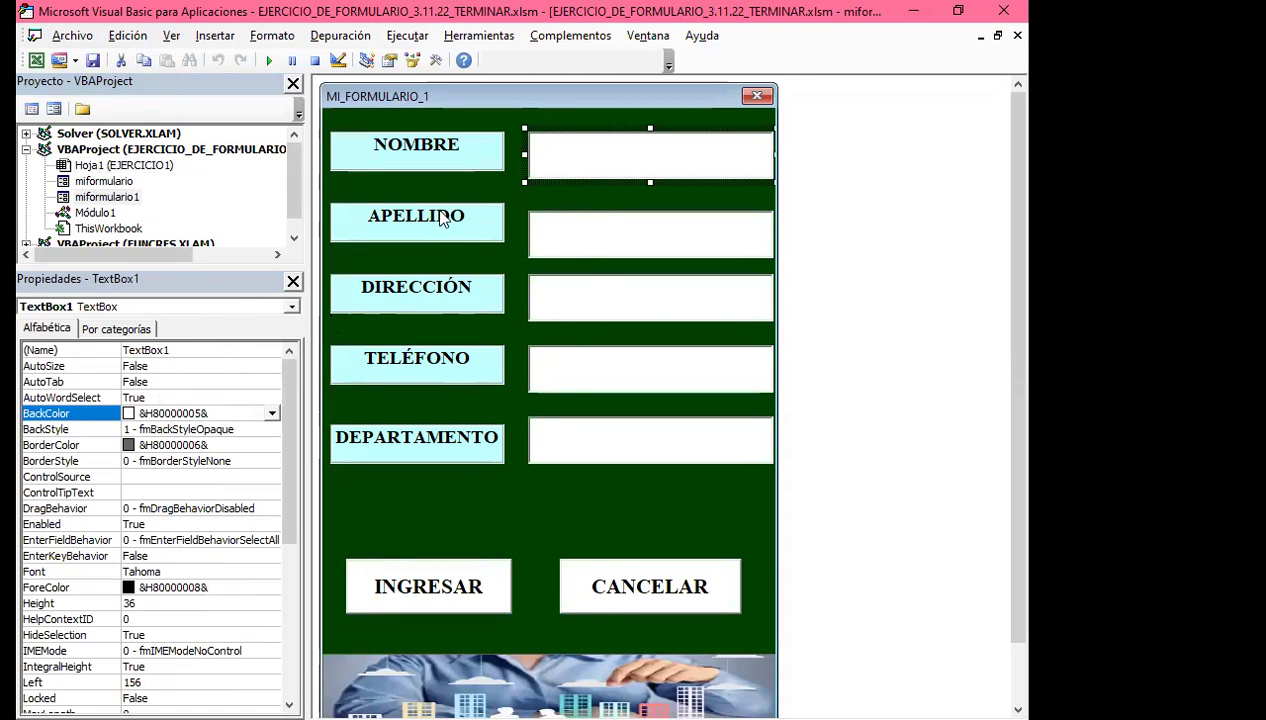
pyautogui.click(375, 173)
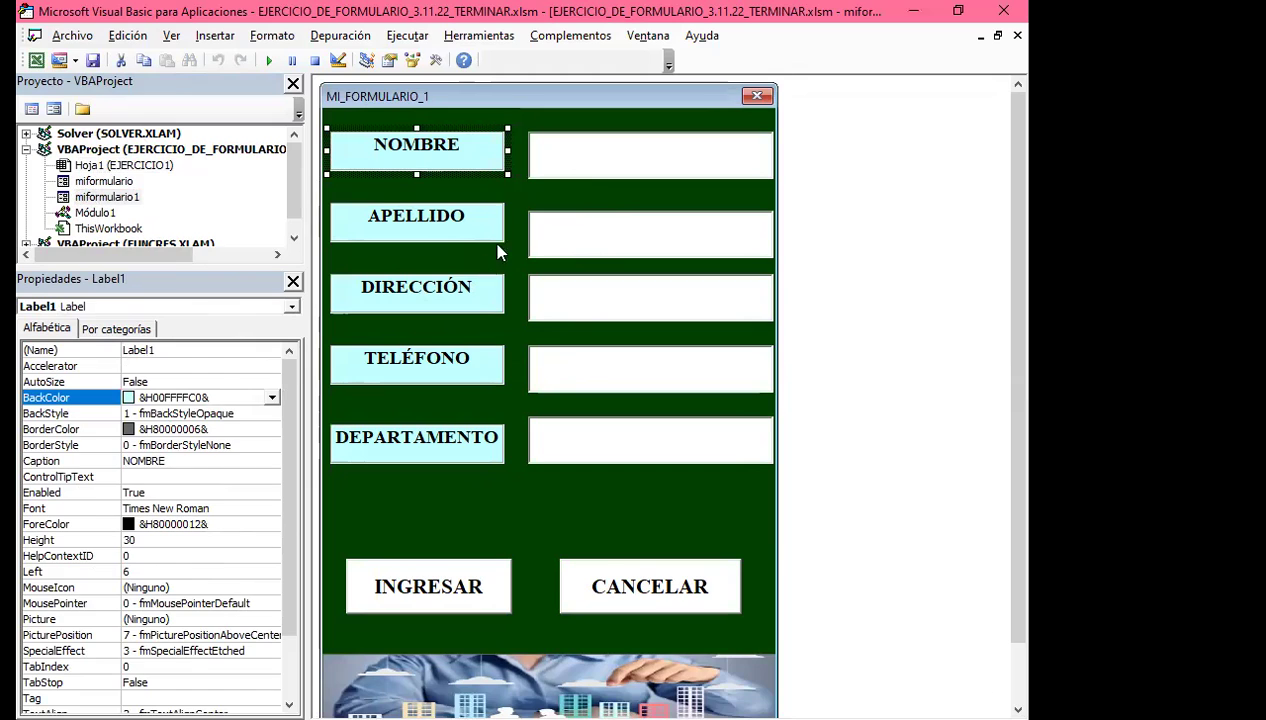
pyautogui.click(588, 180)
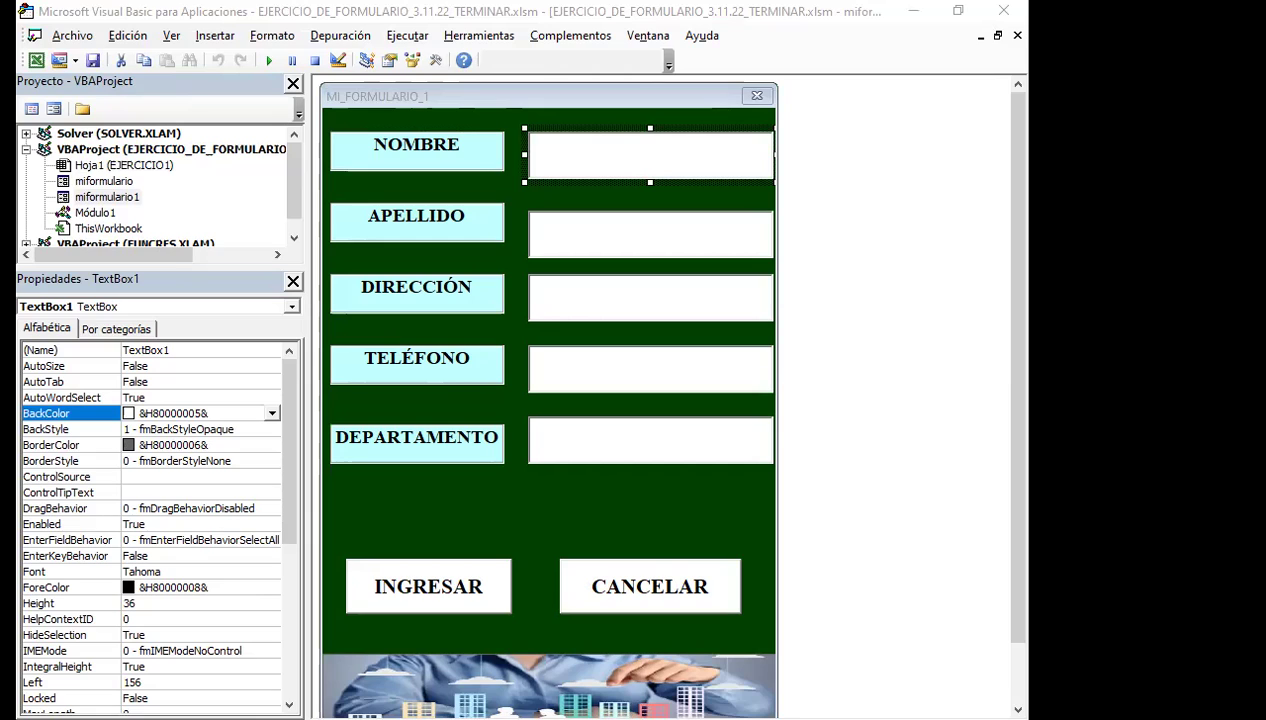
pyautogui.hotkey('alt', 'Tab')
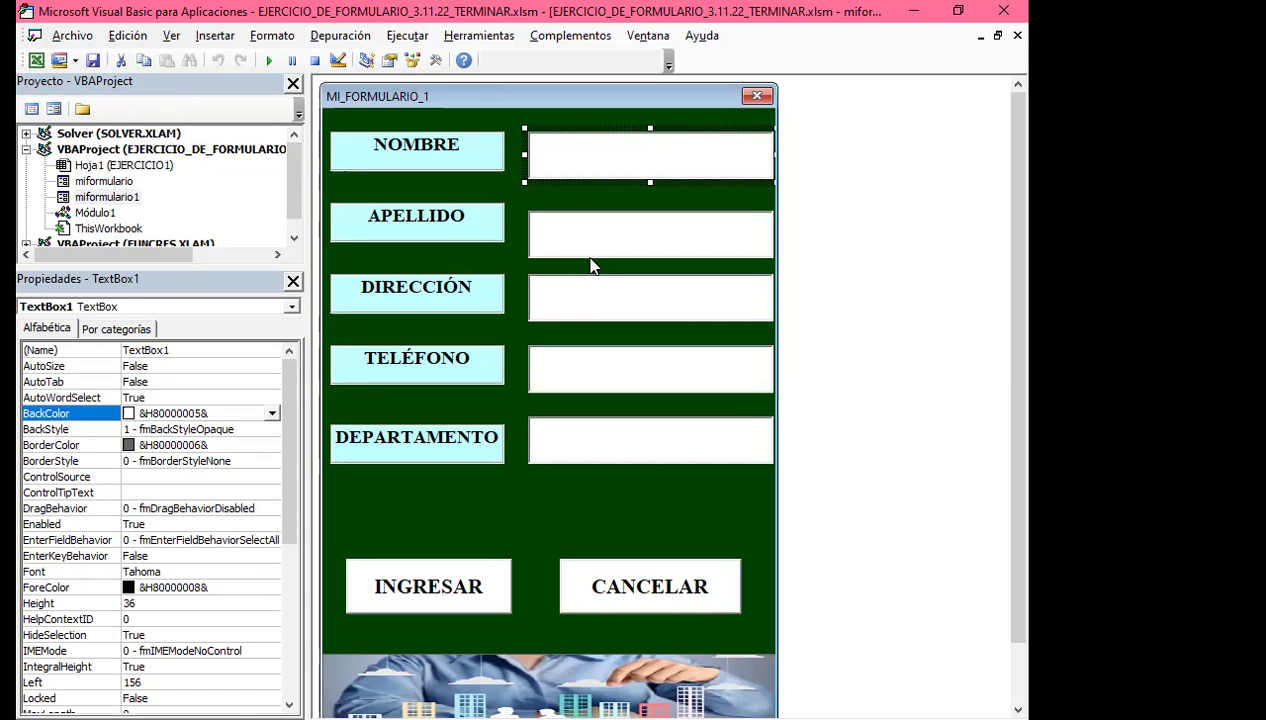
# Select the whole UserForm, then switch back to the EJERCICIO1 worksheet with Alt+F11
pyautogui.click(749, 94)
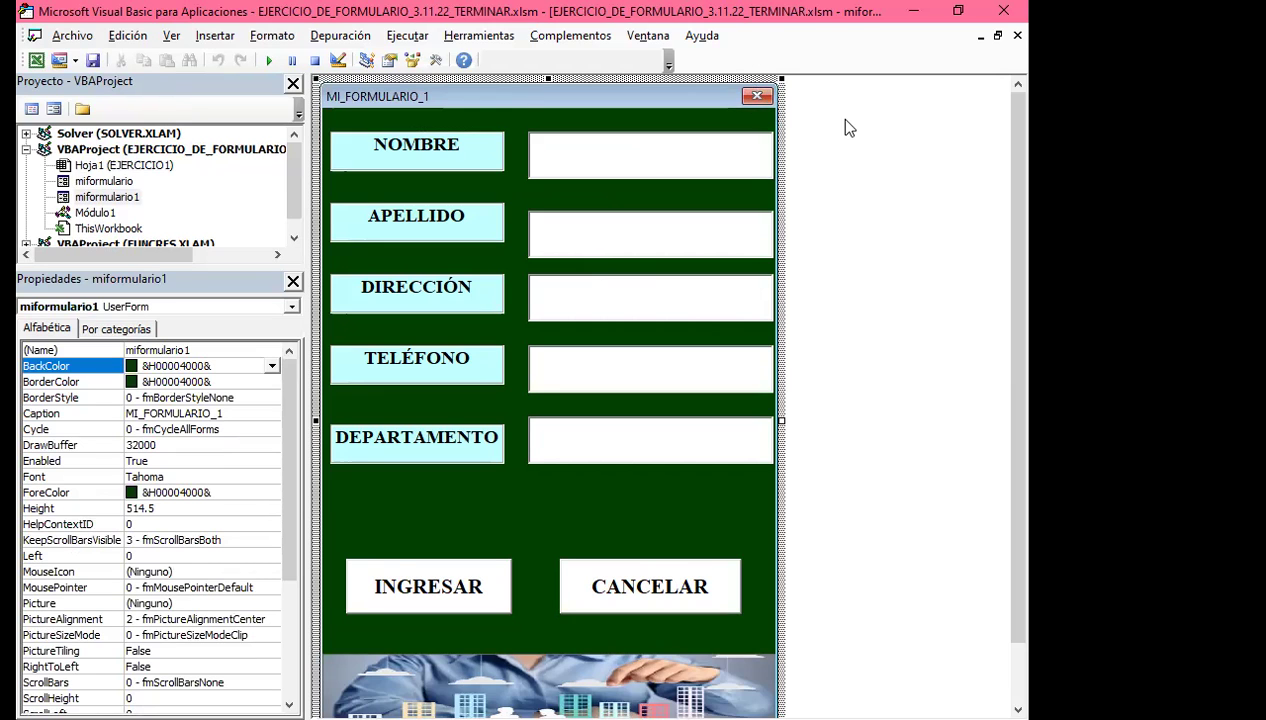
pyautogui.hotkey('alt', 'F11')
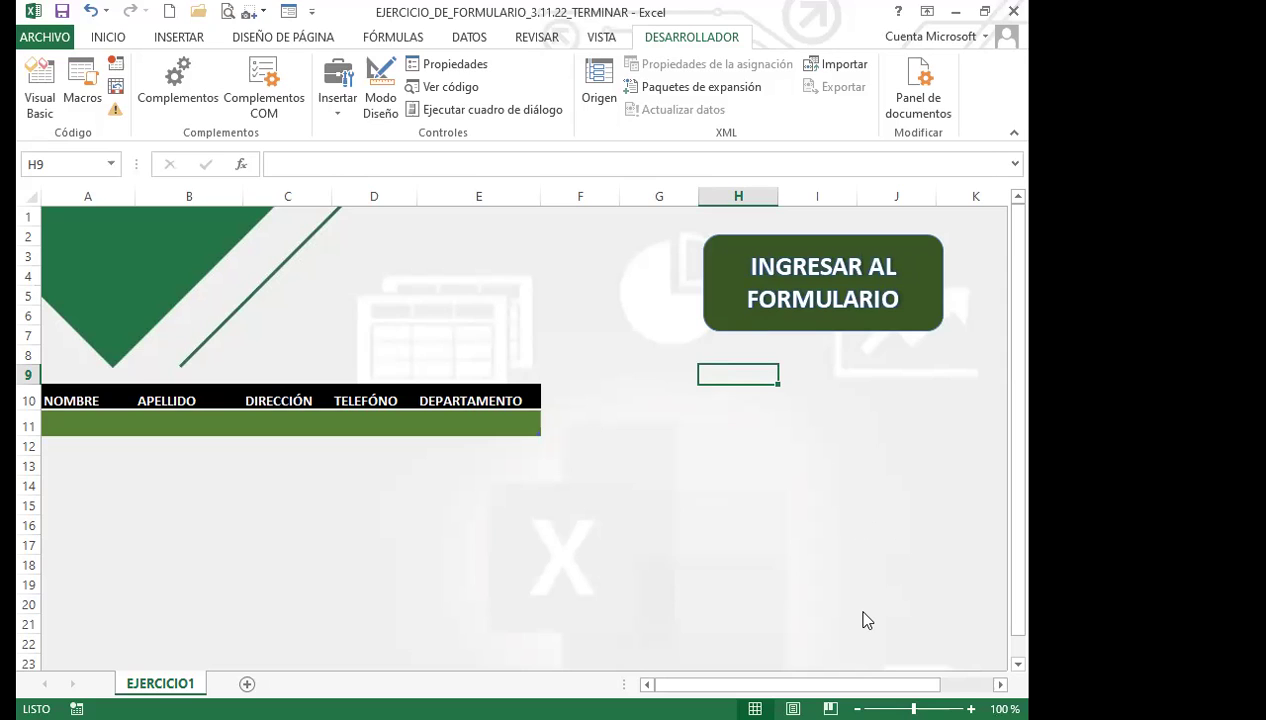
pyautogui.hotkey('alt', 'F11')
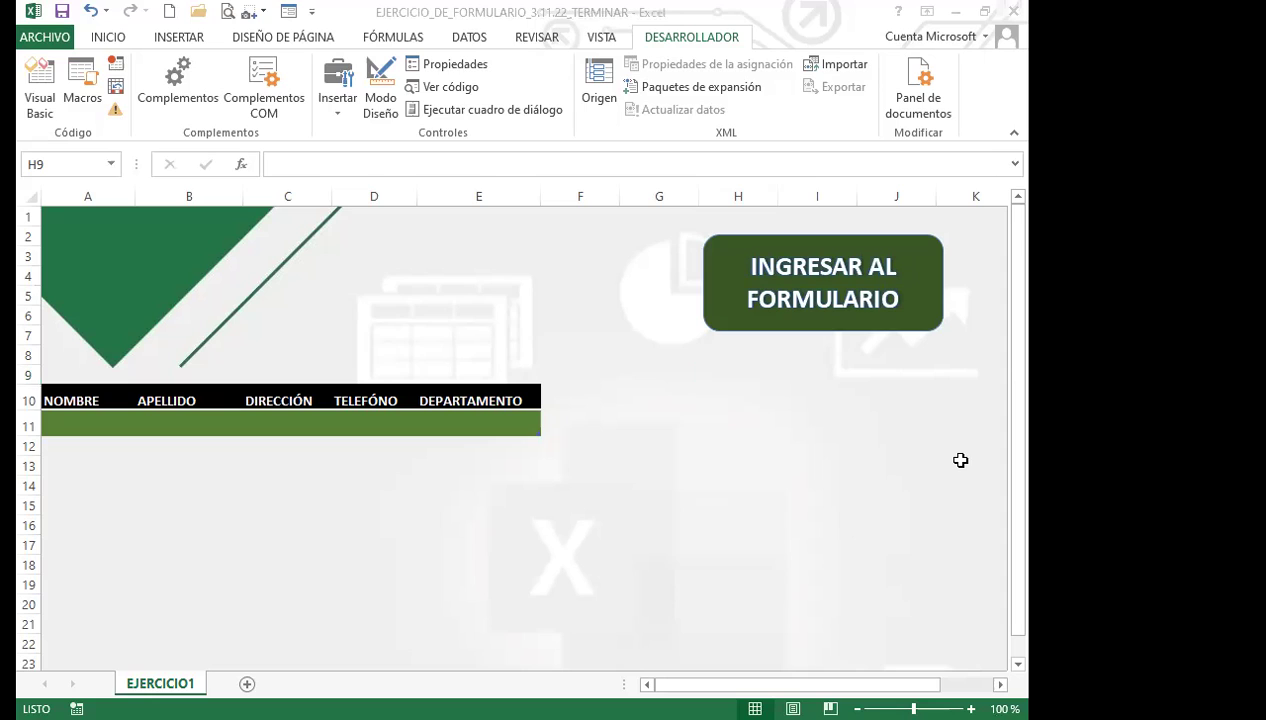
pyautogui.click(809, 537)
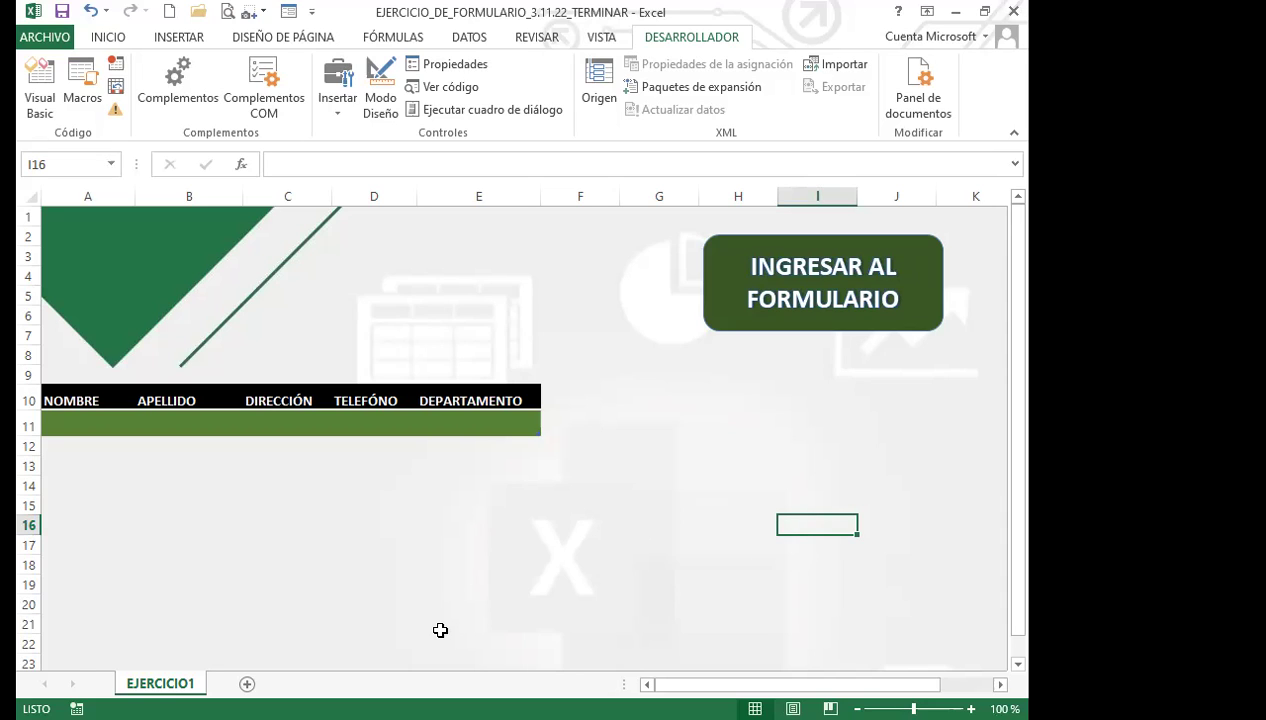
pyautogui.hotkey('alt', 'F11')
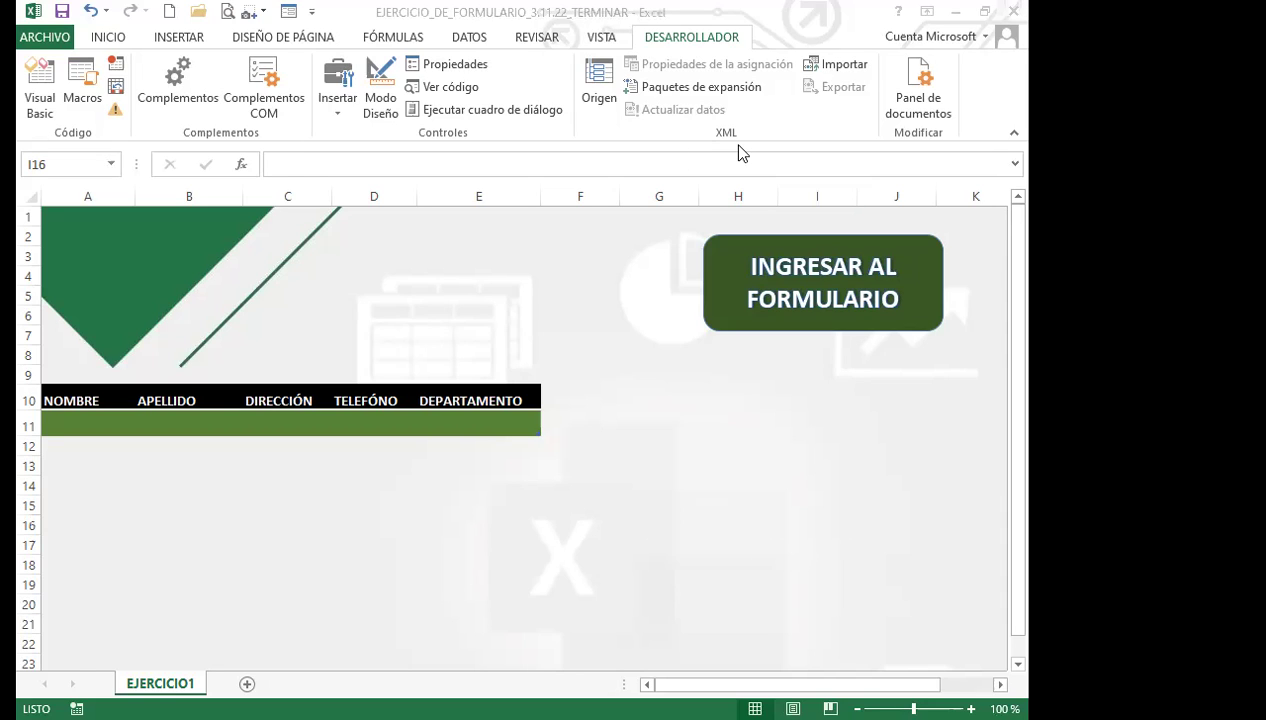
pyautogui.click(603, 468)
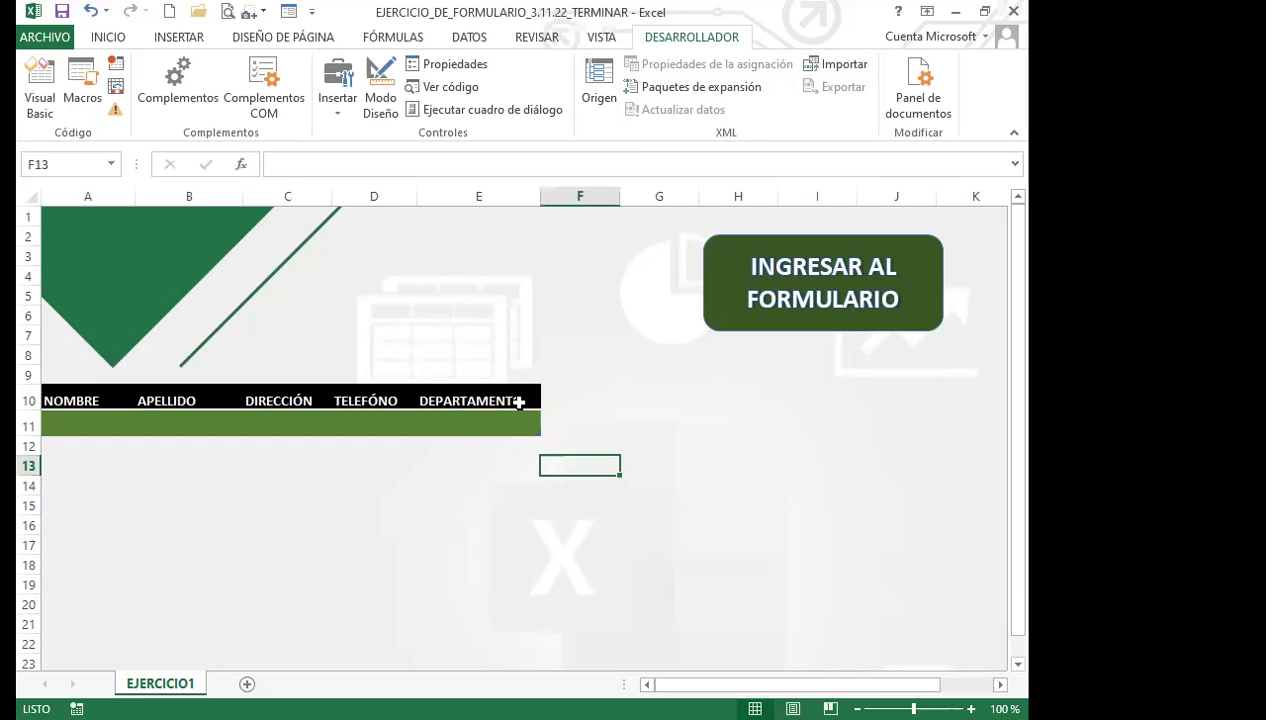
pyautogui.click(745, 444)
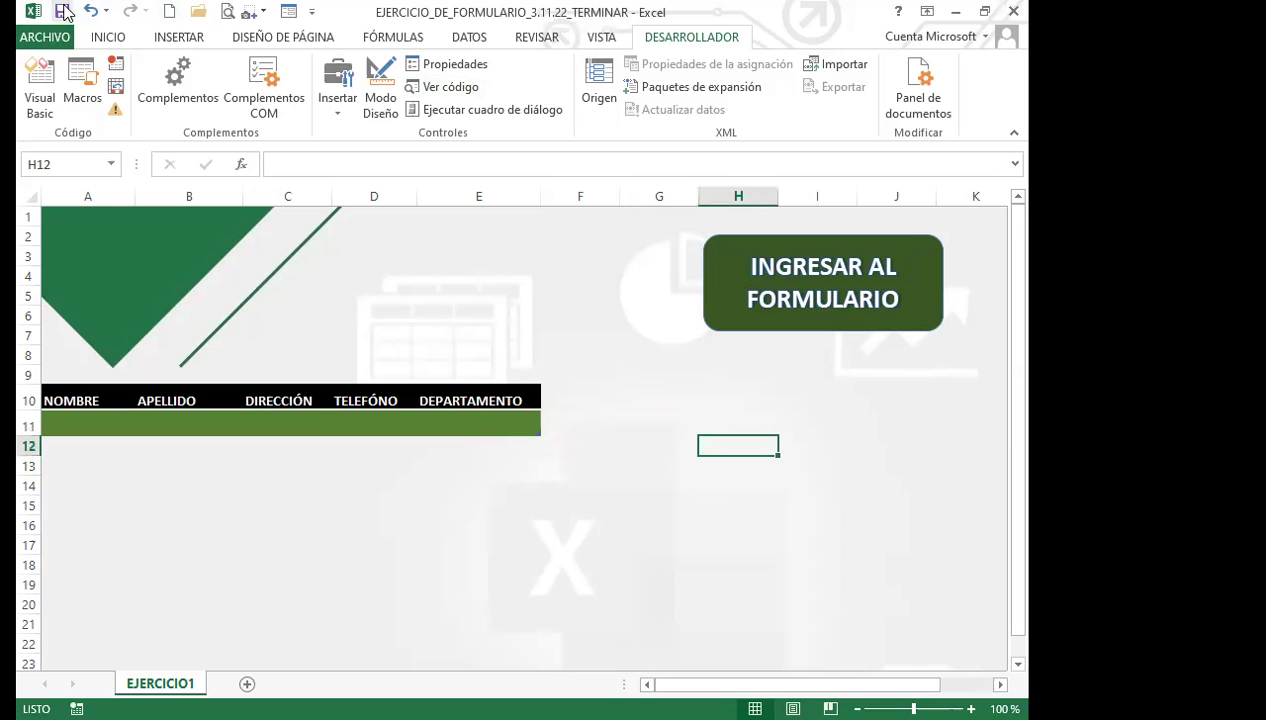
pyautogui.click(641, 350)
# Close the exercise workbook
pyautogui.click(1013, 12)
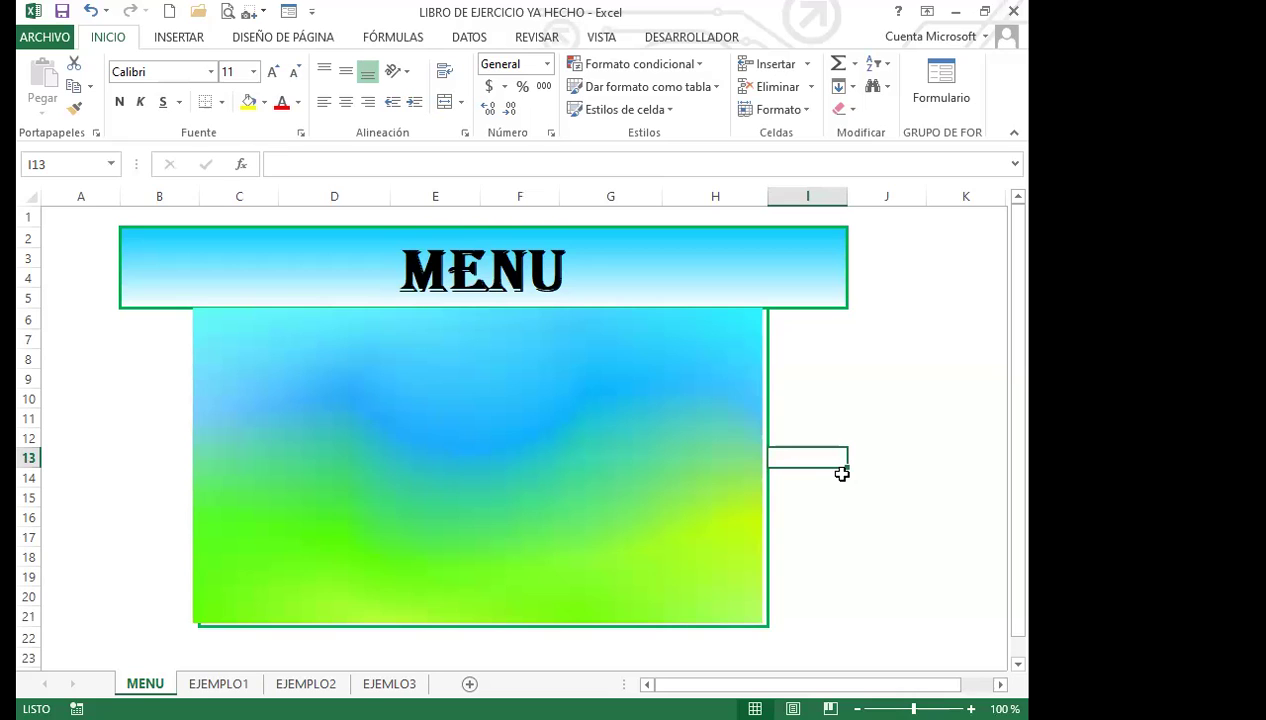
pyautogui.click(565, 568)
pyautogui.click(812, 573)
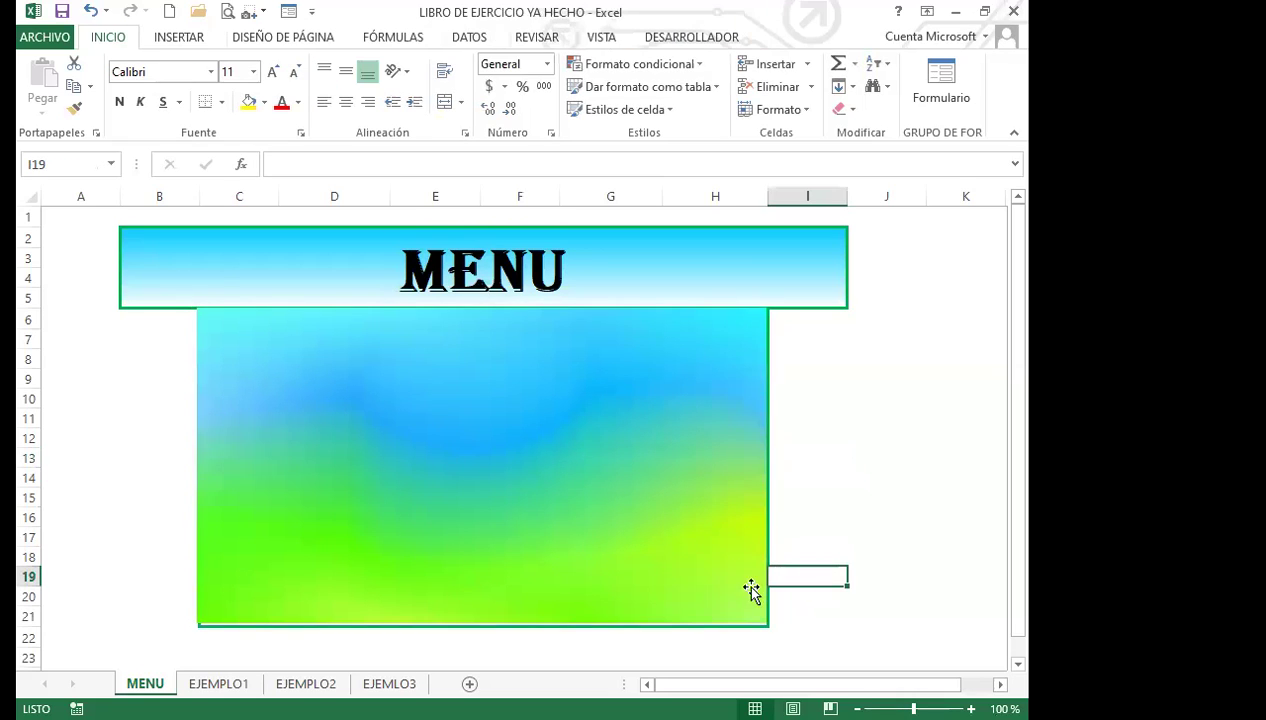
pyautogui.click(490, 600)
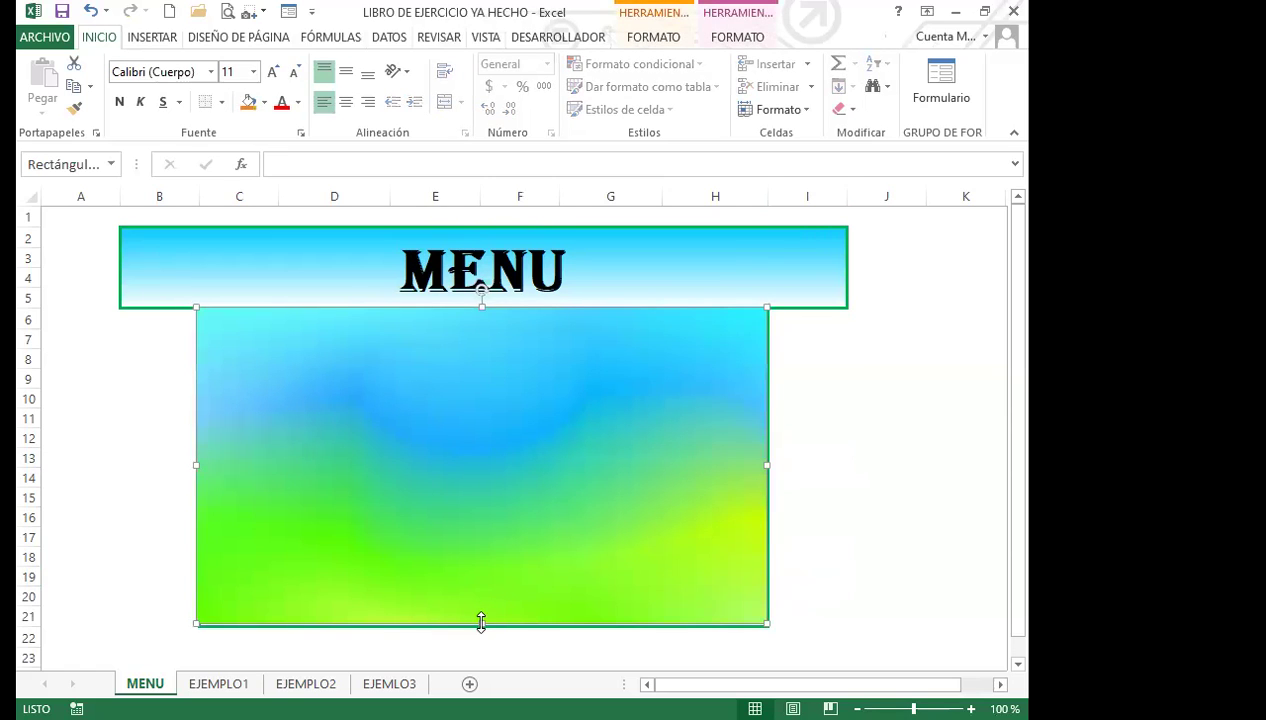
pyautogui.click(480, 623)
pyautogui.click(822, 556)
pyautogui.click(585, 527)
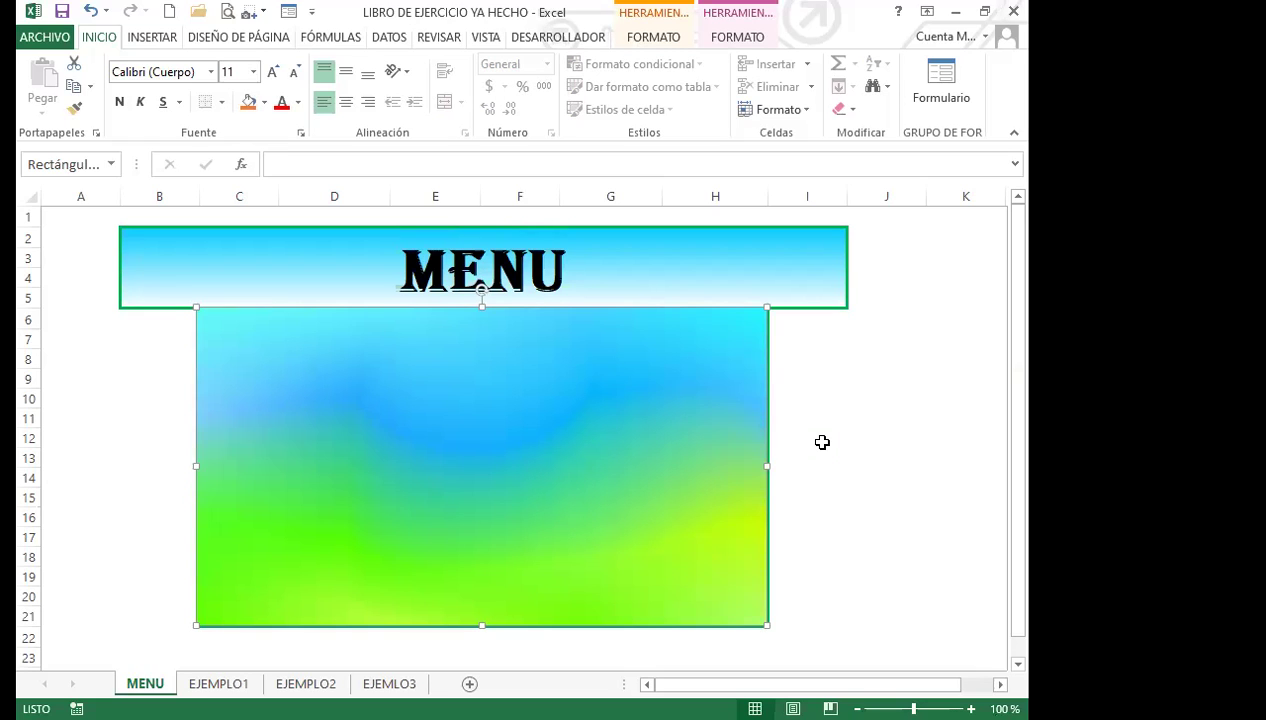
pyautogui.click(884, 516)
pyautogui.click(116, 531)
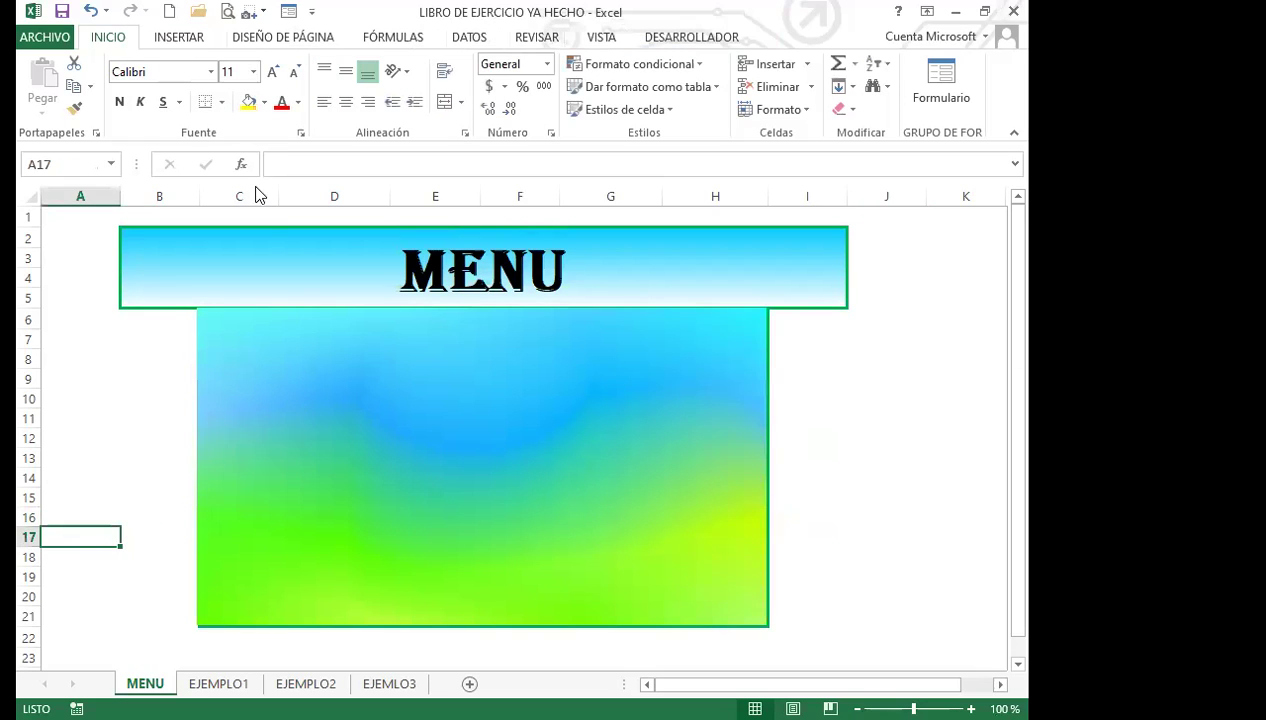
pyautogui.click(794, 412)
pyautogui.click(860, 436)
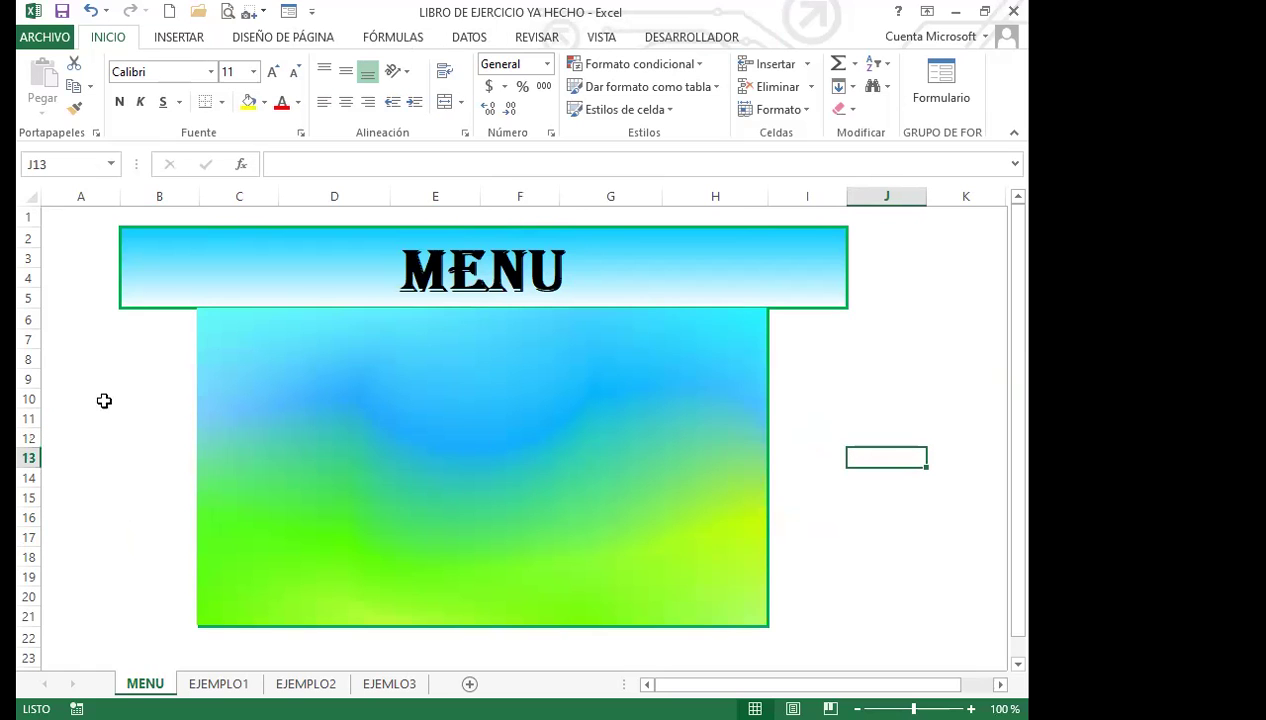
pyautogui.click(81, 452)
# Tour the EJEMPLO1, EJEMPLO2 and EJEMLO3 sheets twice, returning to MENU each time
pyautogui.hotkey('ctrl', 'pagedown')
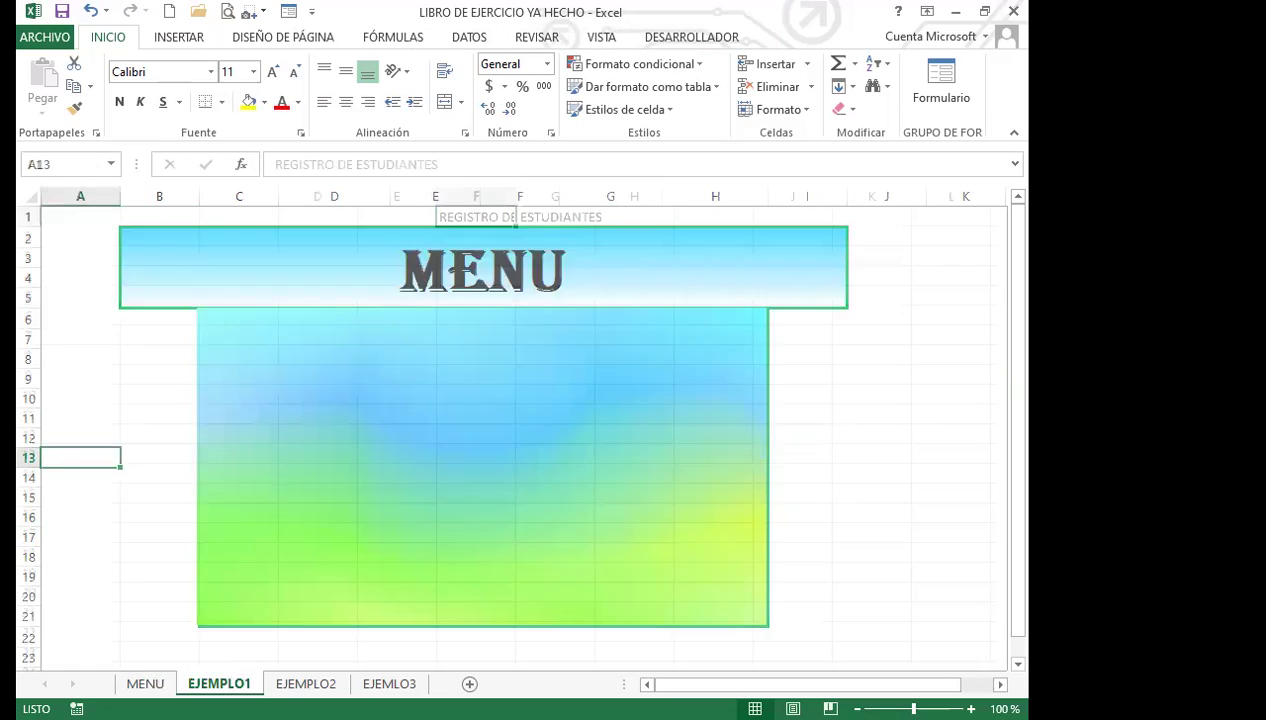
pyautogui.click(462, 355)
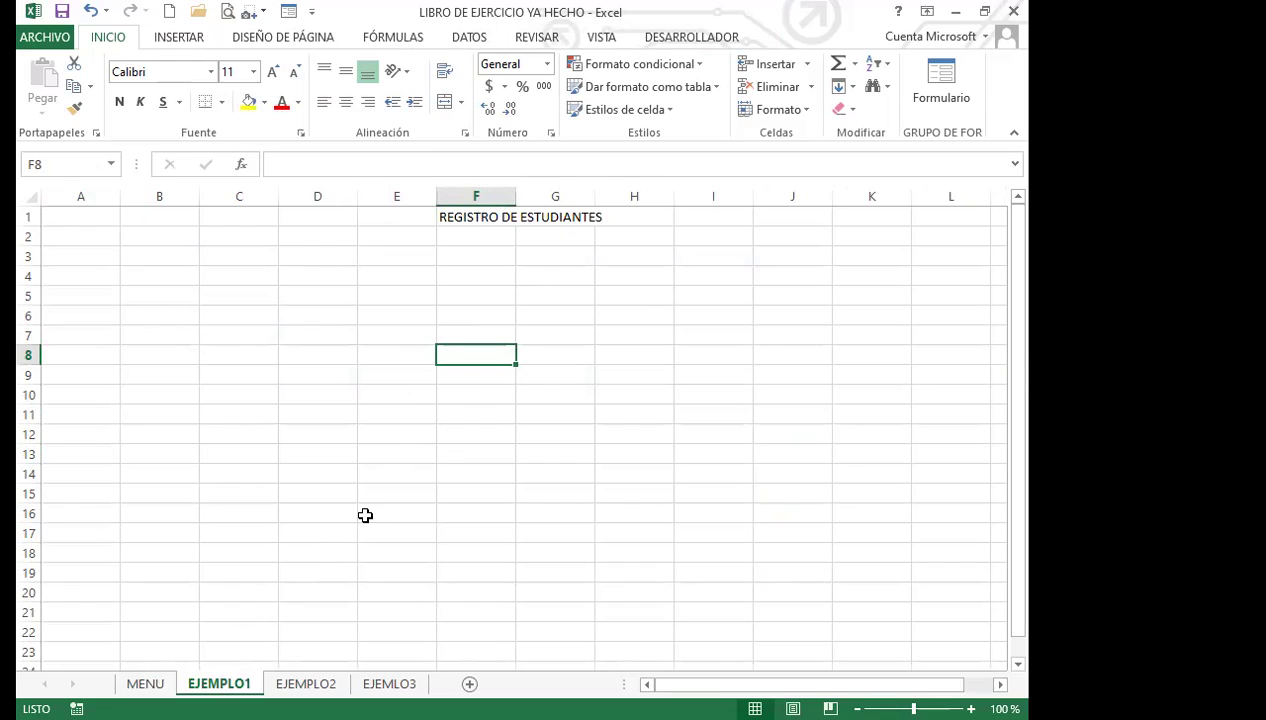
pyautogui.click(310, 684)
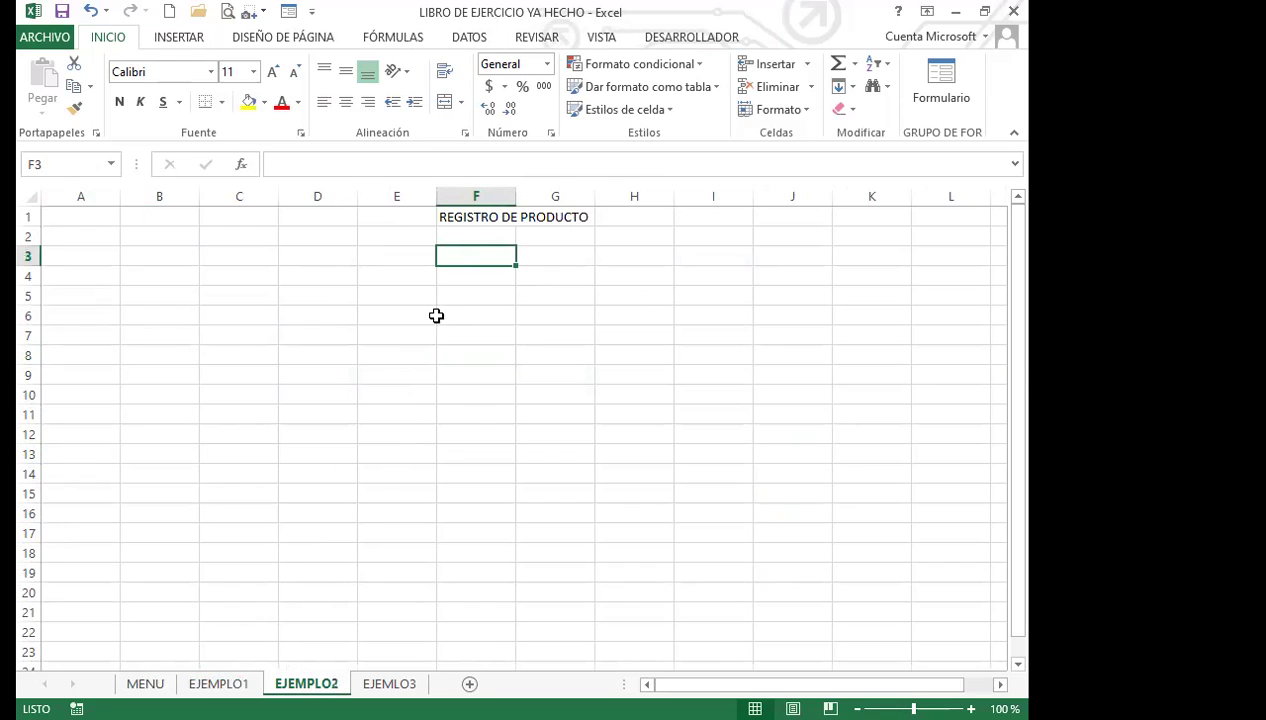
pyautogui.click(387, 684)
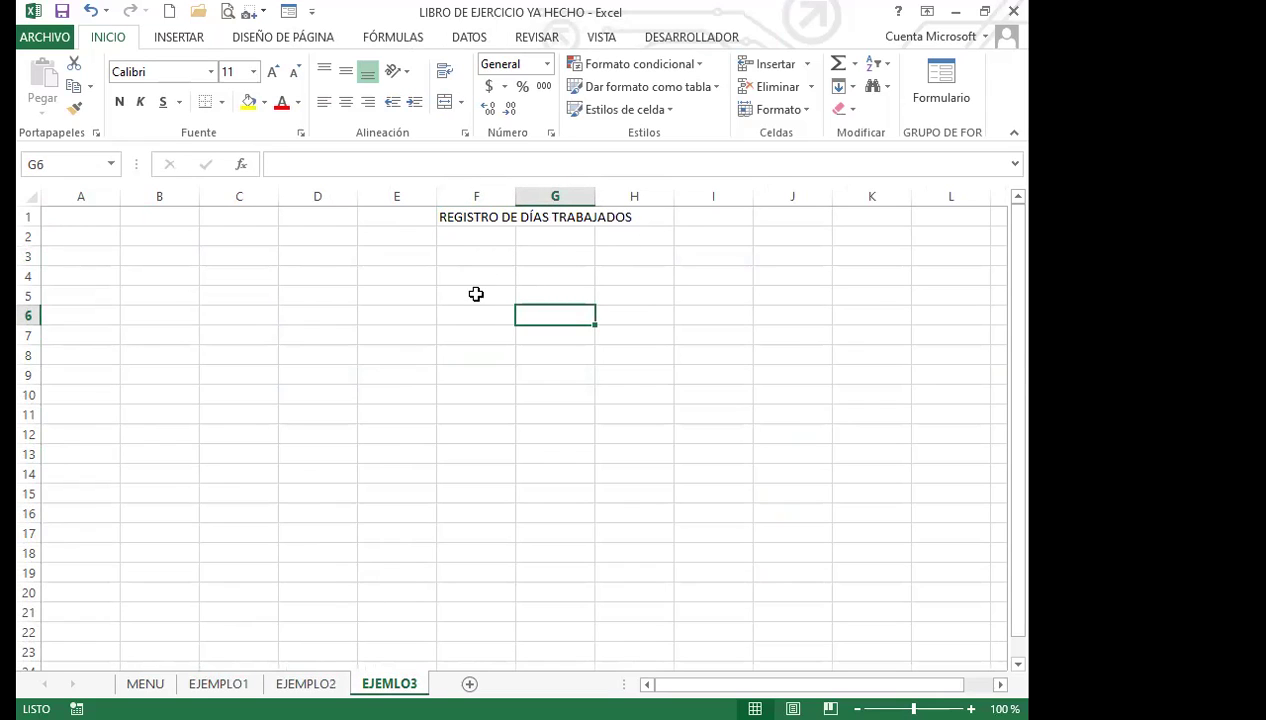
pyautogui.click(145, 684)
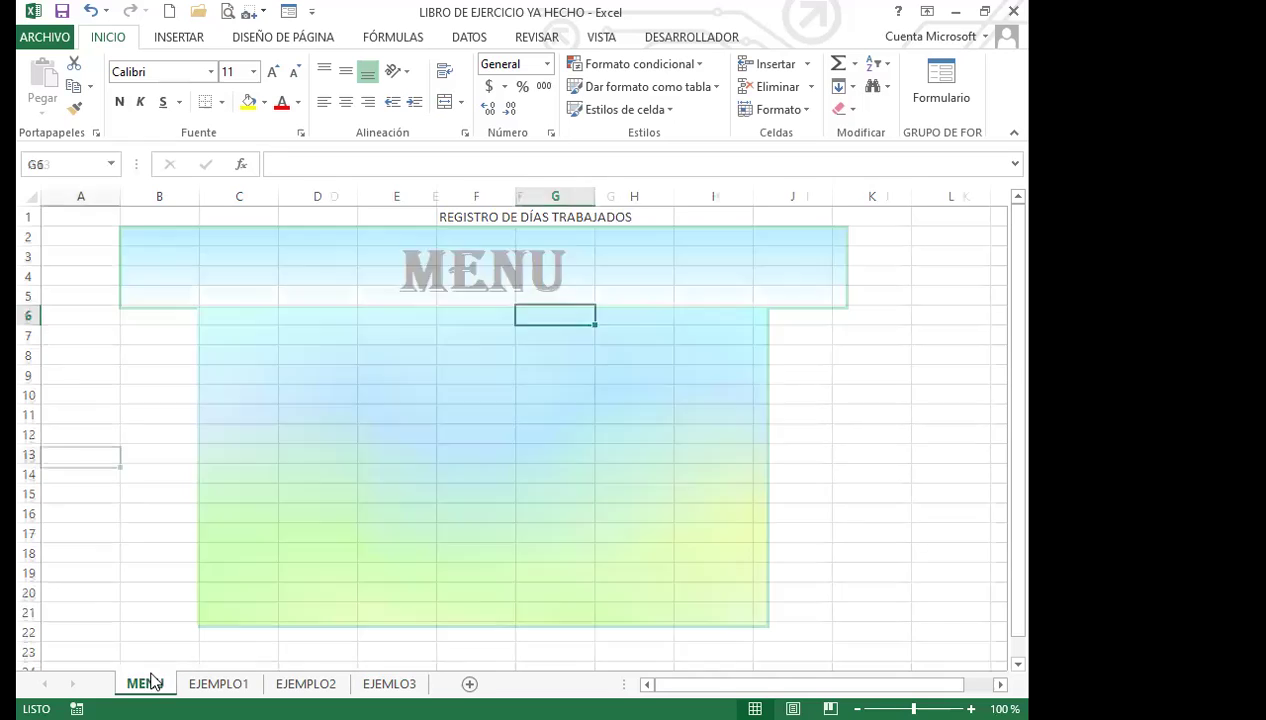
pyautogui.click(866, 494)
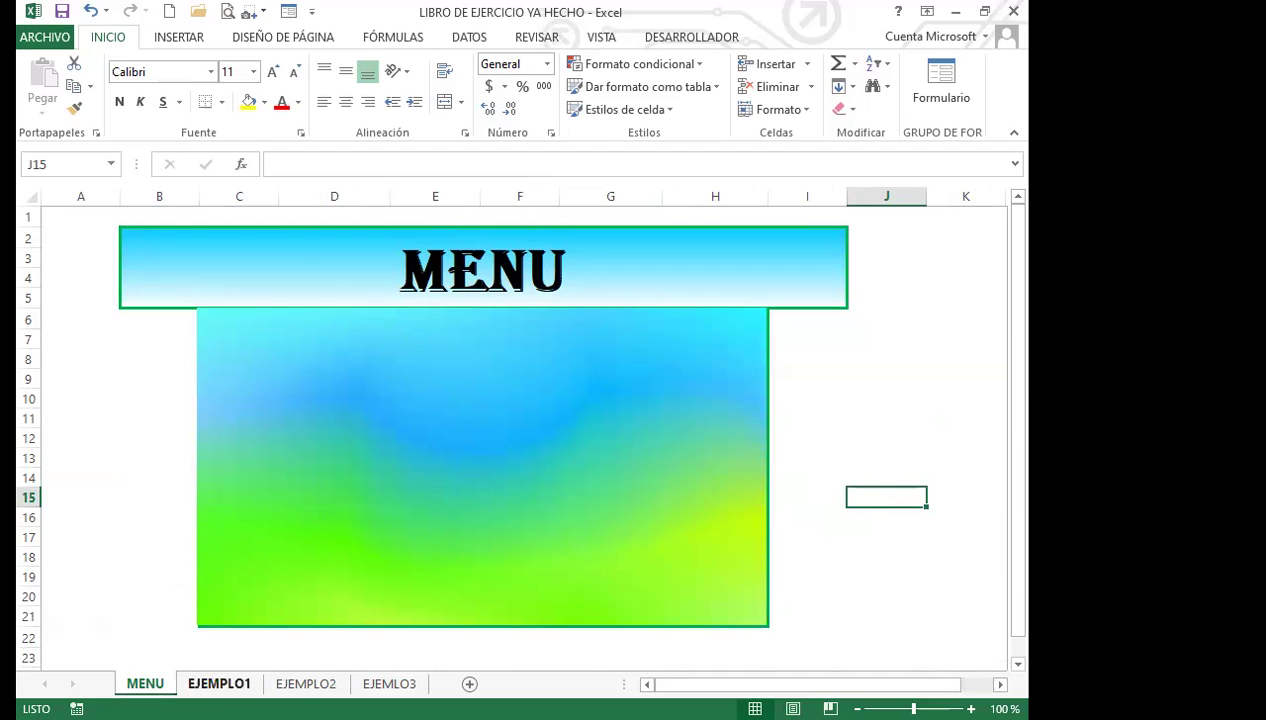
pyautogui.click(219, 683)
pyautogui.click(306, 683)
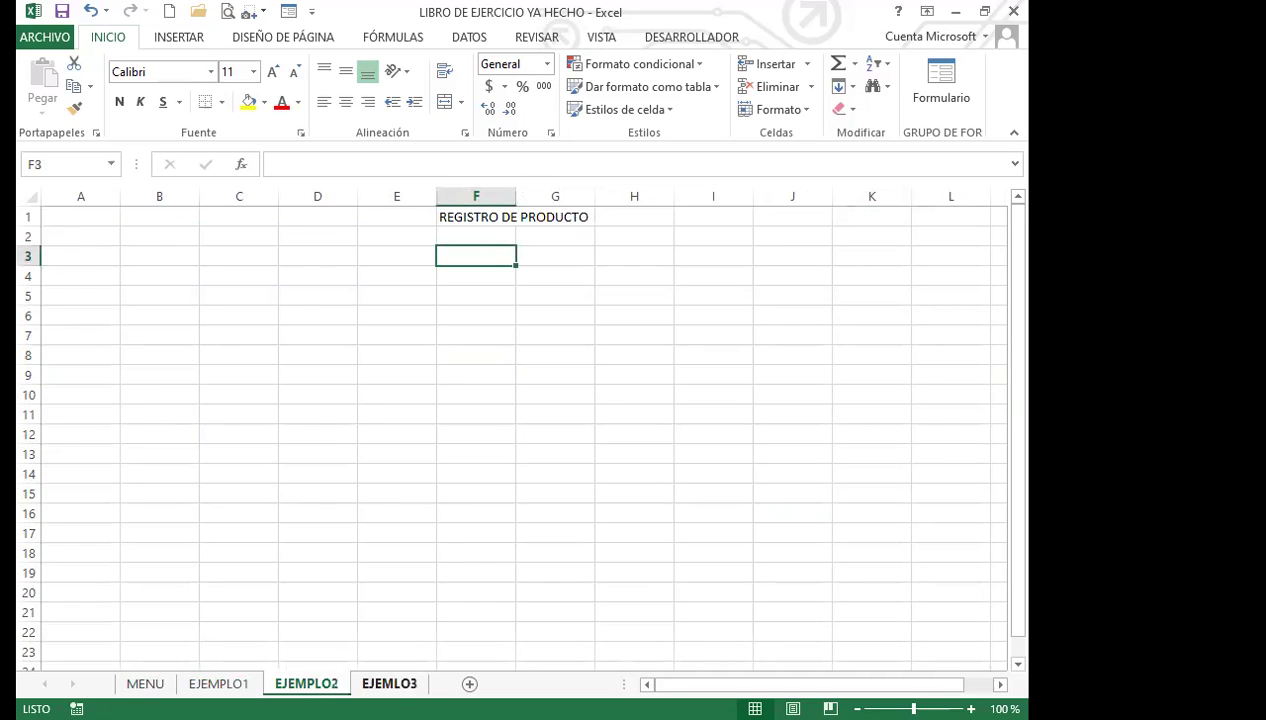
pyautogui.click(389, 683)
pyautogui.click(145, 683)
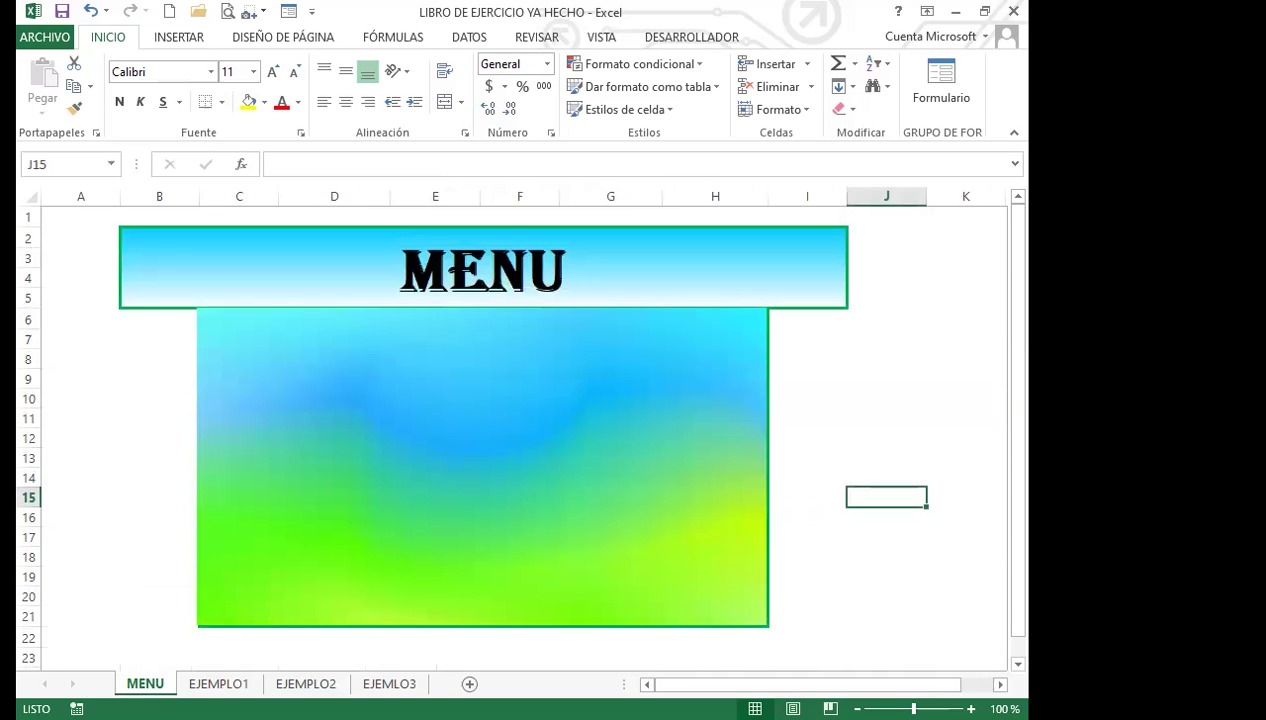
# Inspect cells G6, F4 and G4 on EJEMPLO1 and G7 on EJEMPLO2, then return to MENU
pyautogui.click(219, 683)
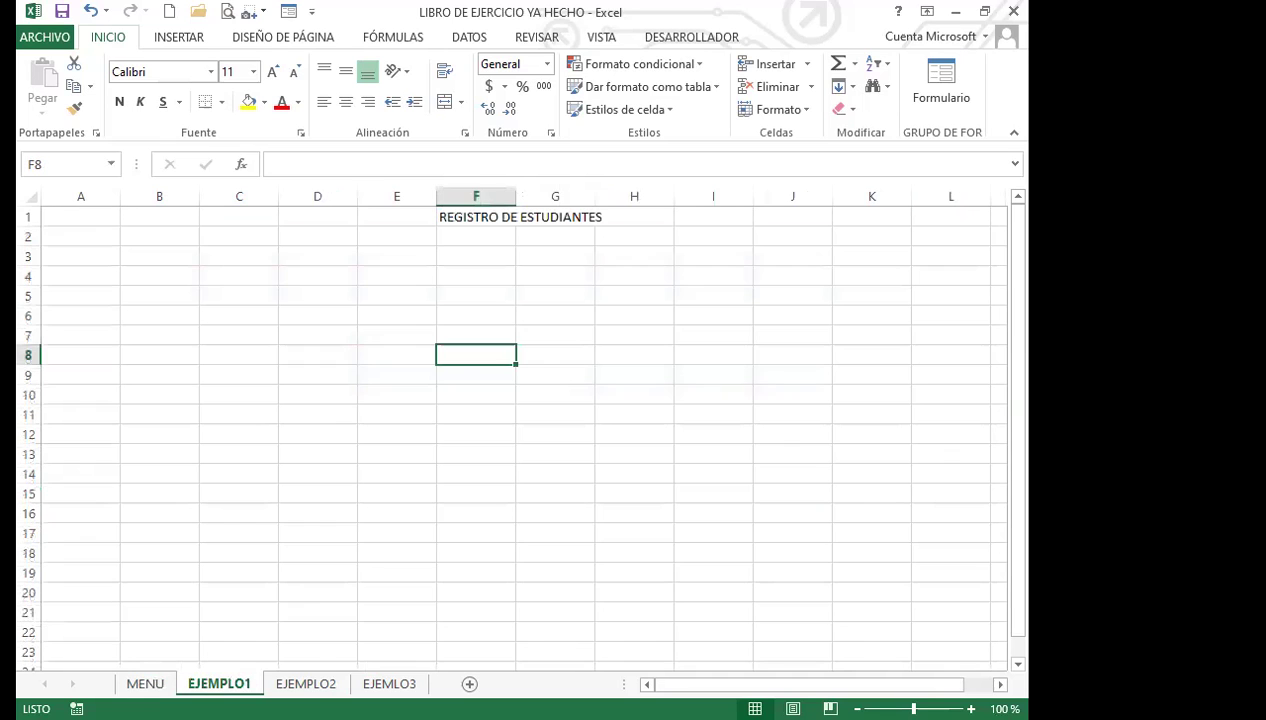
pyautogui.click(300, 550)
pyautogui.click(567, 314)
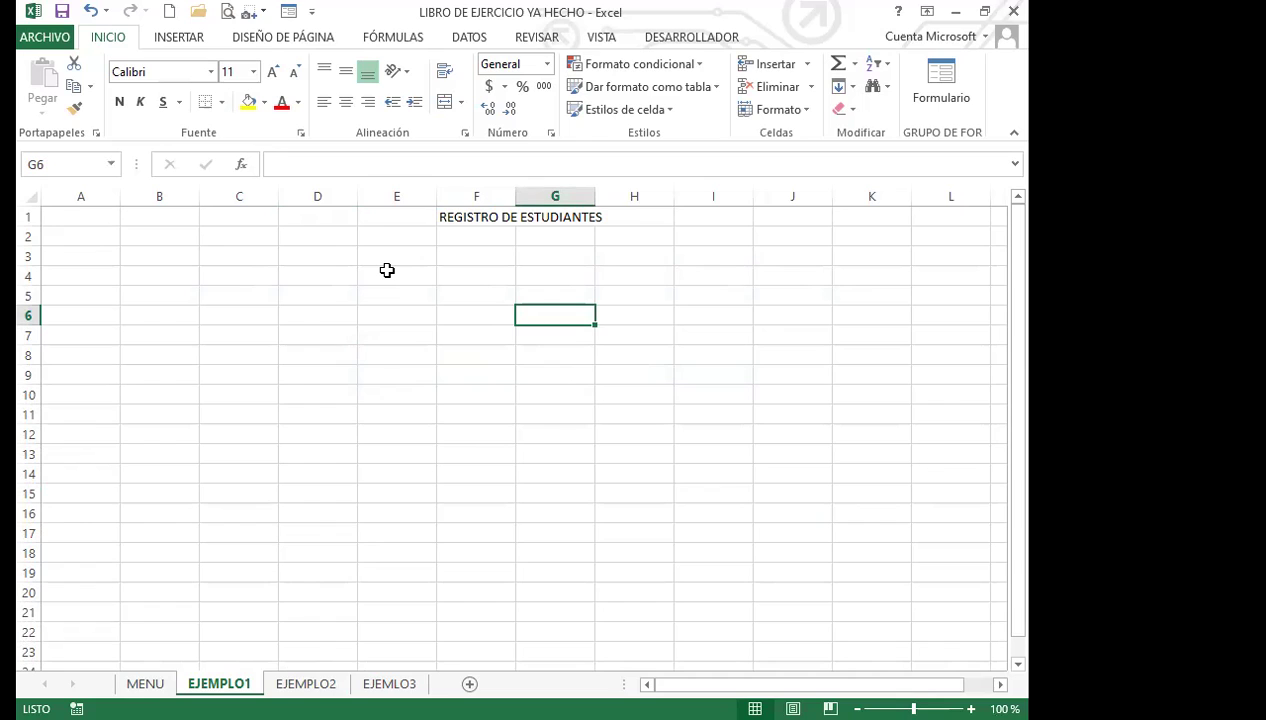
pyautogui.click(490, 276)
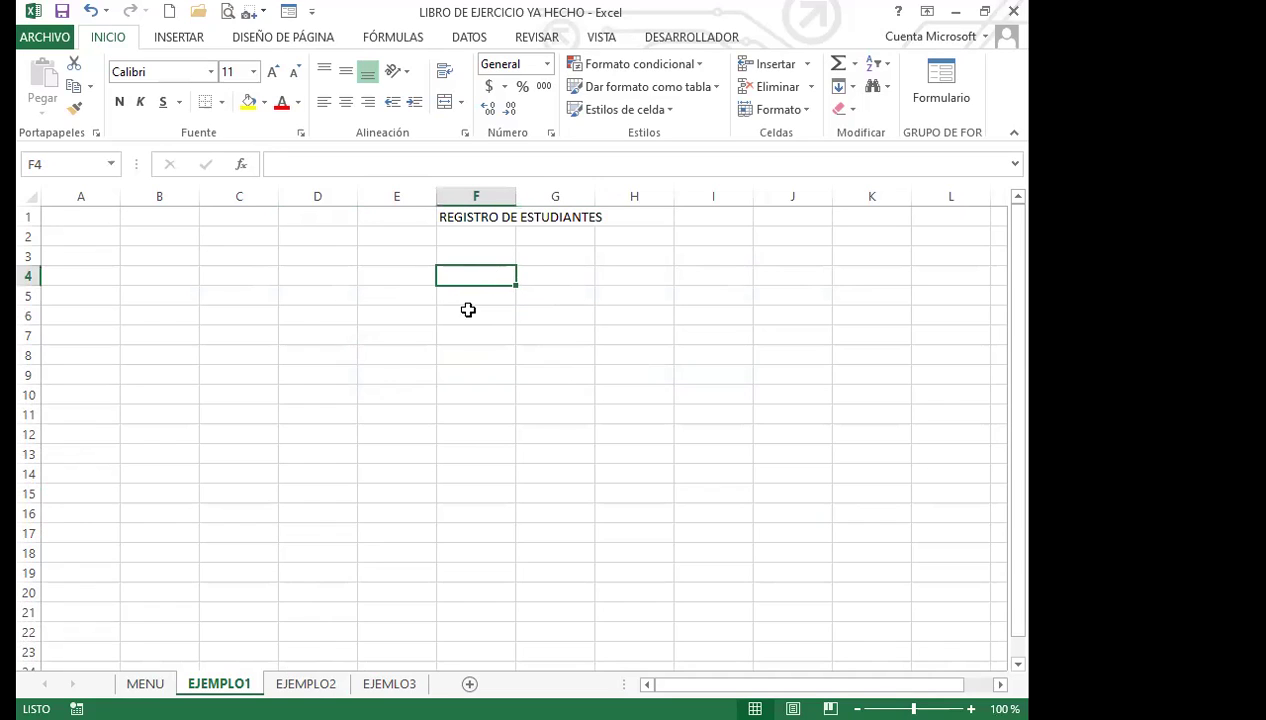
pyautogui.click(552, 277)
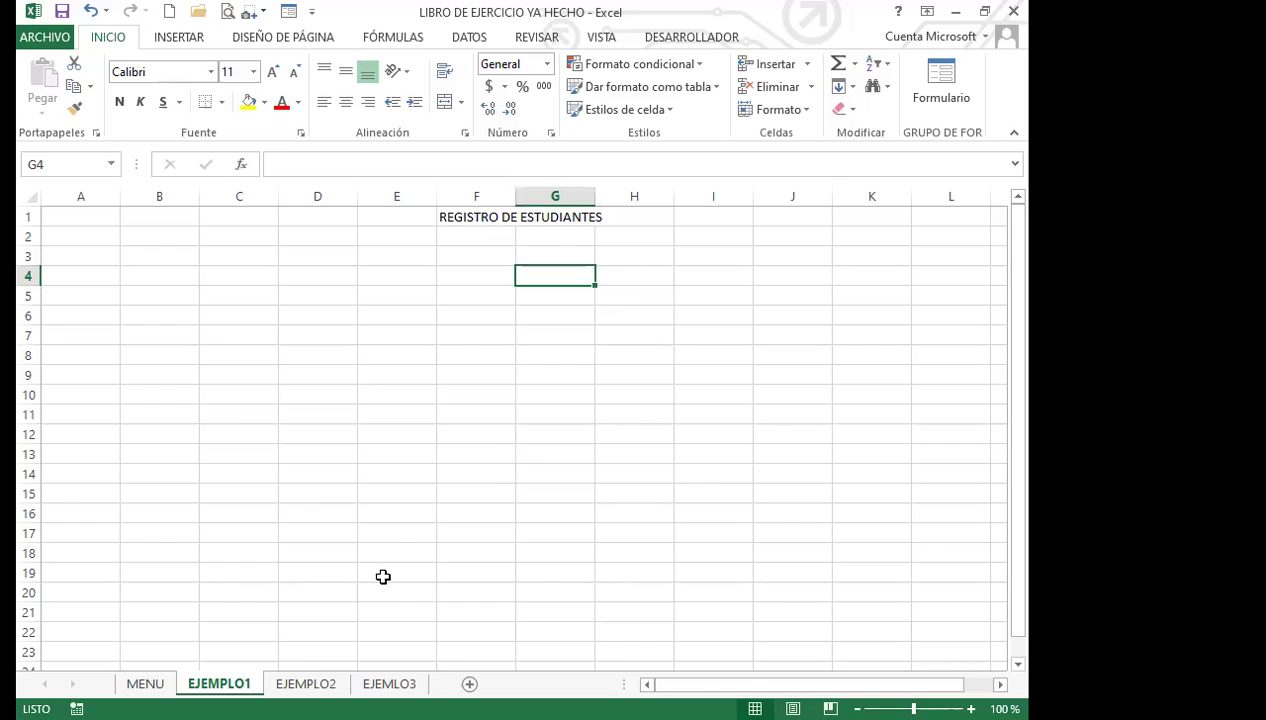
pyautogui.click(308, 684)
pyautogui.click(565, 333)
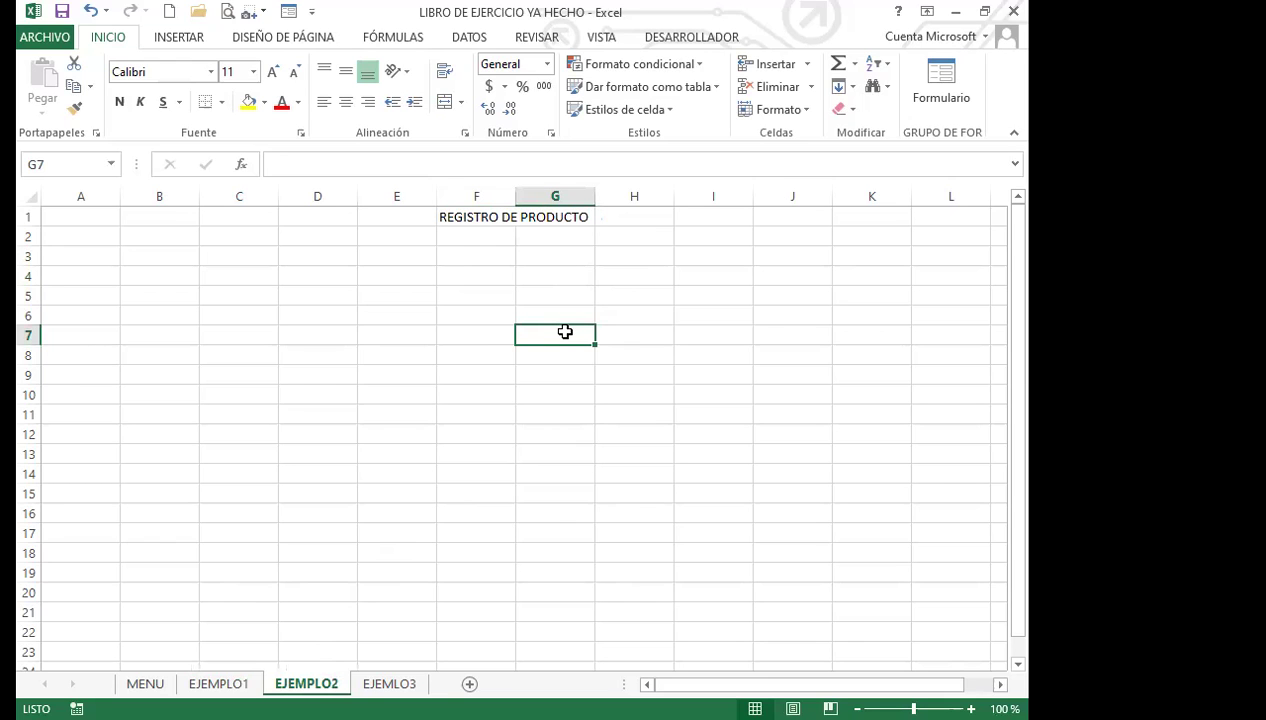
pyautogui.click(158, 684)
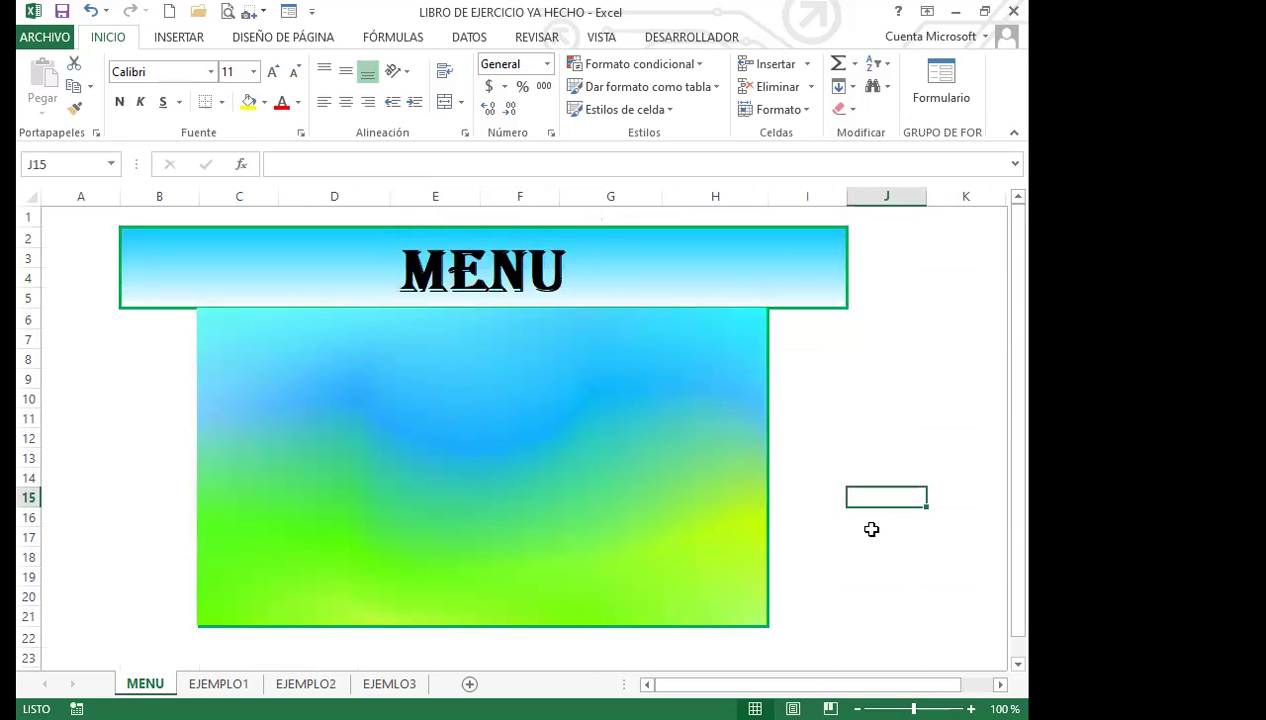
# Check cell F10 on EJEMPLO1, then move on to the EJEMLO3 sheet
pyautogui.click(218, 684)
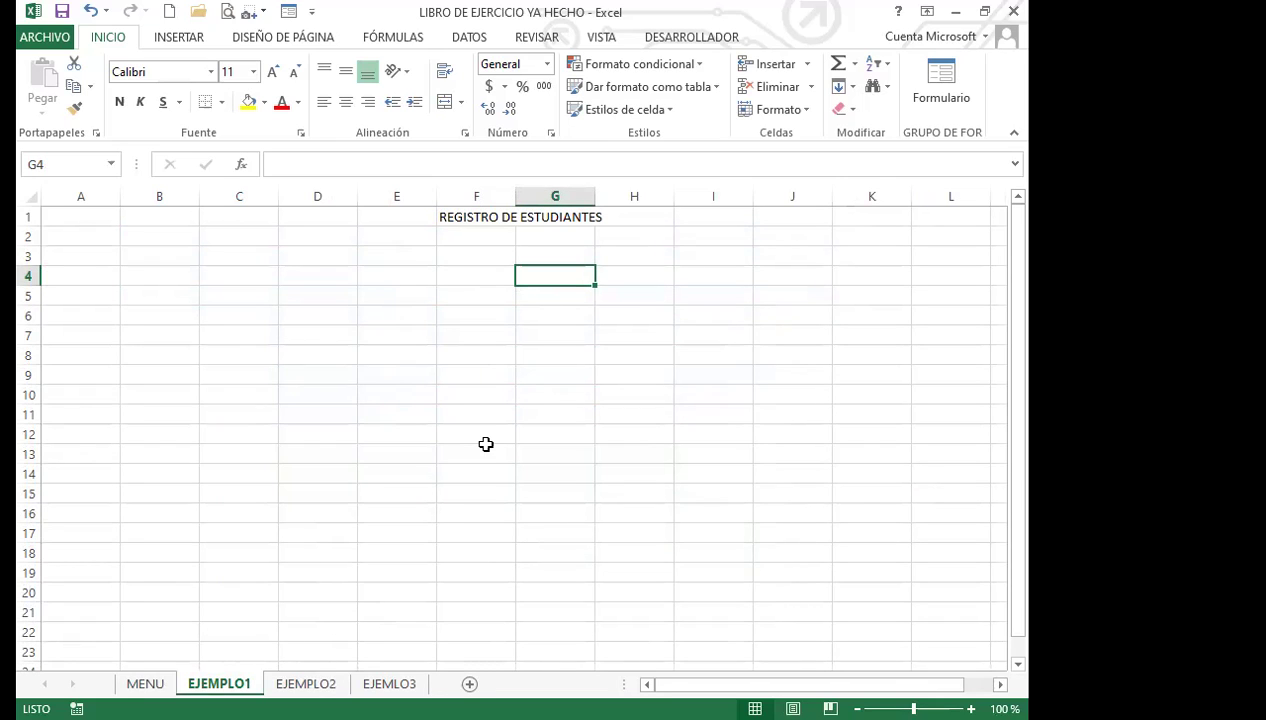
pyautogui.click(469, 393)
pyautogui.click(145, 684)
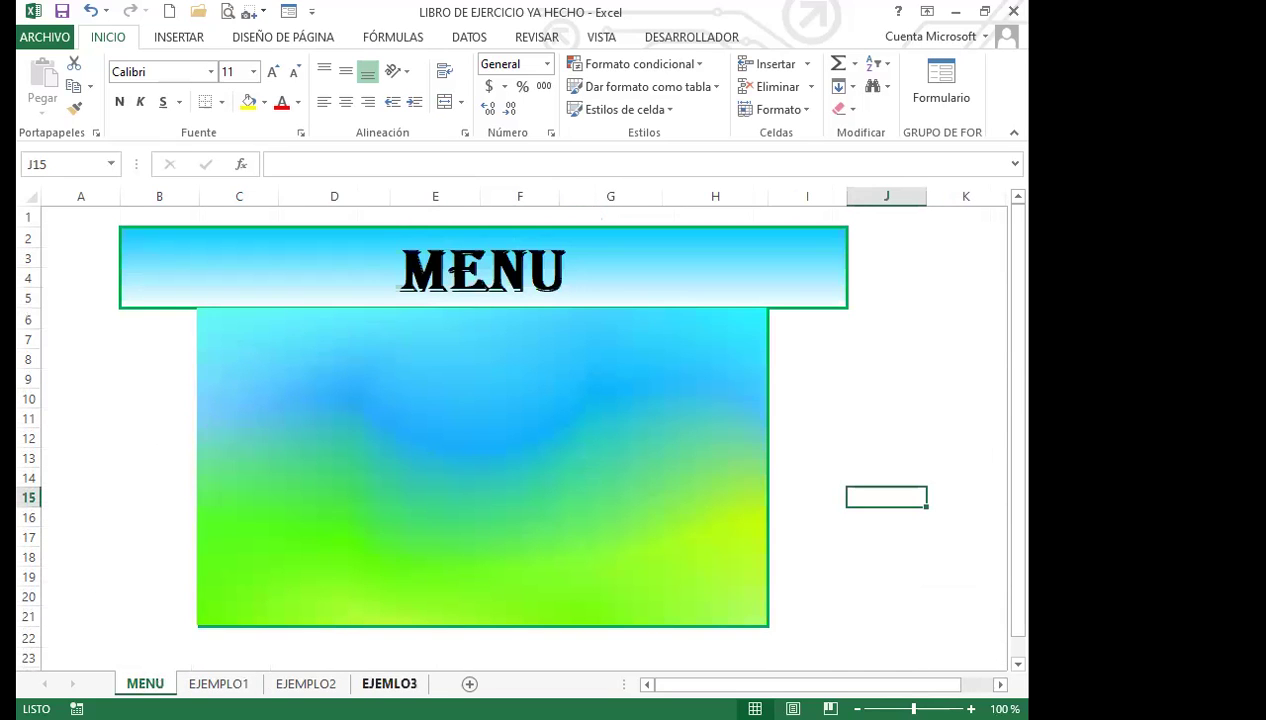
pyautogui.click(389, 684)
pyautogui.click(460, 450)
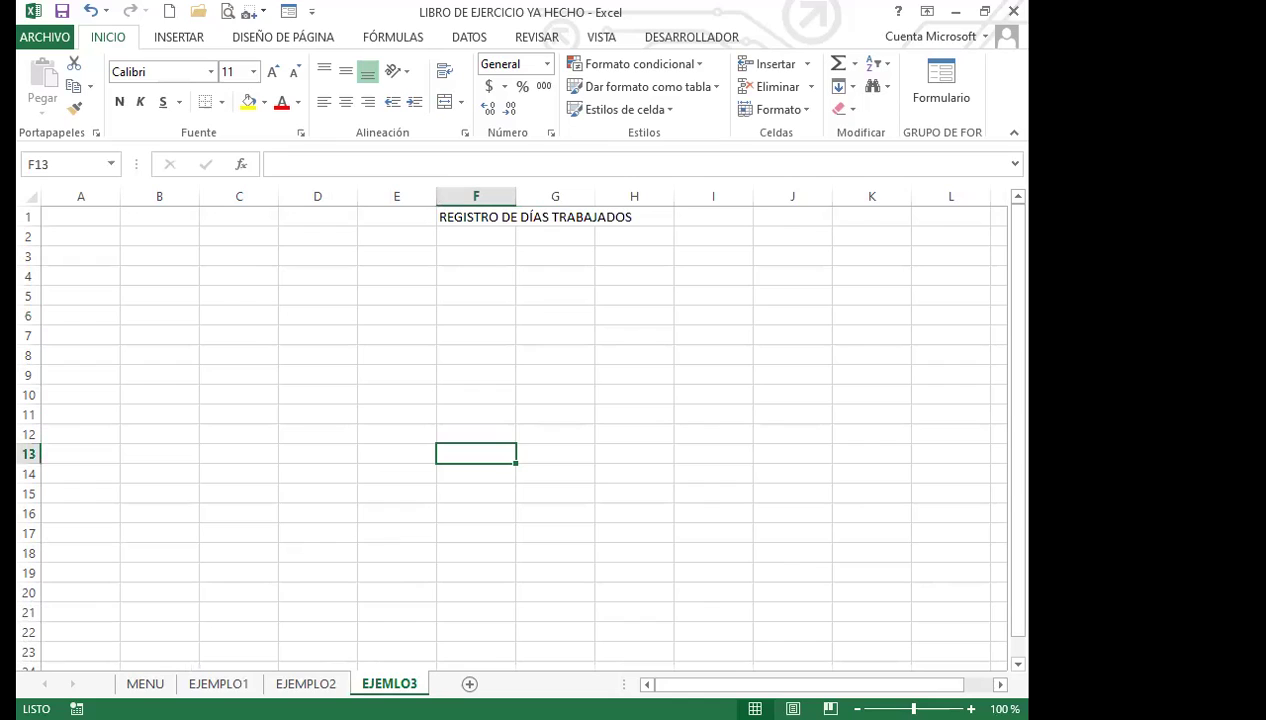
# Rename the EJEMLO3 sheet tab to EJEMPLO3 by inserting the missing P
pyautogui.doubleClick(390, 684)
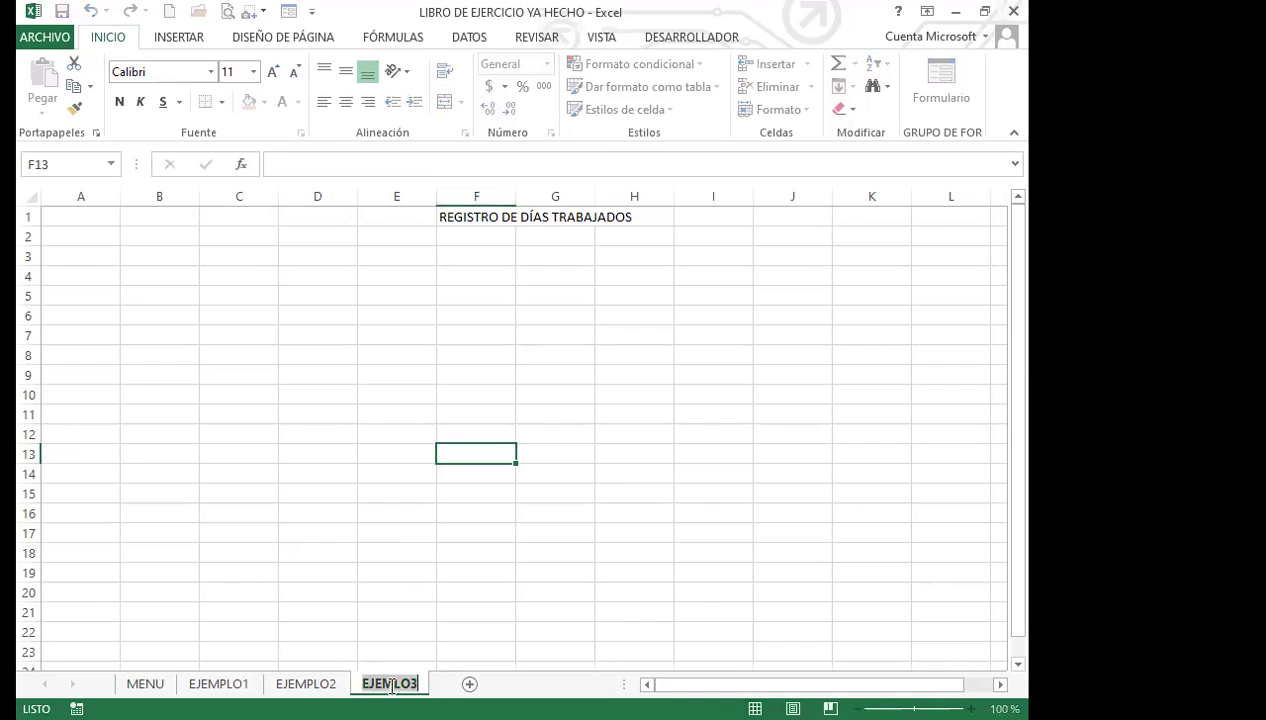
pyautogui.click(390, 684)
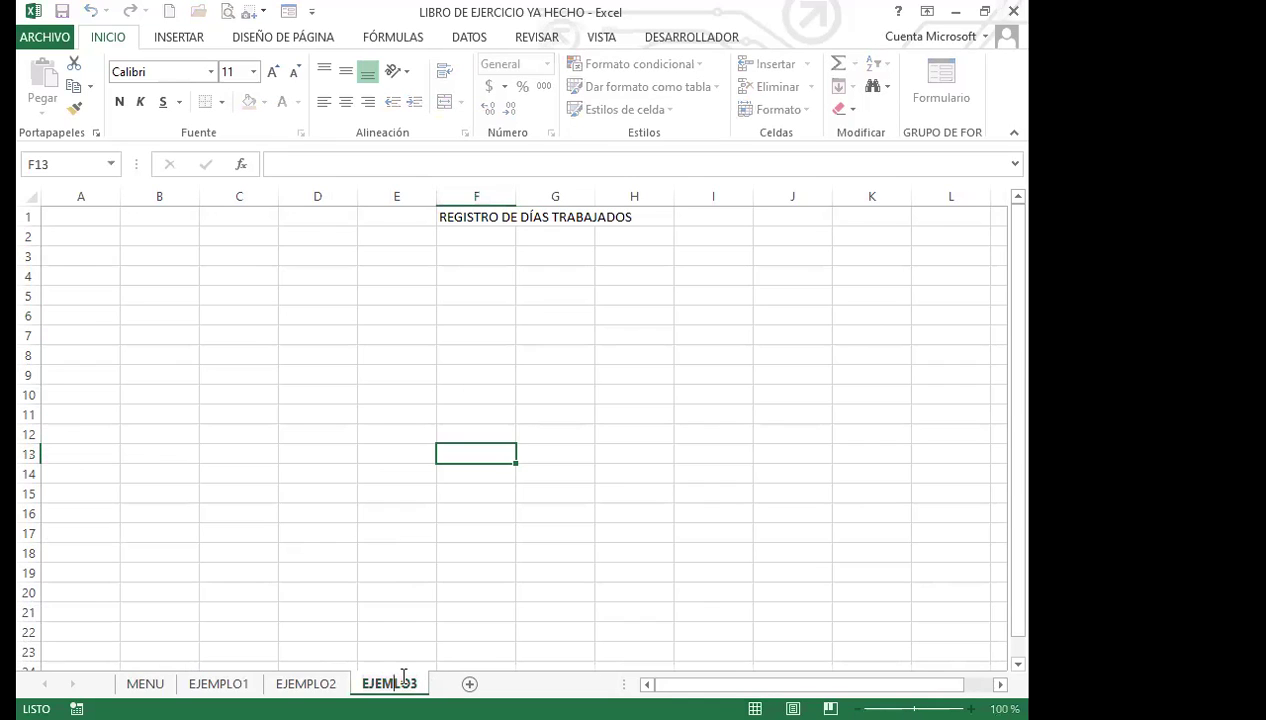
pyautogui.write('P')
pyautogui.click(469, 610)
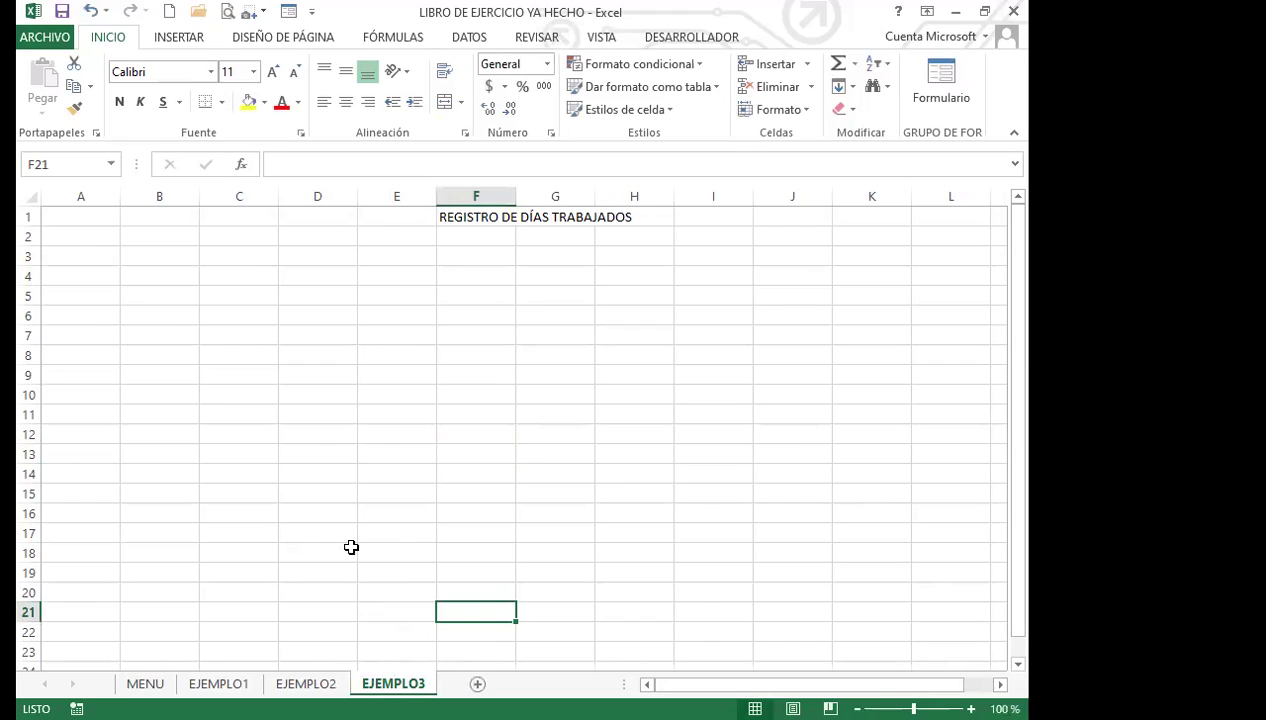
# Inspect cells G5, F4 and G7 on EJEMPLO3, then bring up the developer commands
pyautogui.click(528, 300)
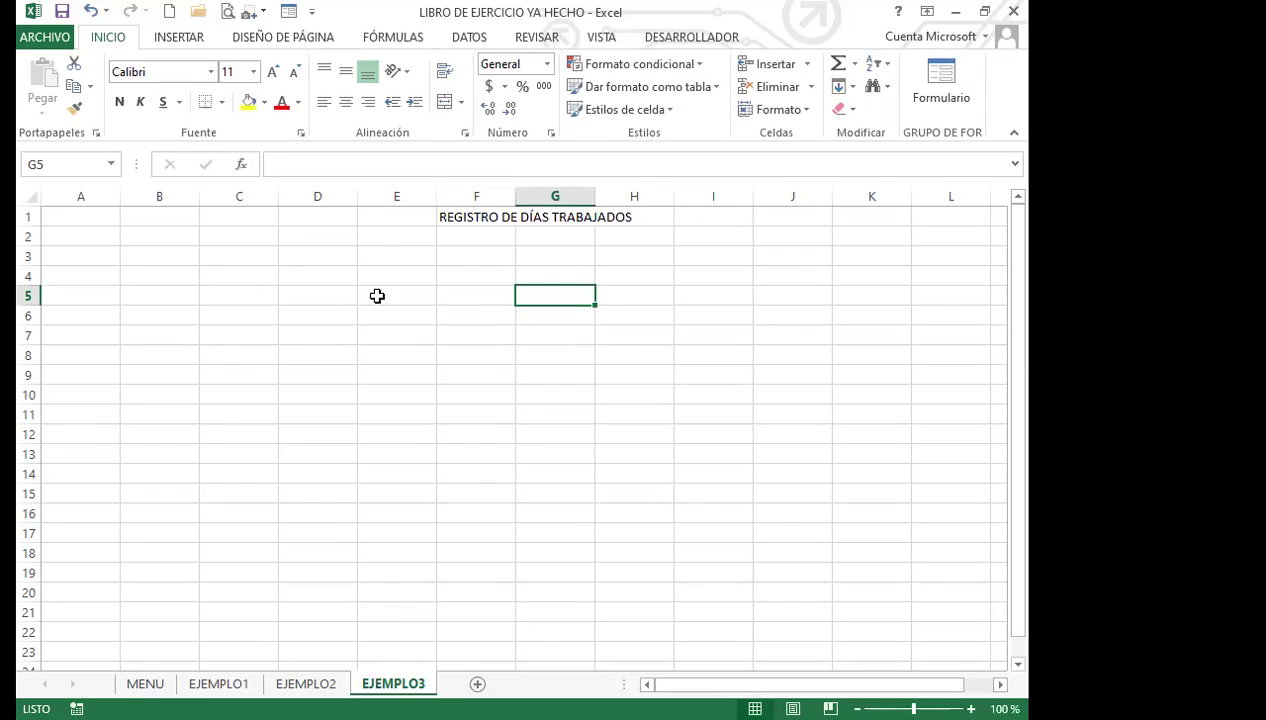
pyautogui.click(442, 284)
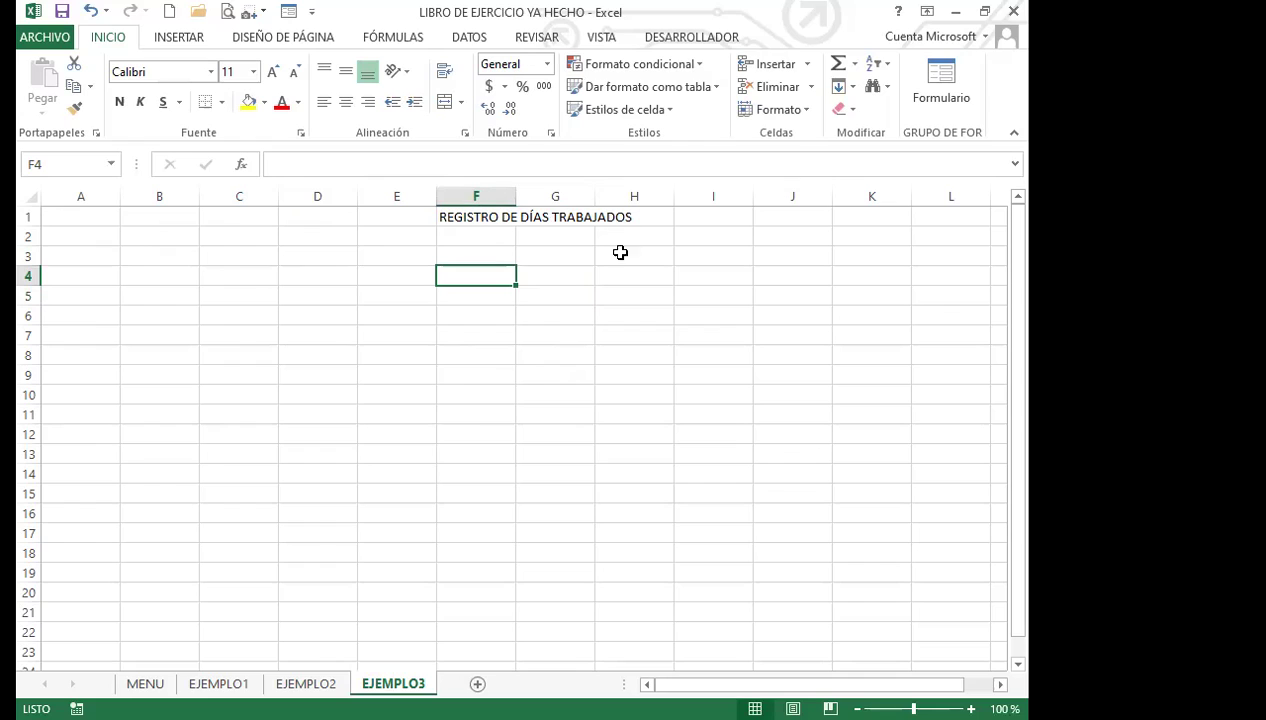
pyautogui.click(533, 332)
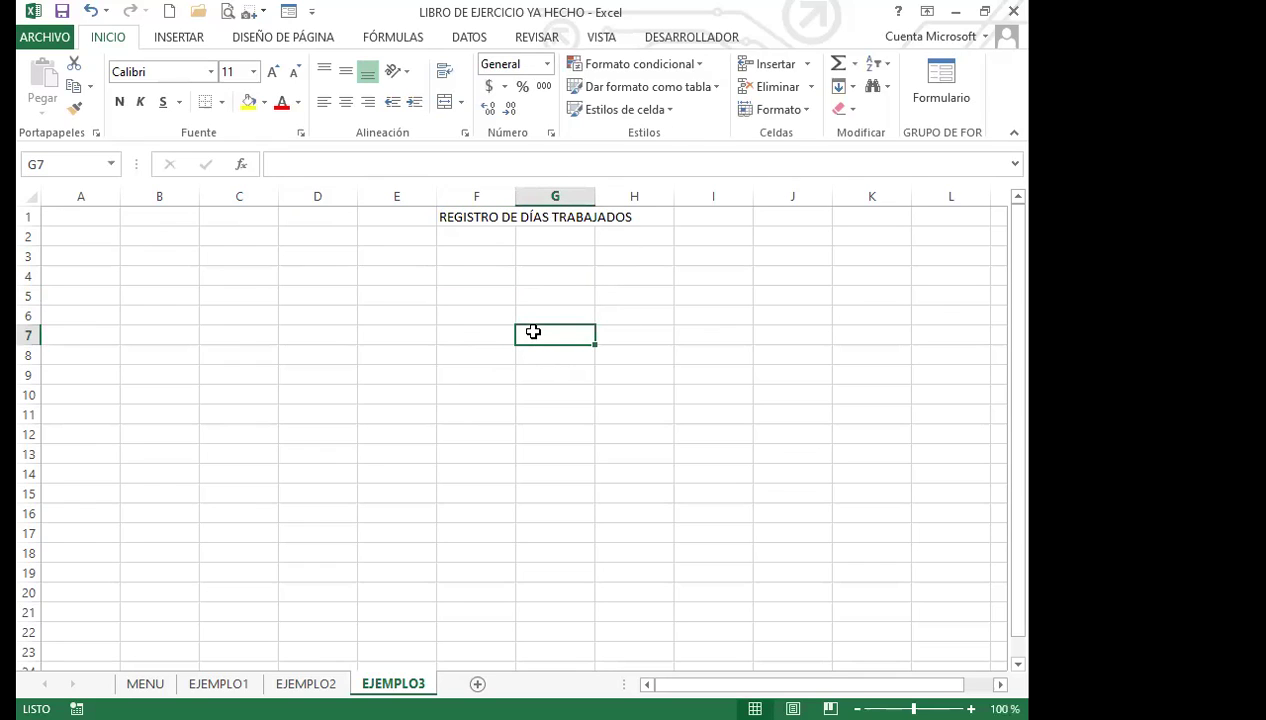
pyautogui.click(725, 38)
# Browse the project in the VBA editor and open the estudiante UserForm design
pyautogui.click(42, 68)
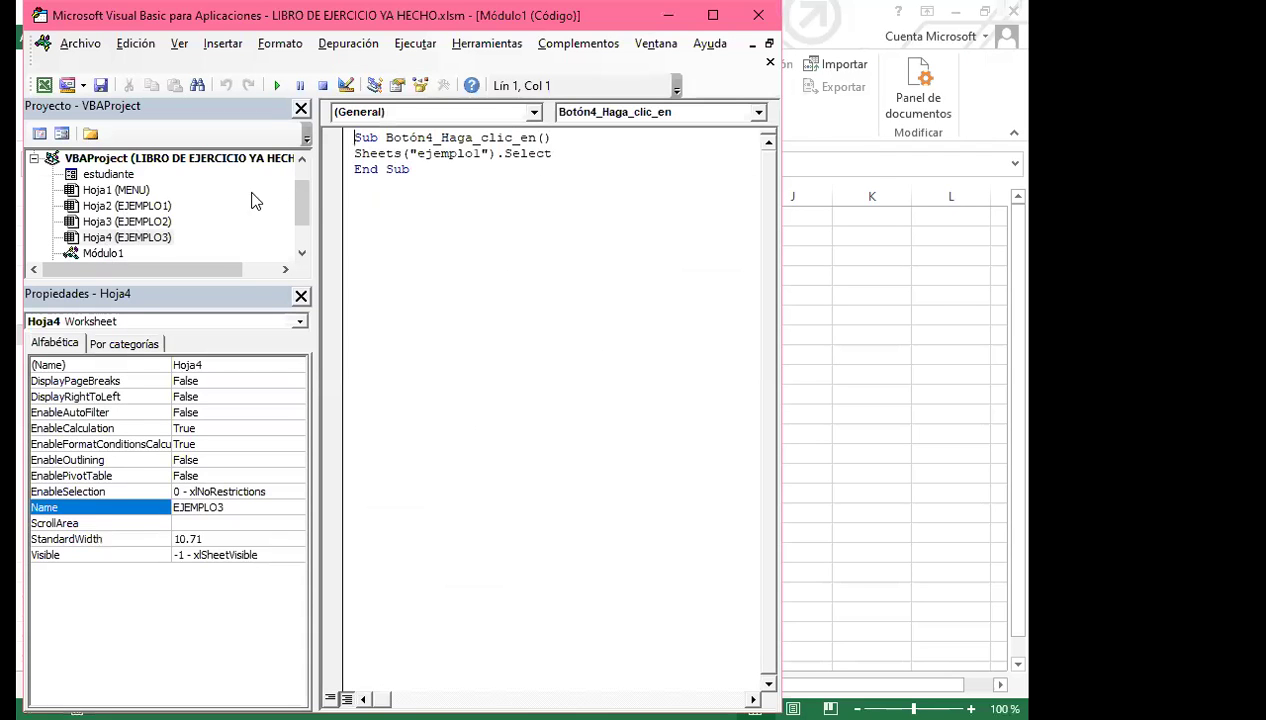
pyautogui.click(296, 236)
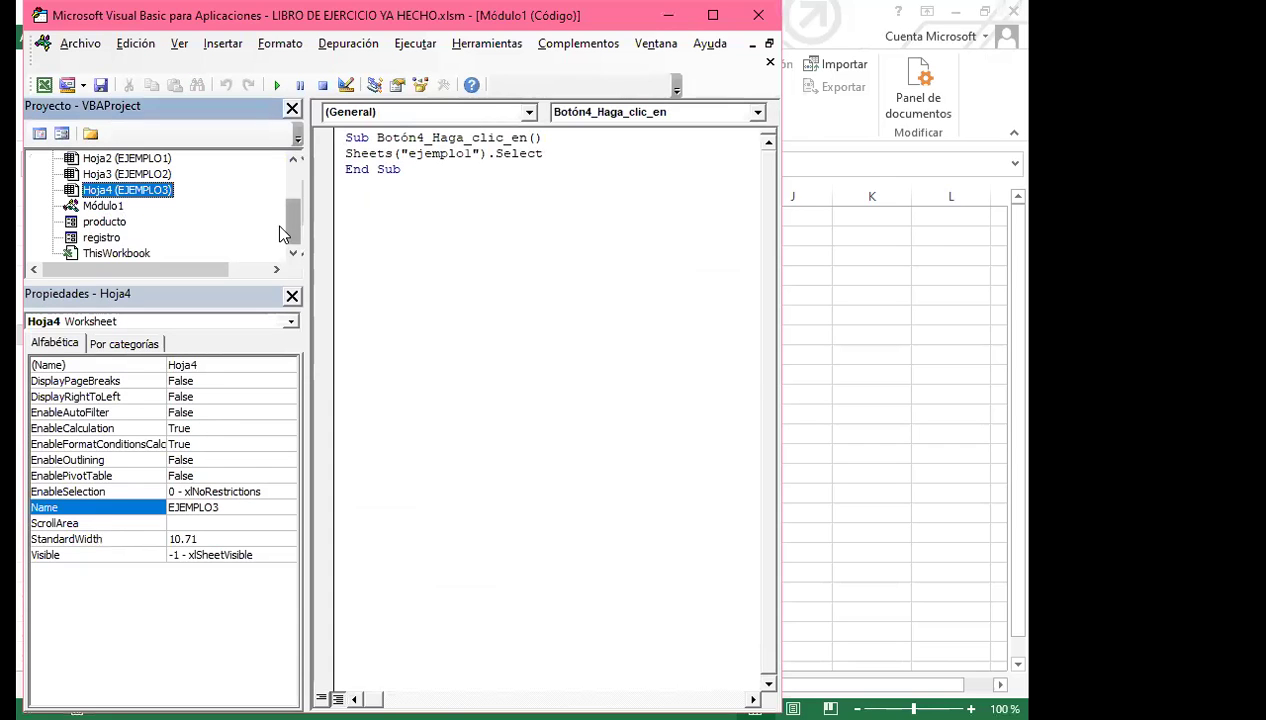
pyautogui.moveTo(288, 216); pyautogui.dragTo(288, 180)
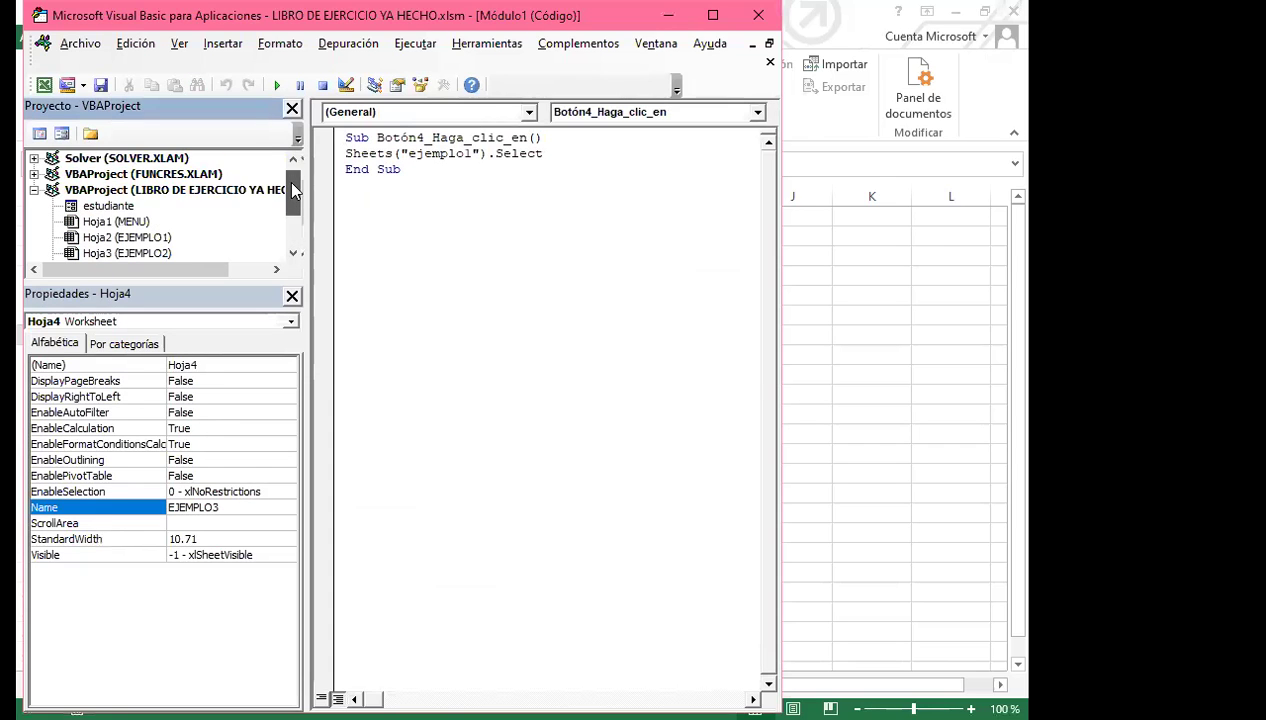
pyautogui.doubleClick(108, 207)
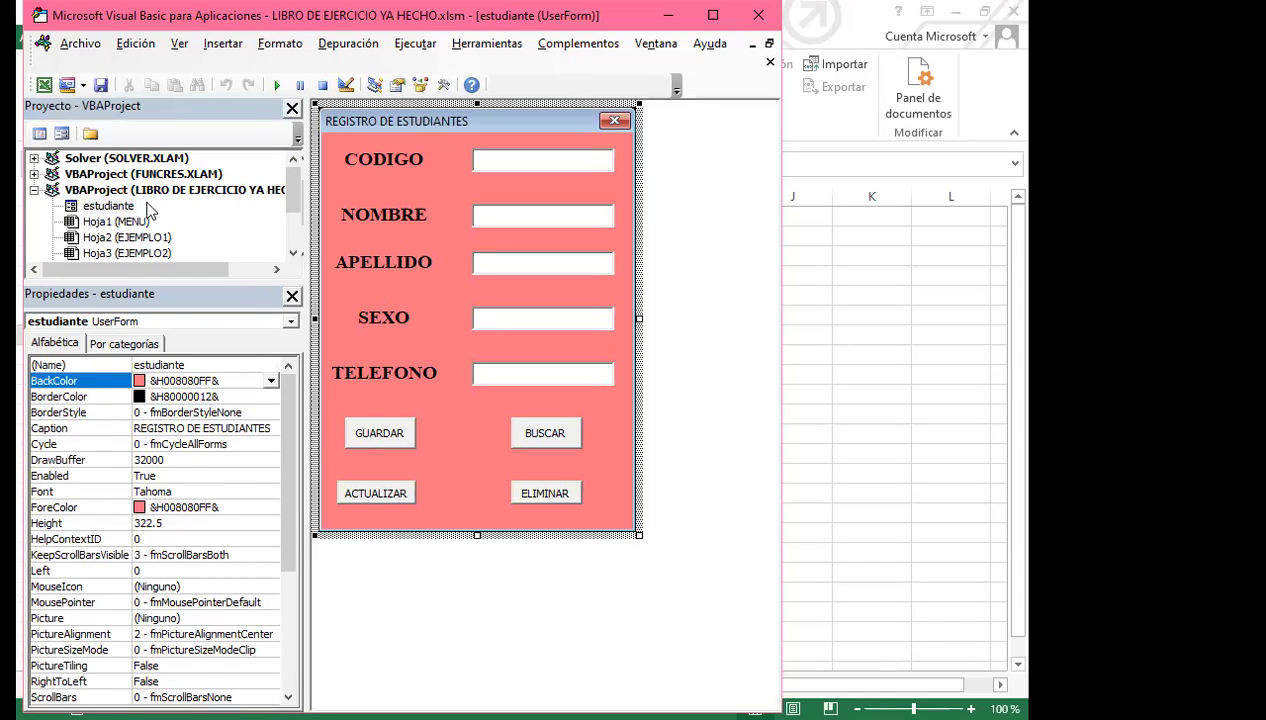
# Open the producto UserForm, COMPRA DE PRODUCTO, in the designer
pyautogui.click(293, 253)
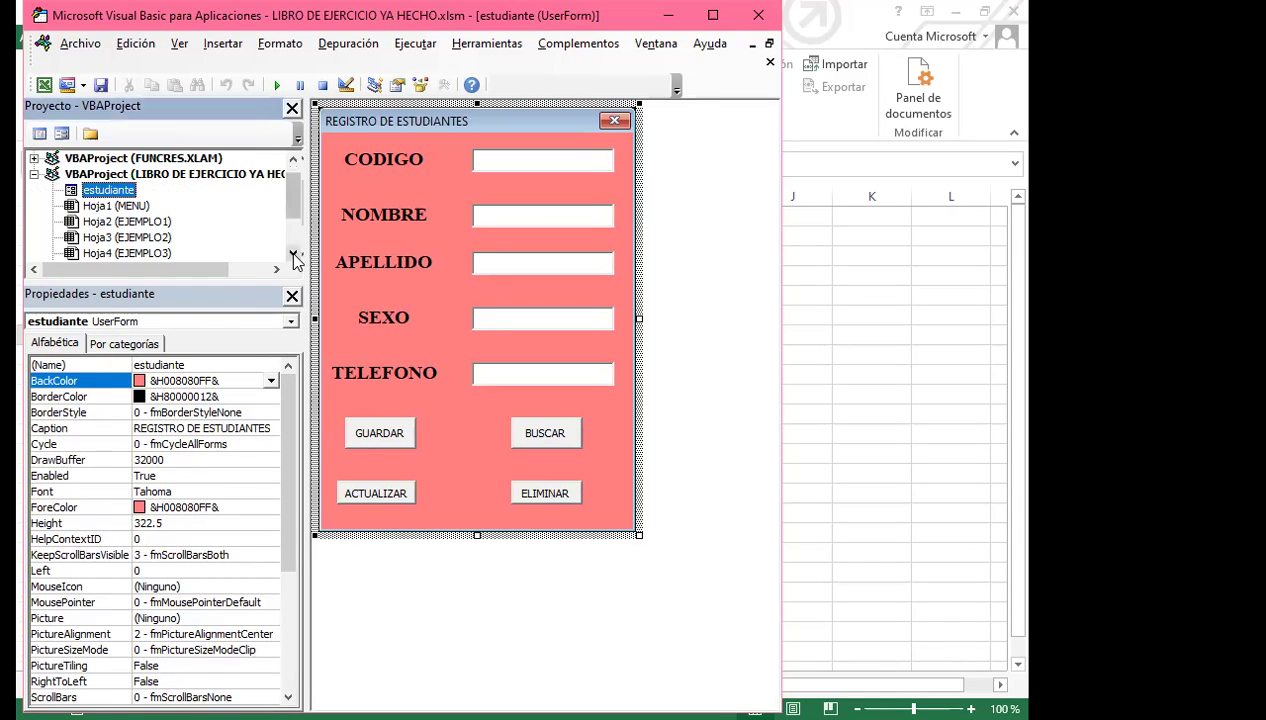
pyautogui.click(293, 253)
pyautogui.click(293, 253)
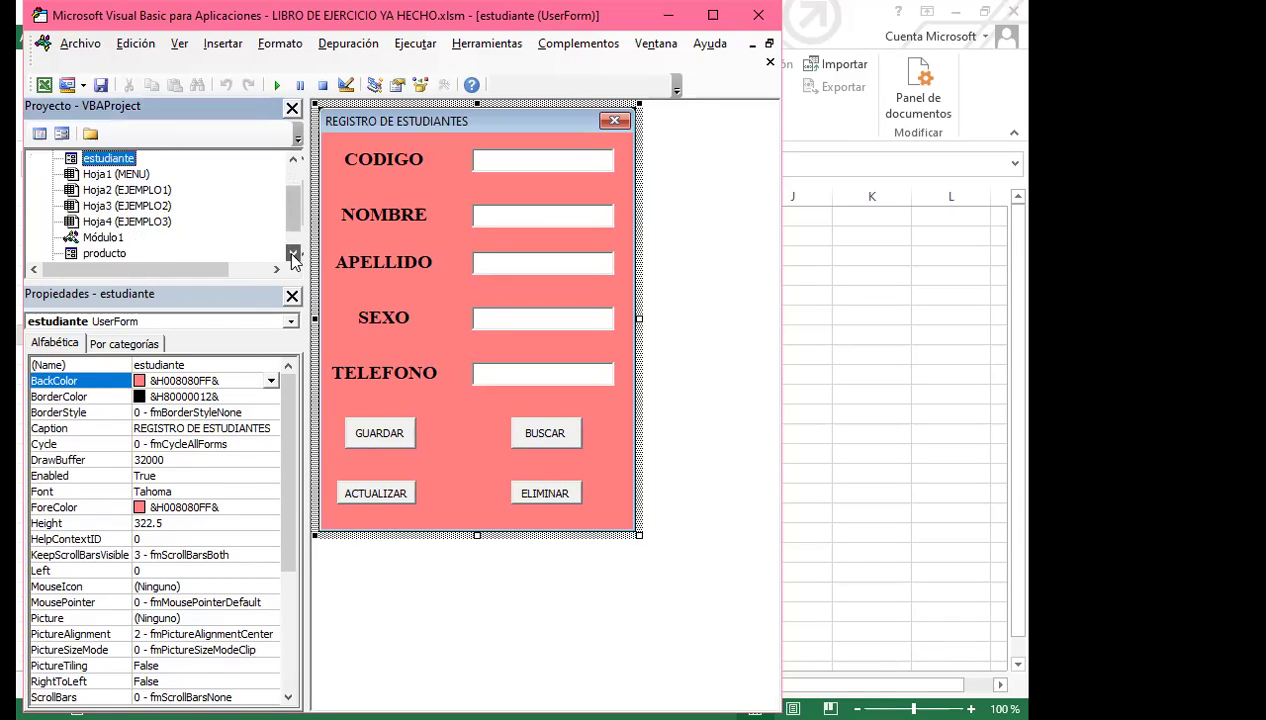
pyautogui.doubleClick(104, 253)
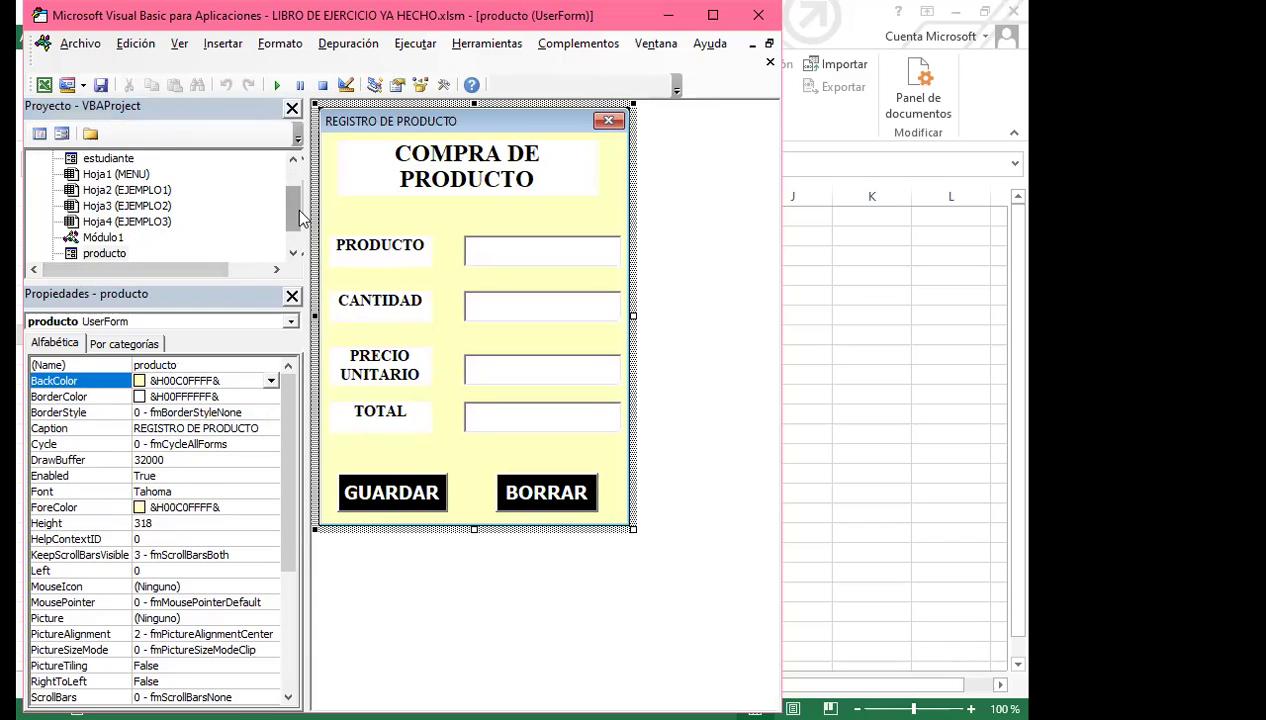
pyautogui.moveTo(296, 212); pyautogui.dragTo(296, 225)
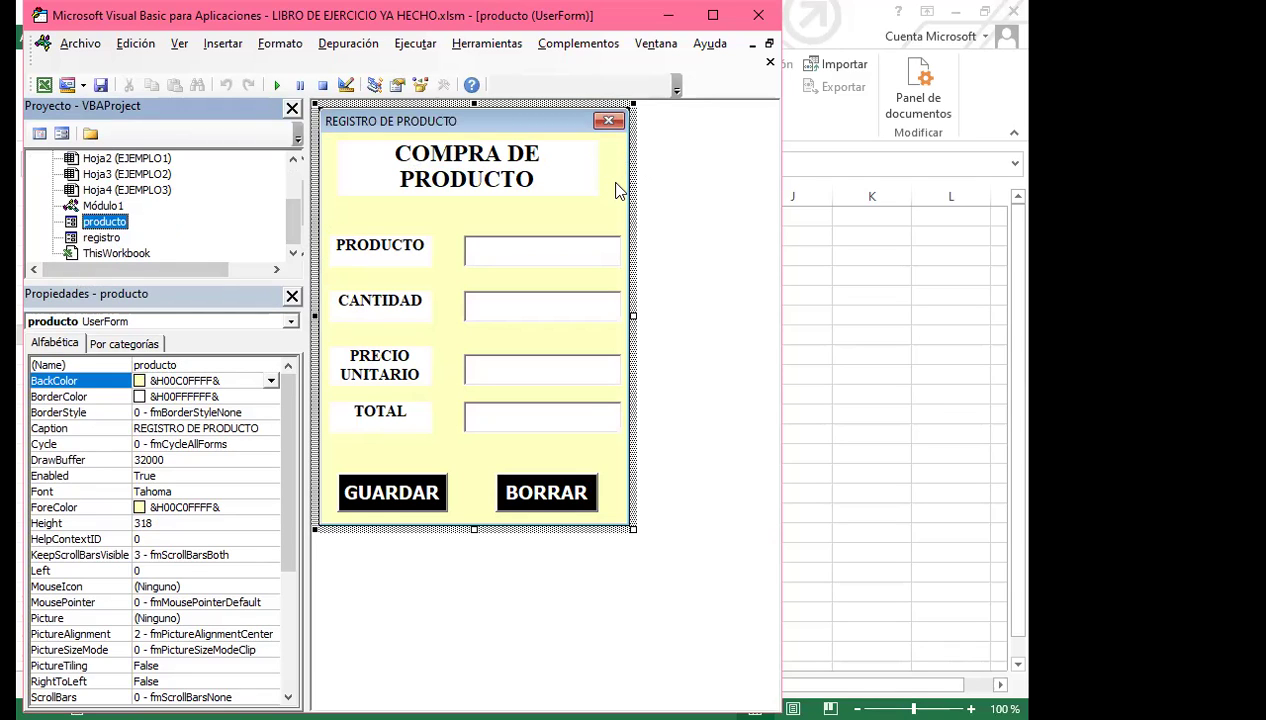
# Close the VBA editor and return to the MENU sheet in Excel
pyautogui.click(759, 15)
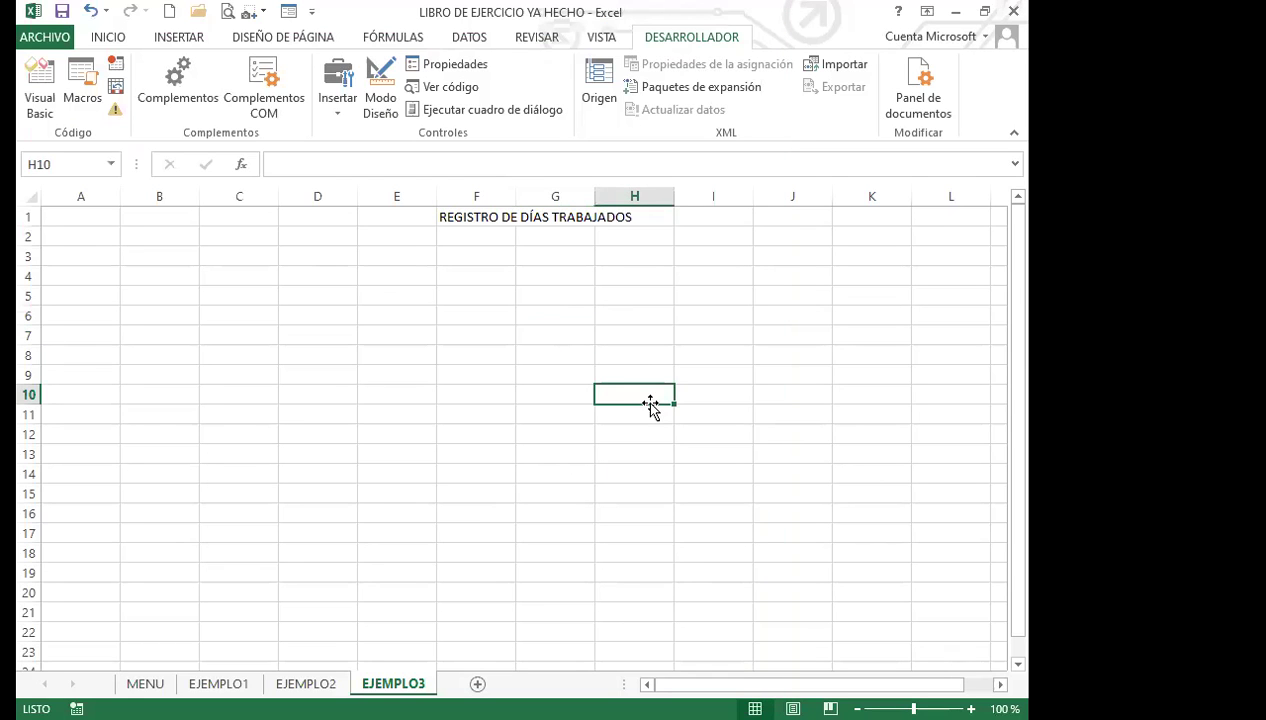
pyautogui.click(294, 575)
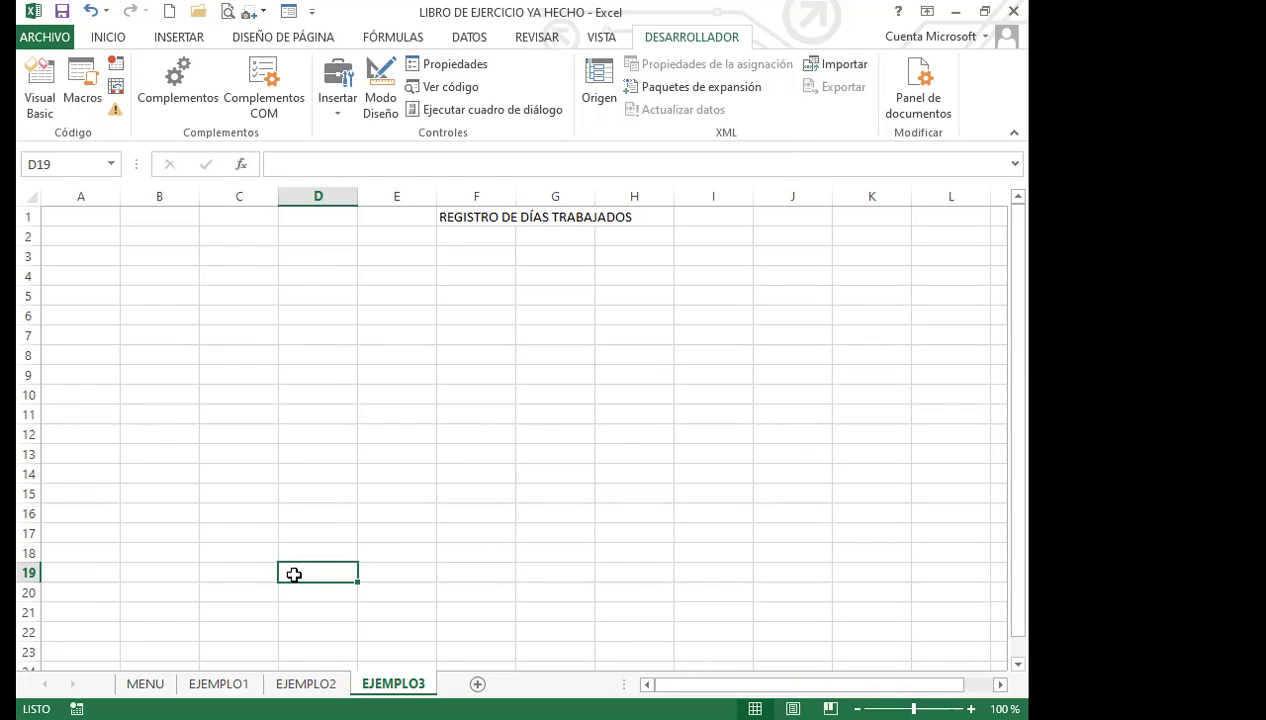
pyautogui.click(145, 683)
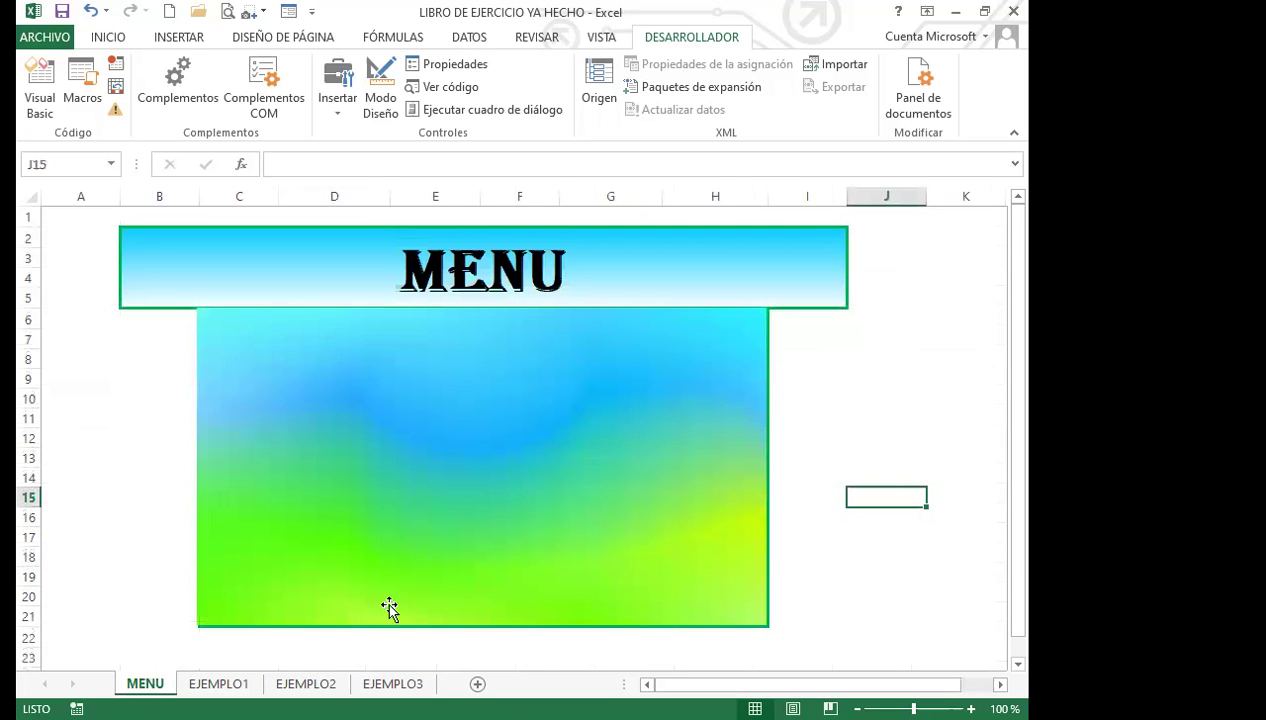
pyautogui.click(848, 516)
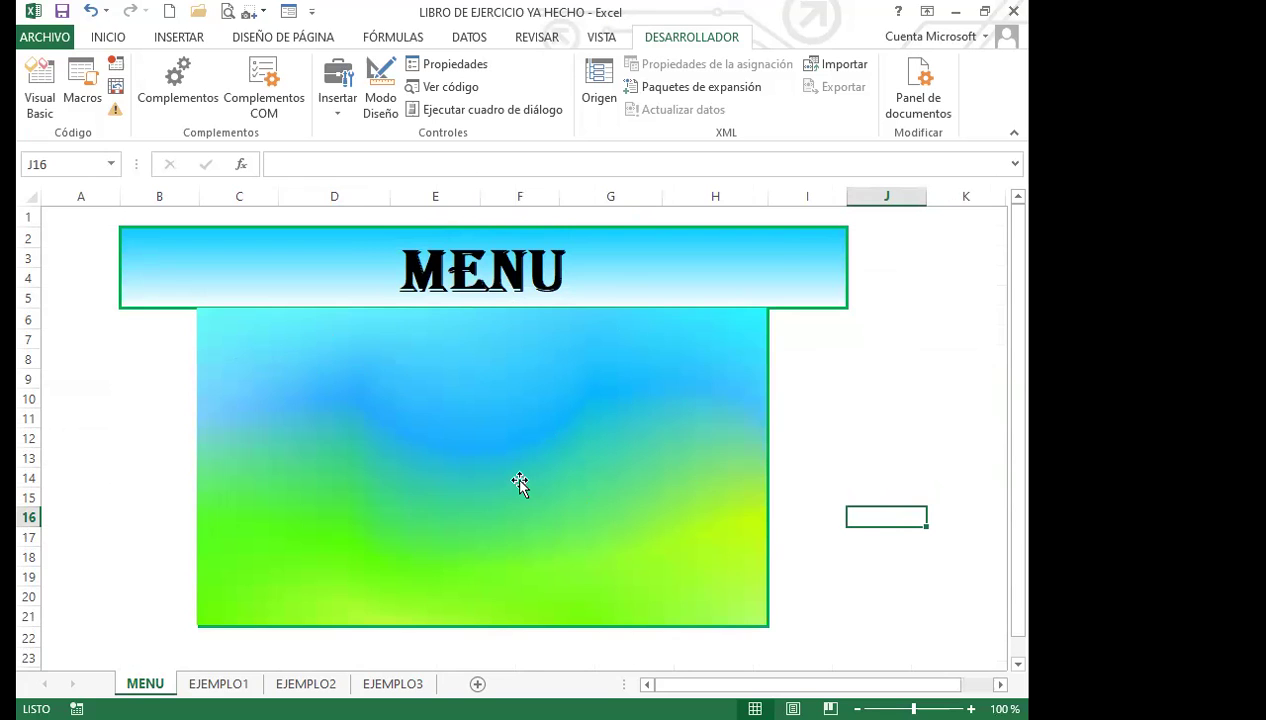
# Move the gradient panel under the MENU banner and extend its corner, bottom and right edges slightly
pyautogui.moveTo(509, 463)
pyautogui.mouseDown()
pyautogui.moveTo(559, 541)
pyautogui.moveTo(496, 462)
pyautogui.mouseUp()
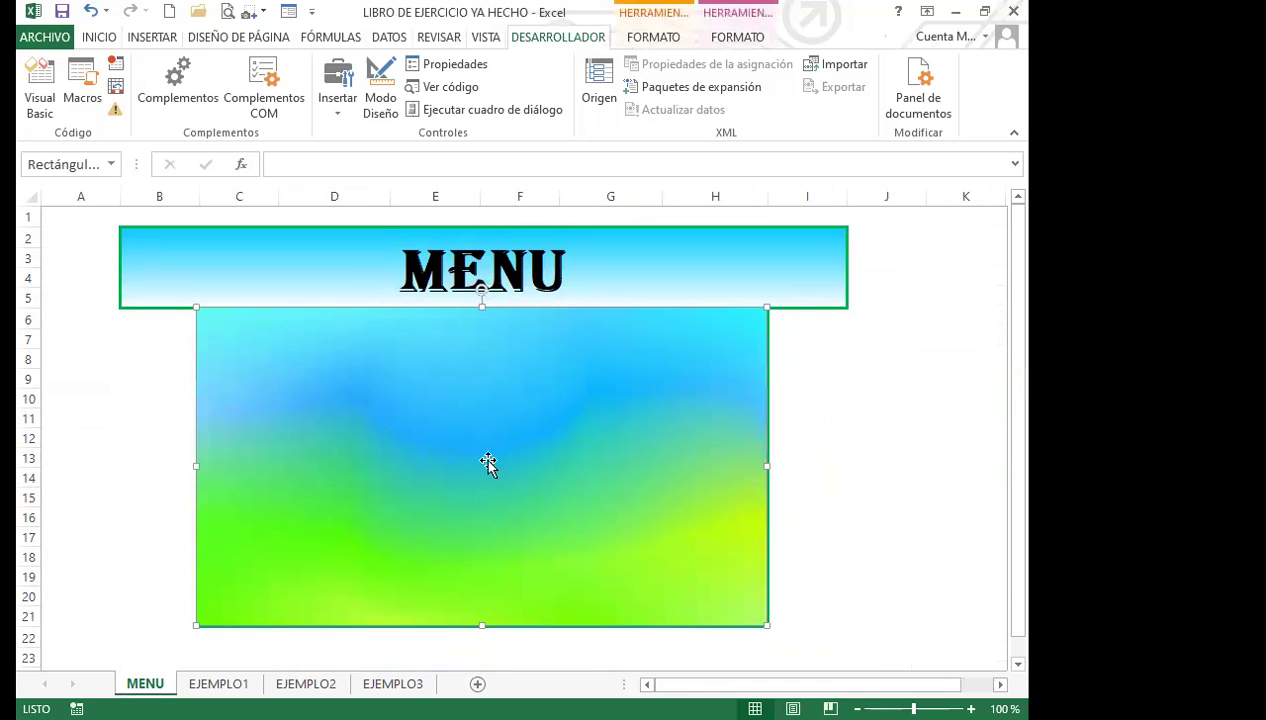
pyautogui.press('Escape')
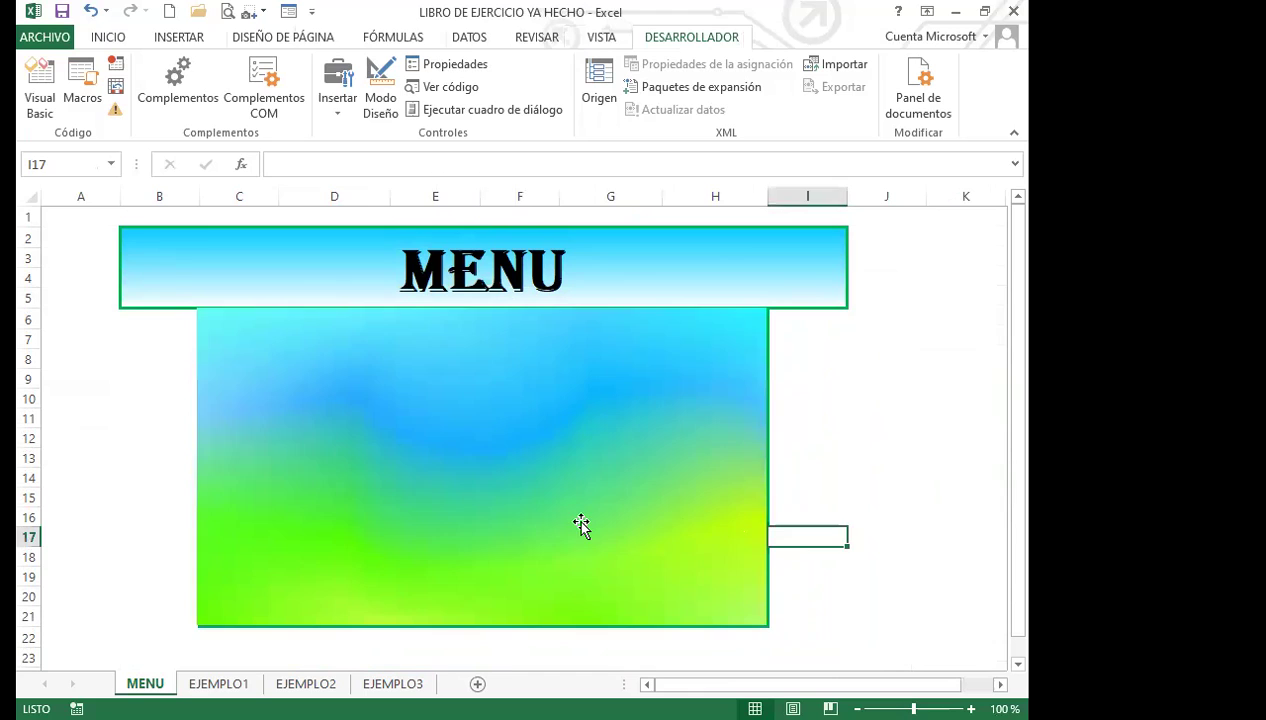
pyautogui.click(572, 522)
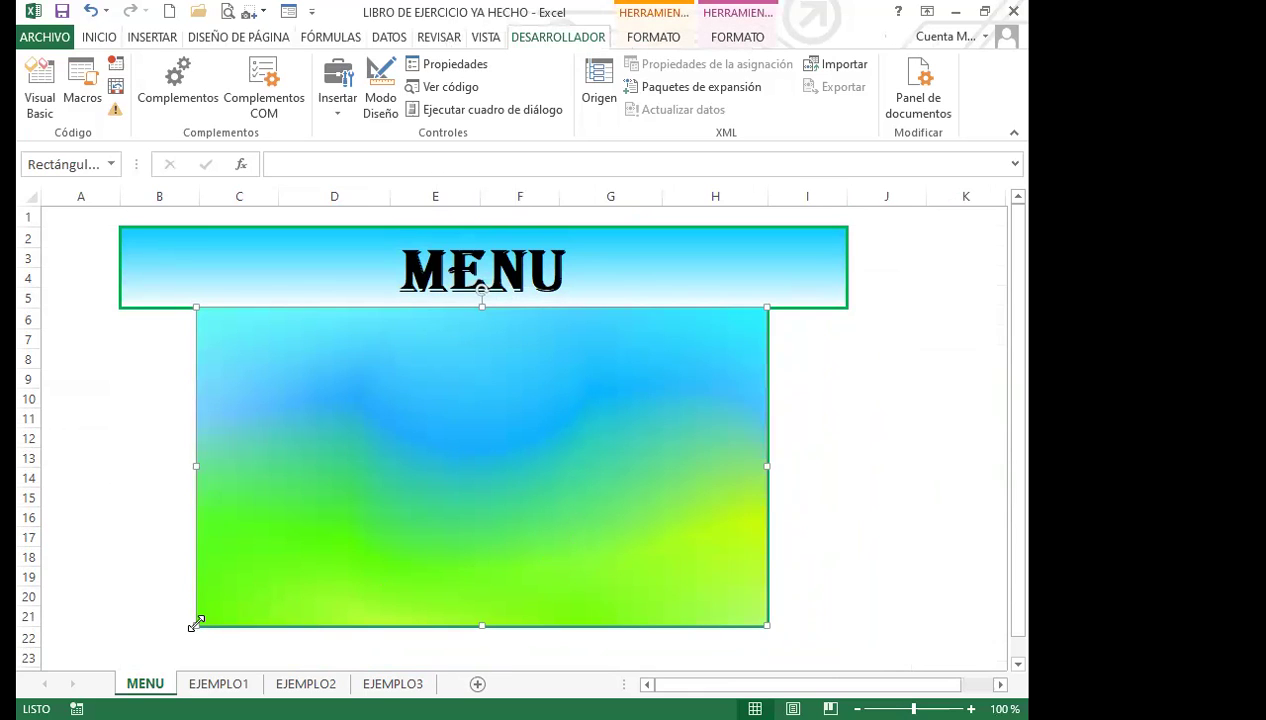
pyautogui.moveTo(196, 624); pyautogui.dragTo(201, 621)
pyautogui.moveTo(300, 601); pyautogui.dragTo(309, 594)
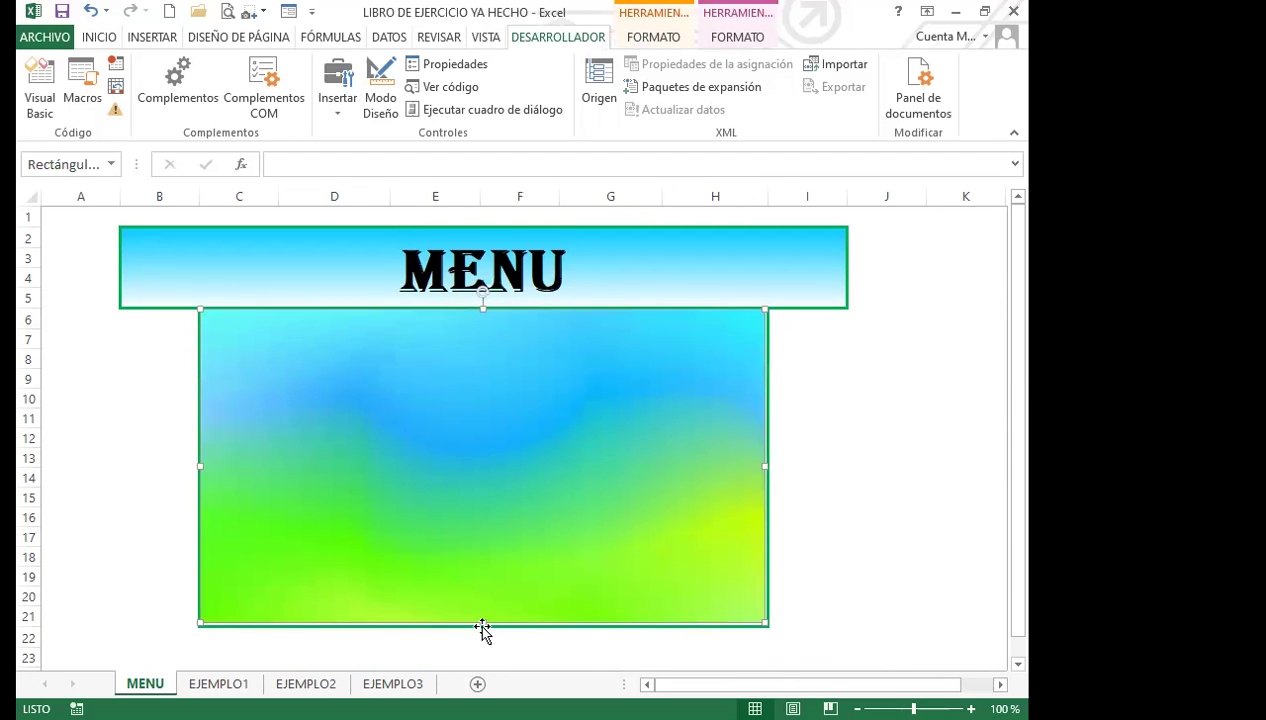
pyautogui.moveTo(480, 621); pyautogui.dragTo(480, 625)
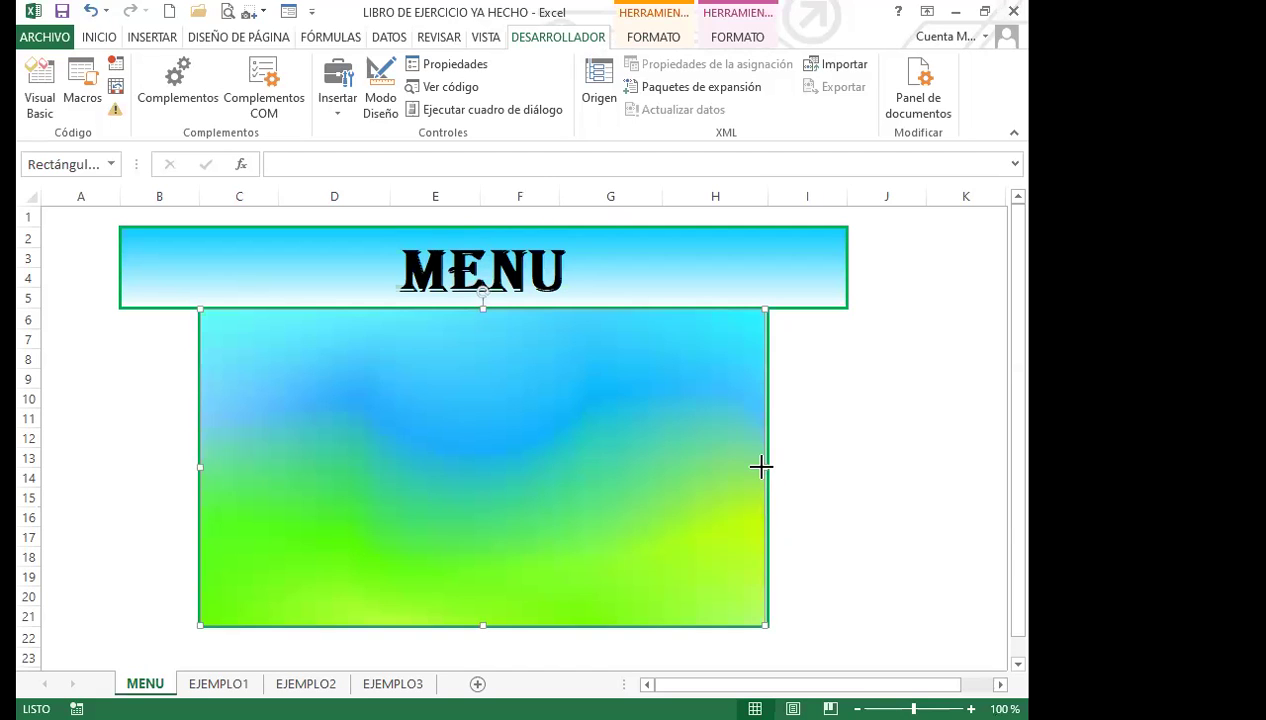
pyautogui.moveTo(762, 467); pyautogui.dragTo(767, 467)
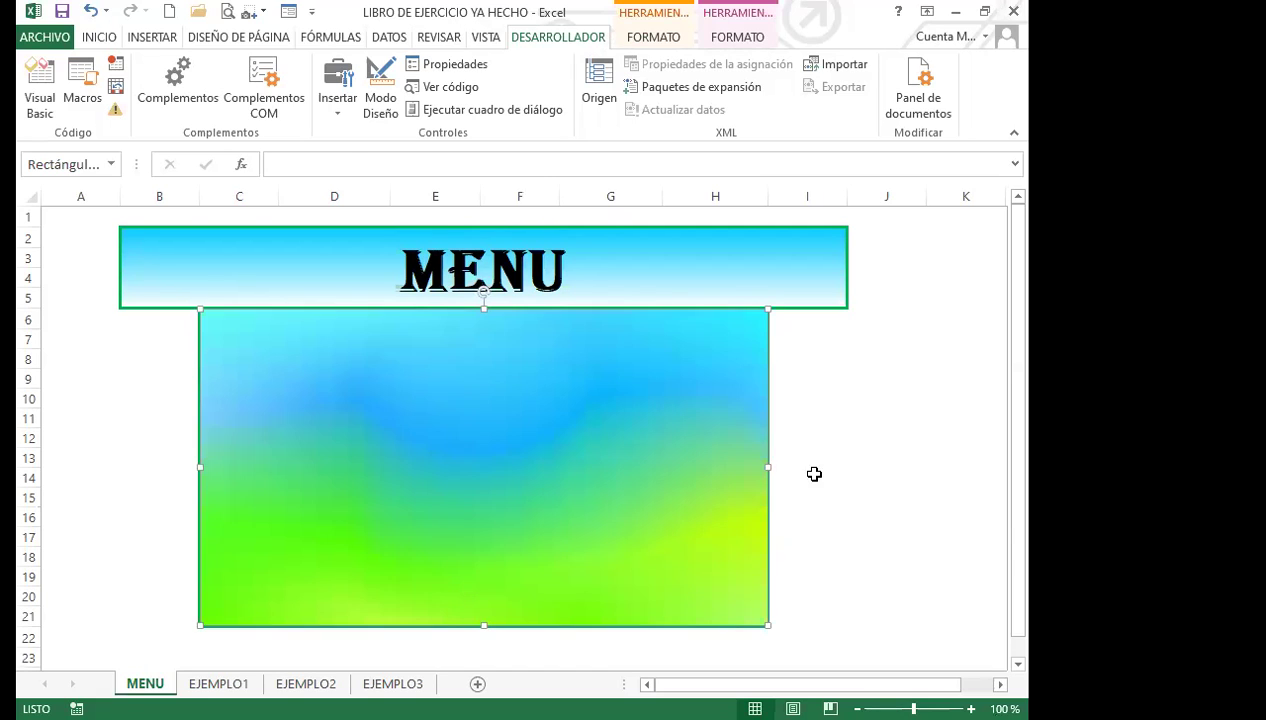
pyautogui.click(869, 494)
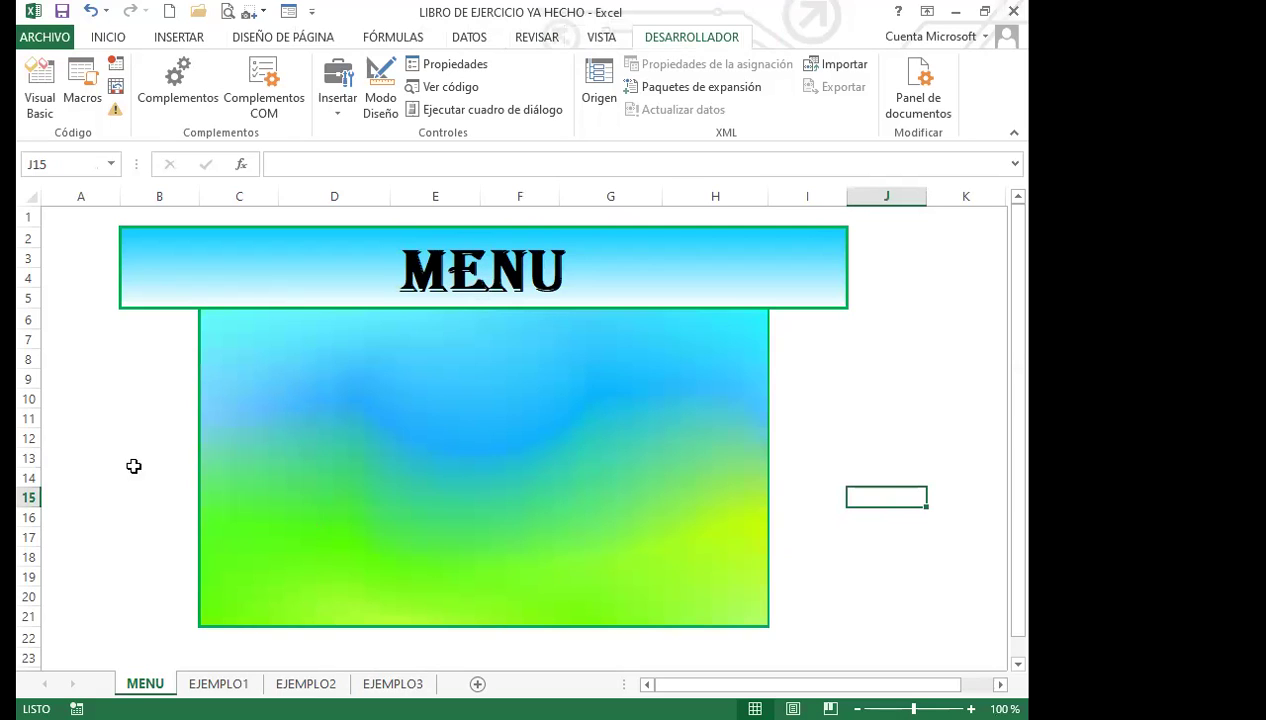
# Flip through EJEMPLO1, EJEMPLO2 and EJEMPLO3, revisit EJEMPLO1, then return to MENU
pyautogui.click(219, 684)
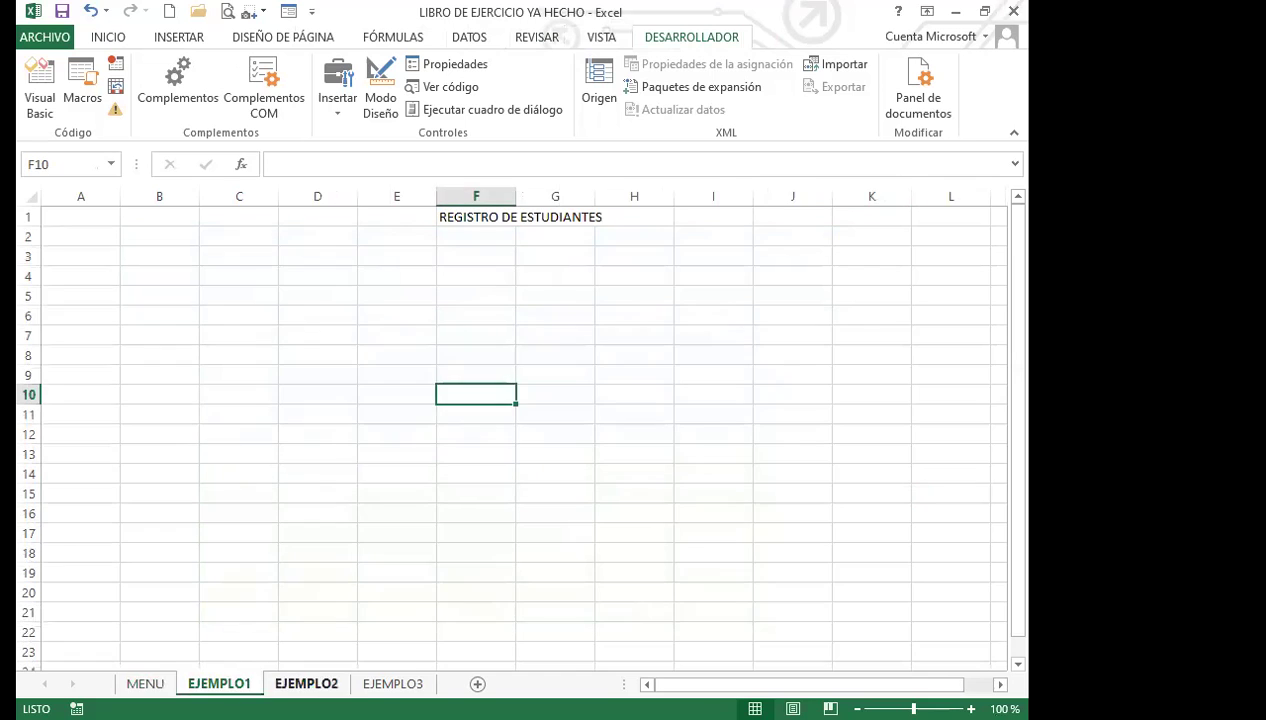
pyautogui.click(306, 684)
pyautogui.click(393, 684)
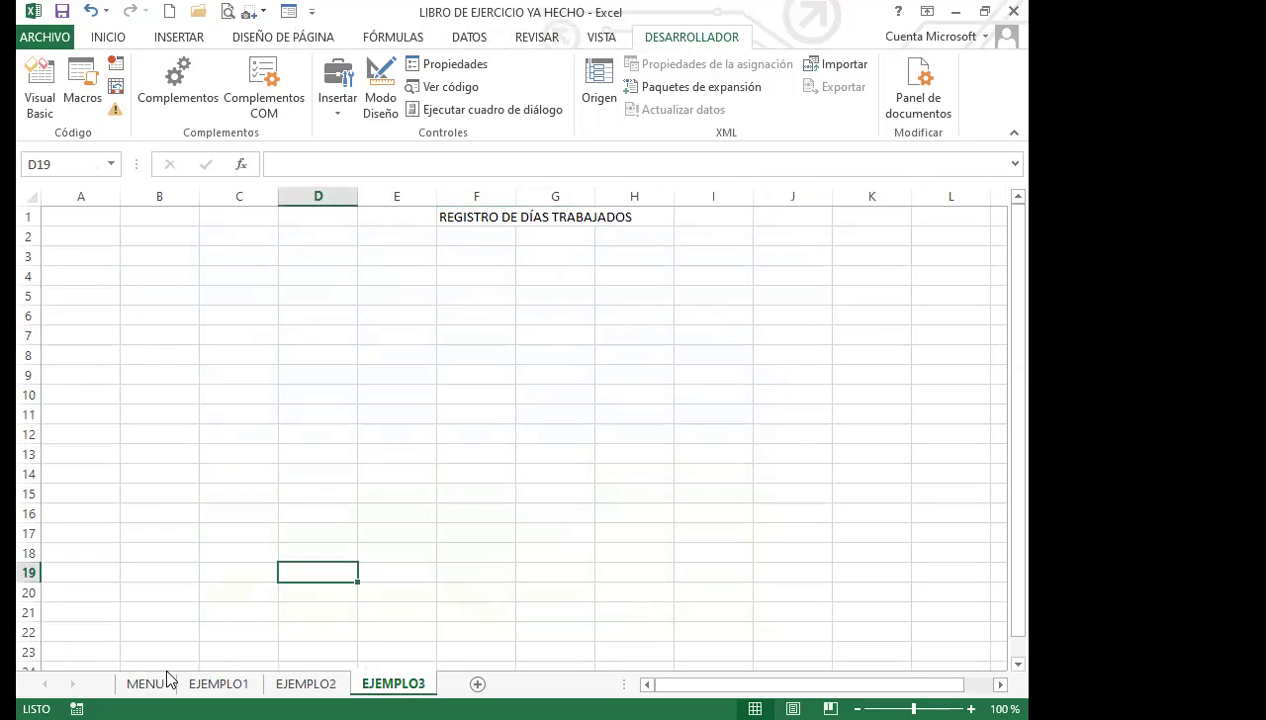
pyautogui.click(155, 683)
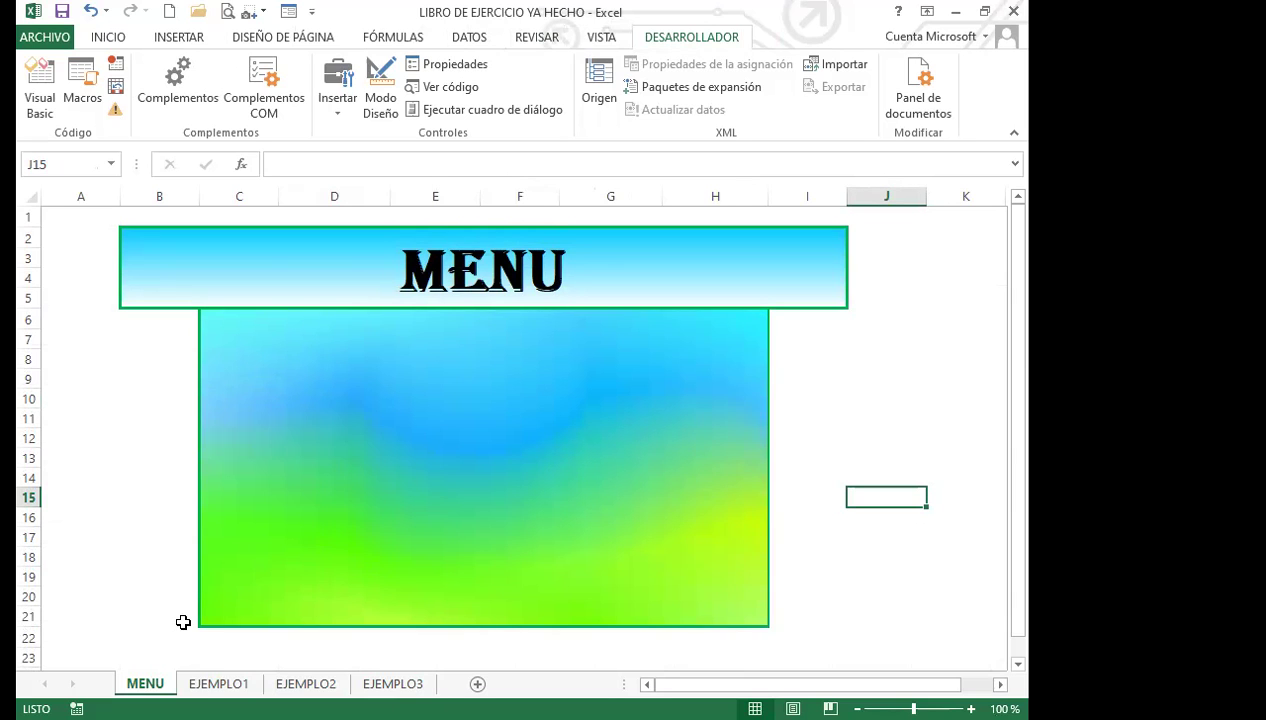
pyautogui.click(218, 683)
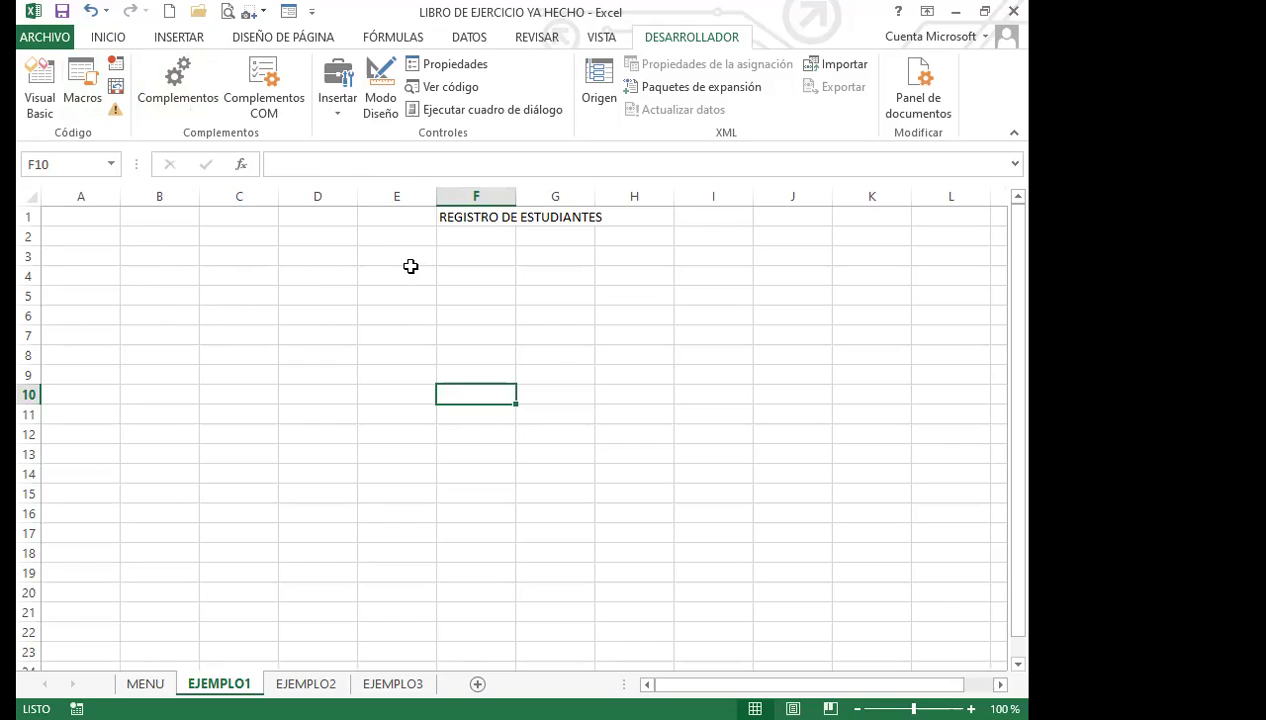
pyautogui.click(145, 683)
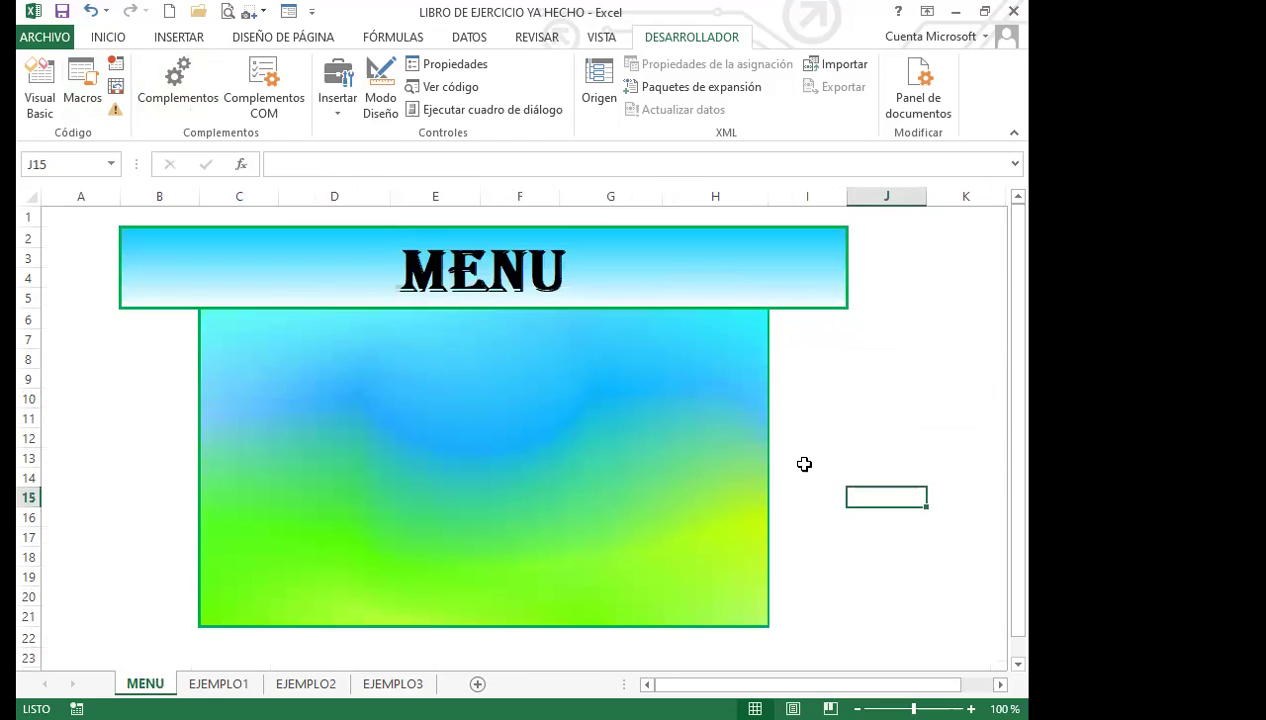
pyautogui.click(804, 464)
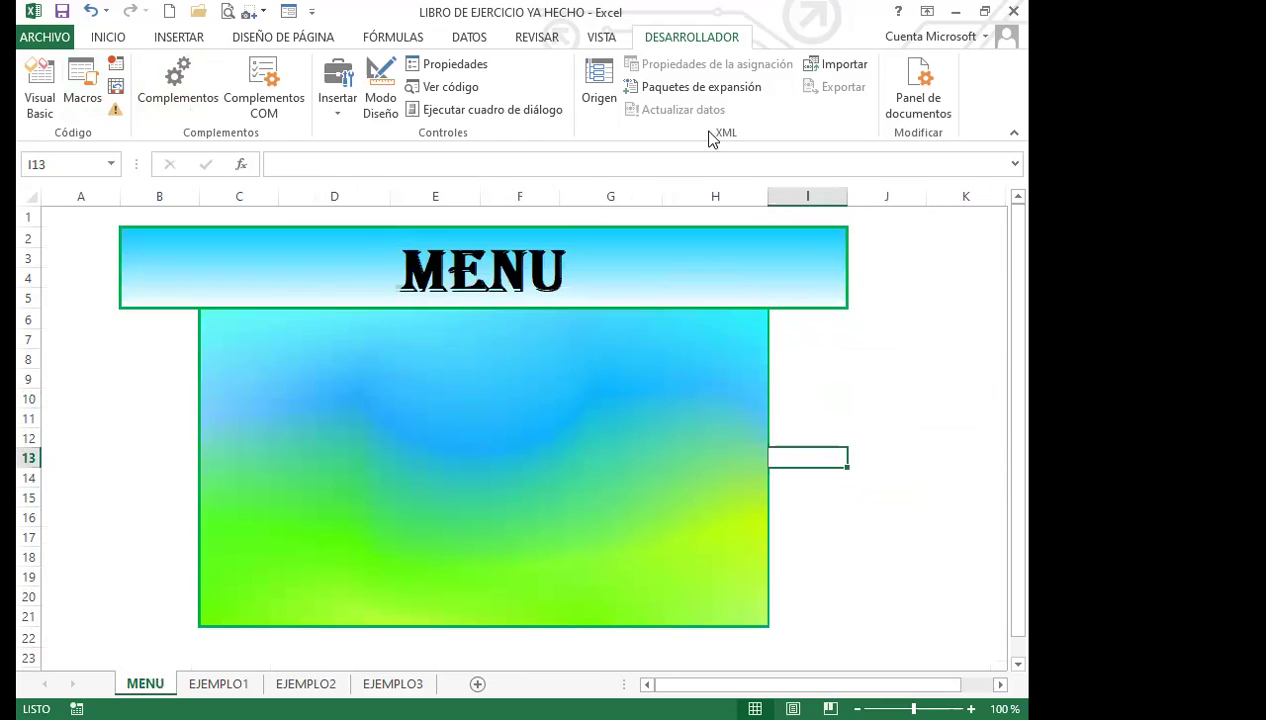
pyautogui.click(110, 37)
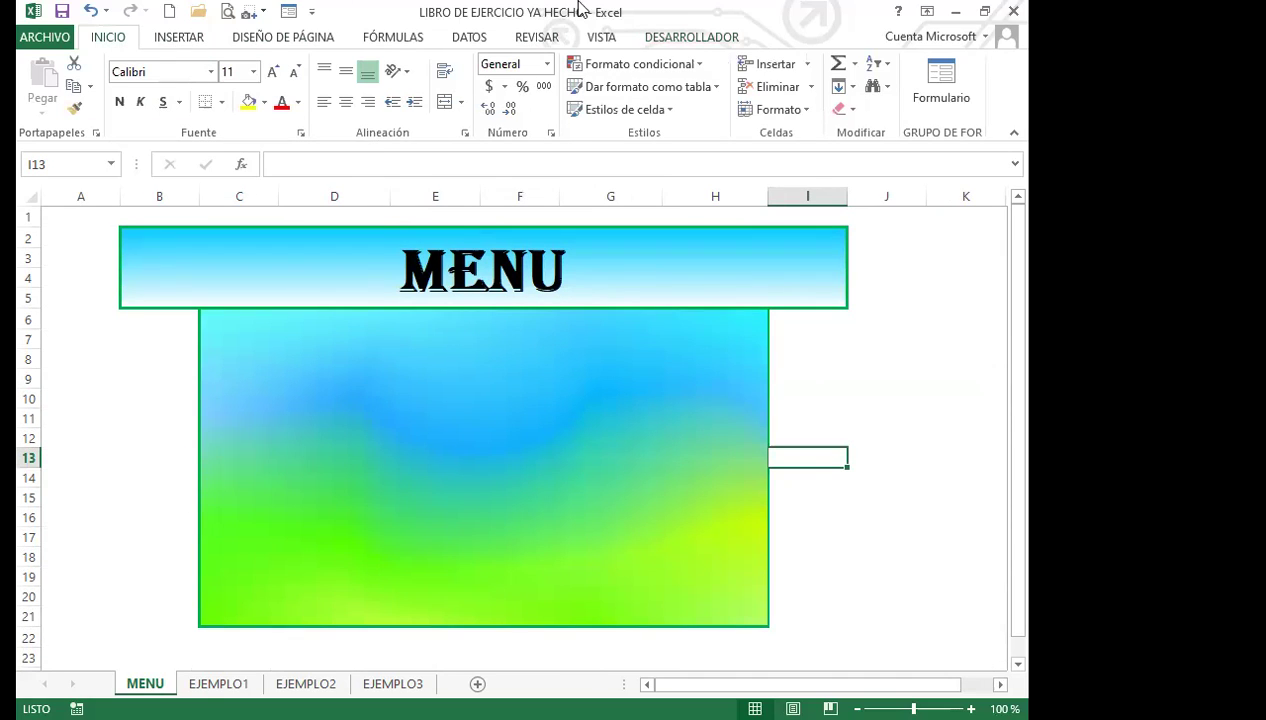
pyautogui.click(690, 42)
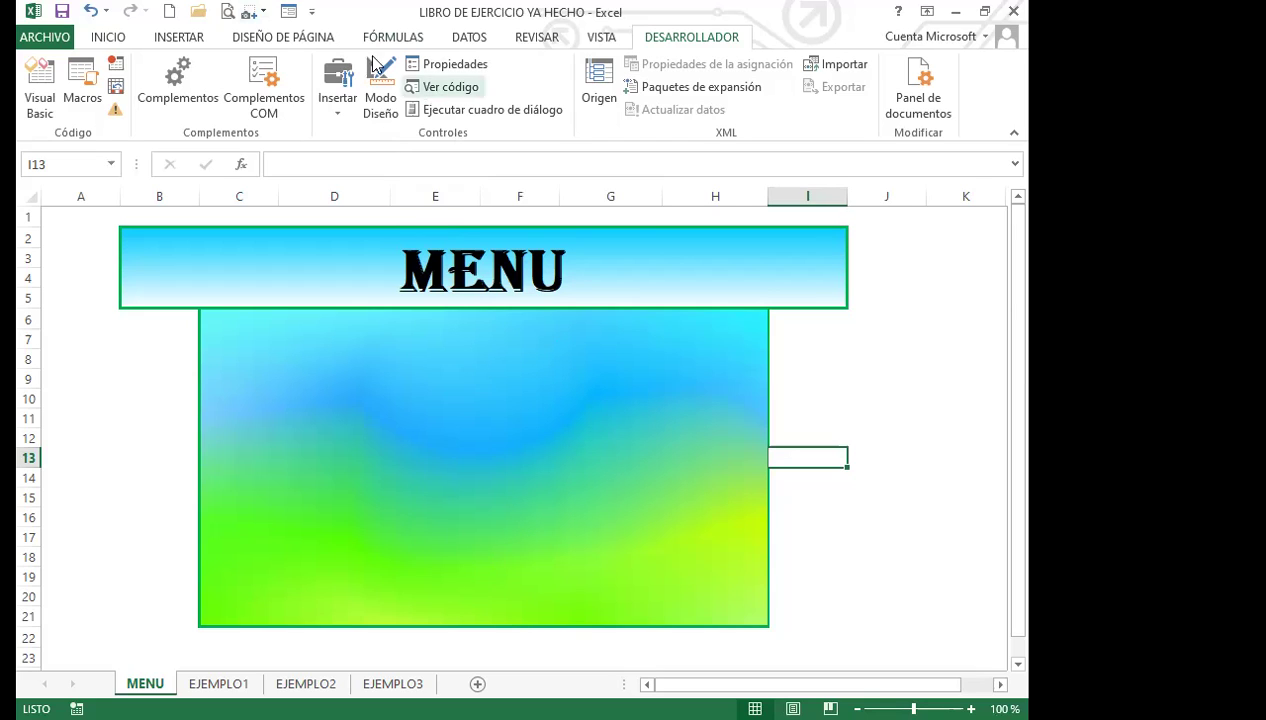
# Open the Insertar controls dropdown on the DESARROLLADOR tab
pyautogui.click(338, 112)
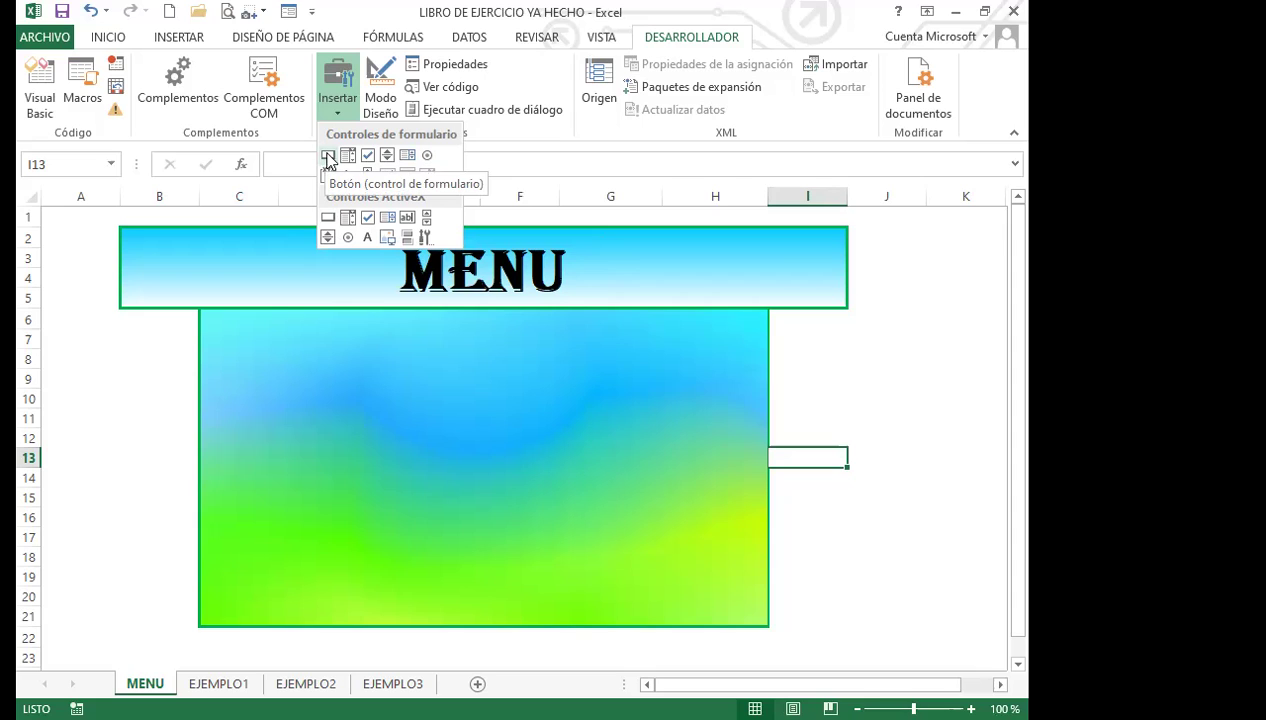
# Draw a form button on the panel's left, skip the macro, and caption it BOTÓN EJEMPLO1
pyautogui.click(328, 156)
pyautogui.moveTo(208, 427); pyautogui.dragTo(338, 489)
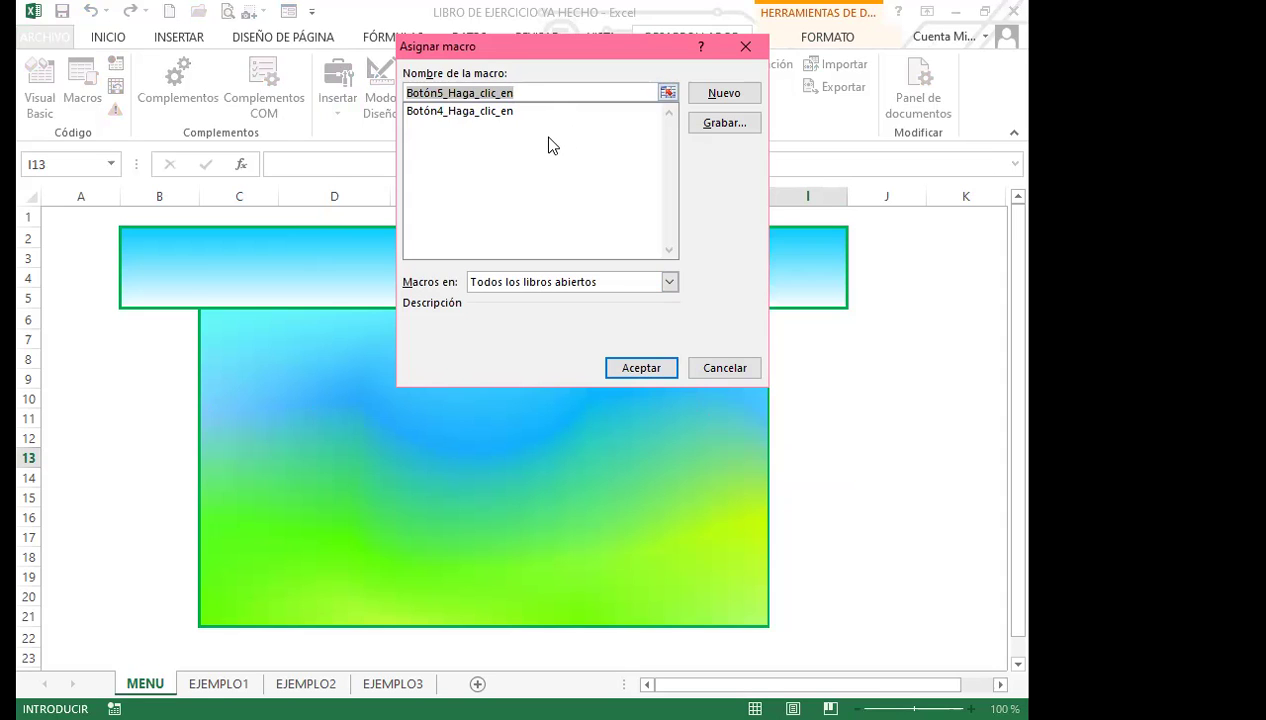
pyautogui.click(745, 46)
pyautogui.click(287, 457)
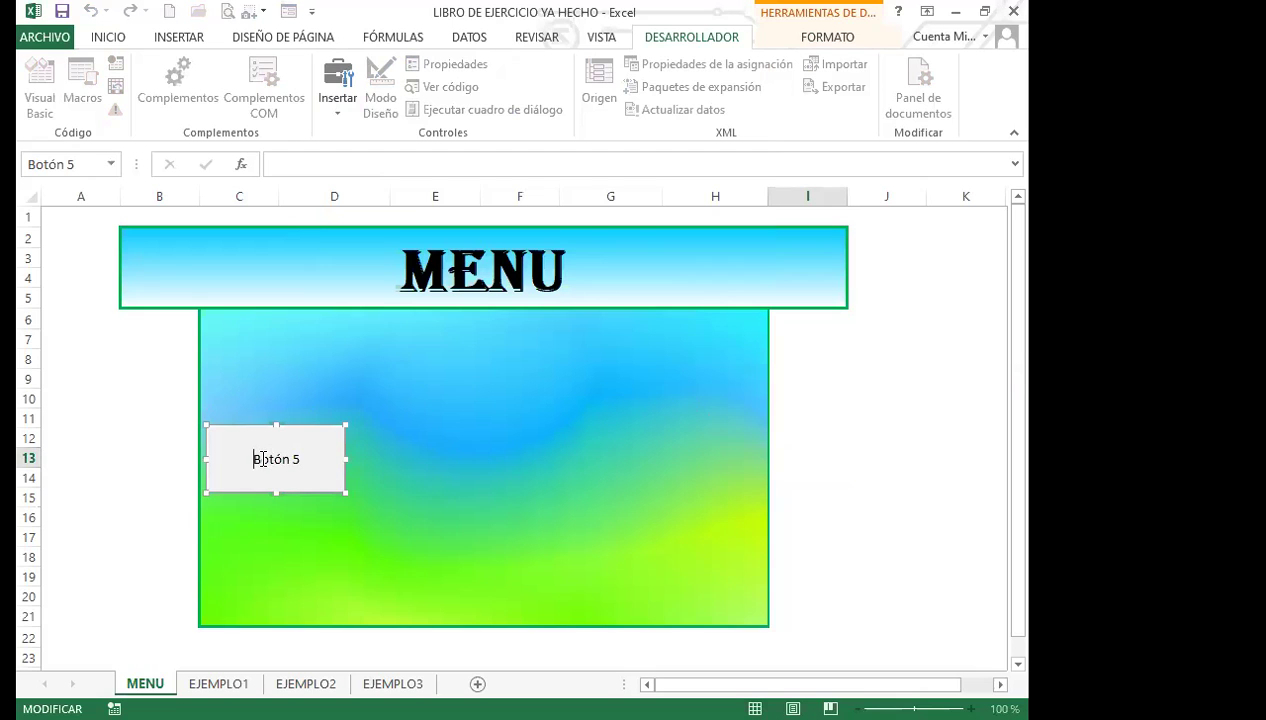
pyautogui.press('Delete')
pyautogui.press('Delete')
pyautogui.press('Delete')
pyautogui.press('Delete')
pyautogui.press('Delete')
pyautogui.press('Delete')
pyautogui.press('BackSpace')
pyautogui.write('BOTÓN')
pyautogui.write(' EJEMPLO1')
pyautogui.click(293, 518)
pyautogui.click(288, 492)
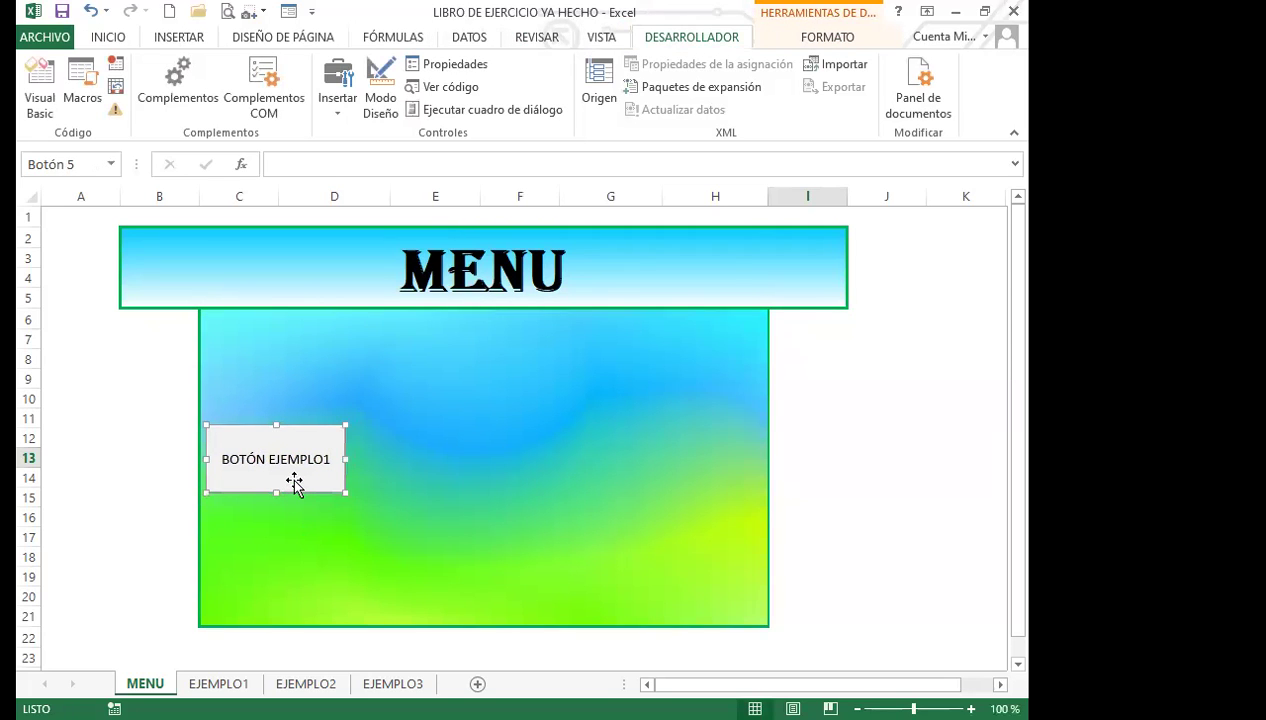
pyautogui.rightClick(295, 482)
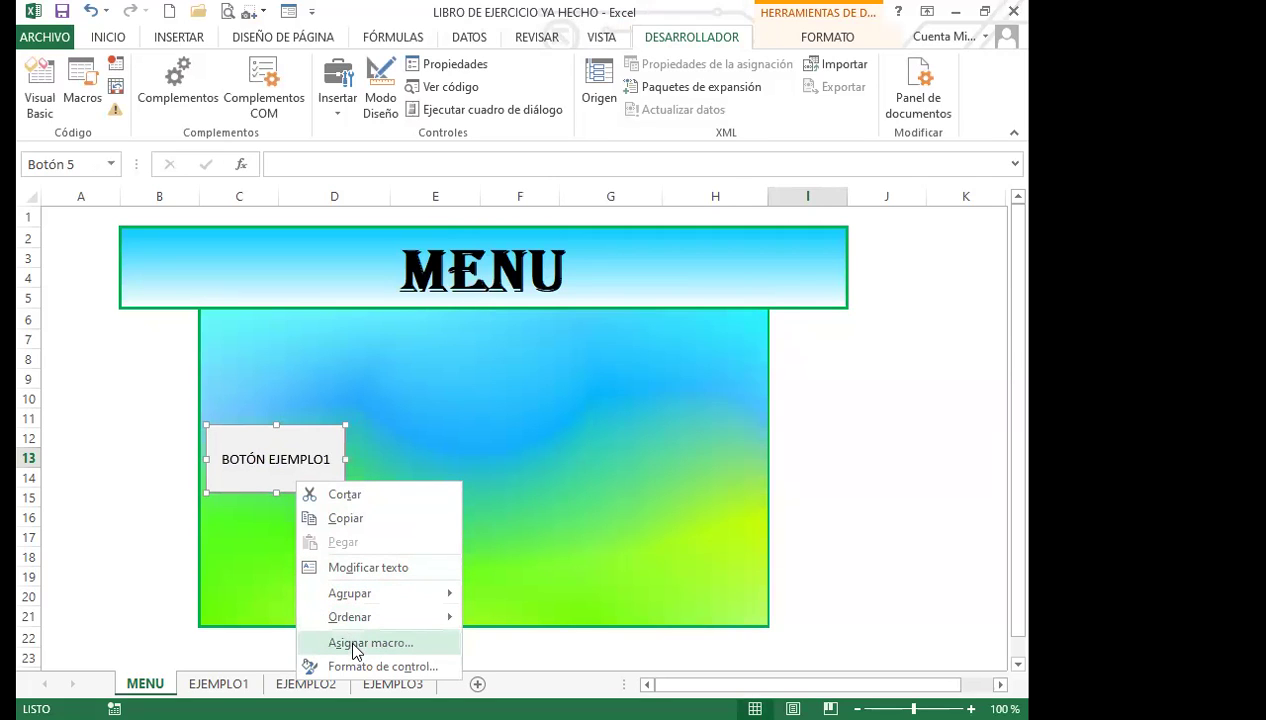
pyautogui.press('Return')
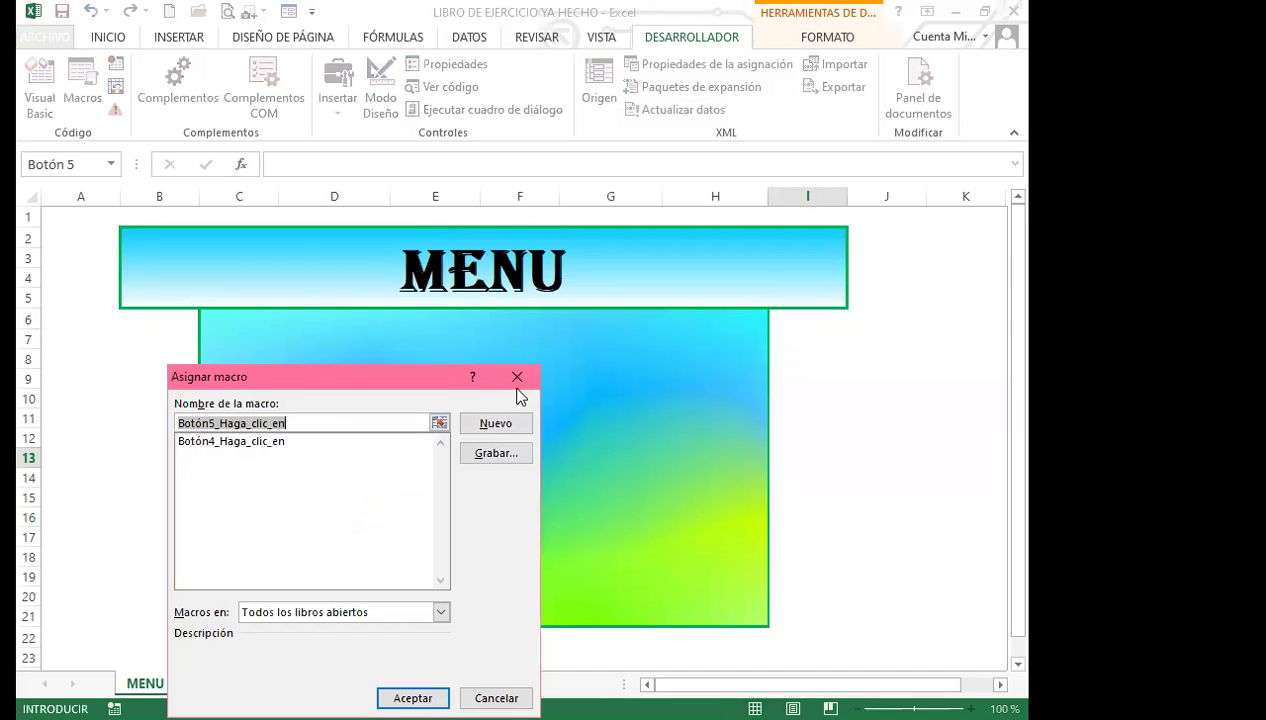
pyautogui.press('Escape')
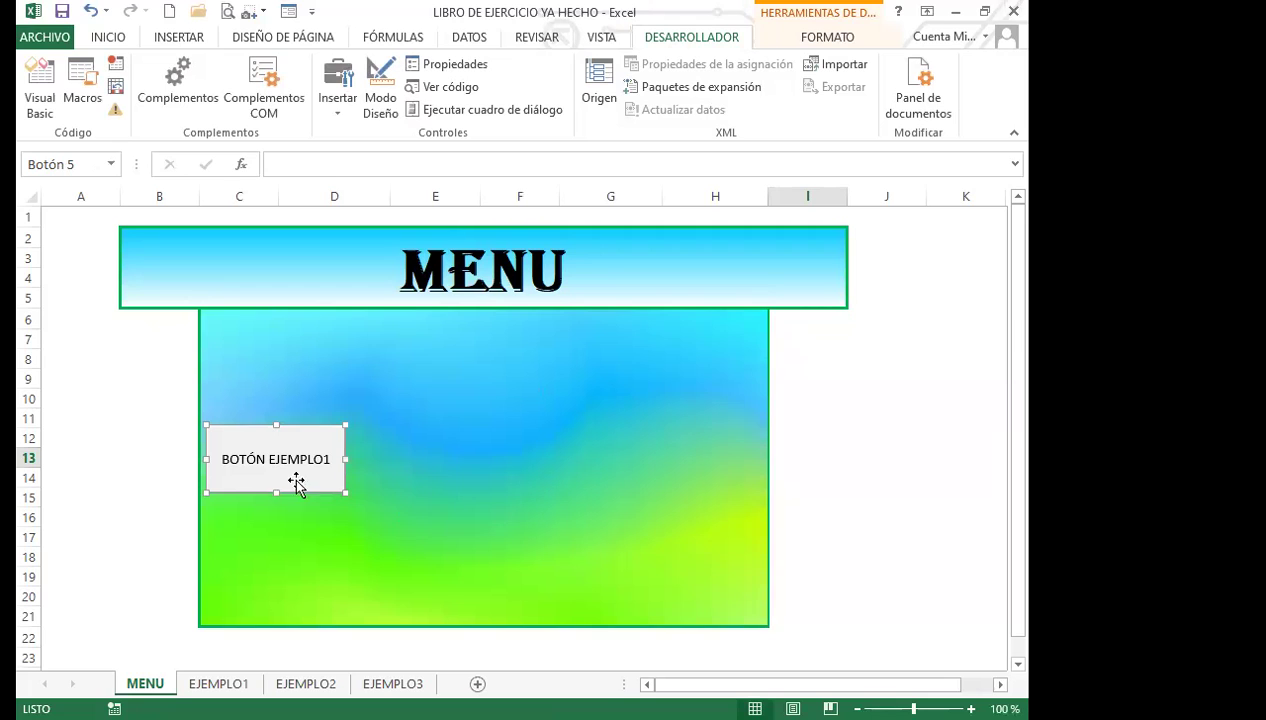
pyautogui.moveTo(310, 513); pyautogui.dragTo(301, 509)
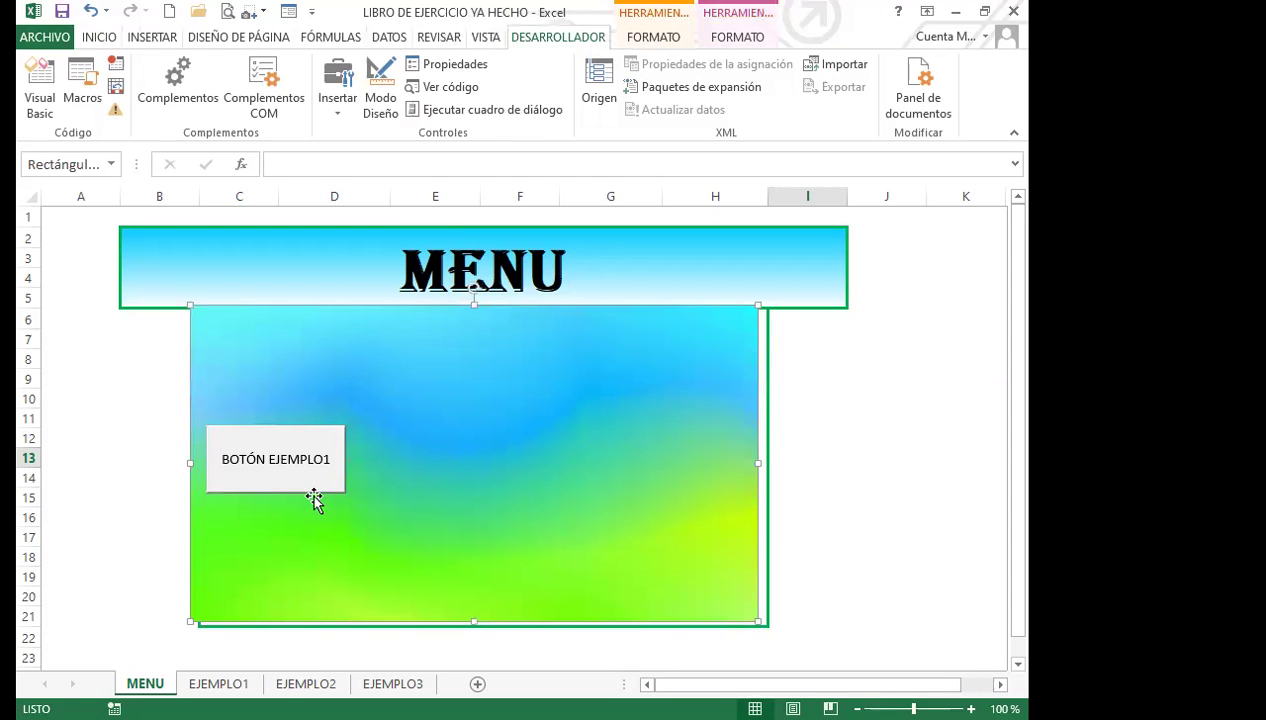
pyautogui.hotkey('ctrl', 'z')
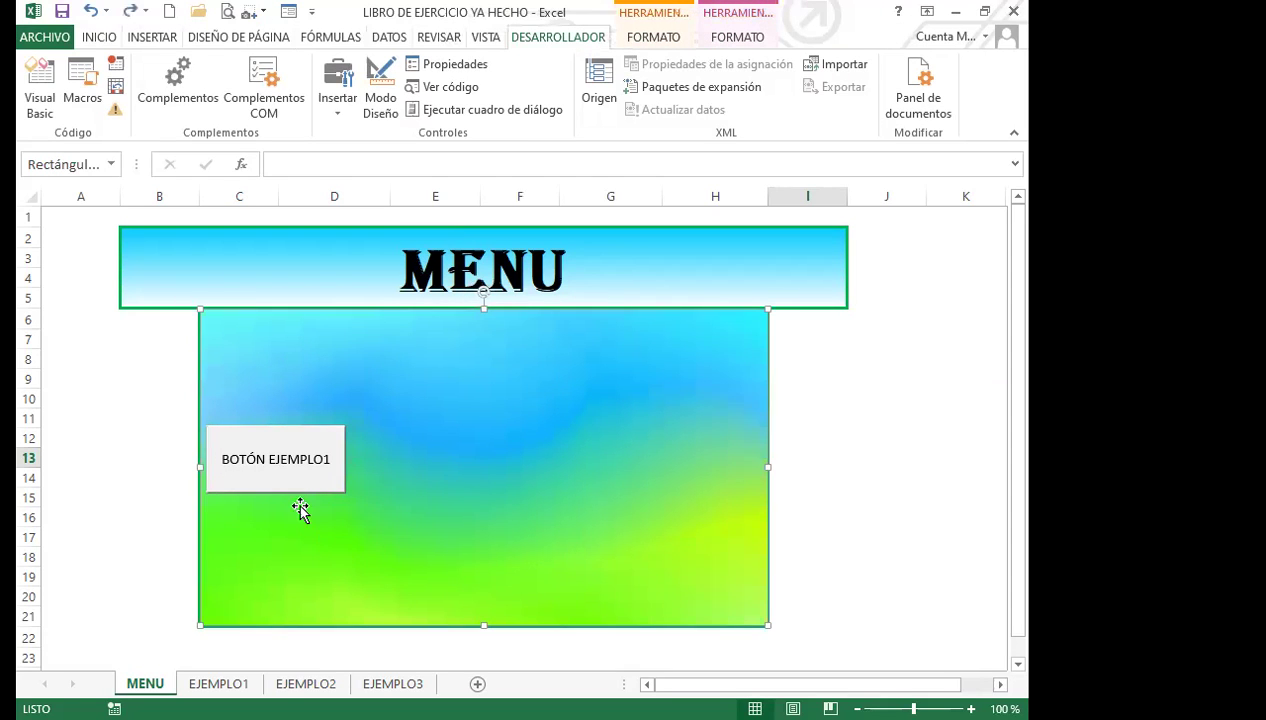
pyautogui.click(296, 490)
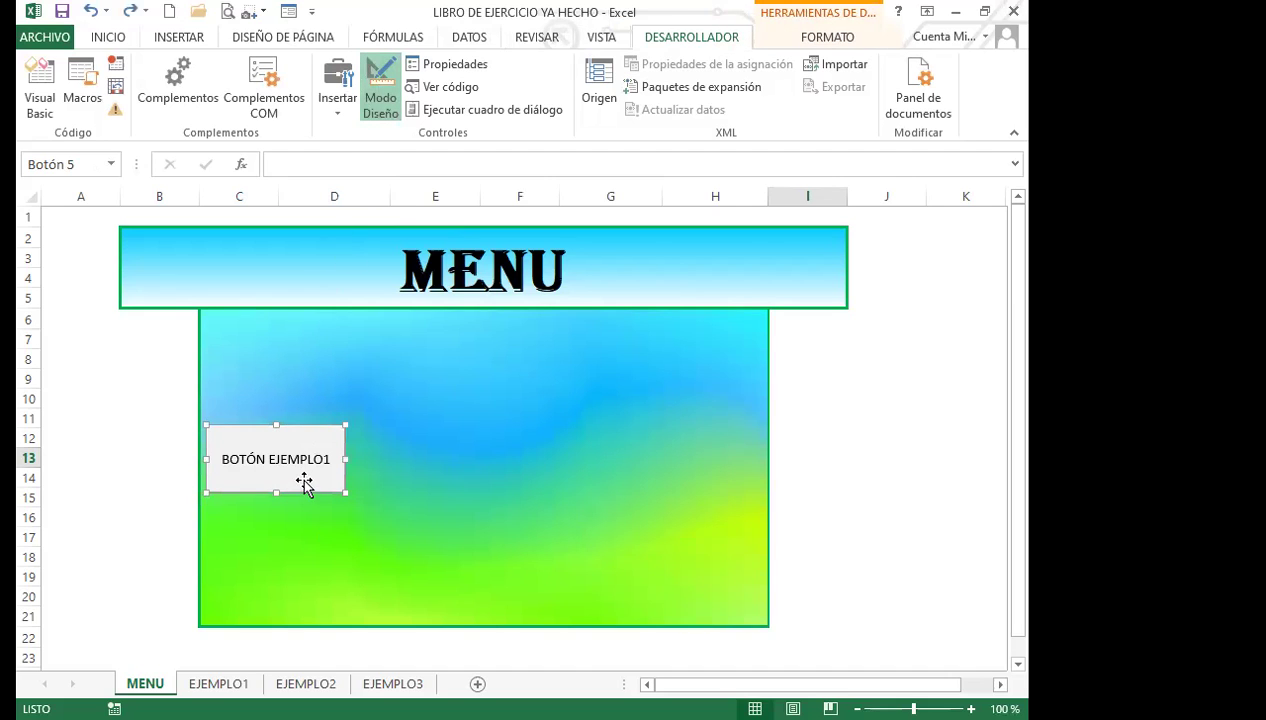
pyautogui.rightClick(305, 484)
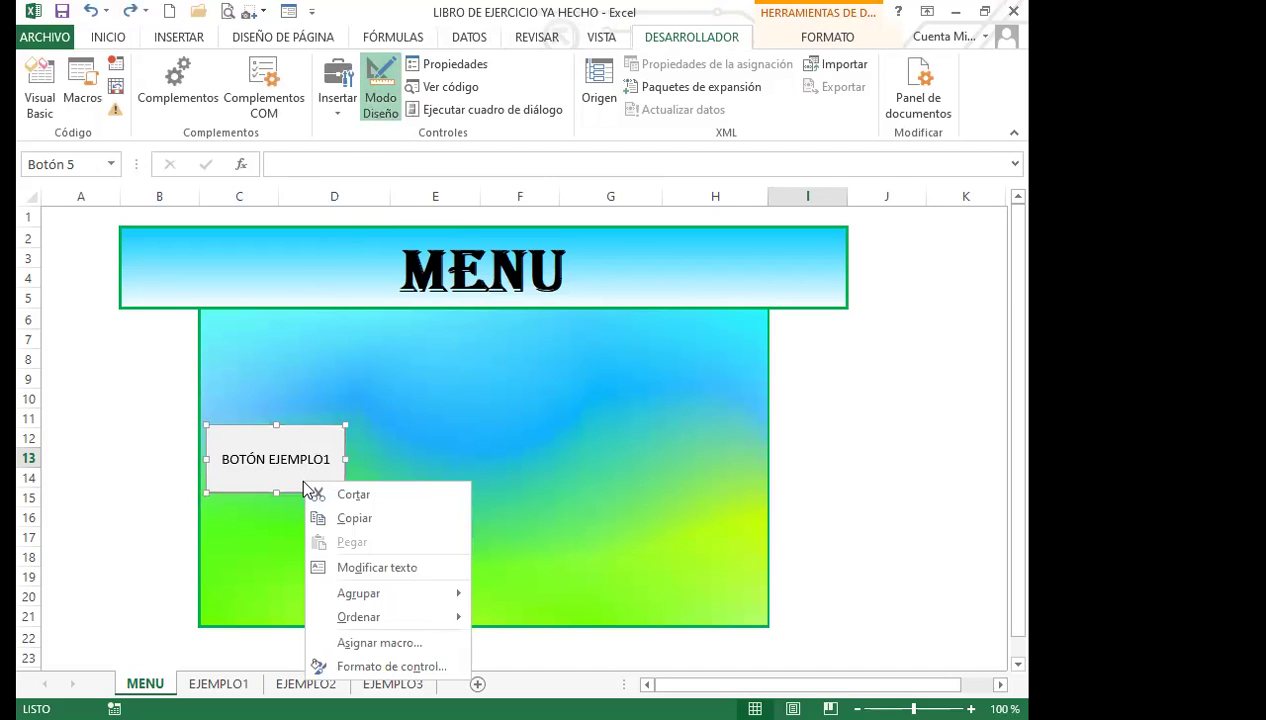
pyautogui.click(289, 490)
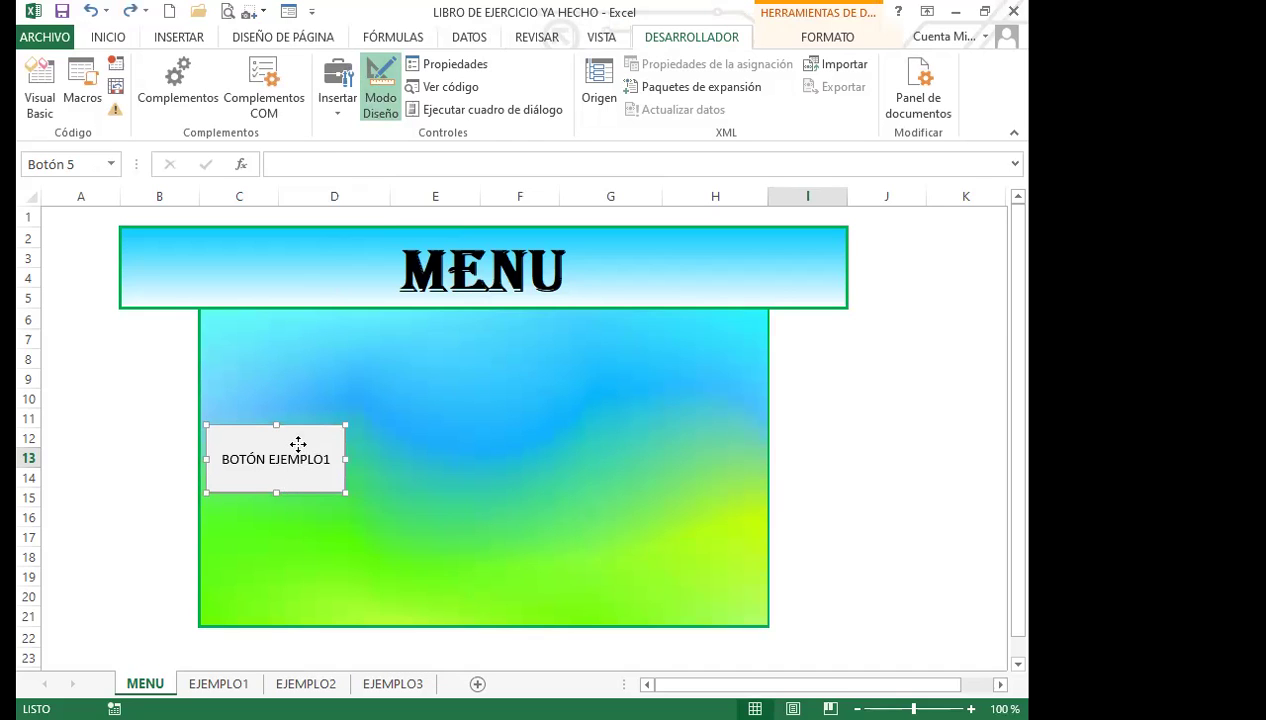
pyautogui.click(300, 452)
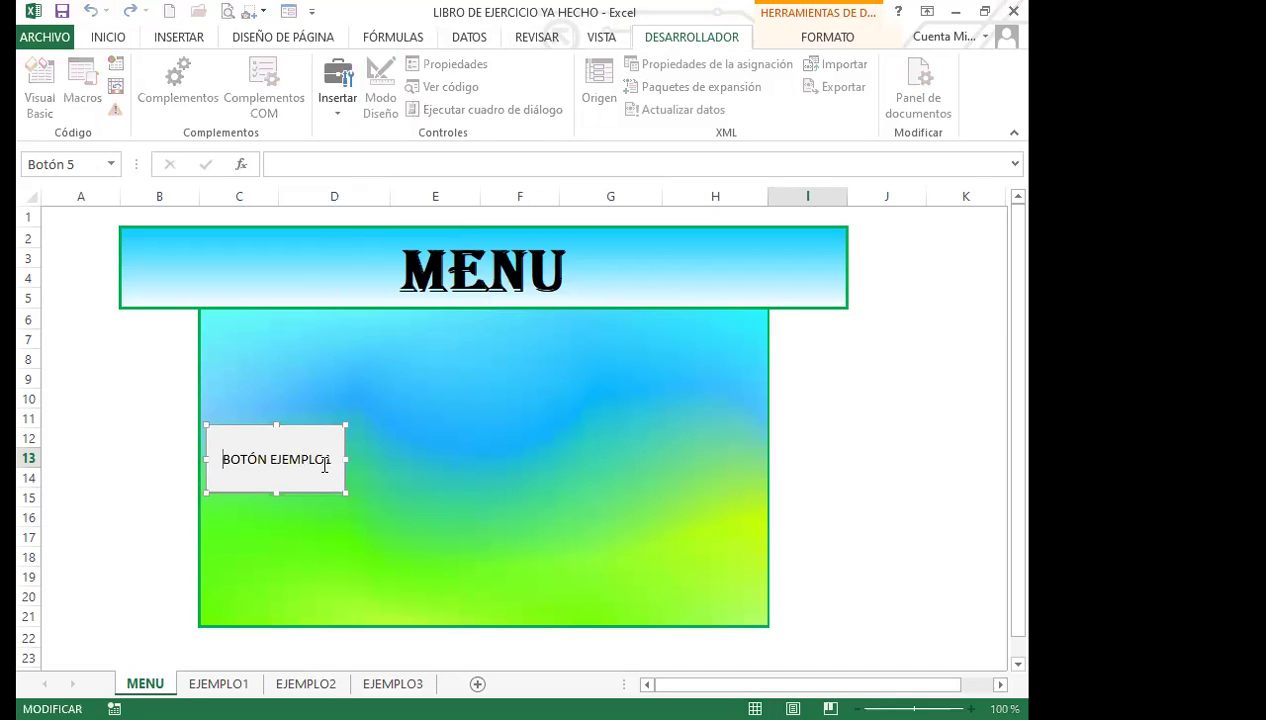
pyautogui.click(361, 419)
pyautogui.click(316, 485)
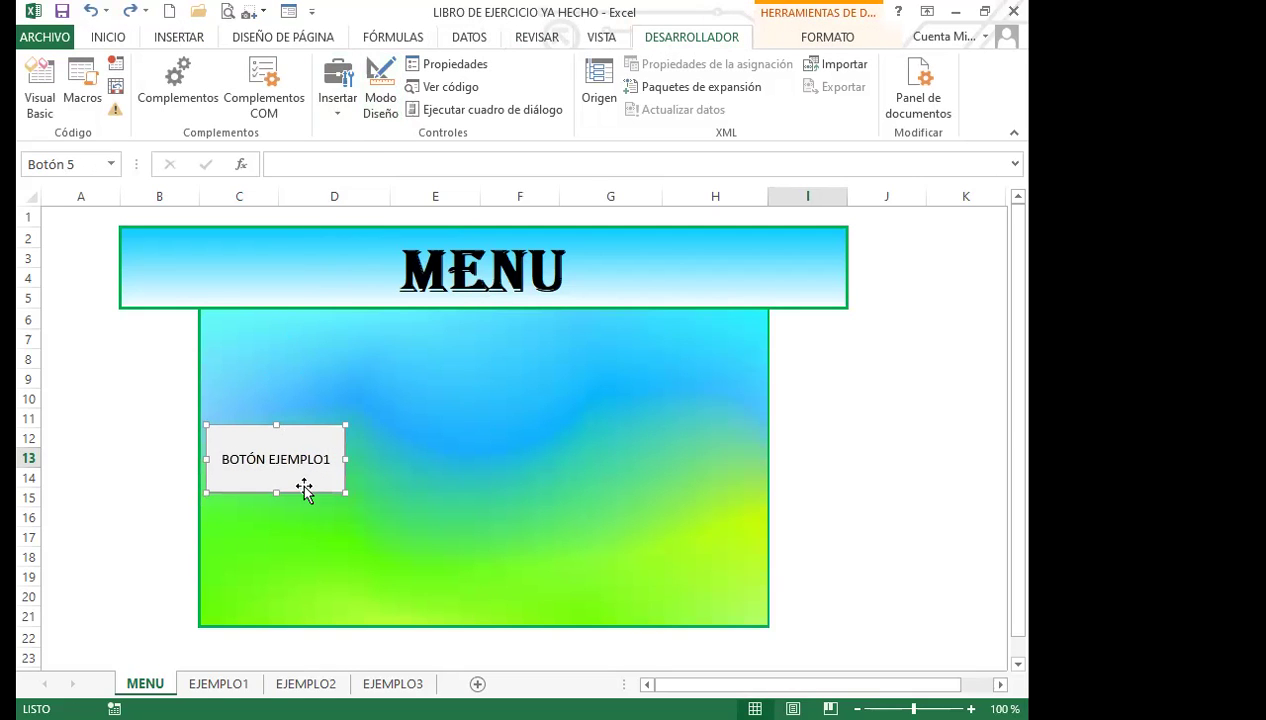
pyautogui.click(303, 522)
pyautogui.click(300, 487)
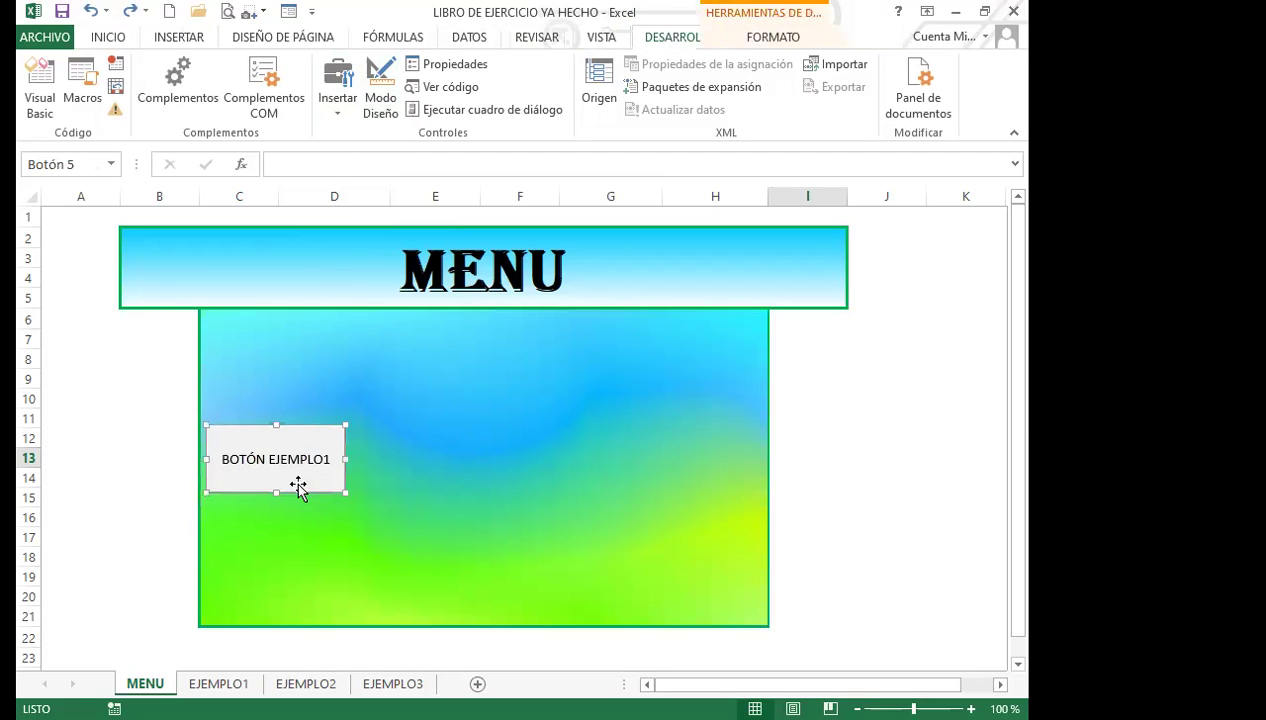
pyautogui.click(378, 114)
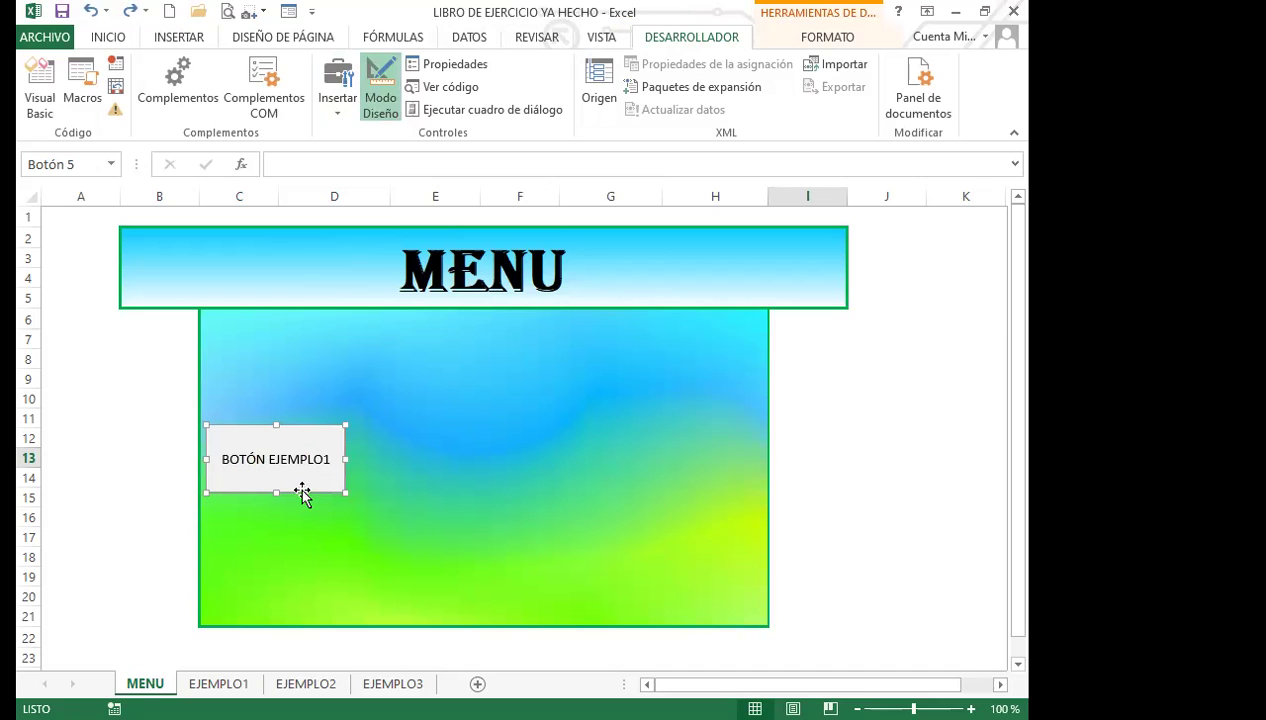
pyautogui.rightClick(304, 488)
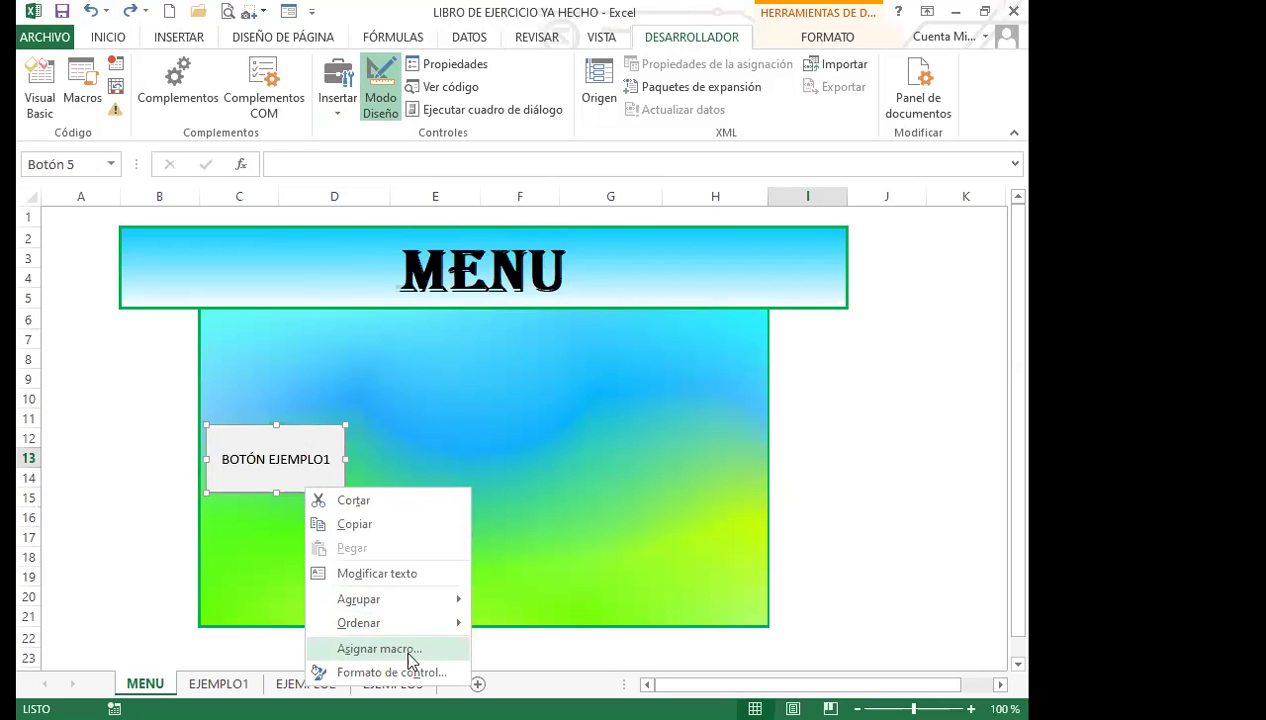
pyautogui.click(263, 486)
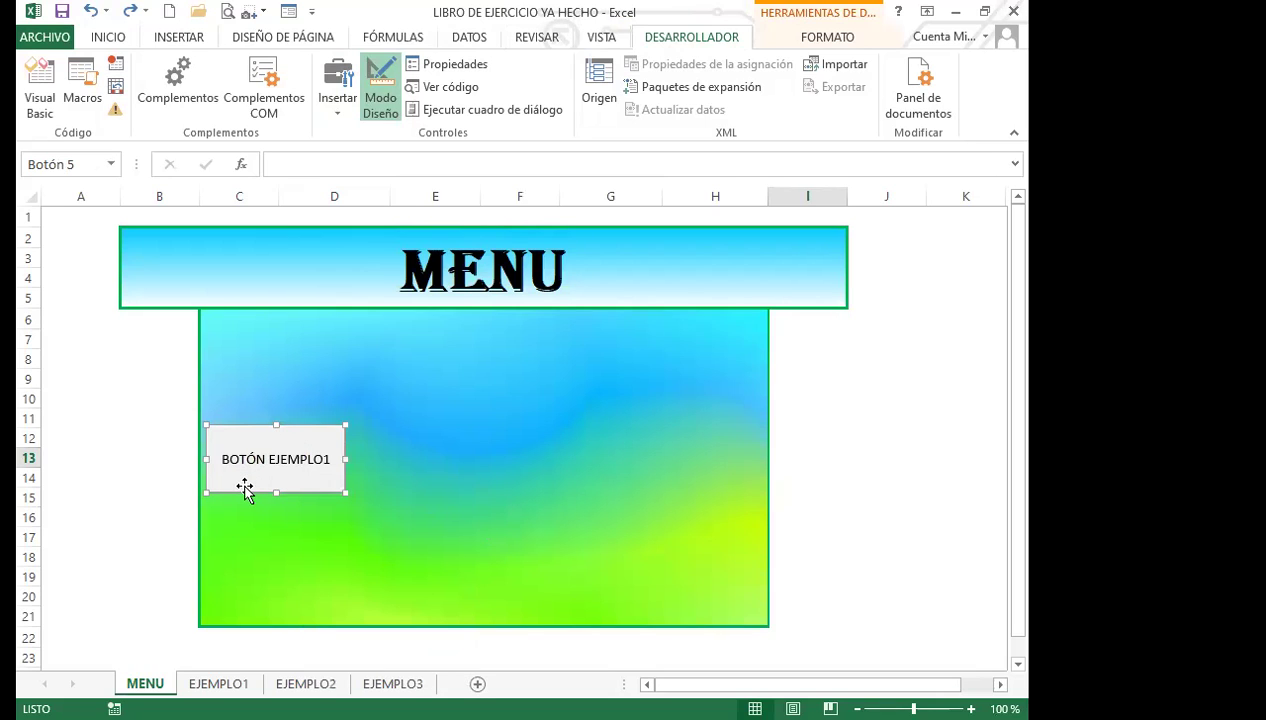
pyautogui.click(380, 108)
pyautogui.click(375, 436)
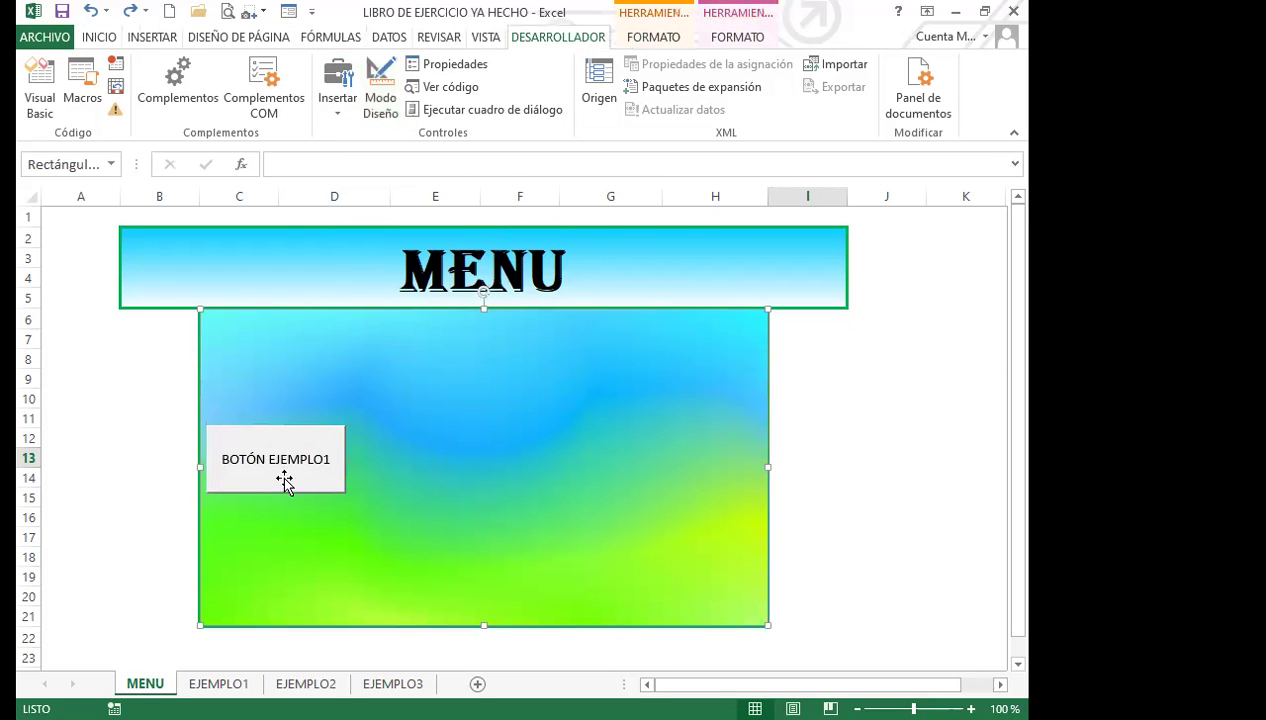
pyautogui.click(284, 490)
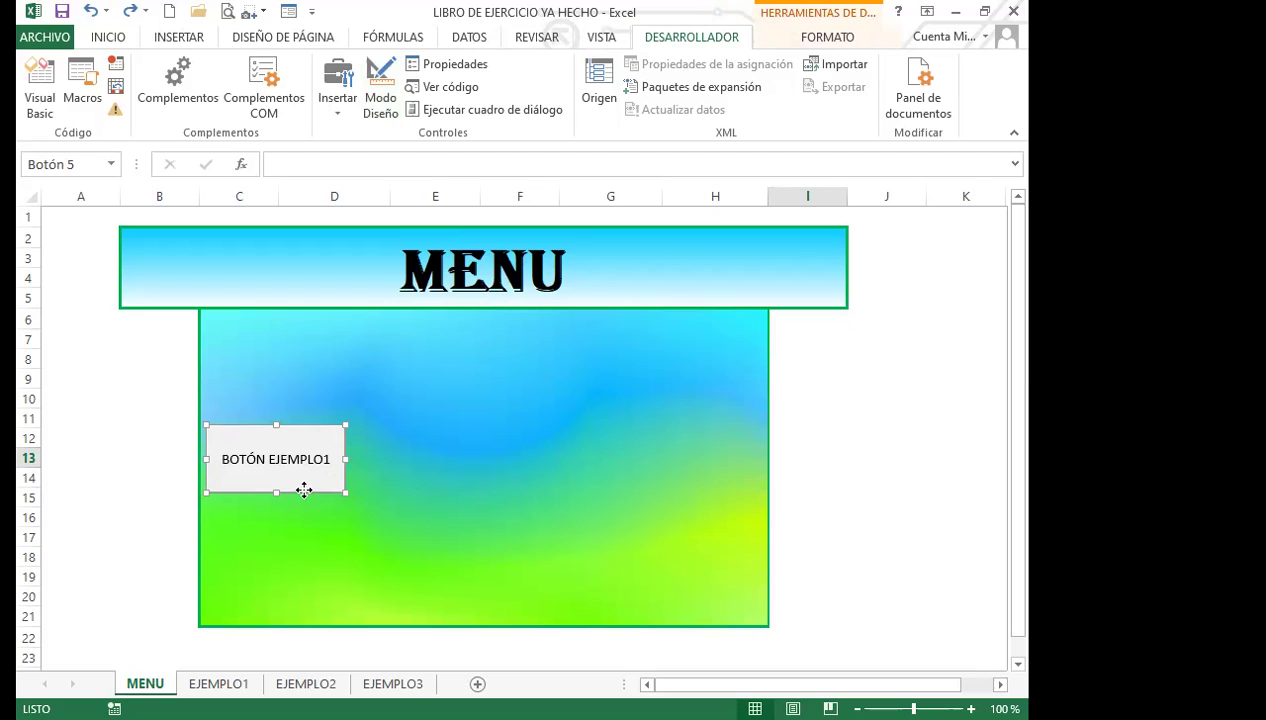
pyautogui.rightClick(306, 490)
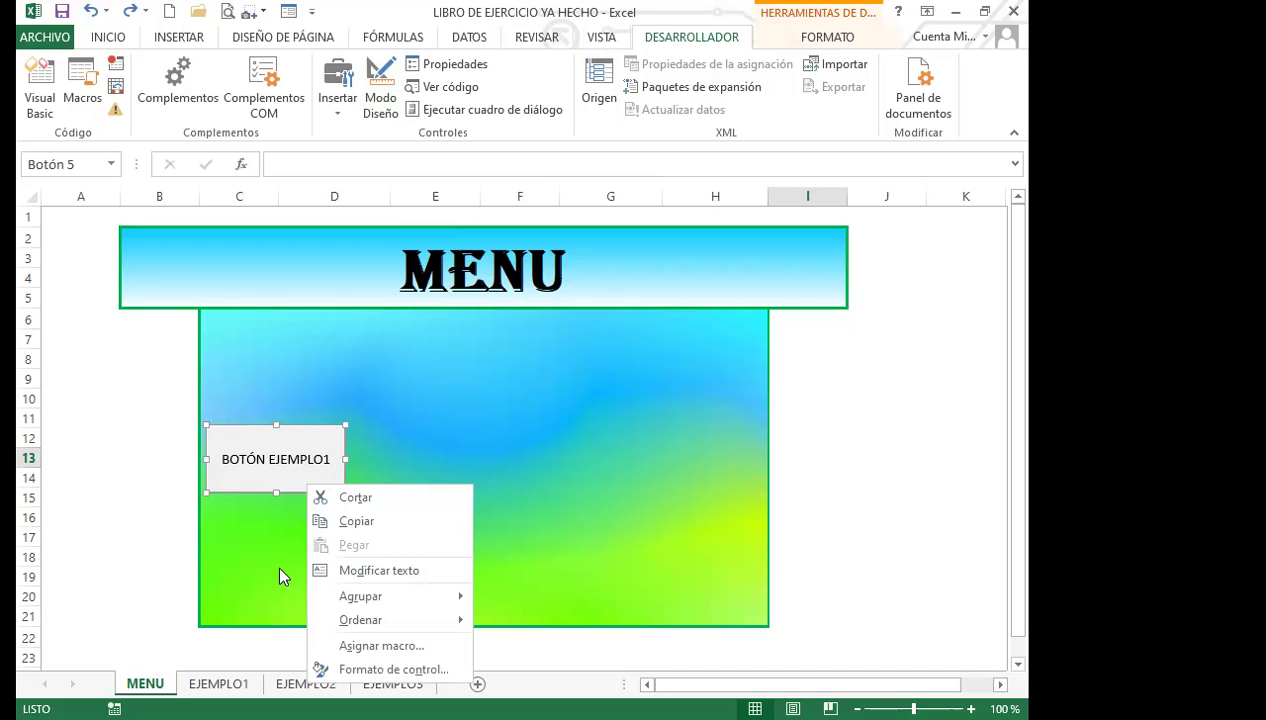
pyautogui.press('Escape')
pyautogui.click(291, 512)
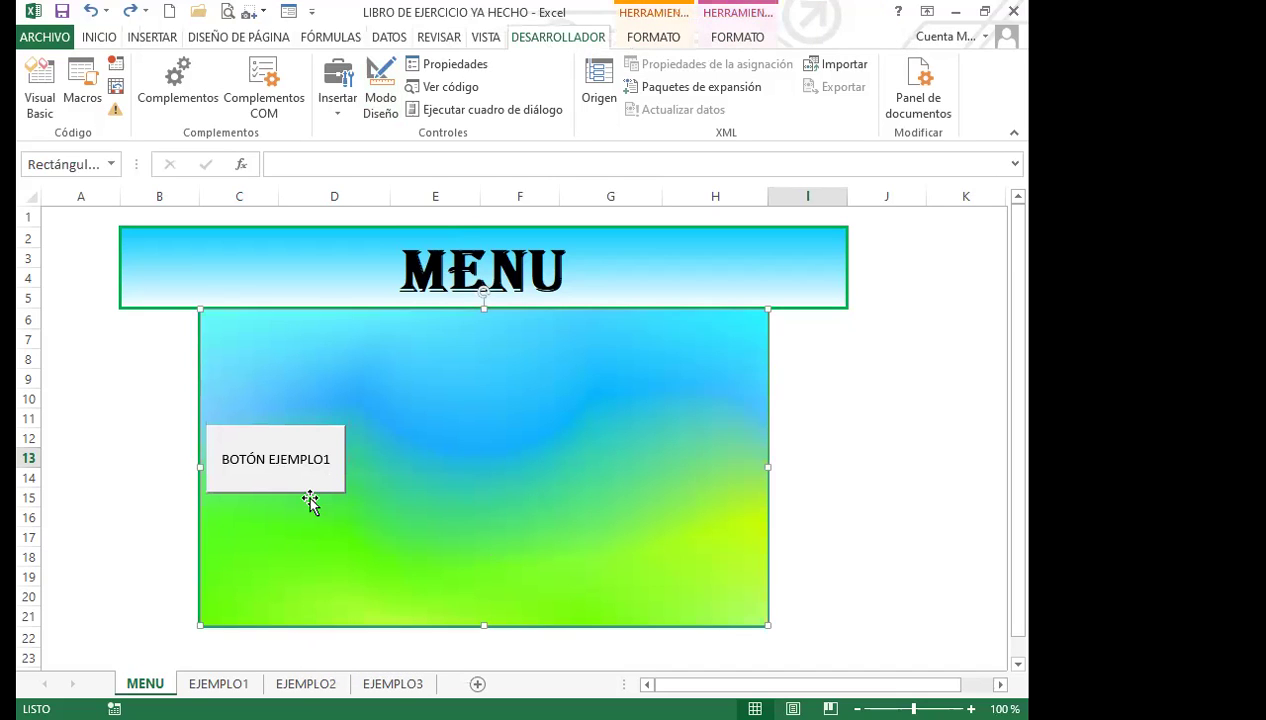
pyautogui.click(311, 486)
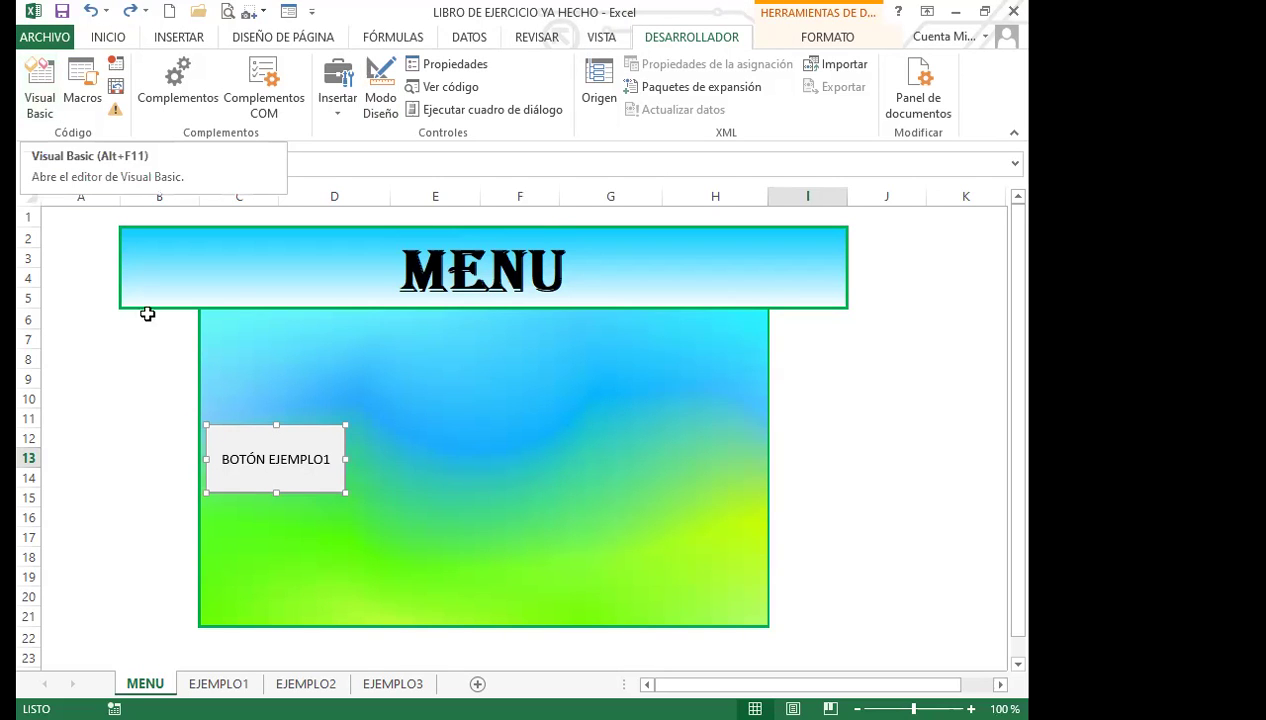
pyautogui.click(44, 88)
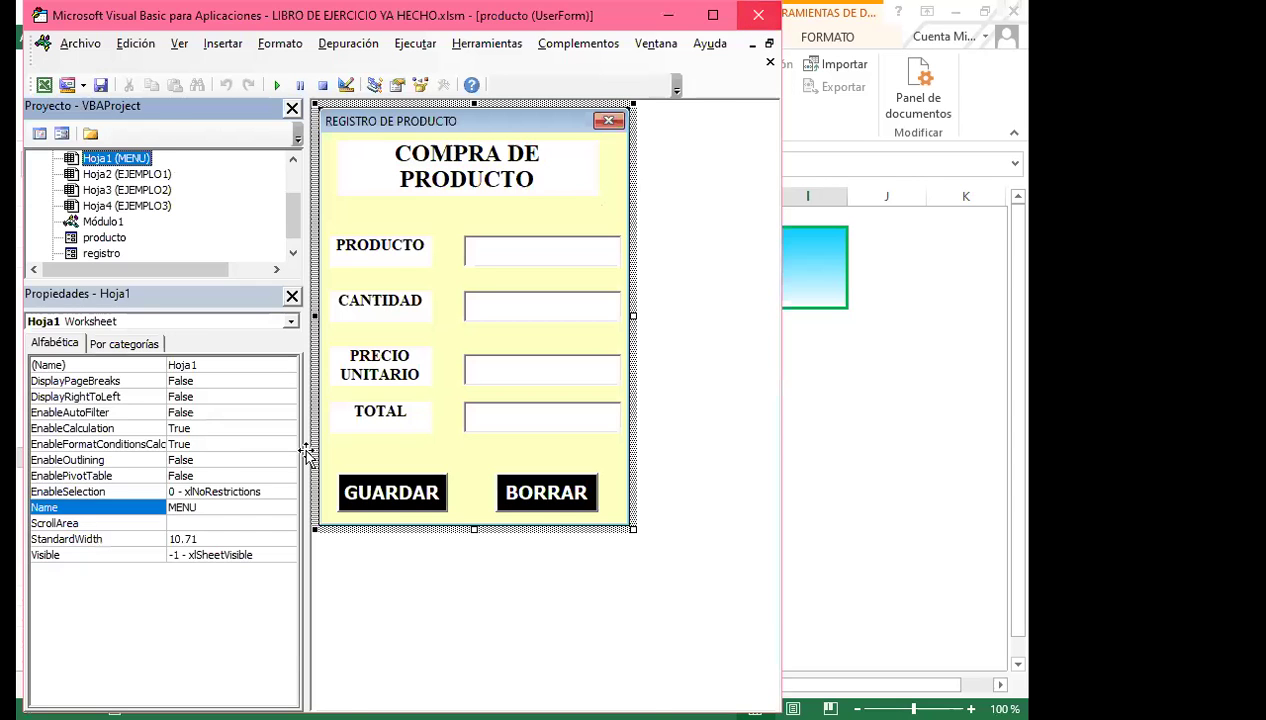
pyautogui.click(755, 17)
pyautogui.click(164, 415)
pyautogui.keyDown('ctrl'); pyautogui.click(311, 467); pyautogui.keyUp('ctrl')
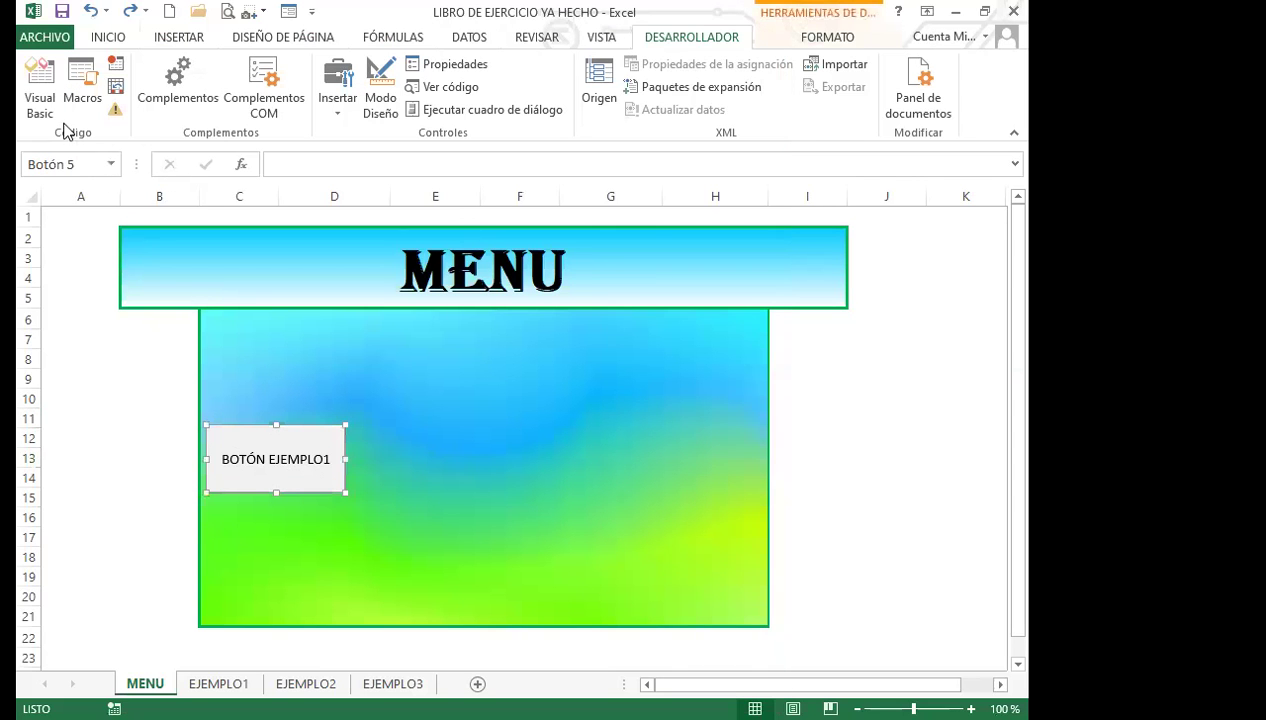
pyautogui.click(40, 88)
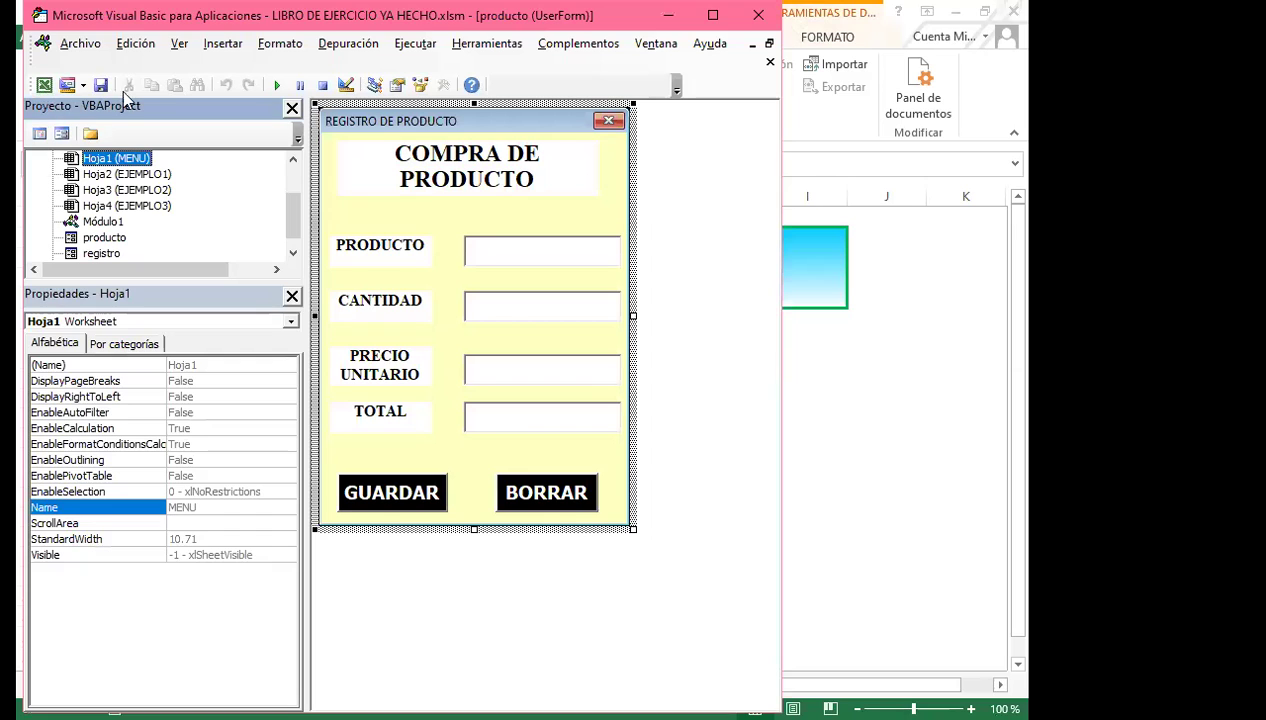
pyautogui.click(140, 44)
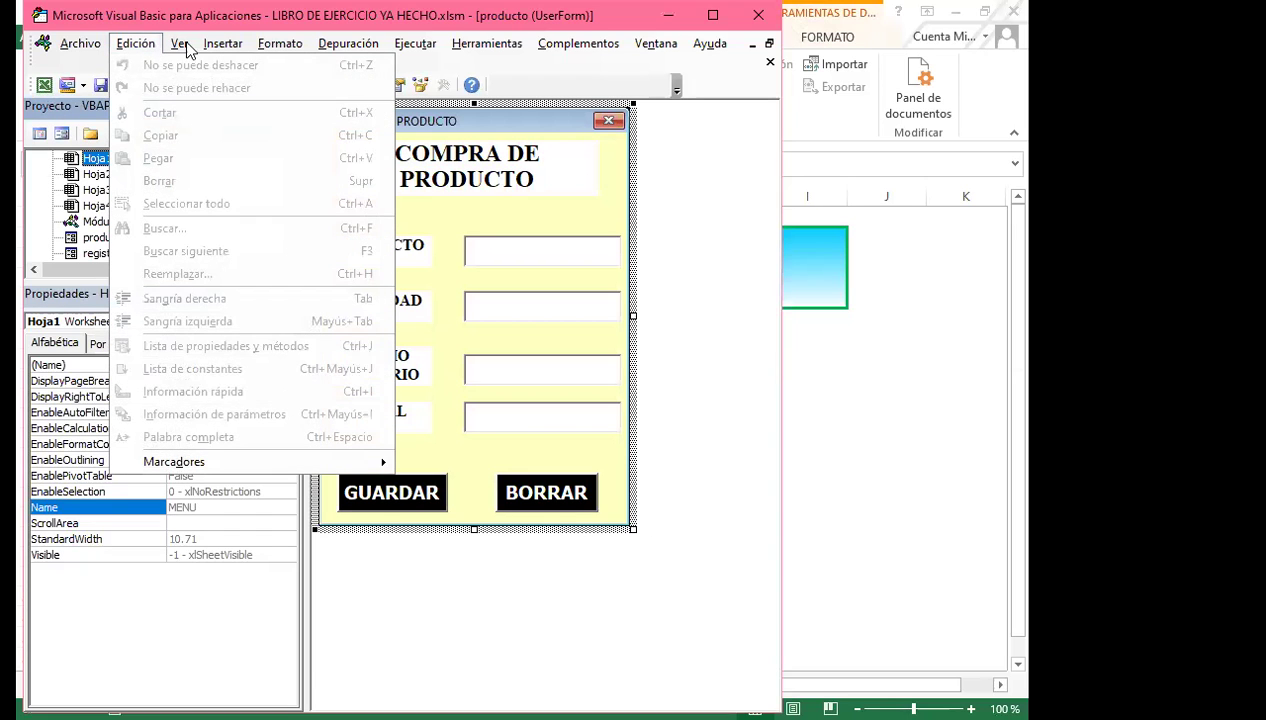
pyautogui.click(222, 43)
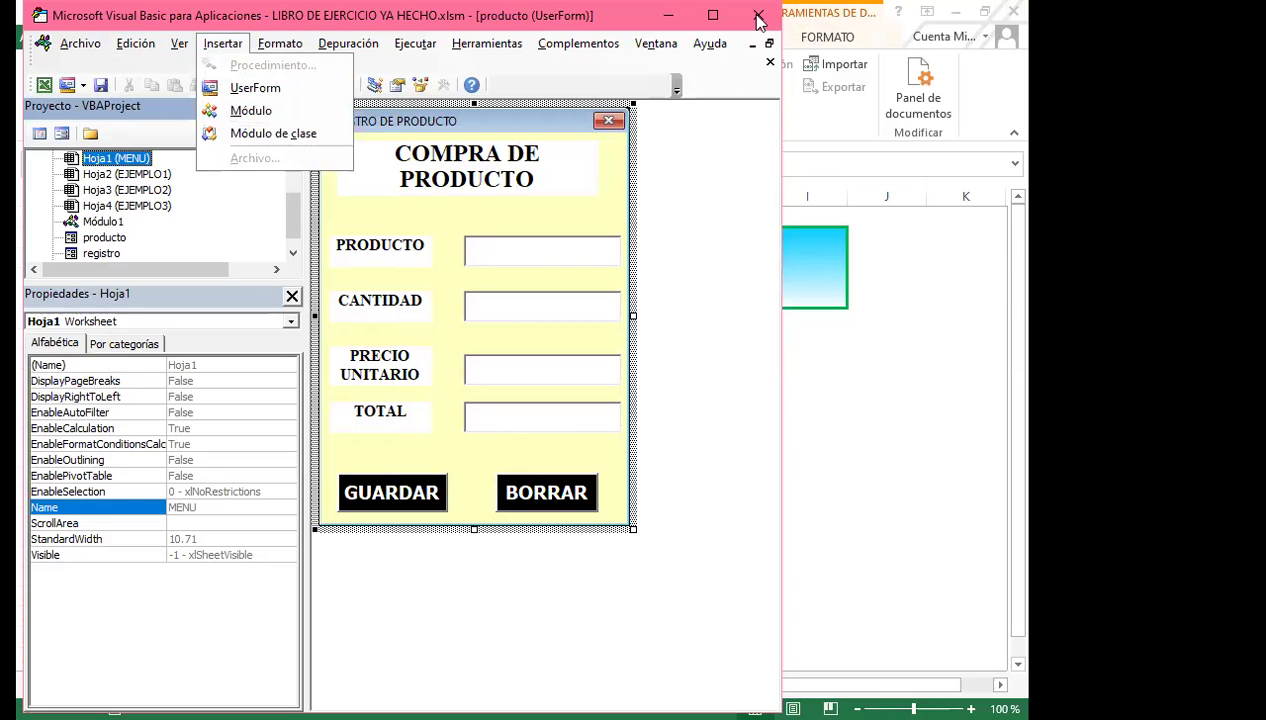
pyautogui.hotkey('alt', 'F11')
pyautogui.click(146, 514)
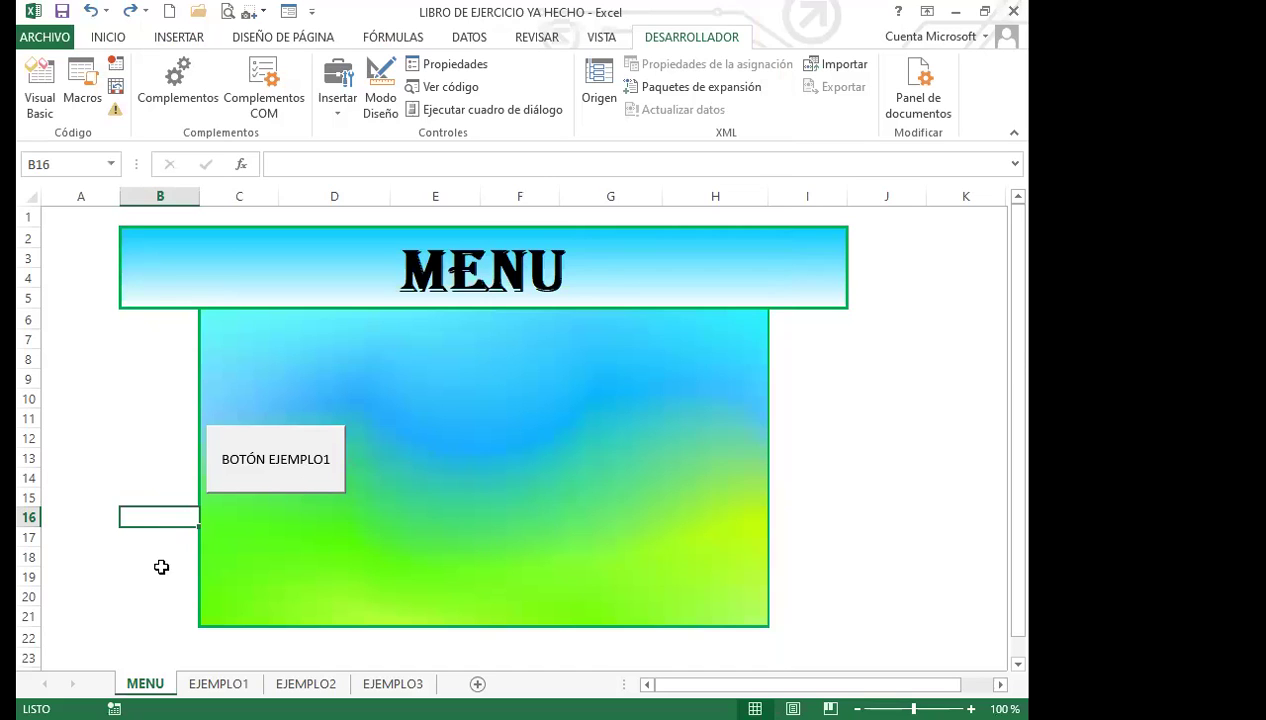
# Record Macro1, which switches to the EJEMPLO1 sheet, selects F7 and returns to MENU
pyautogui.click(141, 594)
pyautogui.click(598, 40)
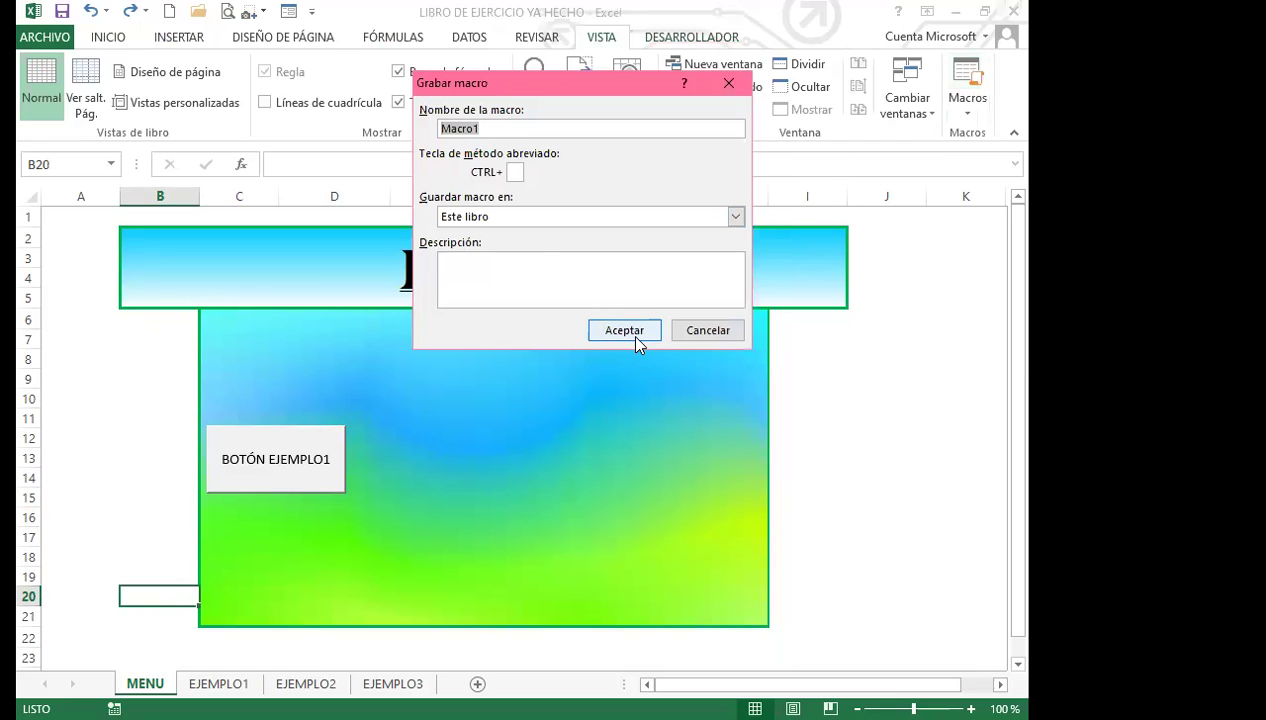
pyautogui.click(624, 330)
pyautogui.click(218, 683)
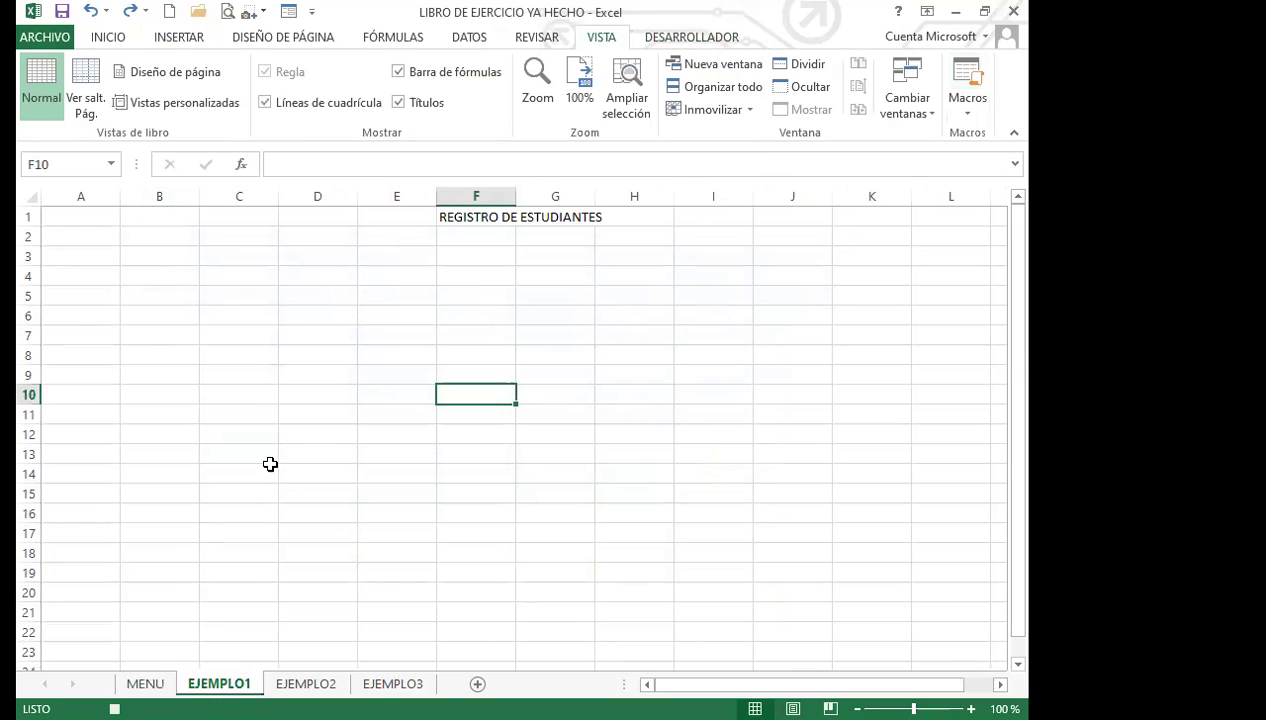
pyautogui.click(477, 334)
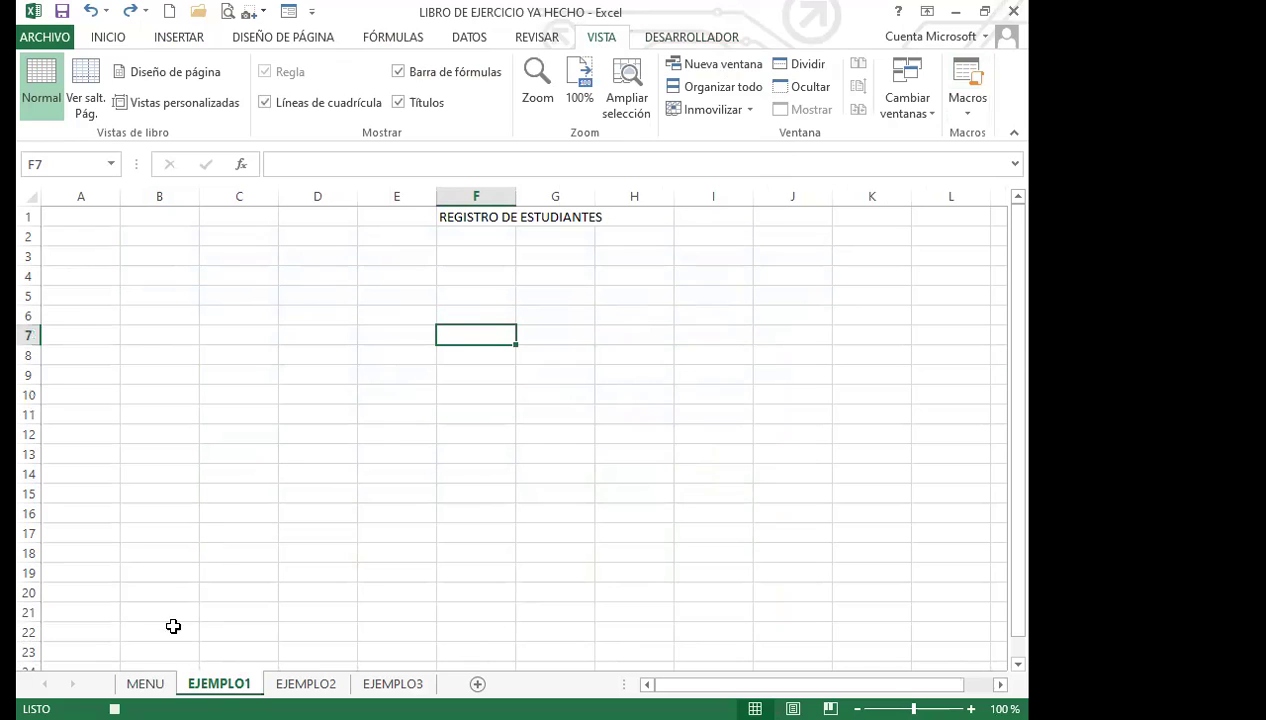
pyautogui.click(145, 683)
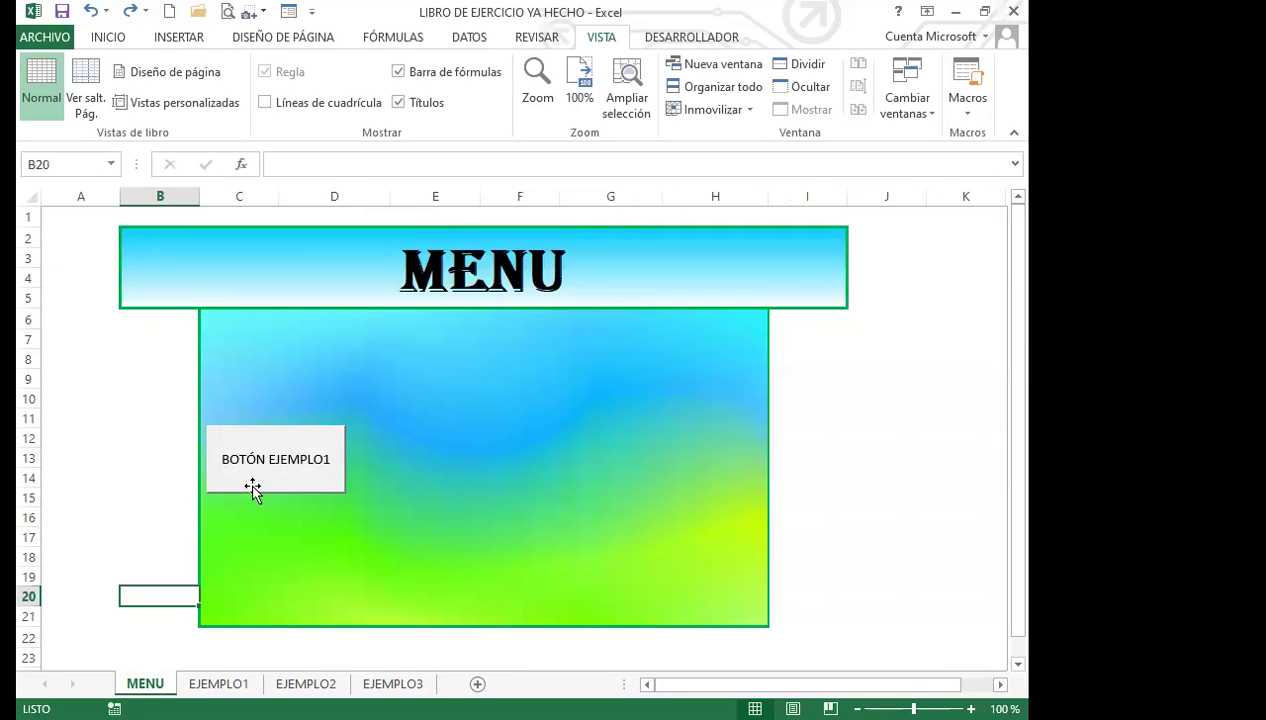
# Assign Macro1 to the BOTÓN EJEMPLO1 button on the MENU sheet
pyautogui.rightClick(280, 482)
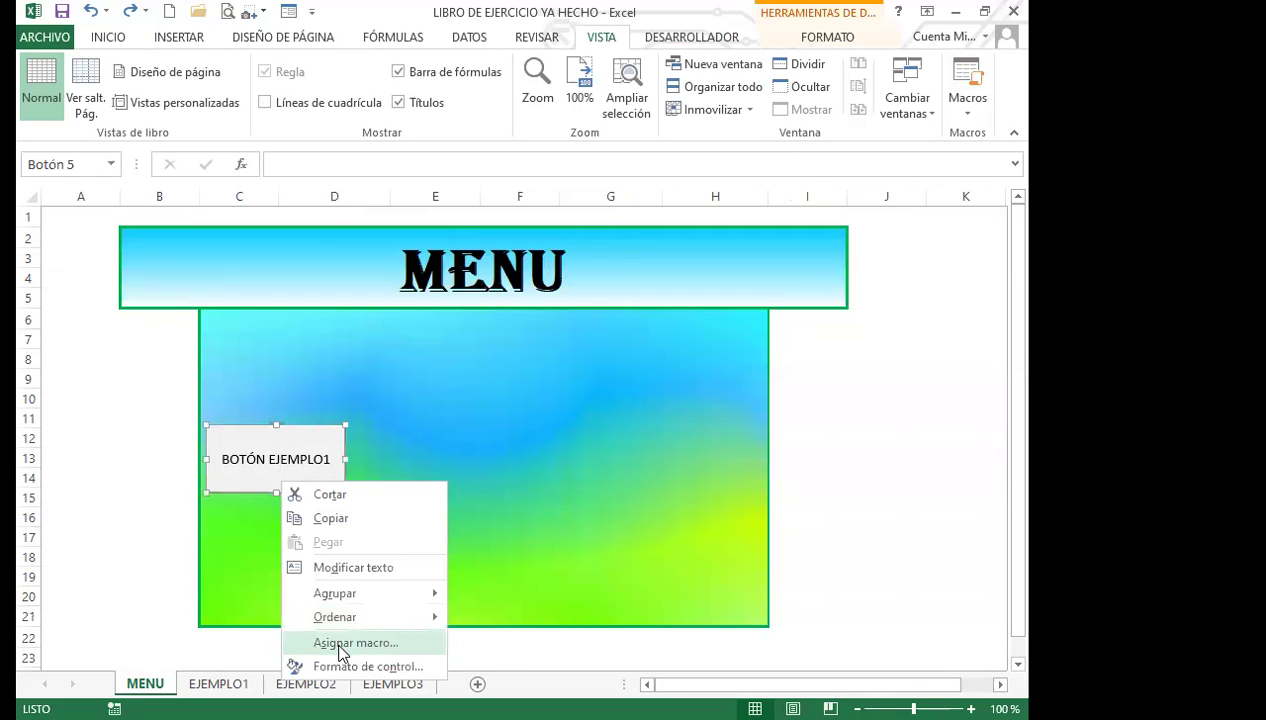
pyautogui.click(341, 645)
pyautogui.click(186, 455)
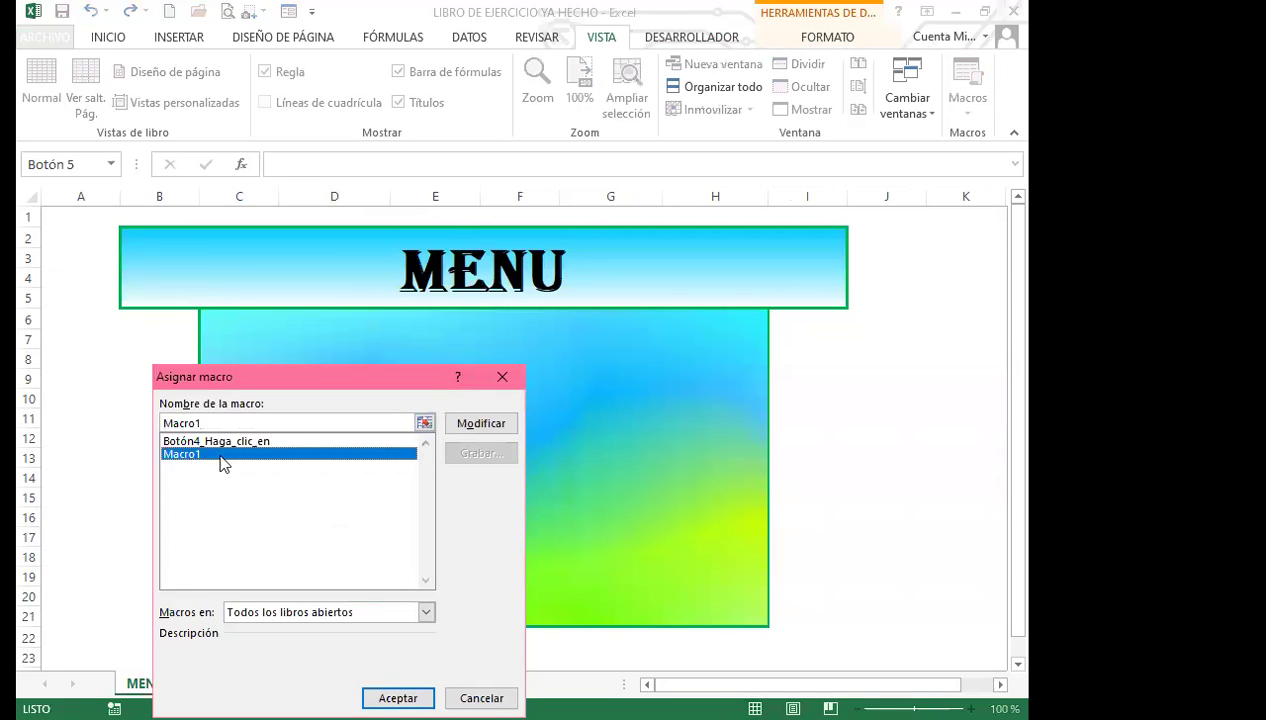
pyautogui.click(397, 697)
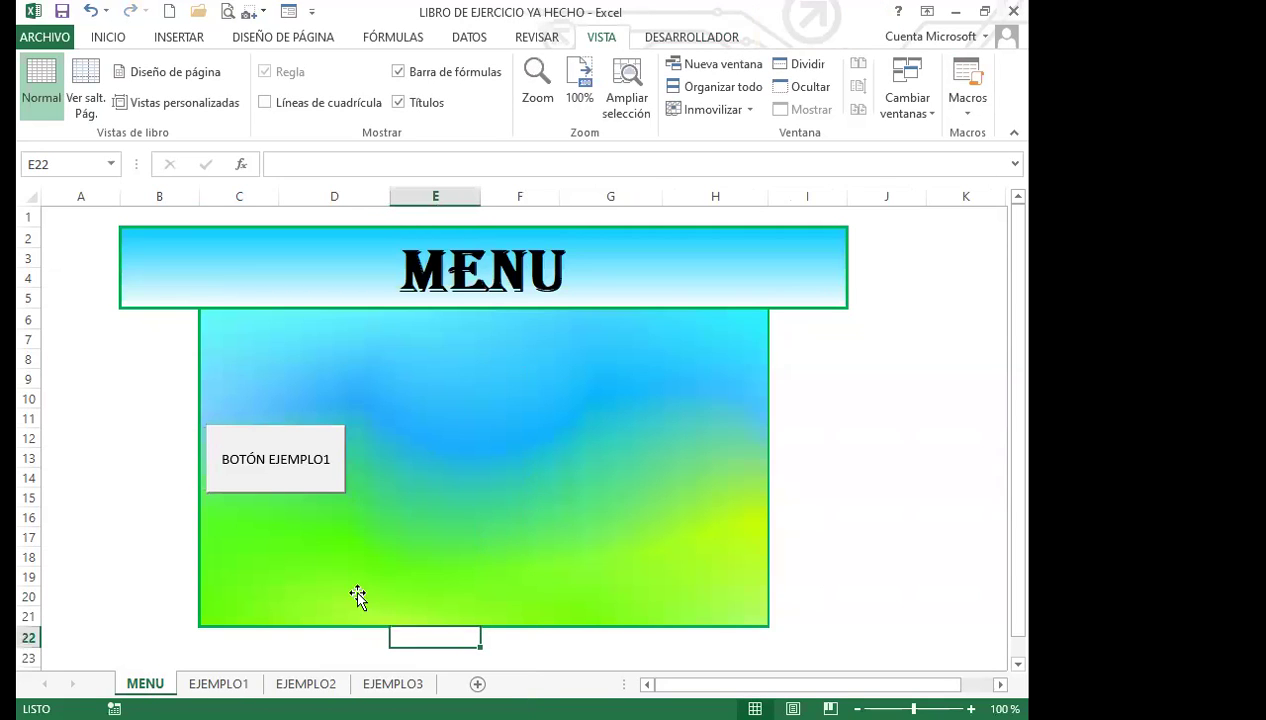
# Turn Modo Diseño off and run BOTÓN EJEMPLO1 to jump from MENU to EJEMPLO1
pyautogui.click(678, 37)
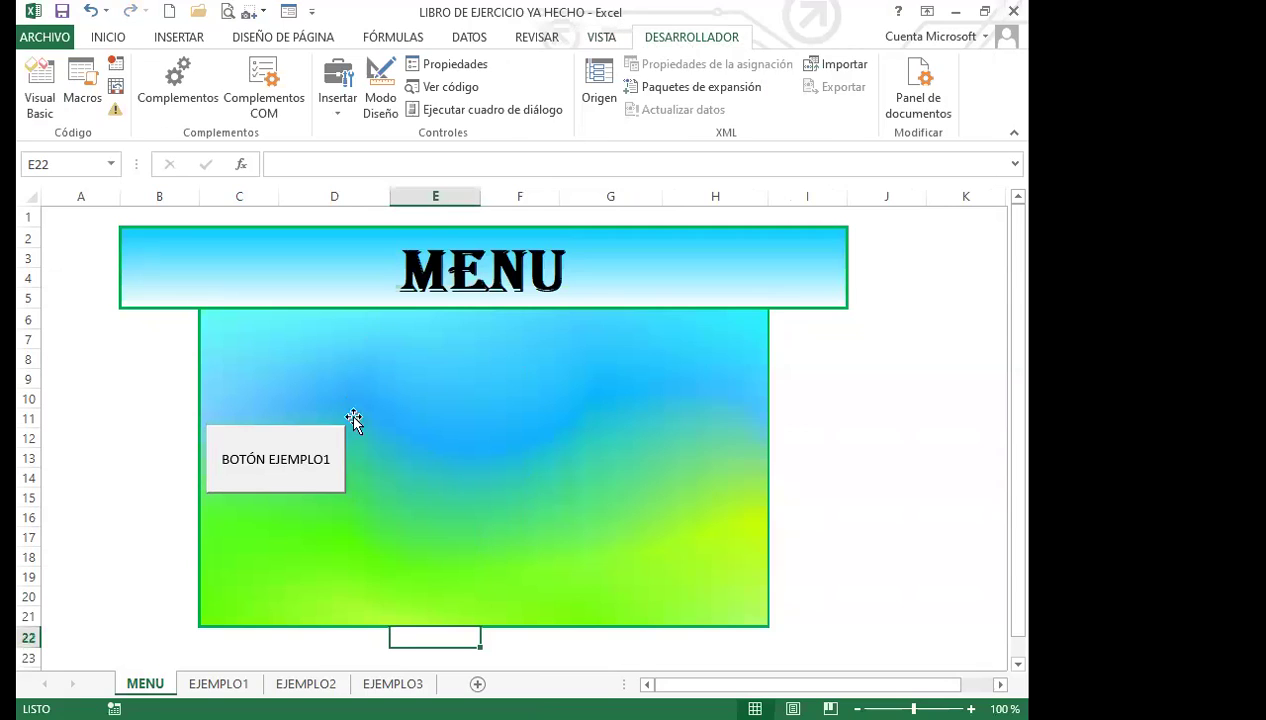
pyautogui.rightClick(302, 483)
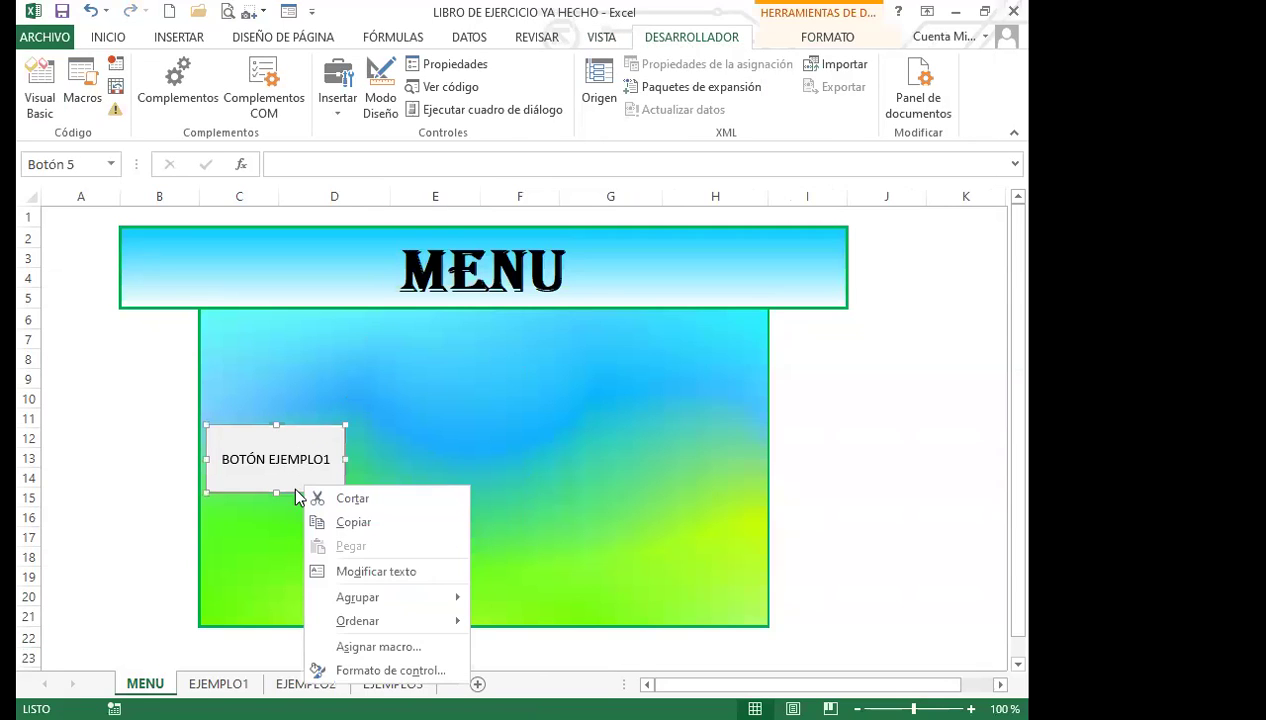
pyautogui.click(846, 38)
pyautogui.click(692, 37)
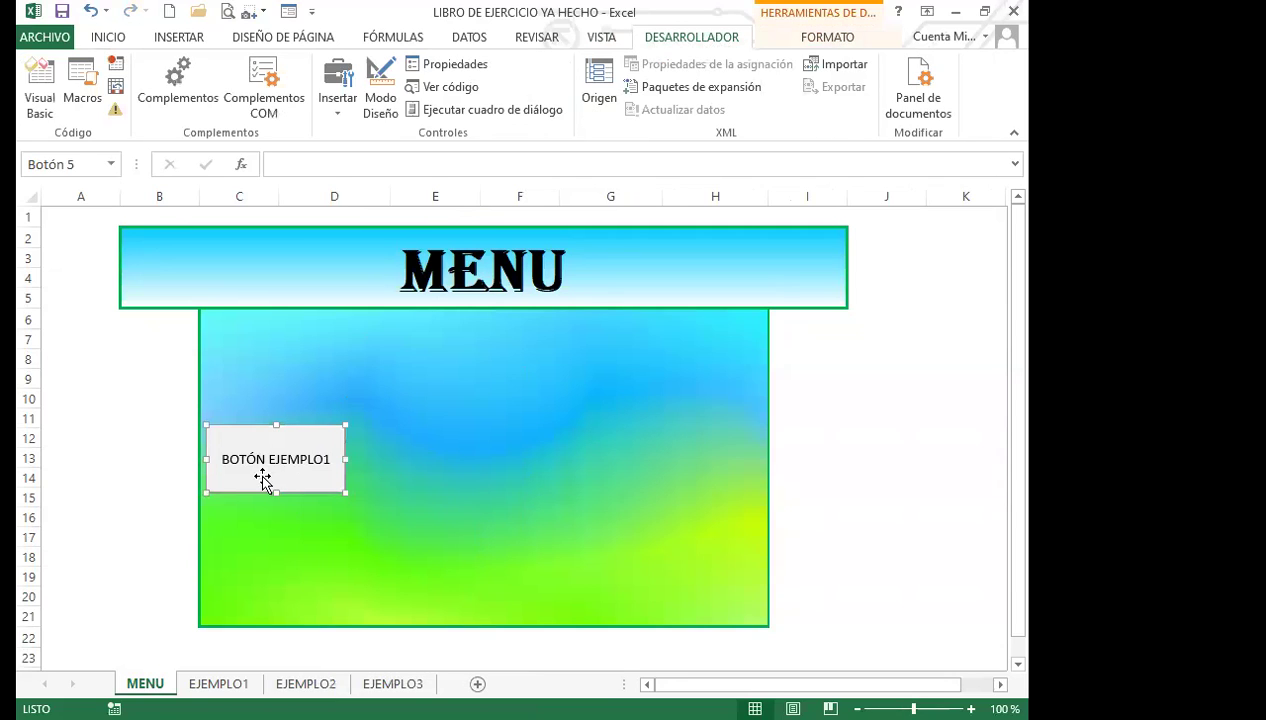
pyautogui.click(380, 88)
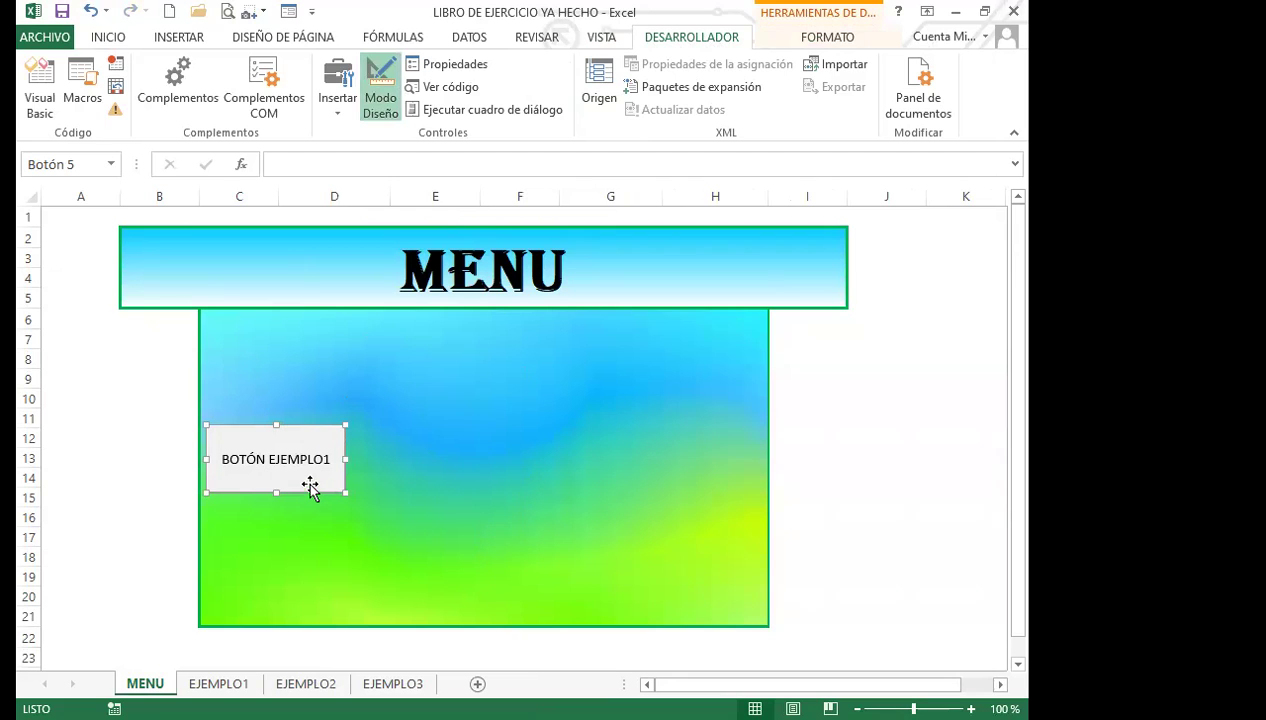
pyautogui.rightClick(304, 474)
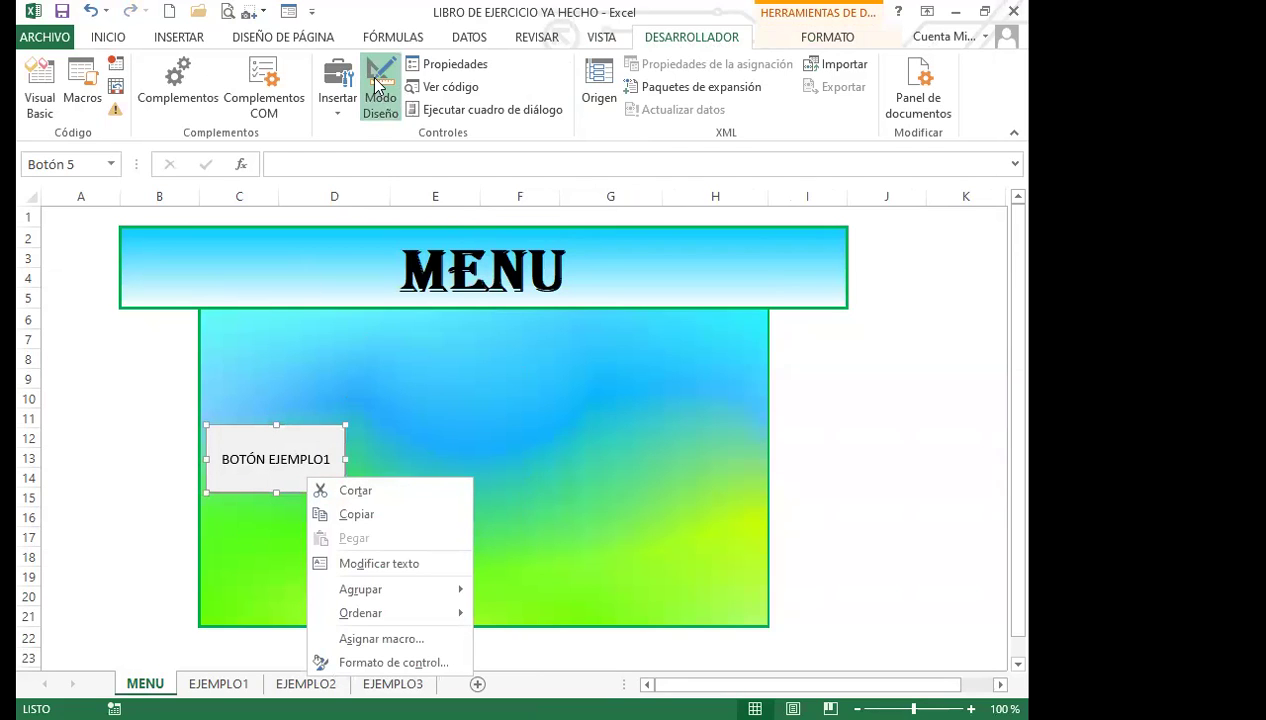
pyautogui.click(126, 498)
pyautogui.click(384, 97)
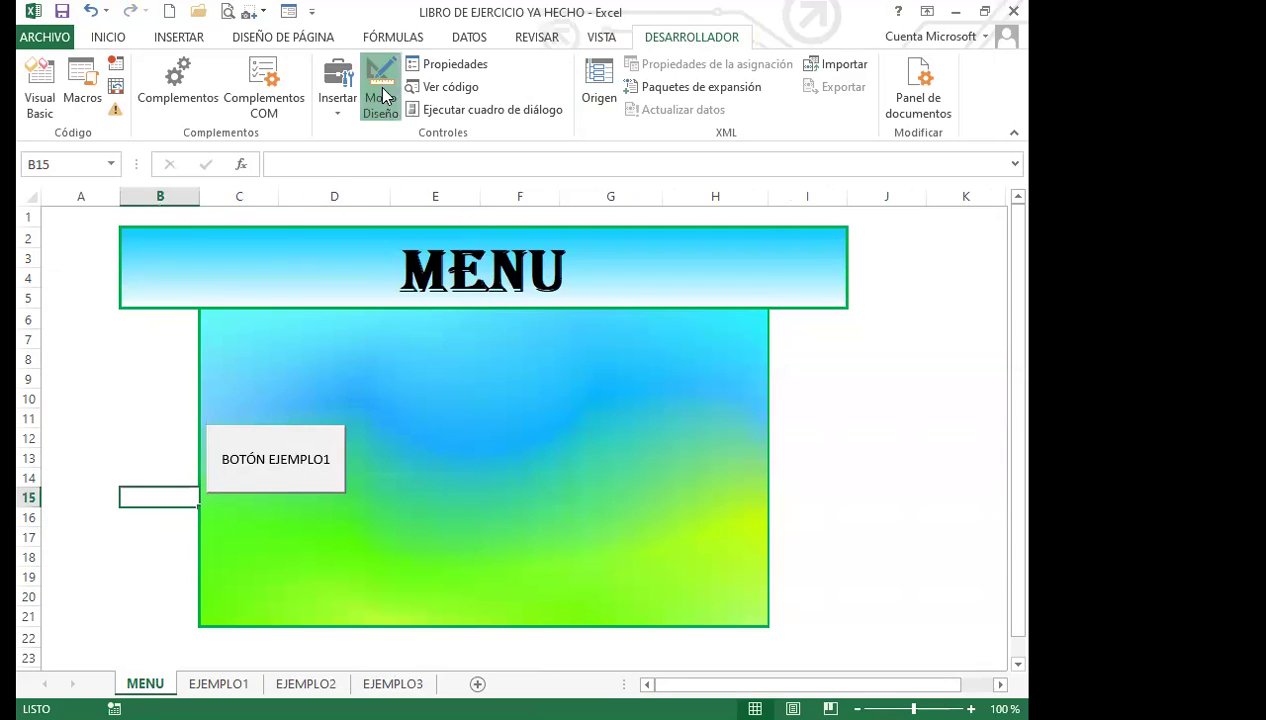
pyautogui.click(289, 477)
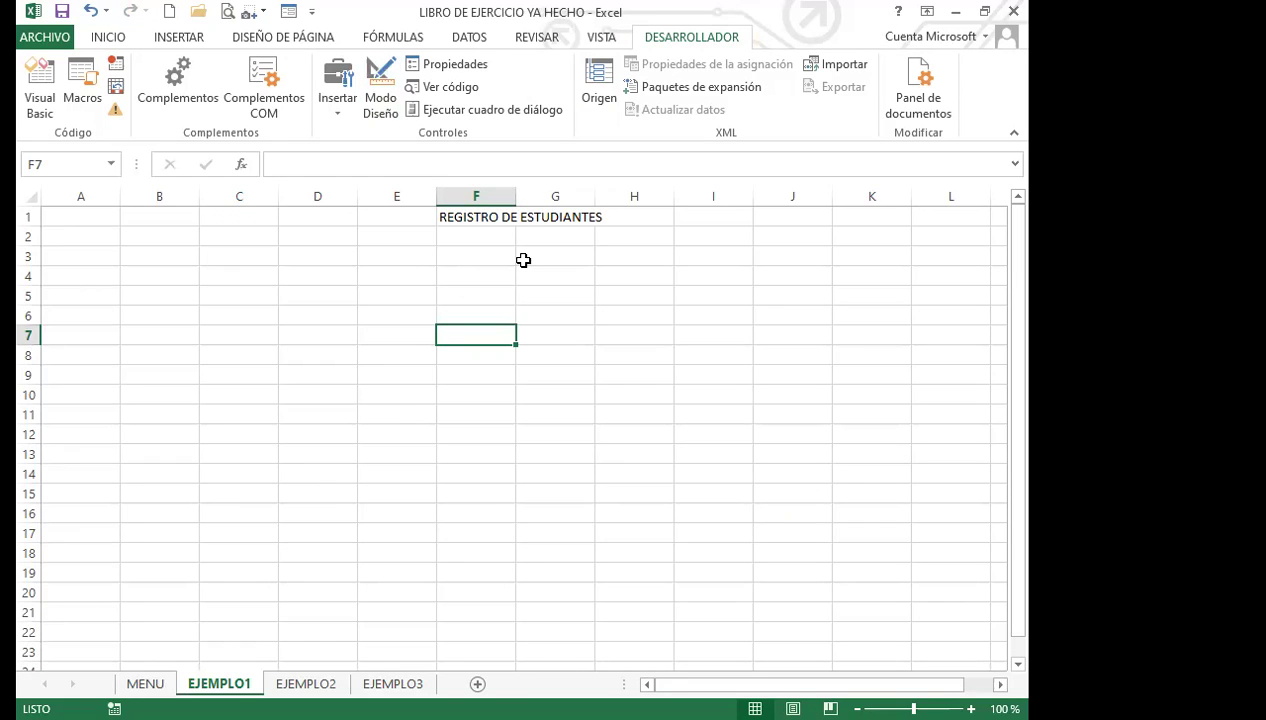
pyautogui.click(147, 681)
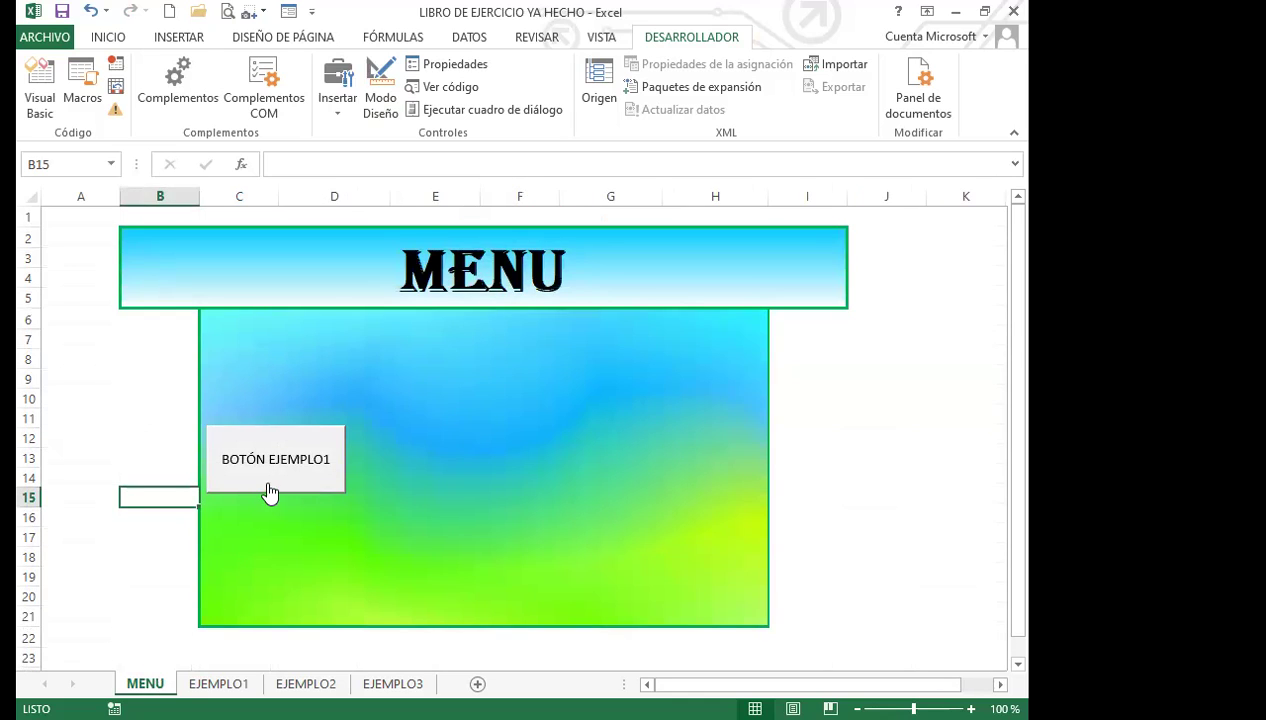
pyautogui.click(263, 498)
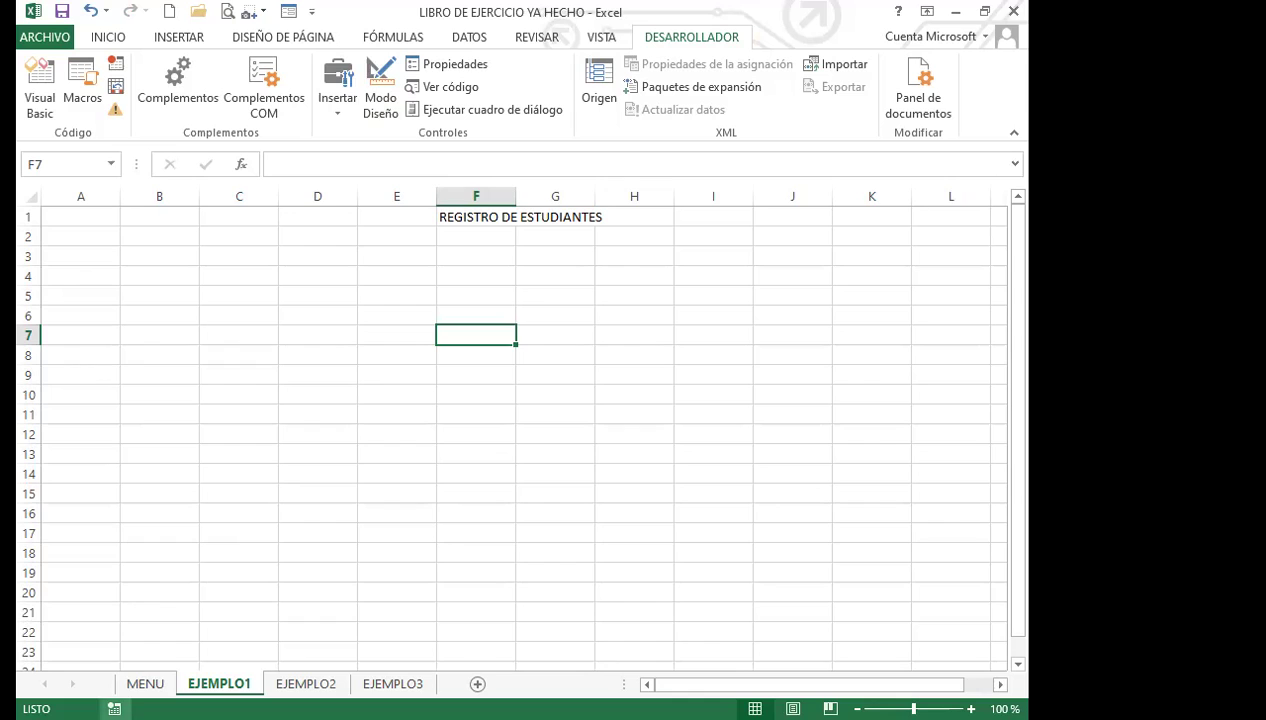
pyautogui.click(145, 683)
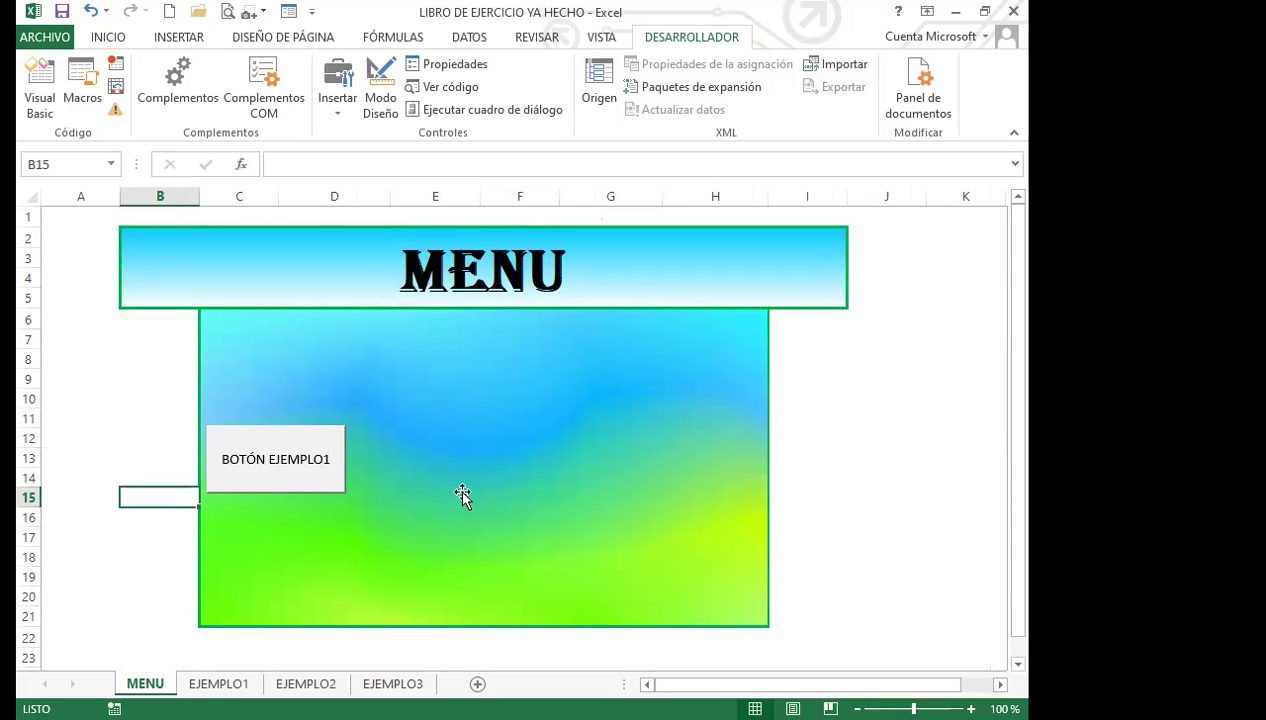
pyautogui.click(441, 507)
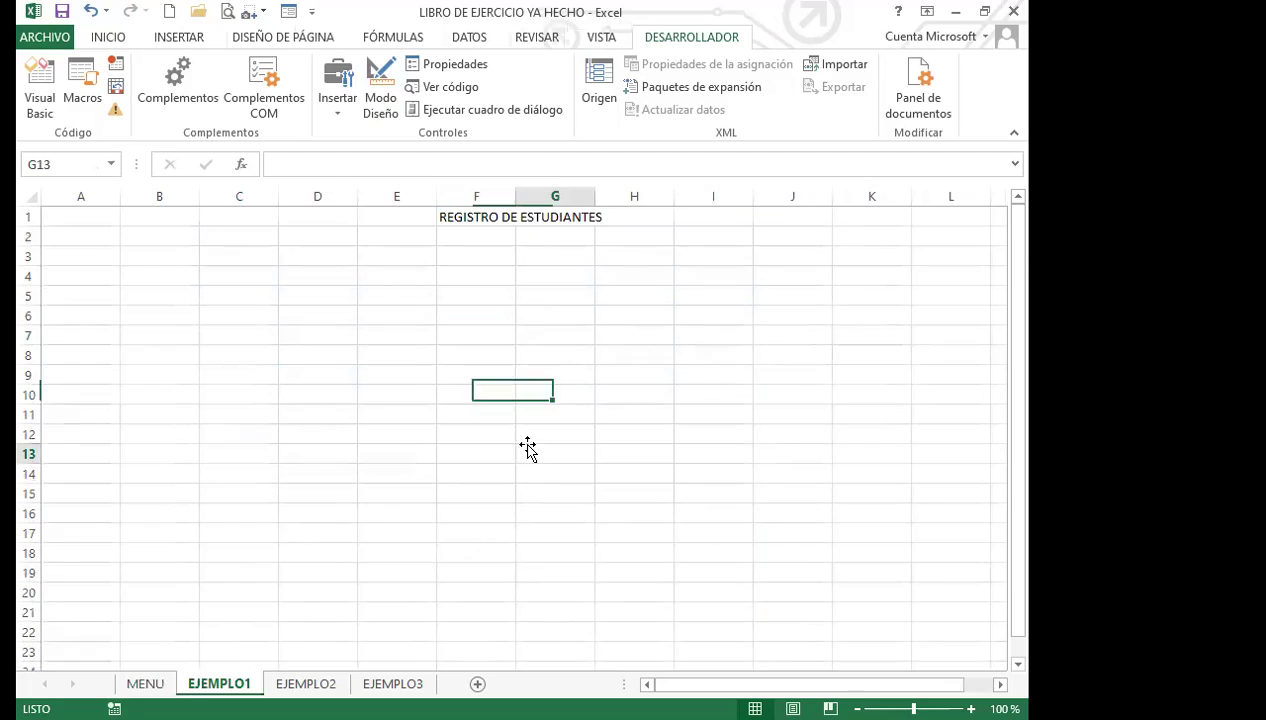
pyautogui.click(474, 292)
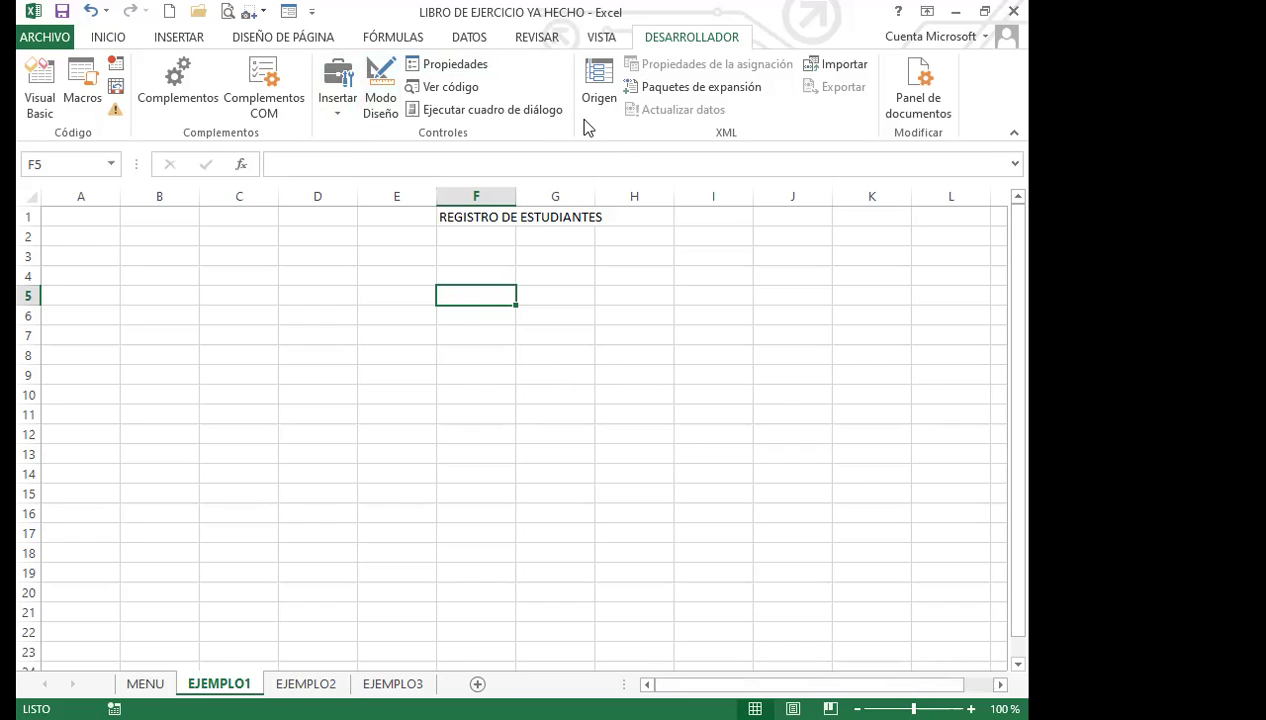
pyautogui.click(488, 278)
# Draw an ActiveX command button, CommandButton1, over cells F4 to H7 of EJEMPLO1
pyautogui.click(337, 108)
pyautogui.click(329, 217)
pyautogui.moveTo(471, 265); pyautogui.dragTo(650, 350)
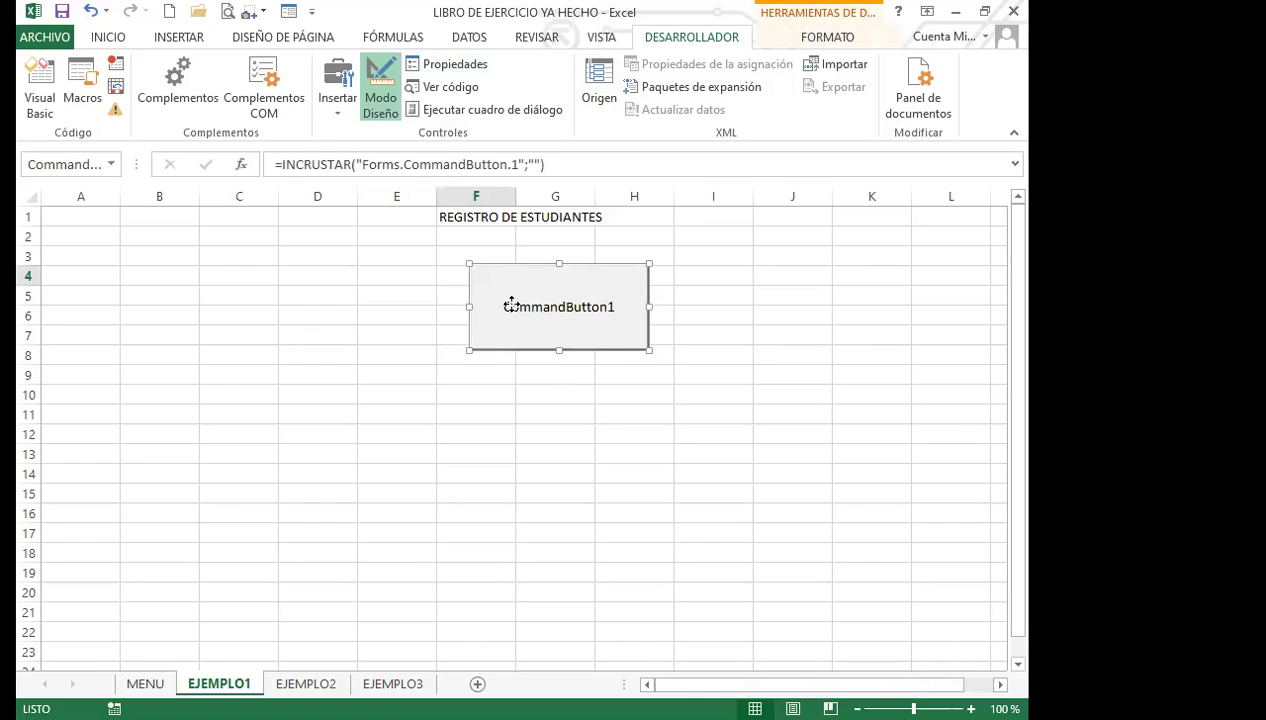
# Leave design mode to try CommandButton1, then turn design mode back on and select it
pyautogui.rightClick(512, 305)
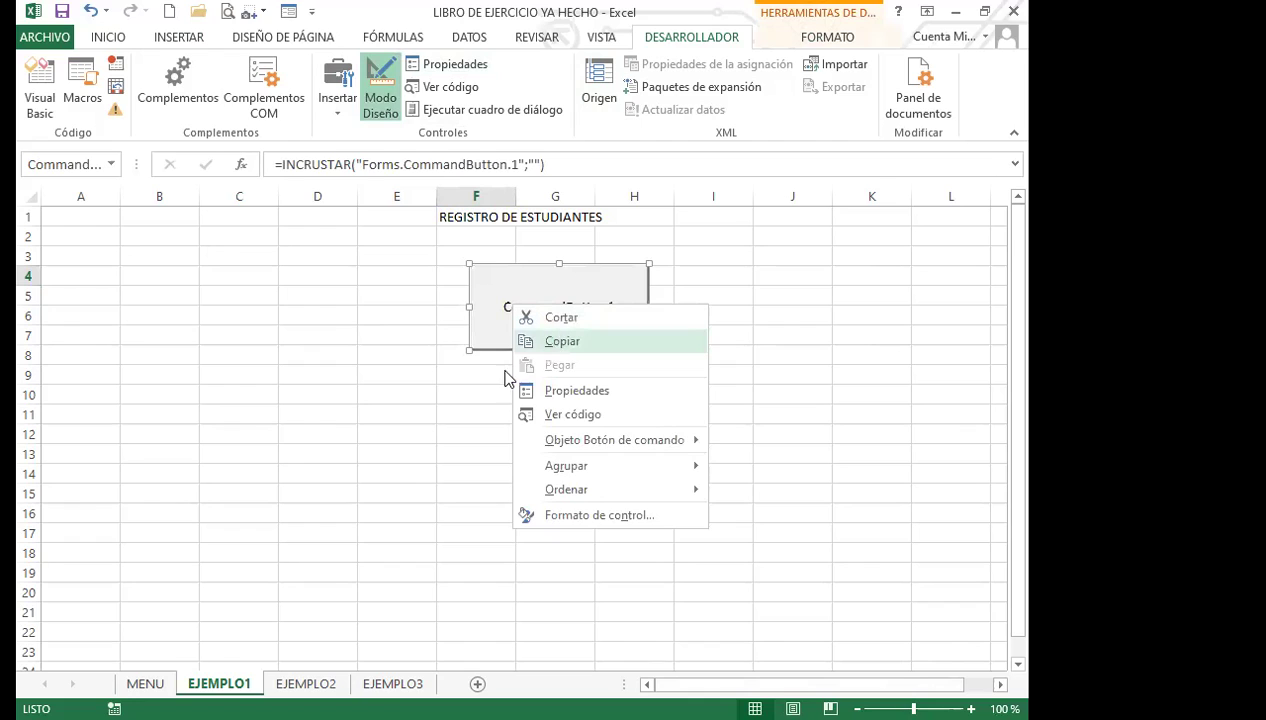
pyautogui.click(378, 95)
pyautogui.click(520, 345)
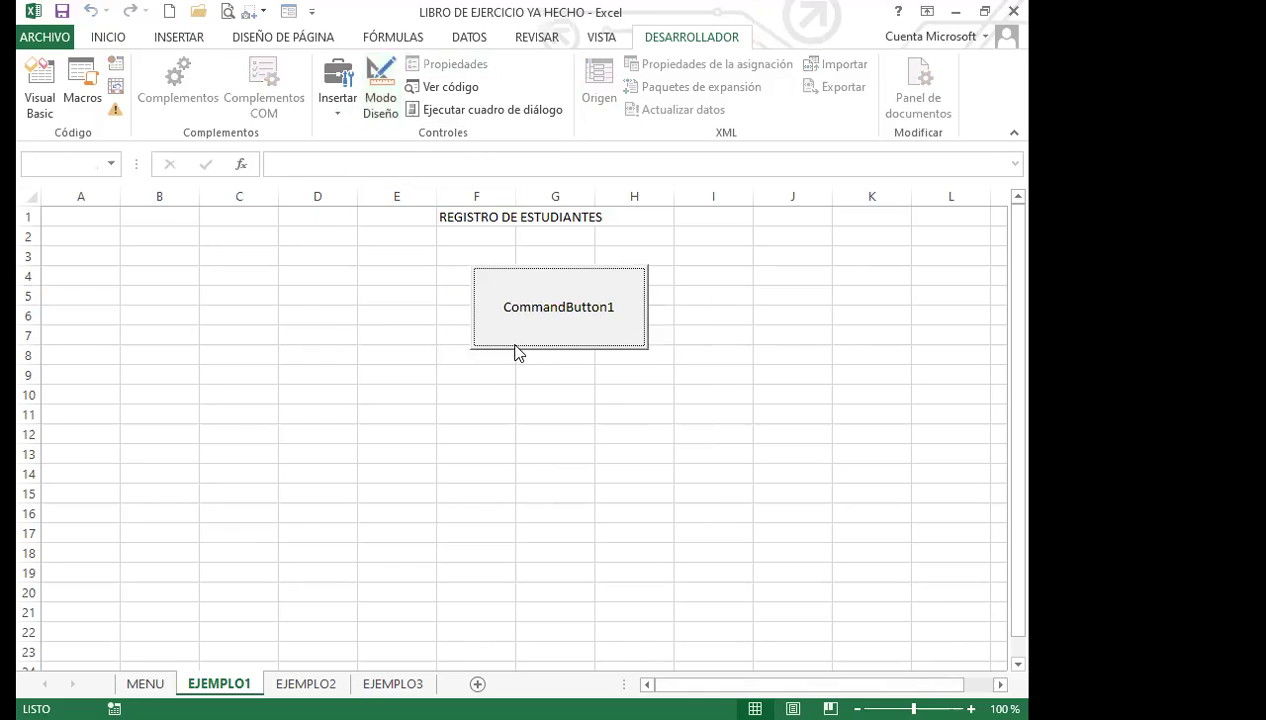
pyautogui.click(380, 95)
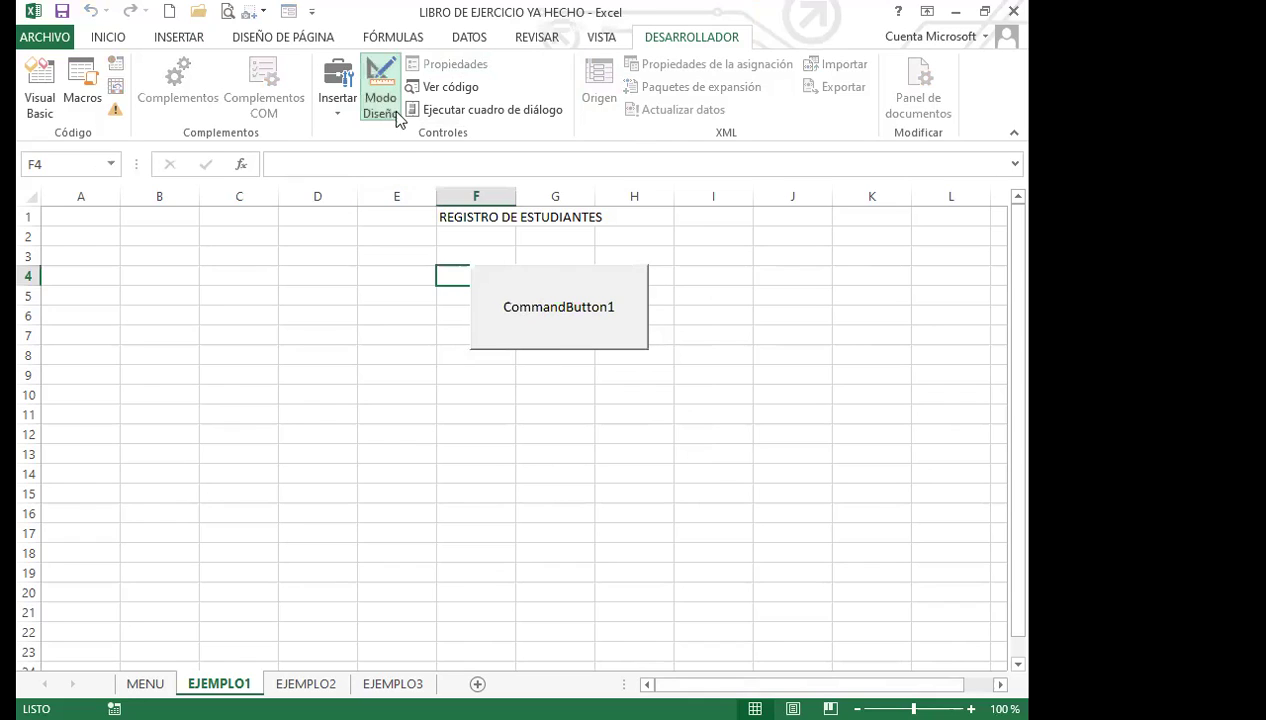
pyautogui.click(510, 348)
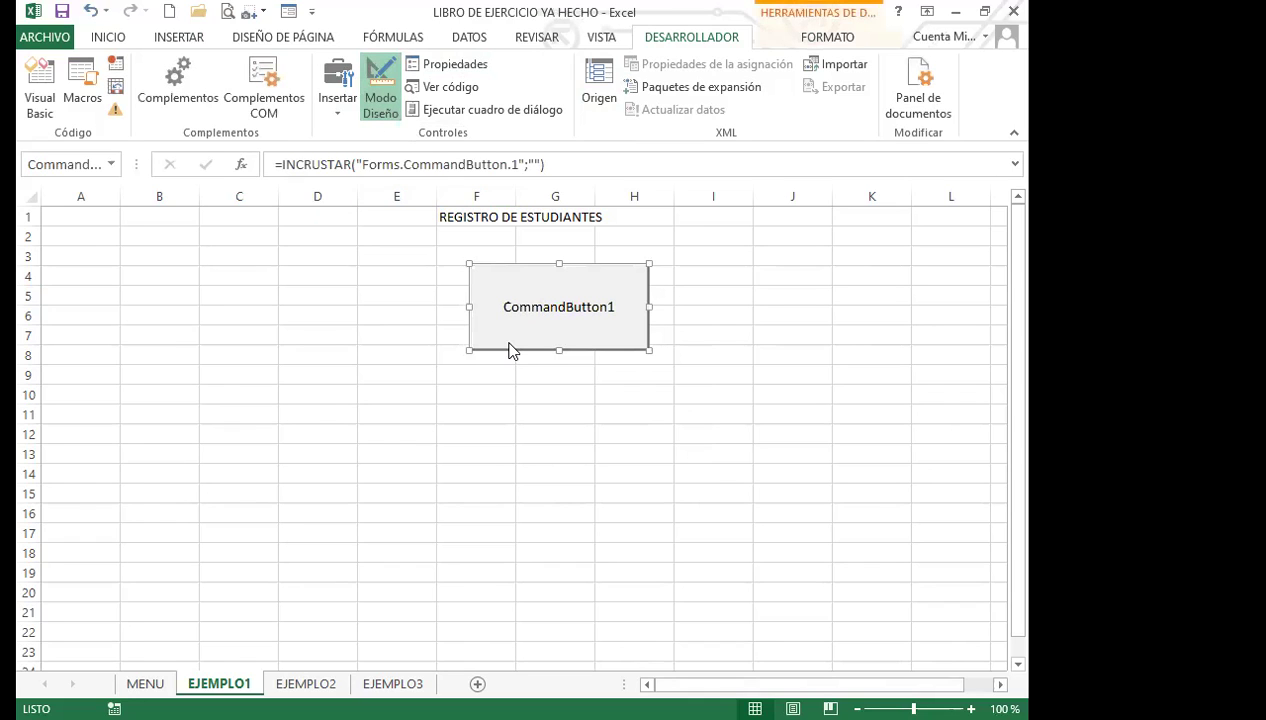
# Create an empty CommandButton1_Click procedure, return to EJEMPLO1 with Alt+F11, and re-enable Modo Diseño
pyautogui.rightClick(510, 350)
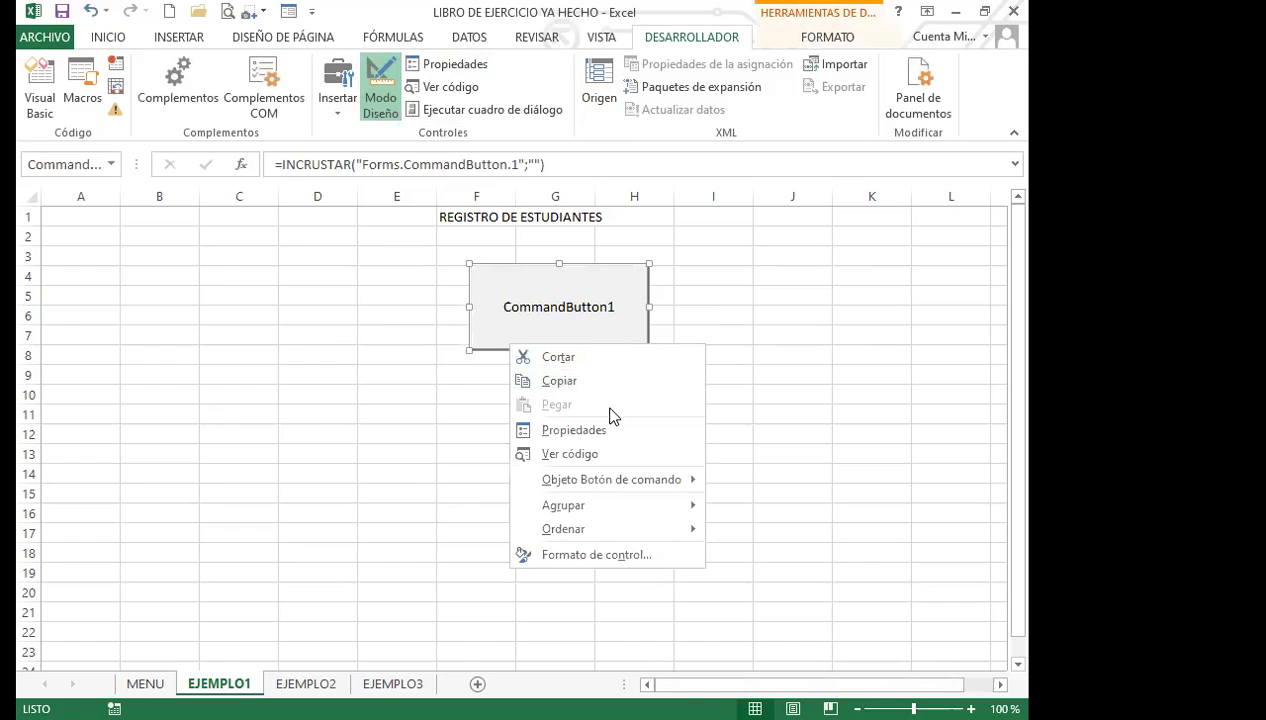
pyautogui.doubleClick(510, 312)
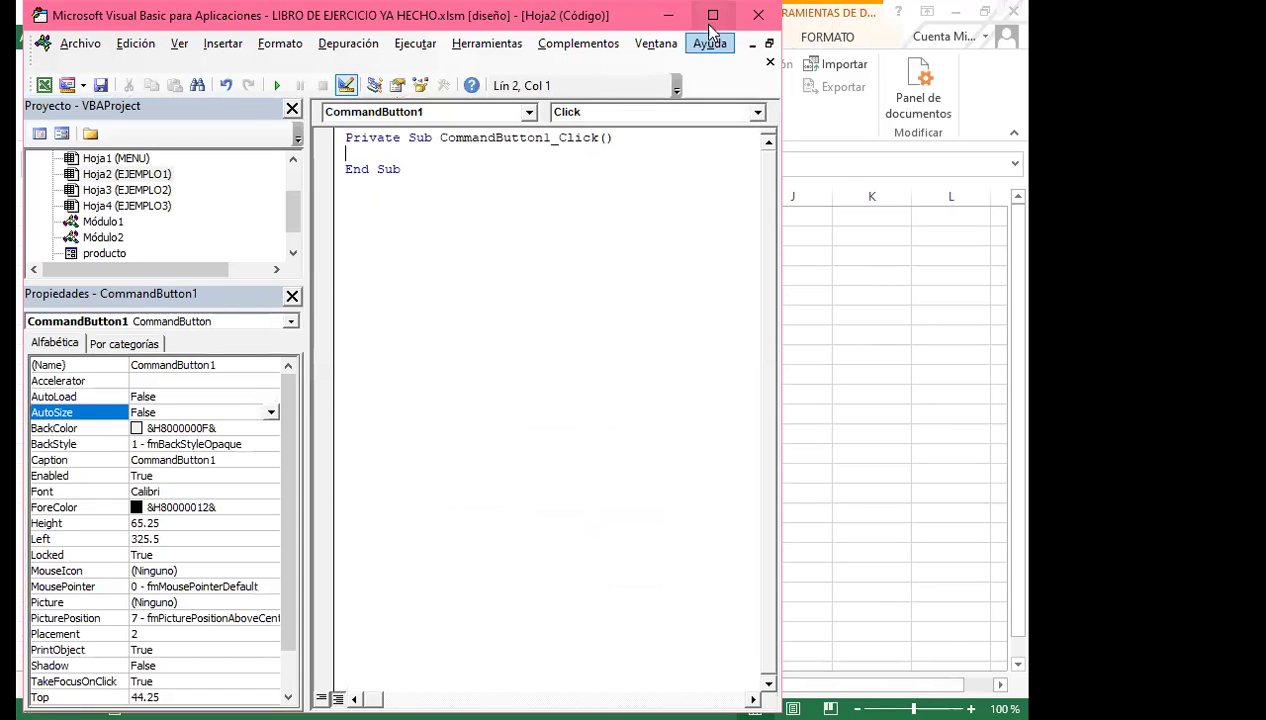
pyautogui.click(226, 364)
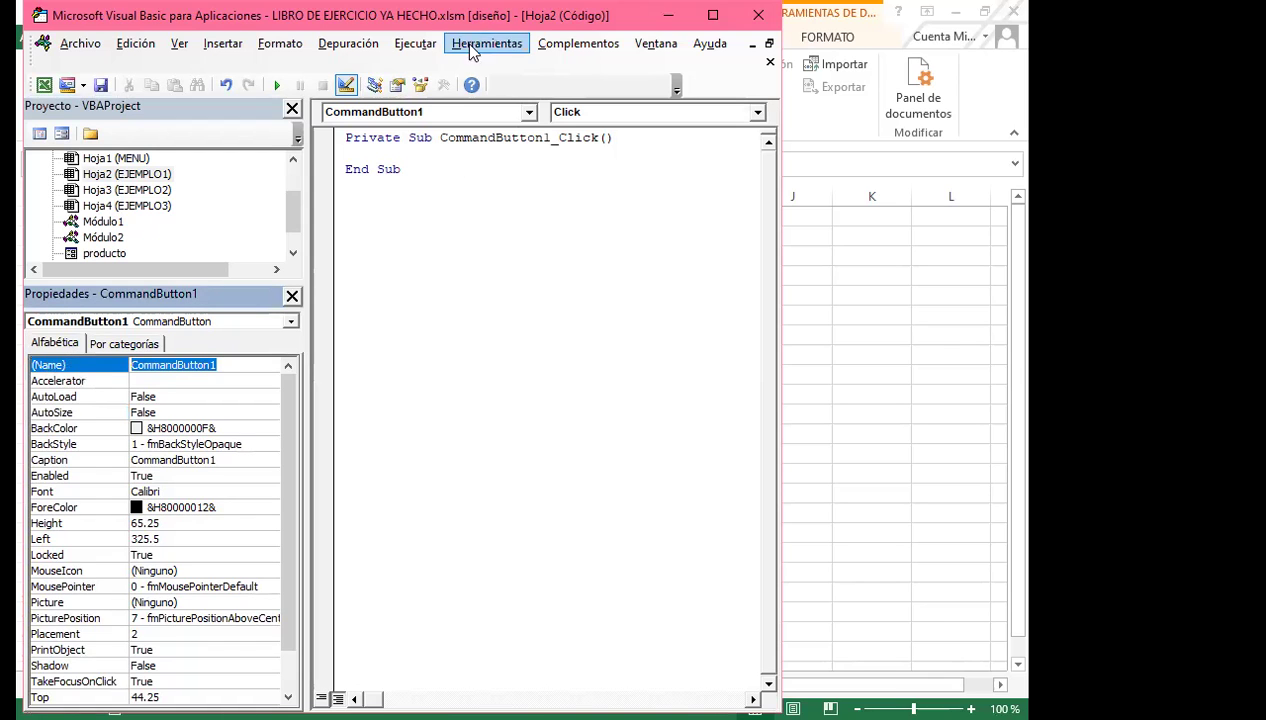
pyautogui.click(711, 18)
pyautogui.hotkey('alt', 'F11')
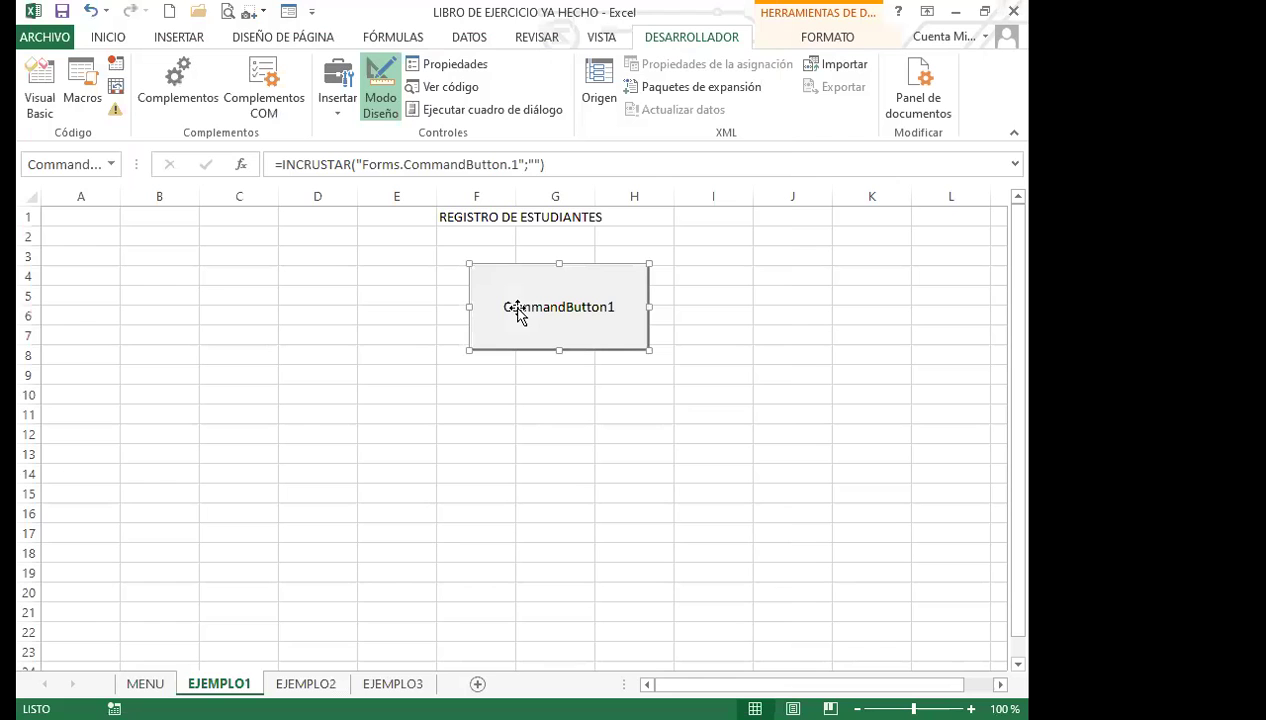
pyautogui.rightClick(516, 312)
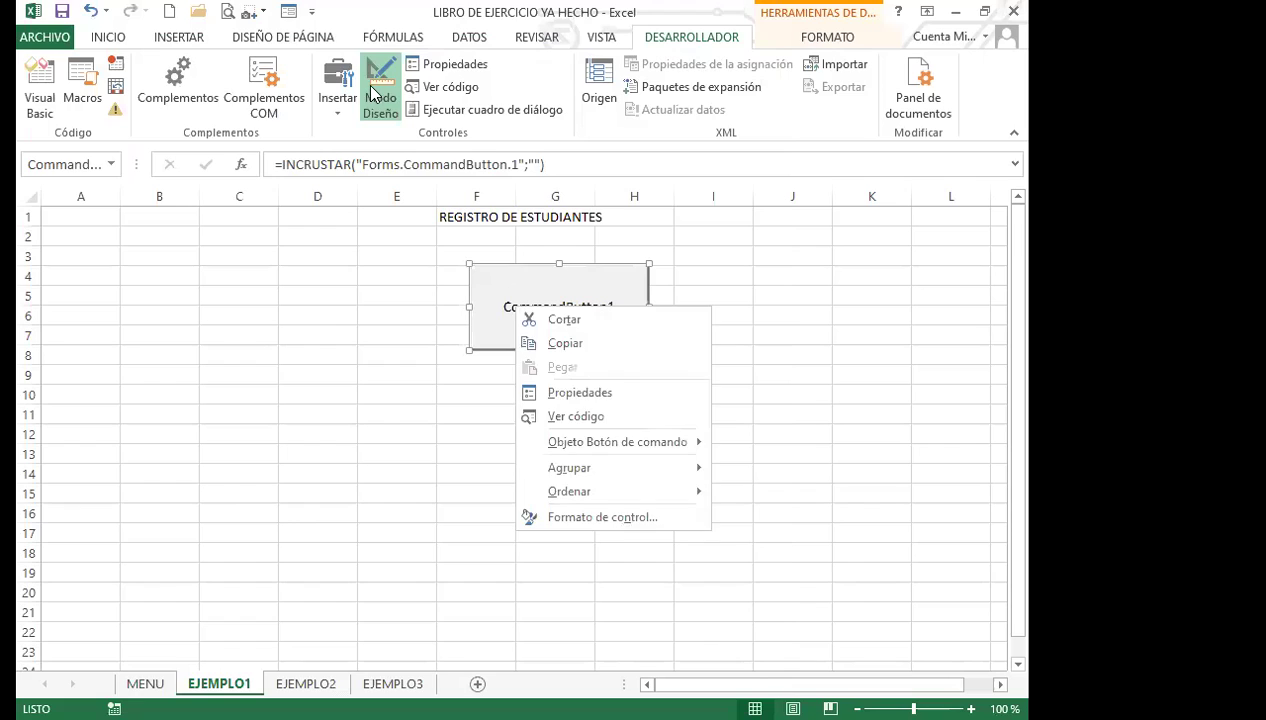
pyautogui.click(373, 93)
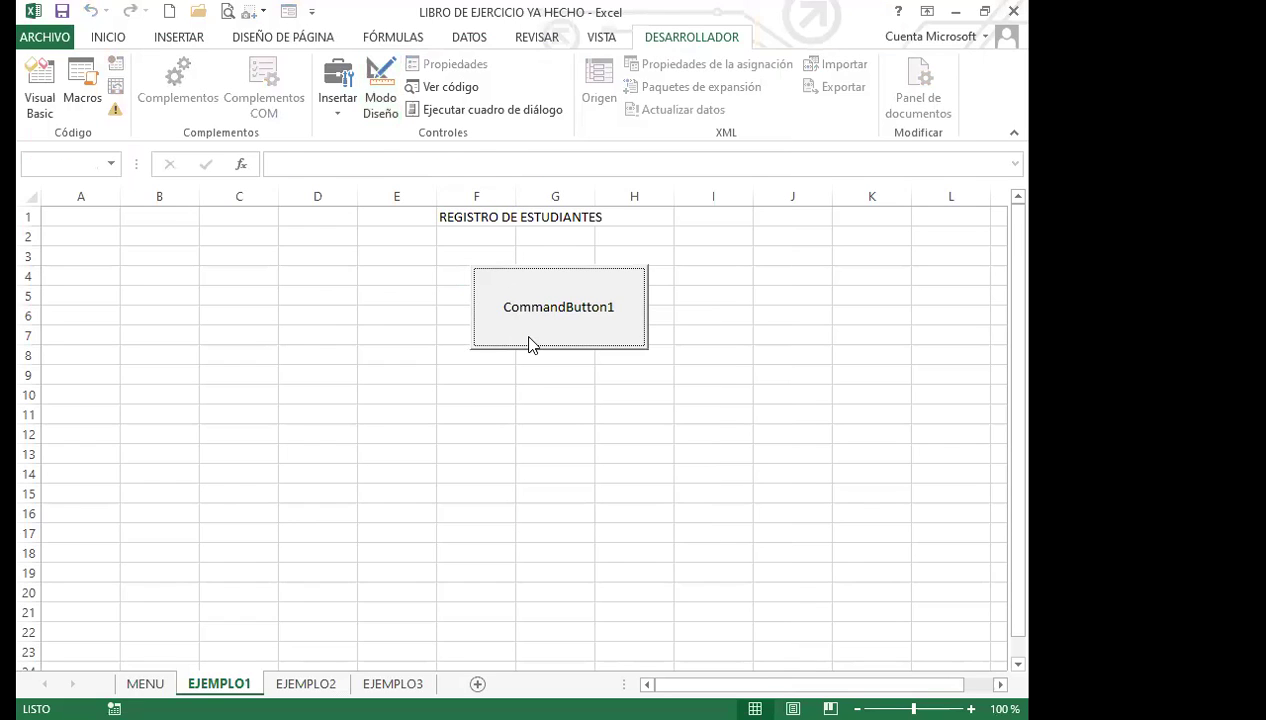
pyautogui.click(393, 78)
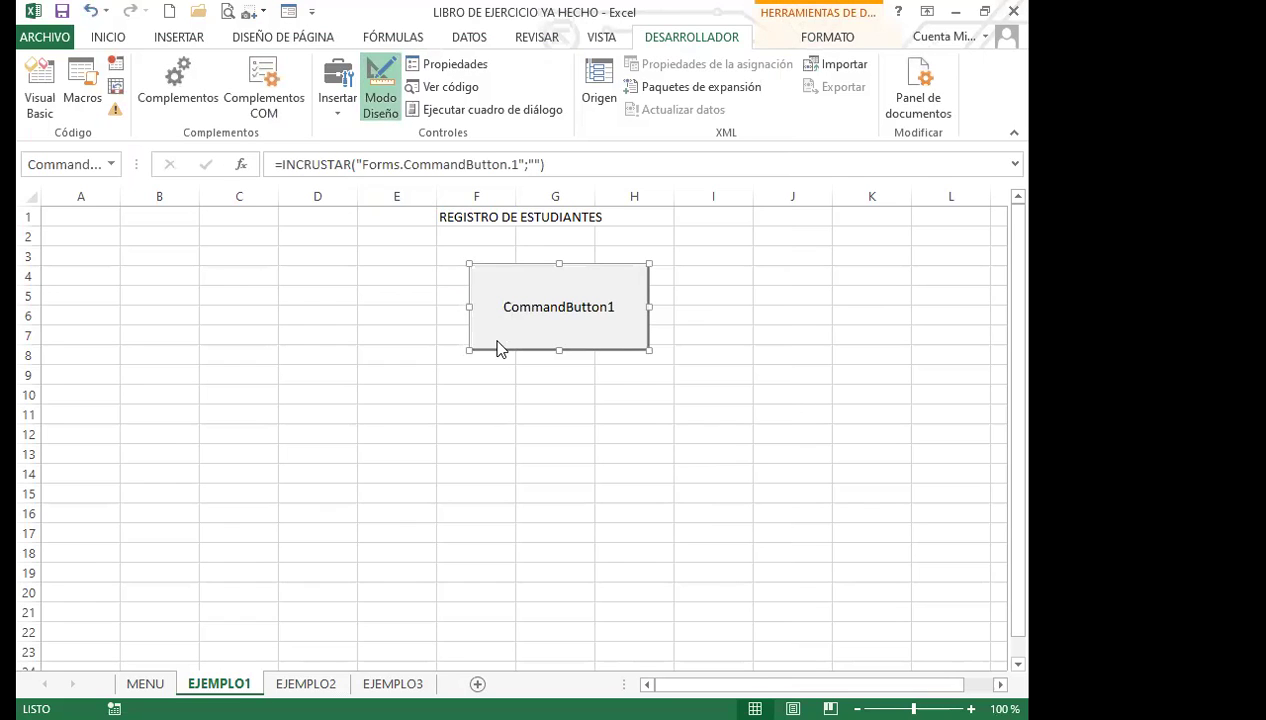
# Replace the button caption CommandButton1 with REGISTRODEESTUDIANTES
pyautogui.rightClick(498, 341)
pyautogui.moveTo(600, 477)
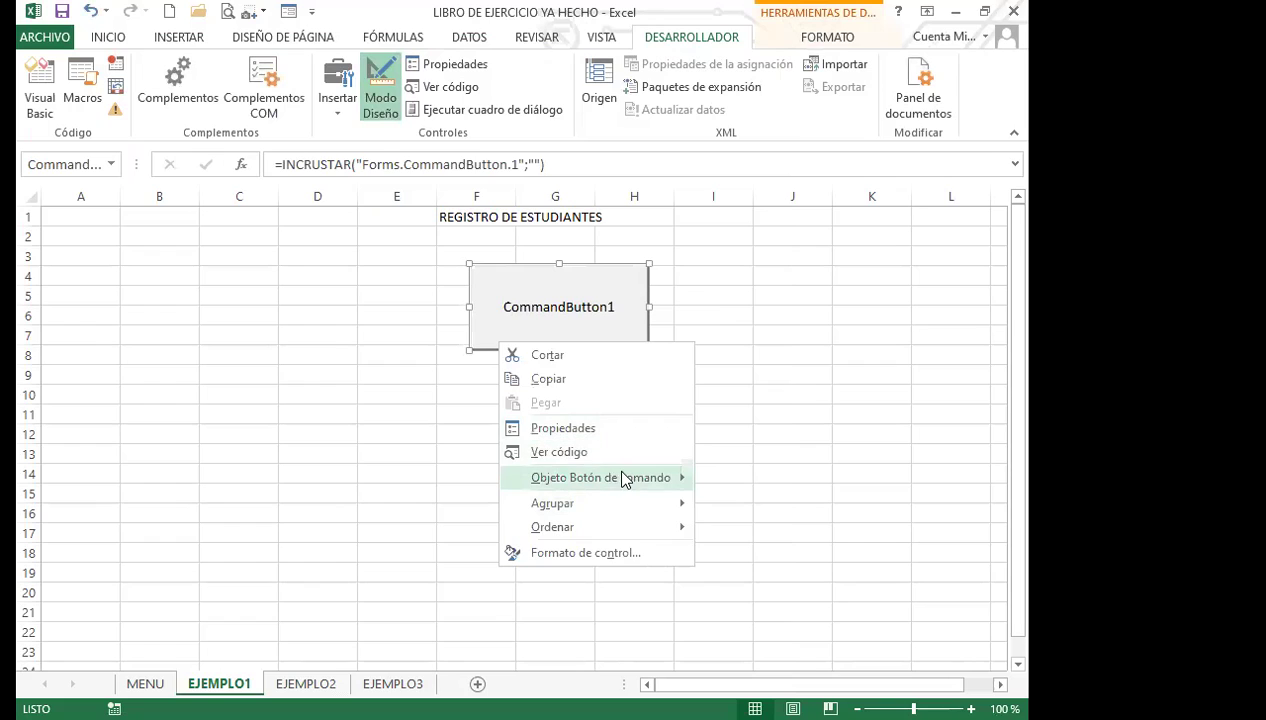
pyautogui.click(748, 480)
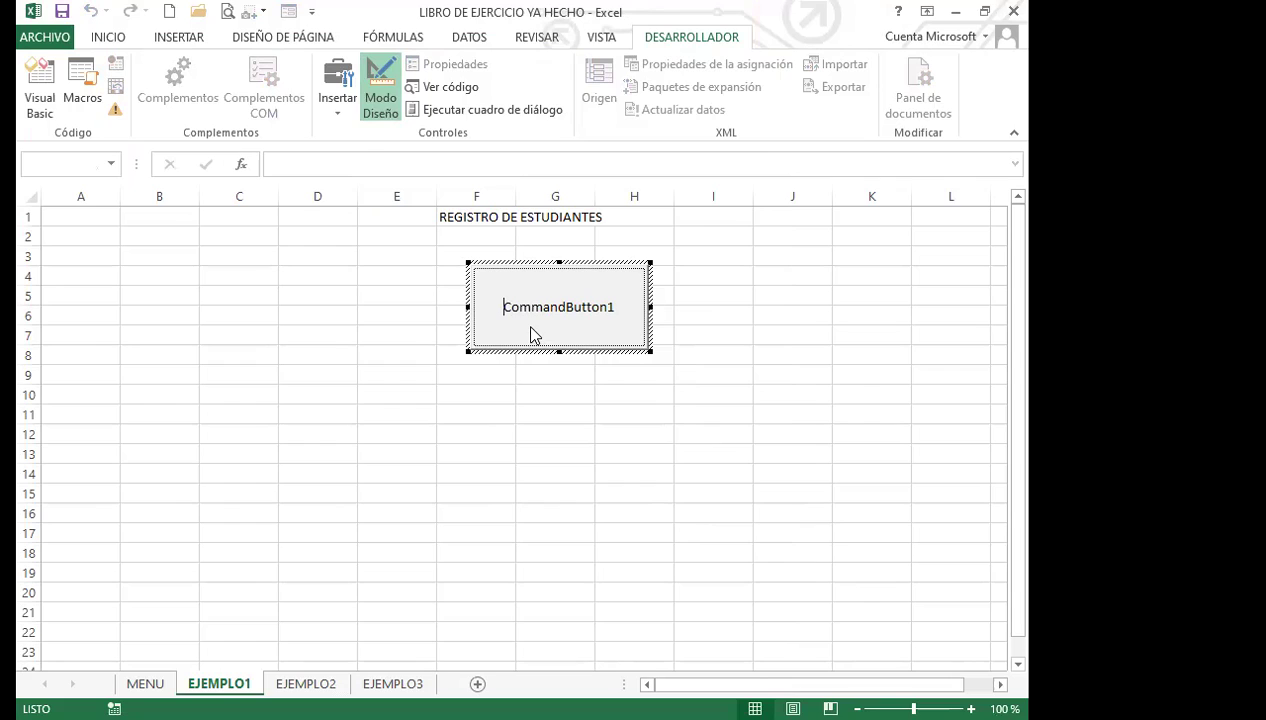
pyautogui.press('Delete')
pyautogui.press('Delete')
pyautogui.press('Delete')
pyautogui.press('Delete')
pyautogui.press('Delete')
pyautogui.press('Delete')
pyautogui.press('Delete')
pyautogui.press('Delete')
pyautogui.write('REGISTRODEESTUDIANTES')
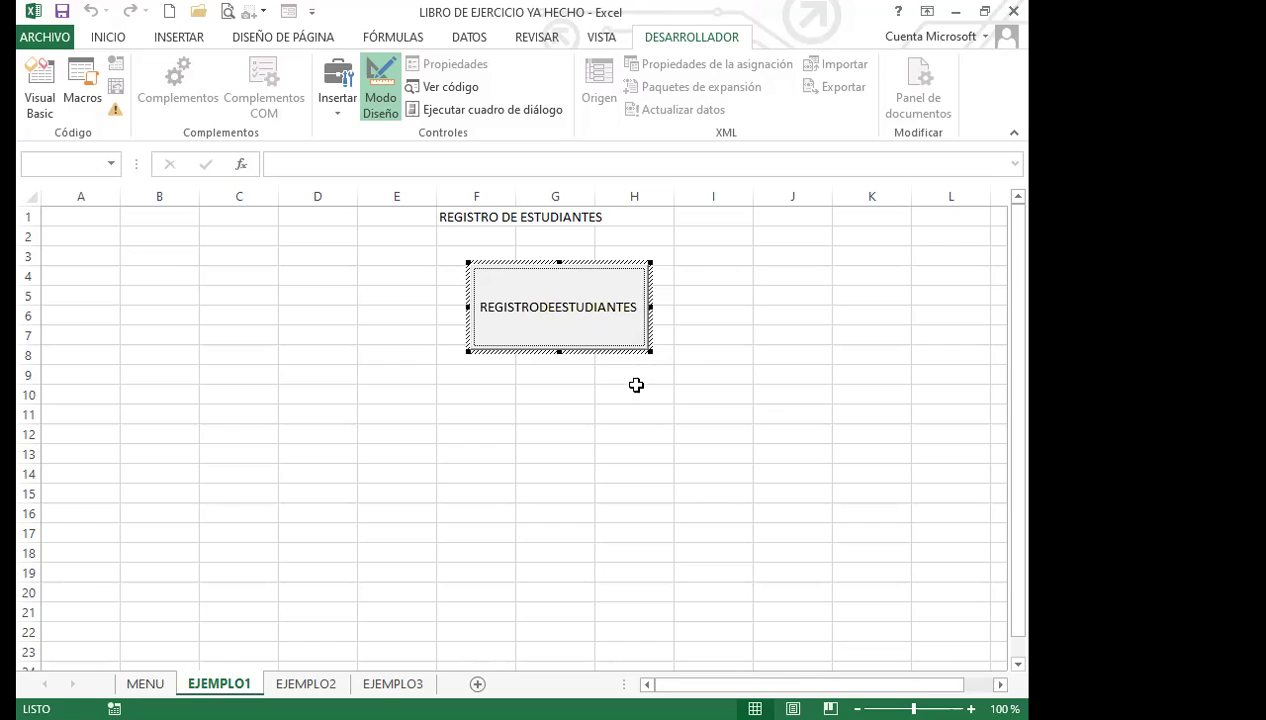
pyautogui.click(634, 392)
pyautogui.click(589, 346)
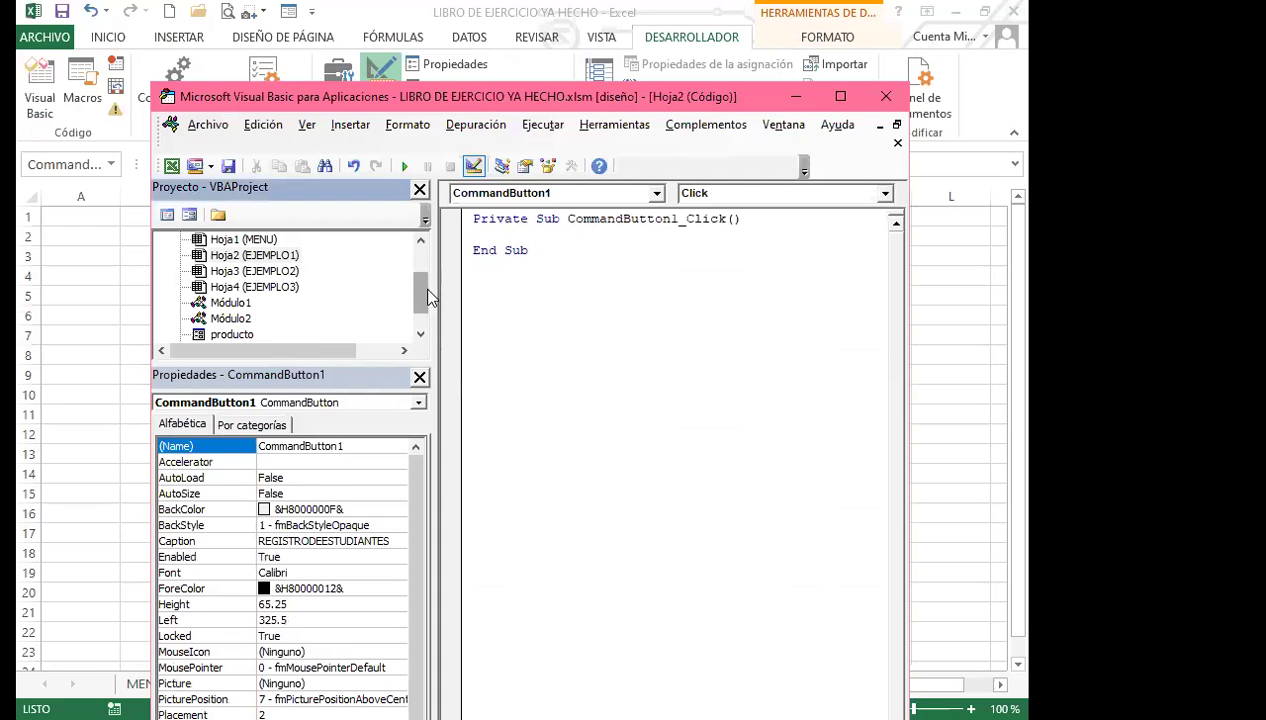
# Write estudiante.Show in CommandButton1_Click and close the VBA editor
pyautogui.moveTo(427, 297); pyautogui.dragTo(423, 250)
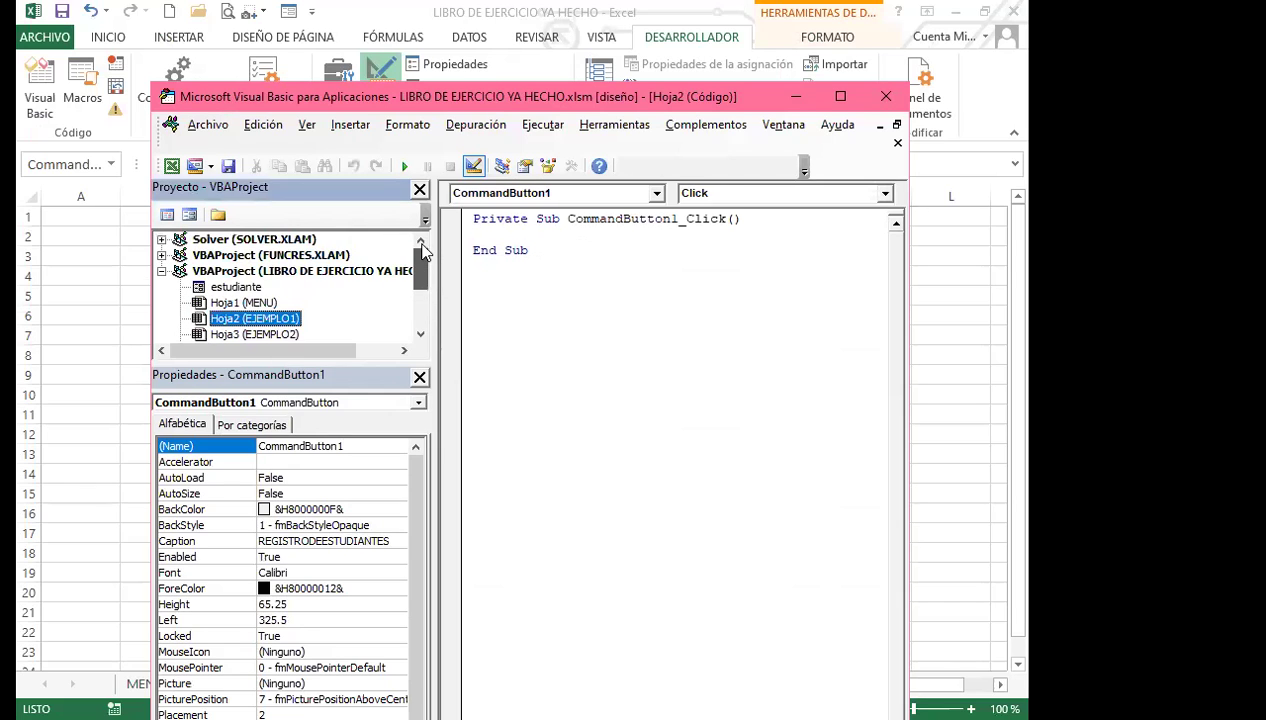
pyautogui.click(505, 236)
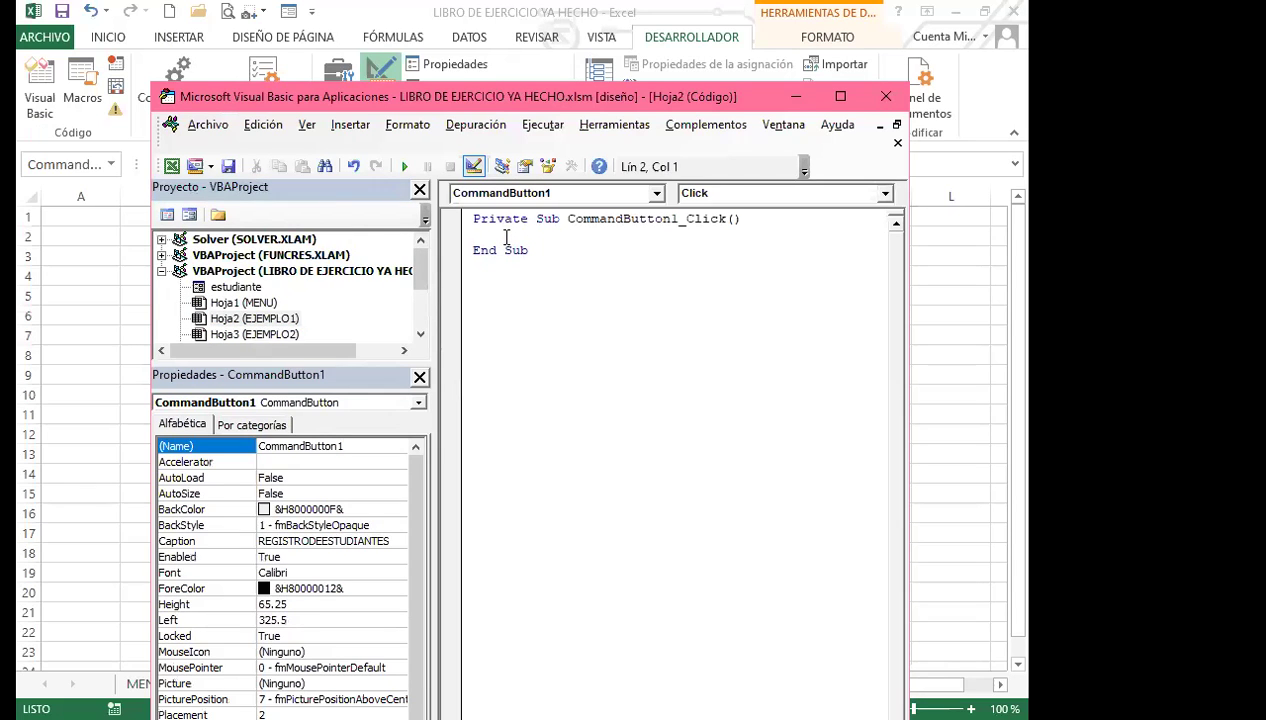
pyautogui.write('Dim')
pyautogui.press('BackSpace')
pyautogui.press('BackSpace')
pyautogui.press('BackSpace')
pyautogui.write('estudiante')
pyautogui.write('.sh')
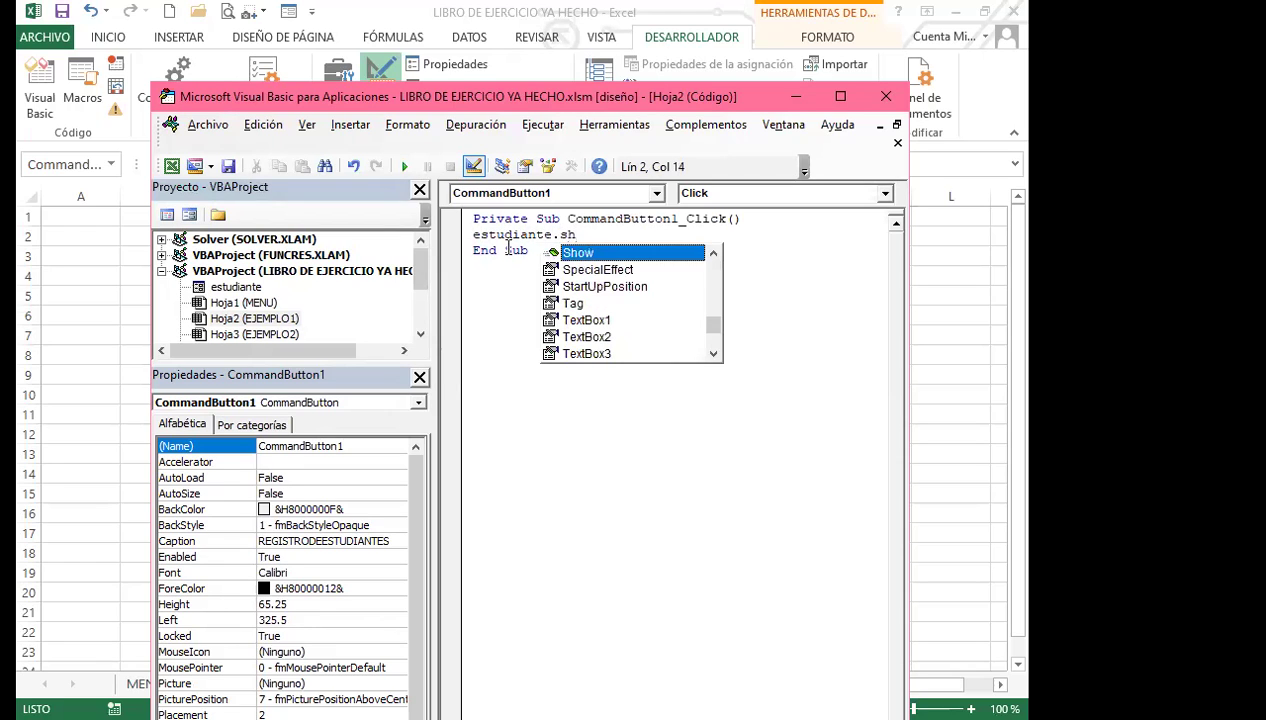
pyautogui.doubleClick(597, 255)
pyautogui.click(600, 313)
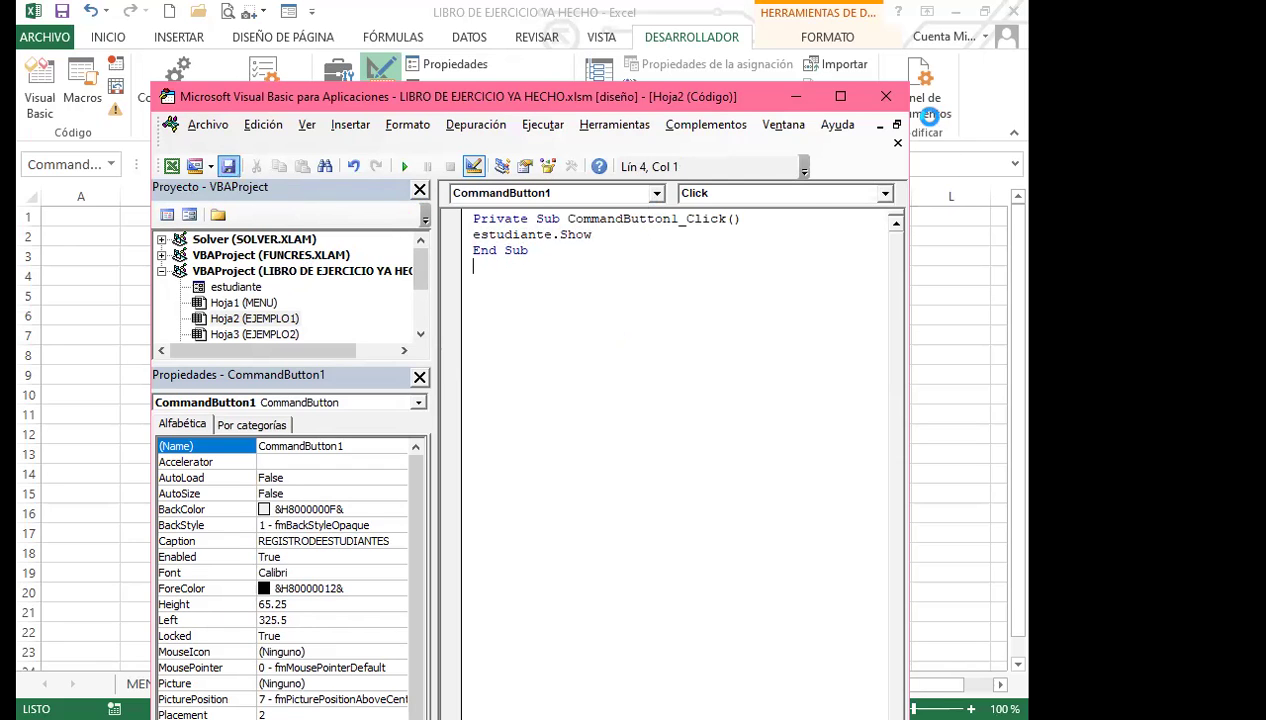
pyautogui.click(885, 97)
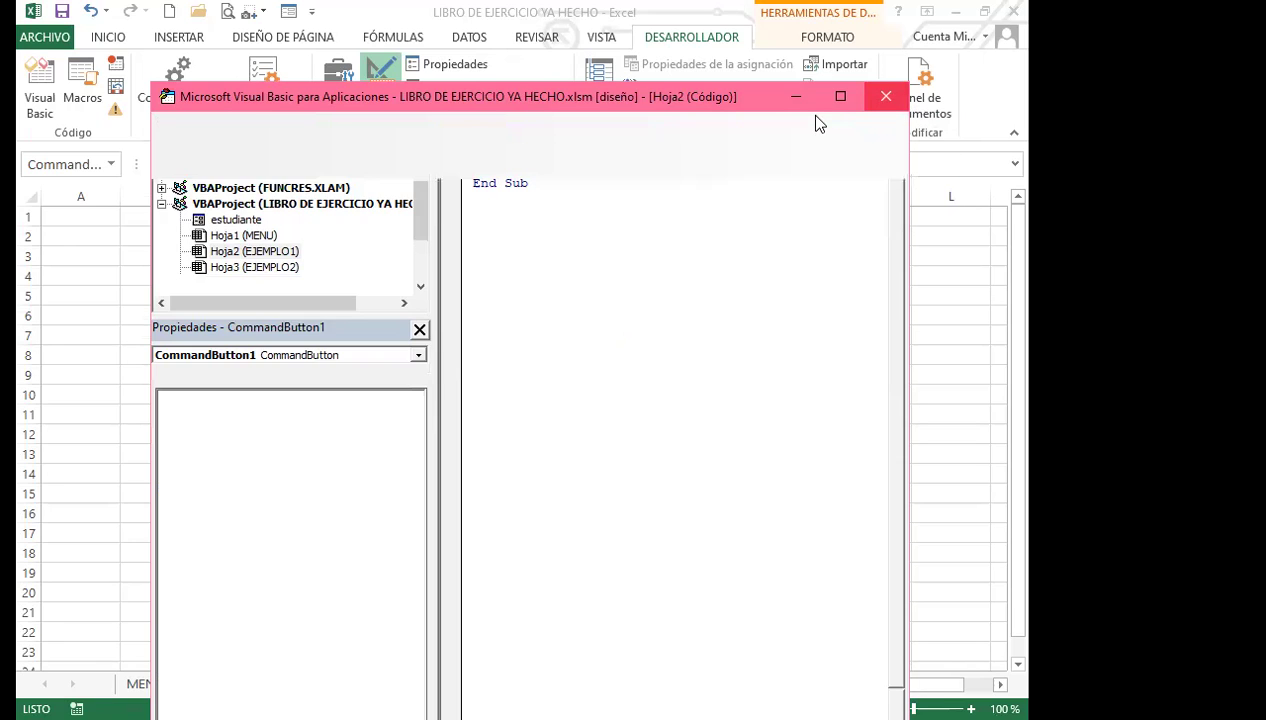
# Turn off design mode and open and close the student form twice with REGISTRODEESTUDIANTES
pyautogui.click(540, 374)
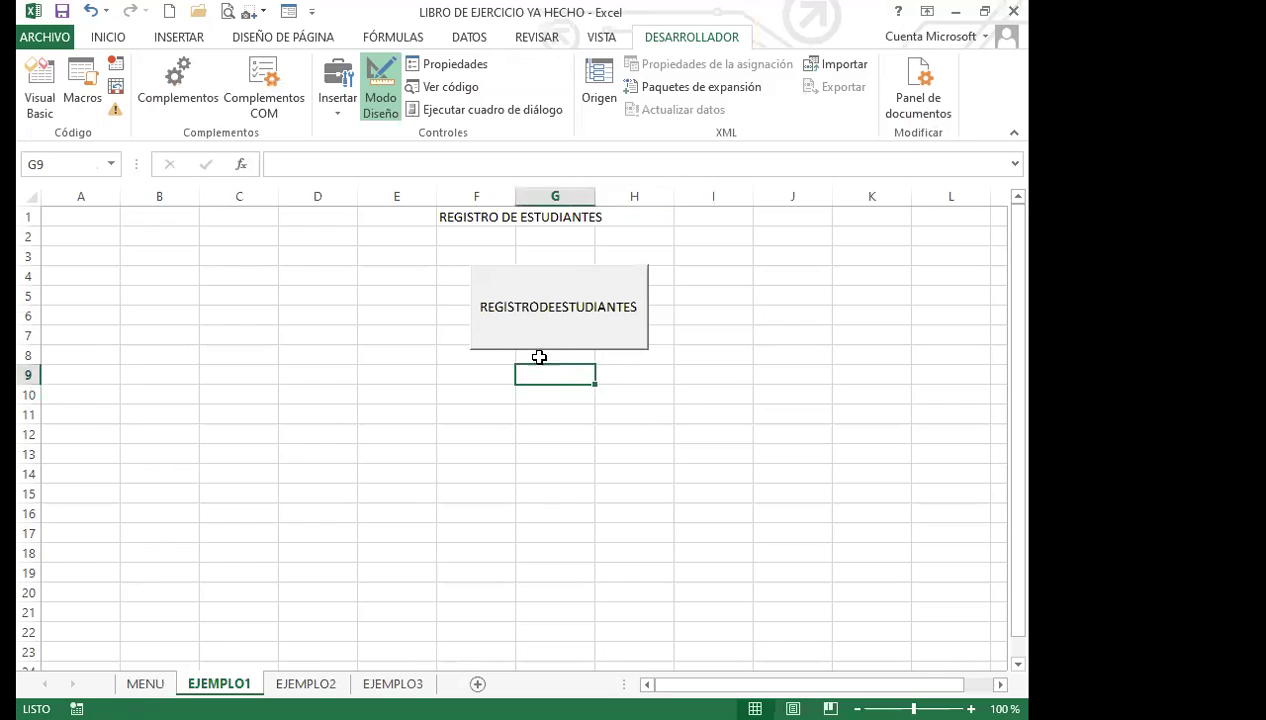
pyautogui.click(527, 332)
pyautogui.click(380, 90)
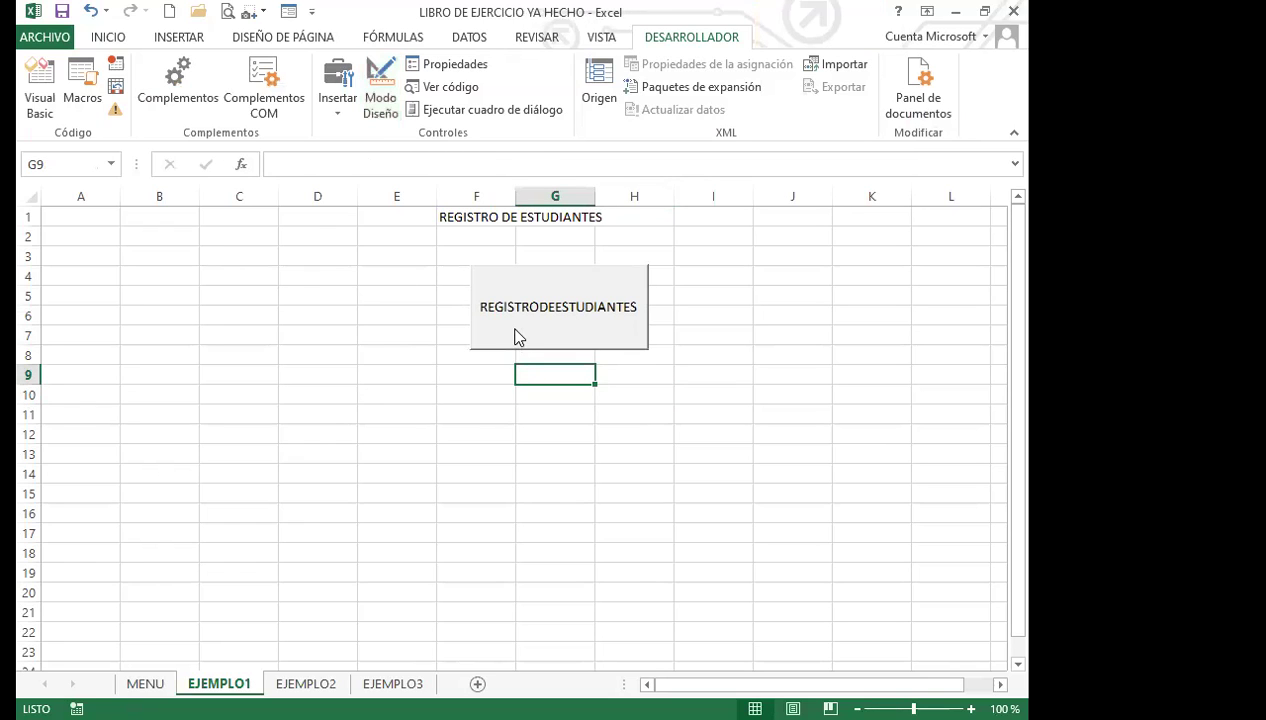
pyautogui.click(517, 332)
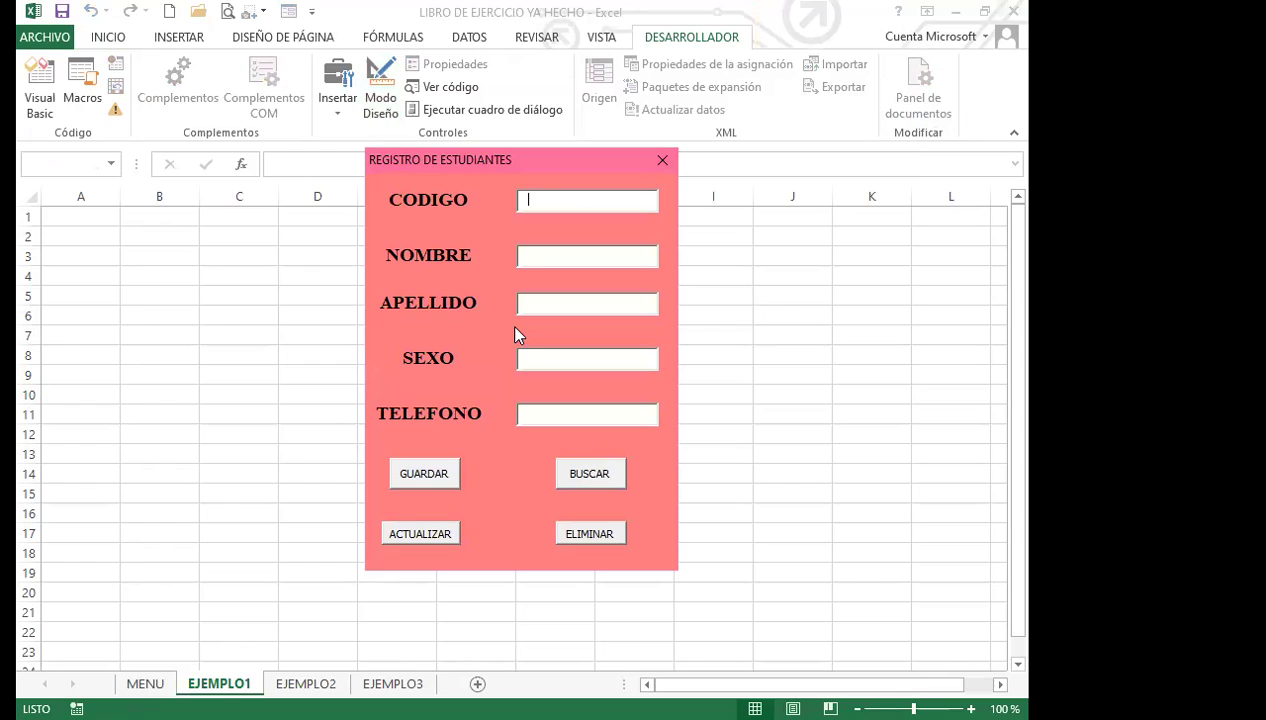
pyautogui.click(660, 162)
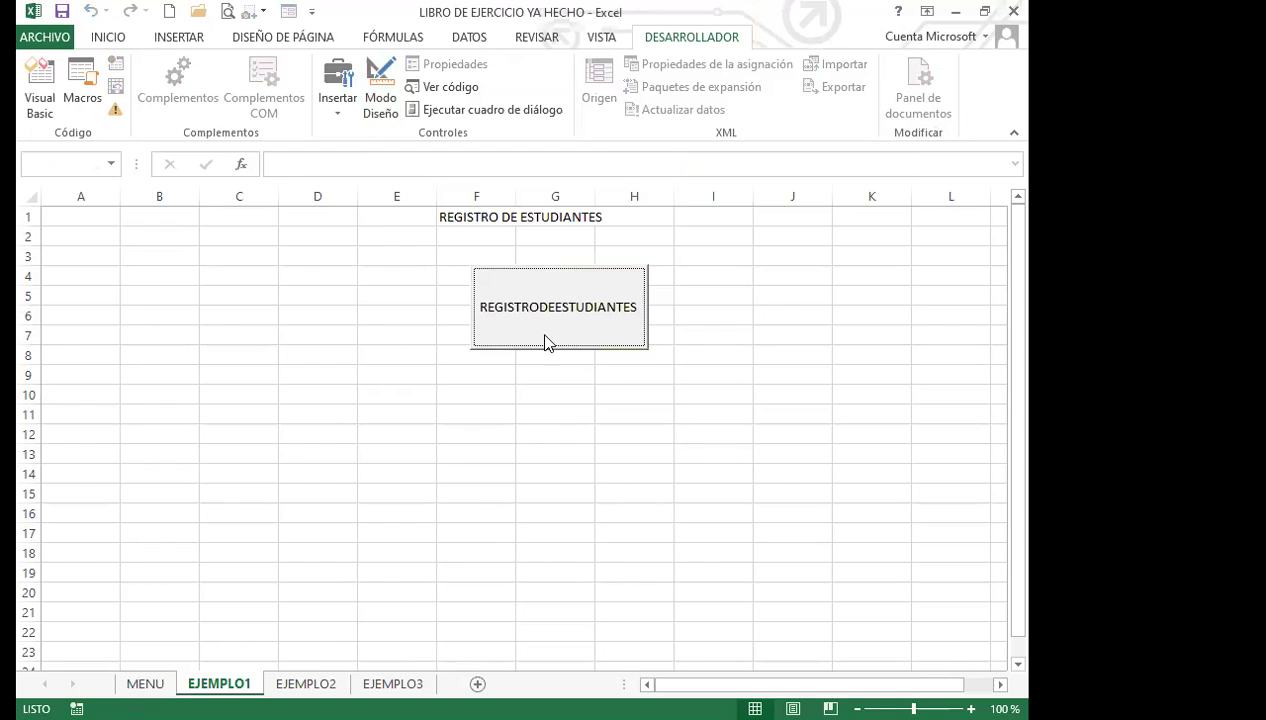
pyautogui.click(541, 334)
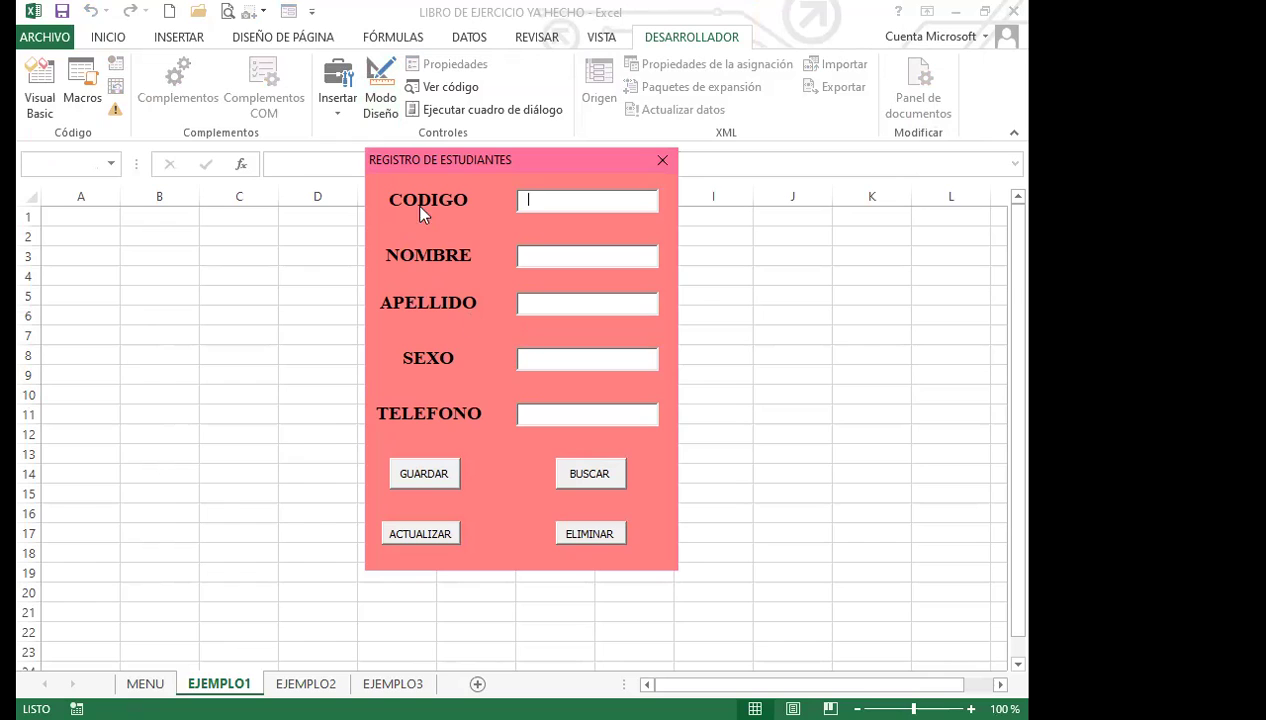
pyautogui.click(662, 160)
# Look over the EJEMPLO2 and EJEMPLO3 sheets and briefly check the VBA code editor
pyautogui.click(322, 684)
pyautogui.click(474, 416)
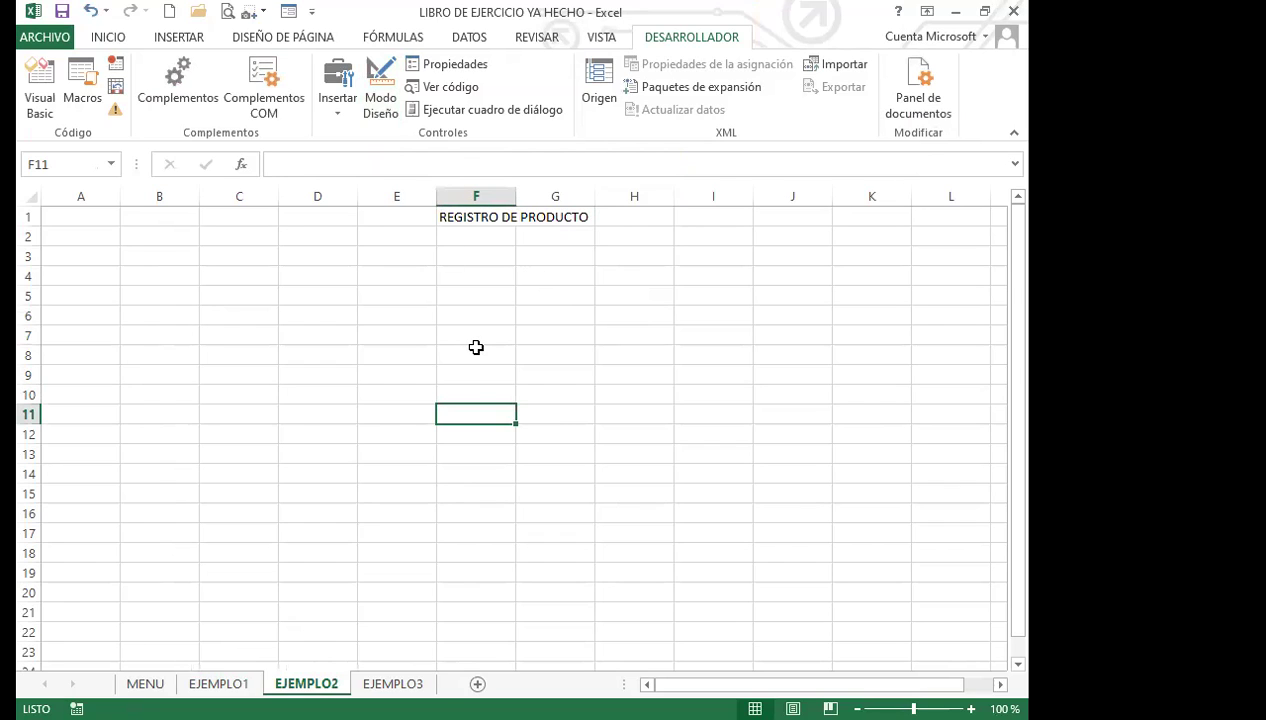
pyautogui.click(416, 333)
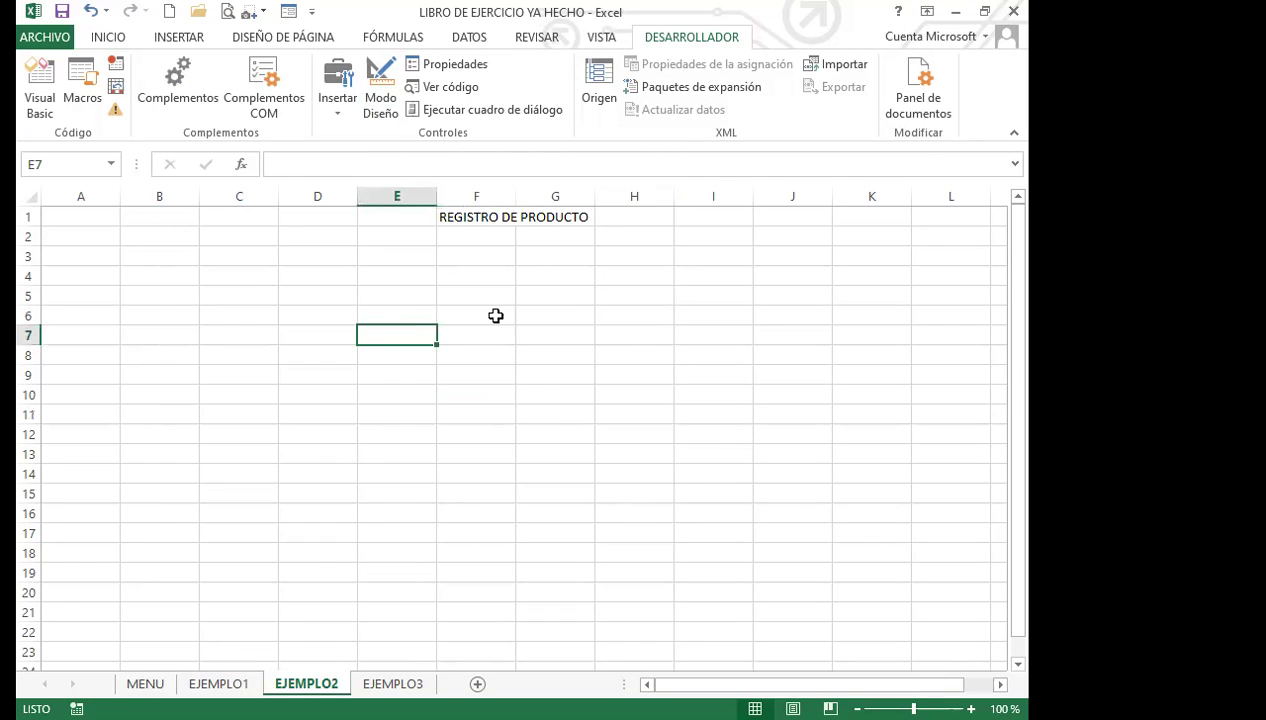
pyautogui.click(394, 684)
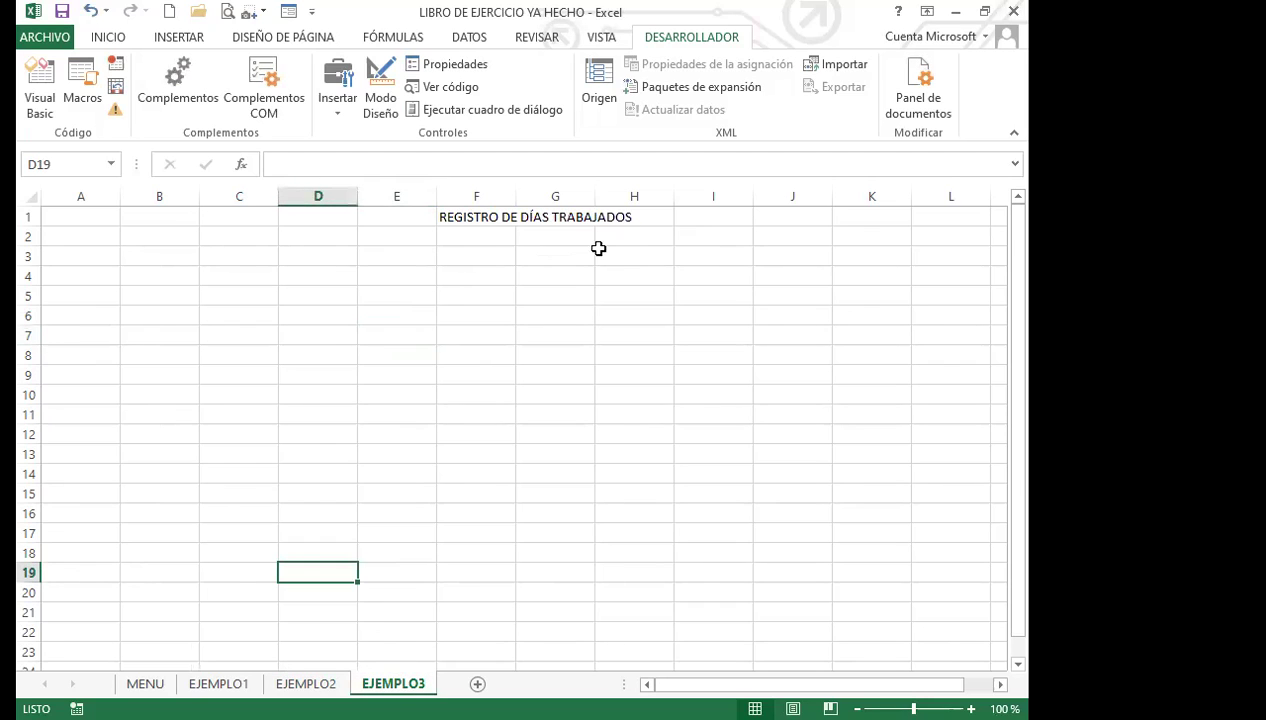
pyautogui.click(493, 278)
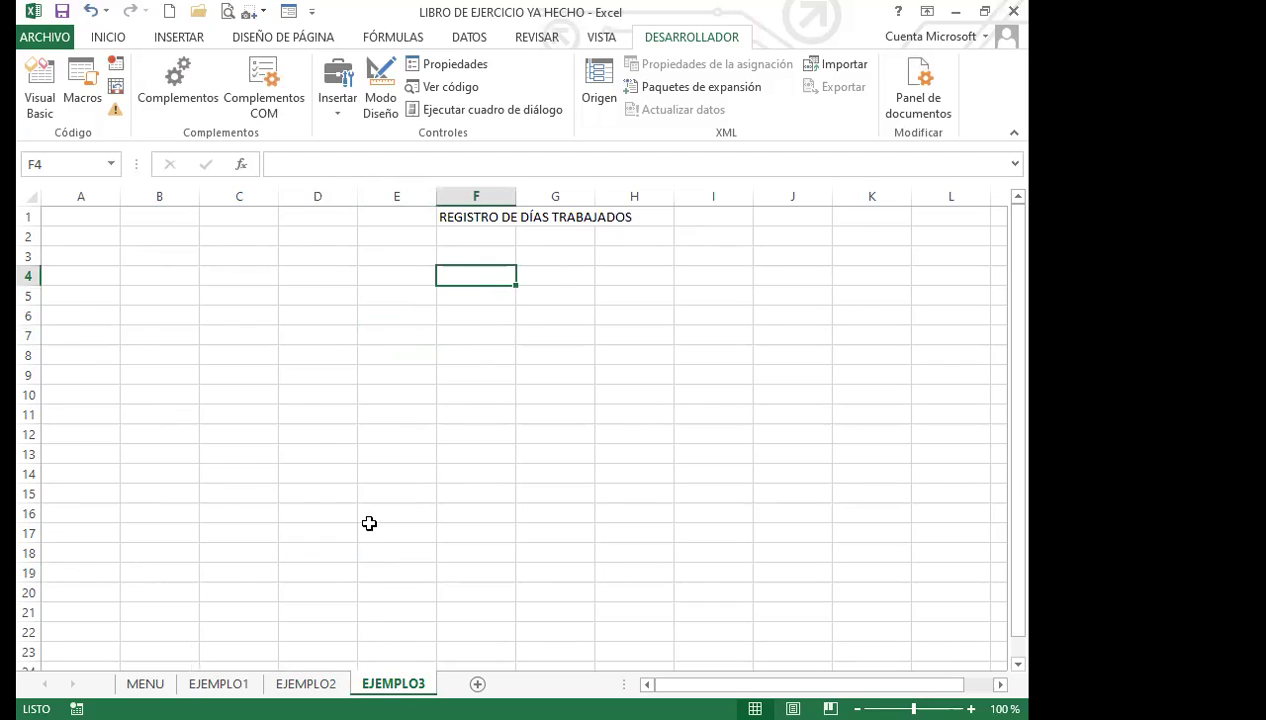
pyautogui.click(40, 88)
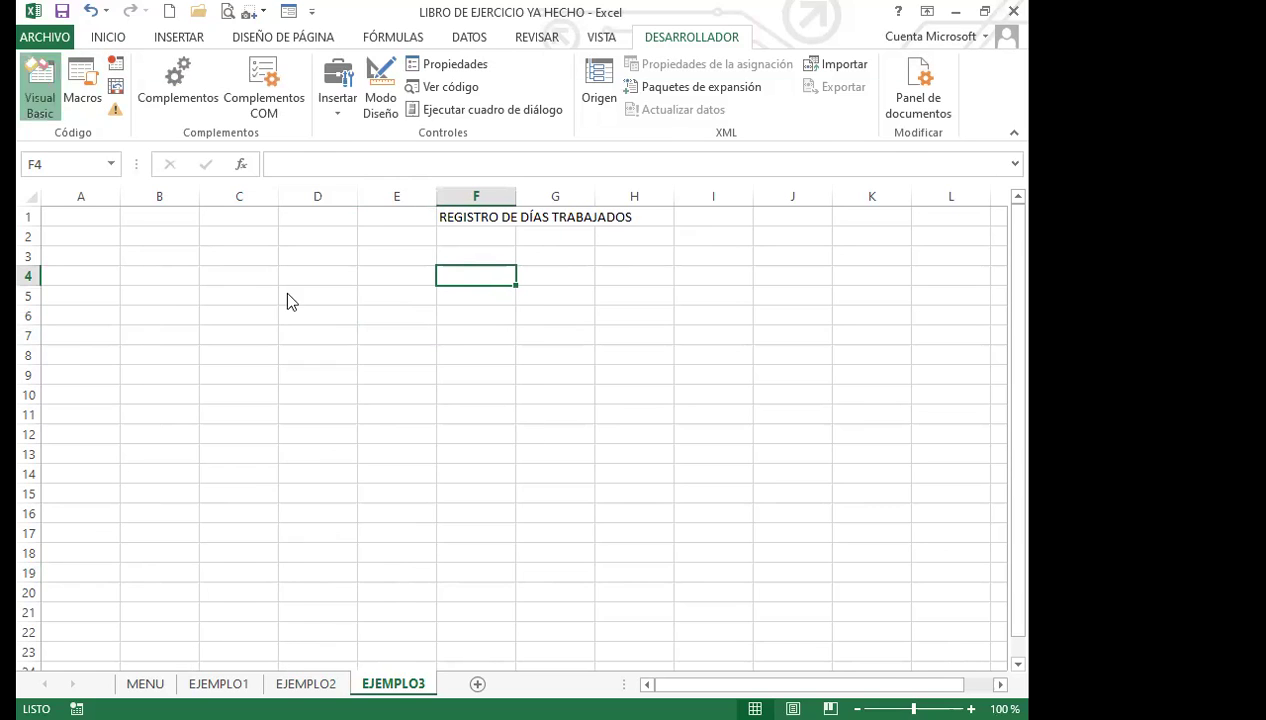
pyautogui.click(421, 336)
pyautogui.scroll(5, 422, 338)
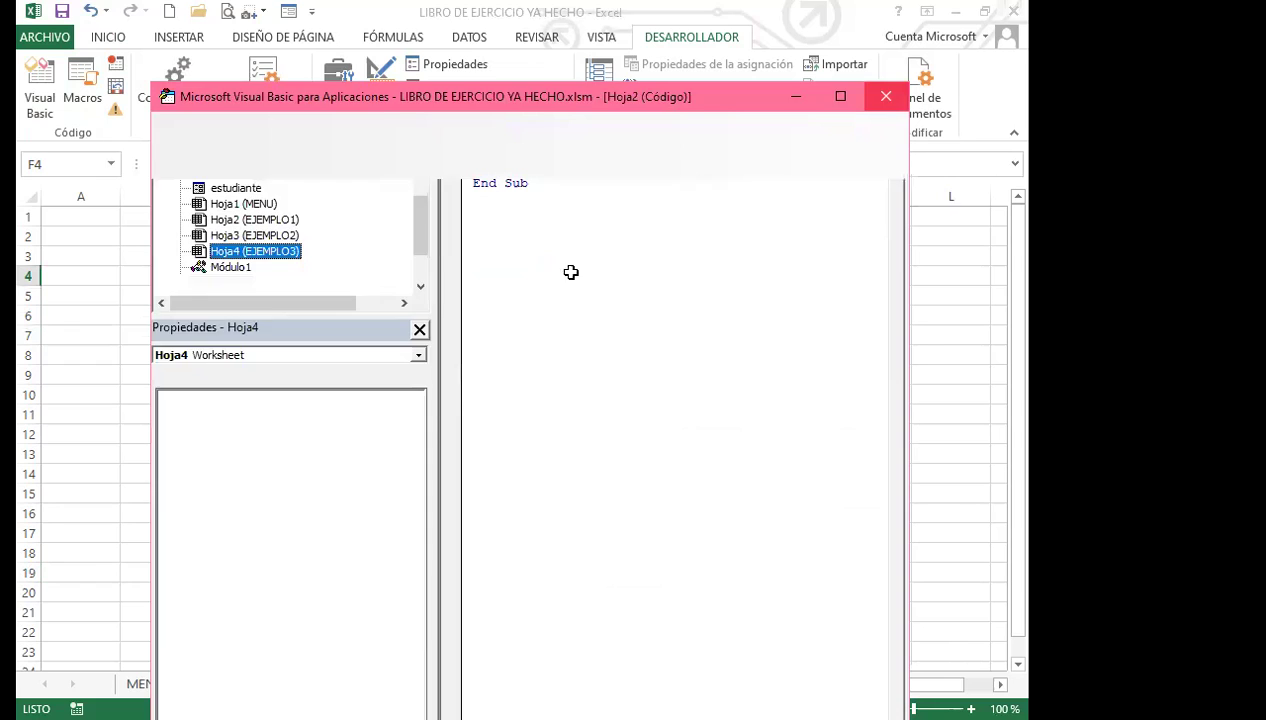
pyautogui.hotkey('alt', 'F11')
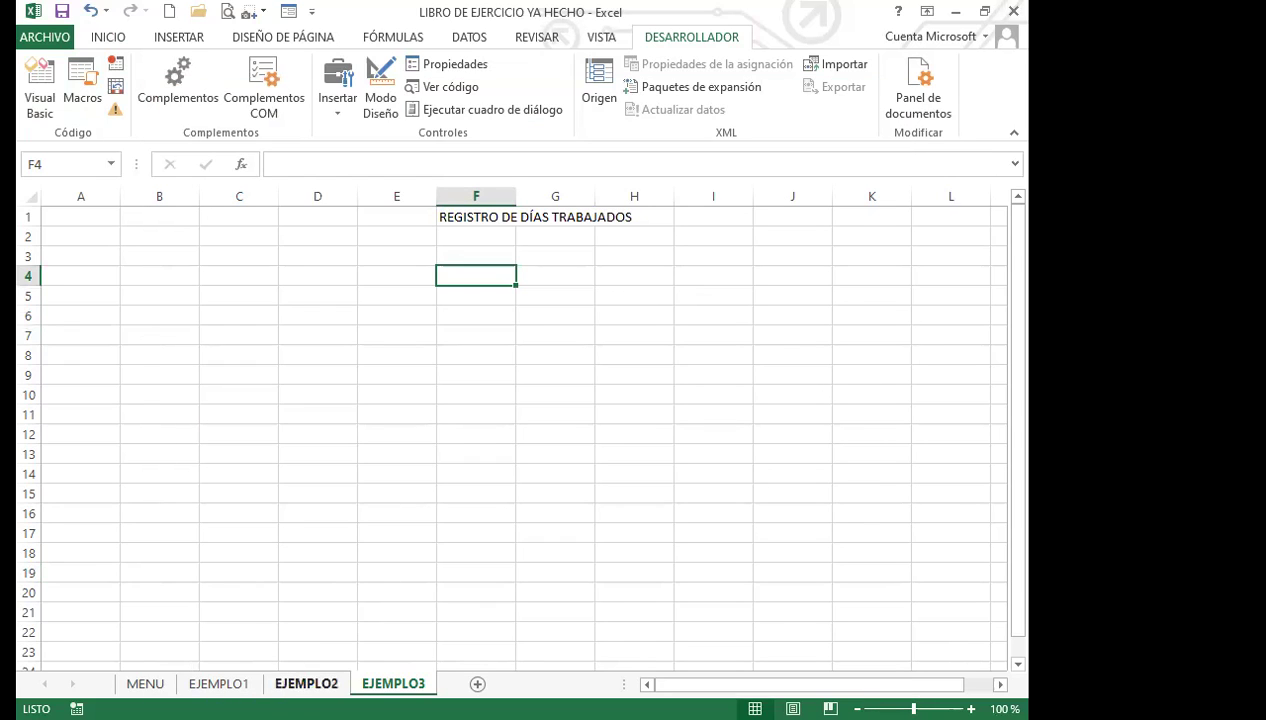
# Go back to EJEMPLO1 and open the student registration form again
pyautogui.click(305, 684)
pyautogui.click(219, 684)
pyautogui.click(543, 335)
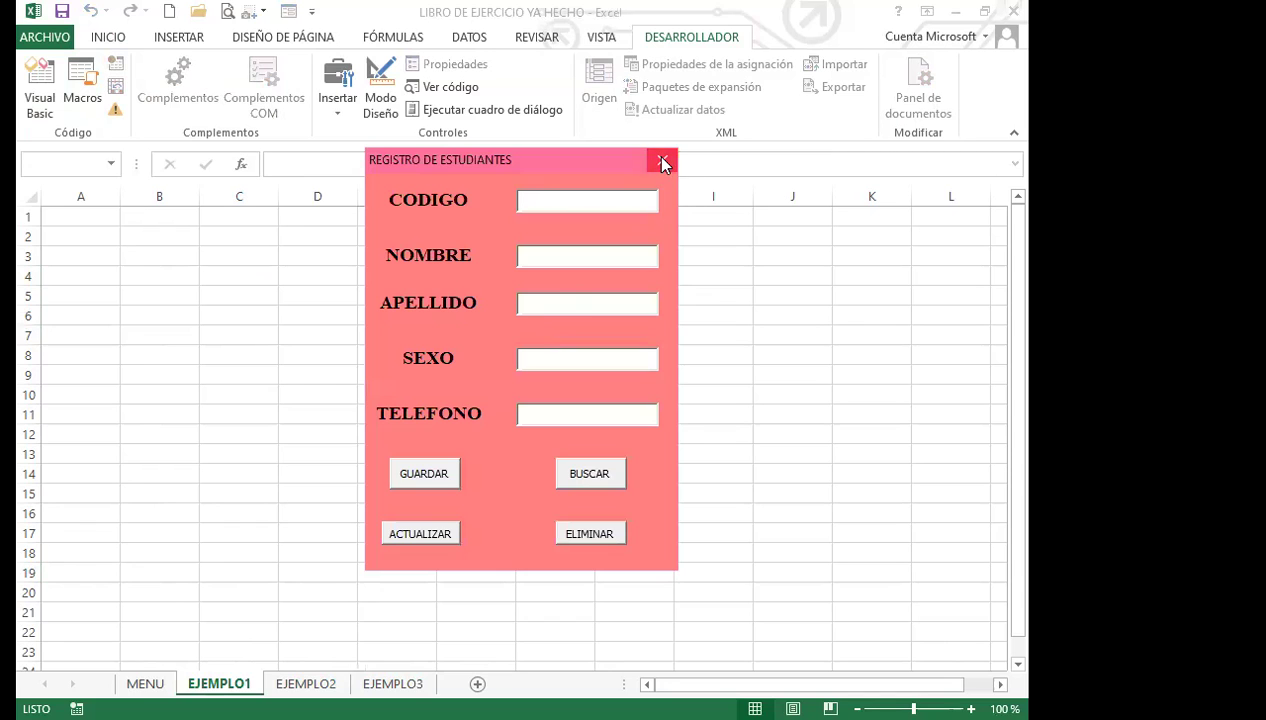
# Close the form and jump from MENU to EJEMPLO1 twice with BOTÓN EJEMPLO1
pyautogui.click(663, 163)
pyautogui.click(145, 684)
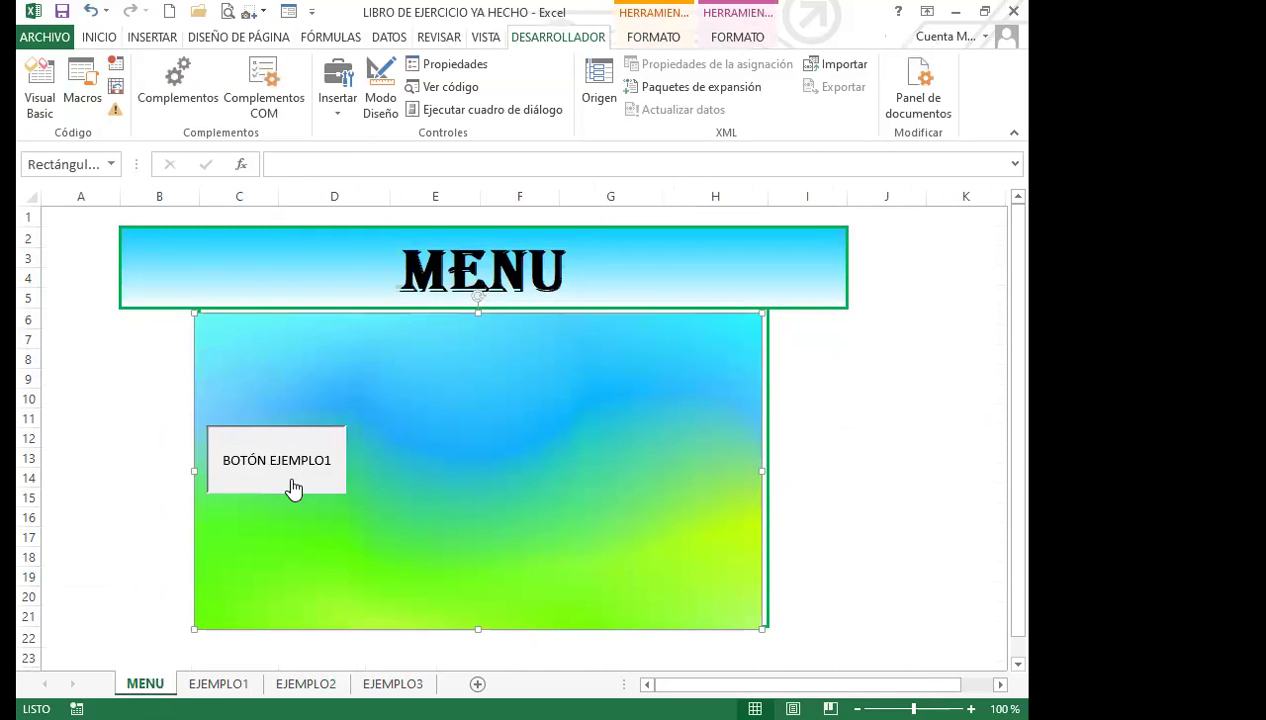
pyautogui.click(293, 488)
pyautogui.click(140, 676)
pyautogui.click(785, 495)
pyautogui.click(718, 509)
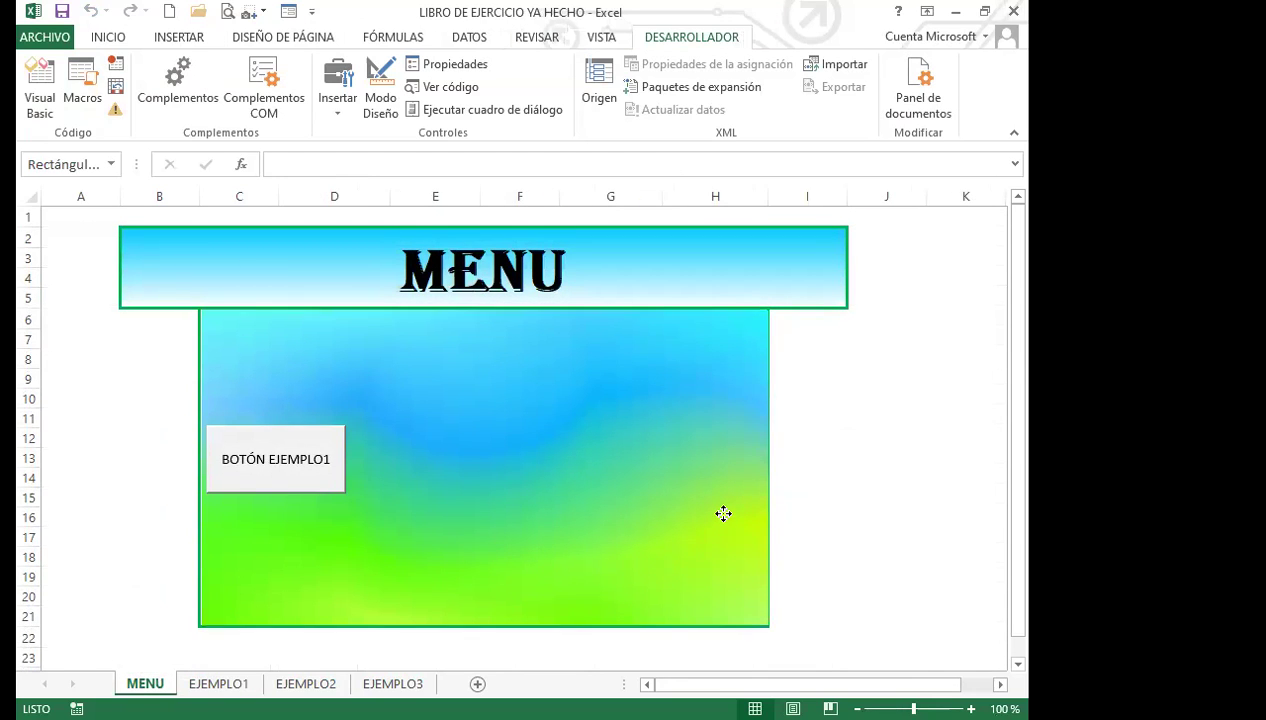
pyautogui.click(866, 512)
pyautogui.click(303, 490)
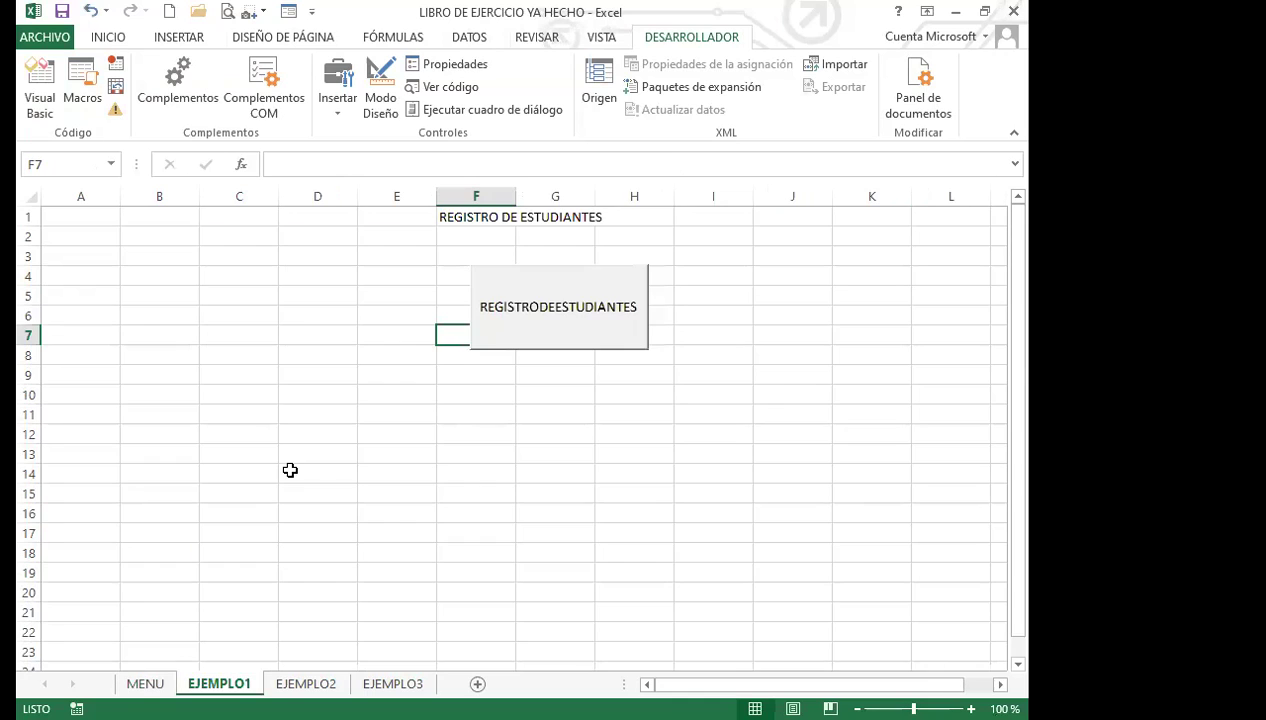
# Open and close the student form on EJEMPLO1, then repeat the MENU-to-EJEMPLO1 jump
pyautogui.hotkey('ctrl', 'pagedown')
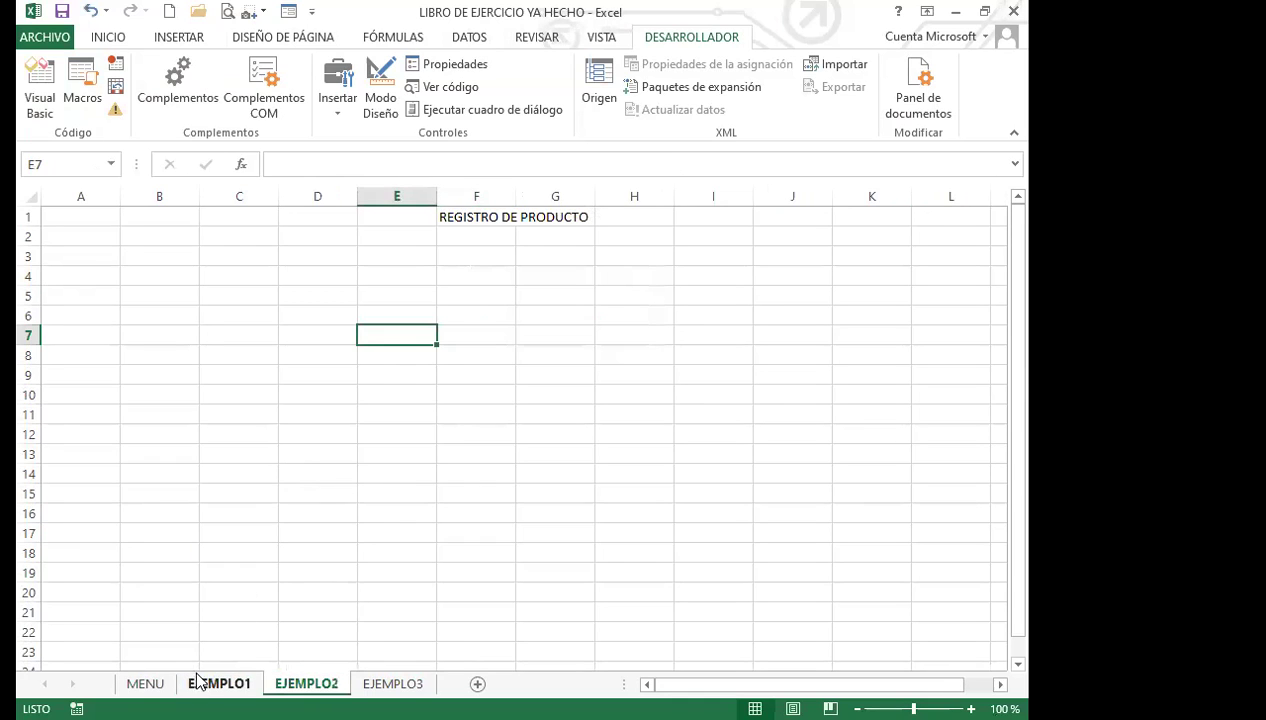
pyautogui.click(198, 683)
pyautogui.click(526, 333)
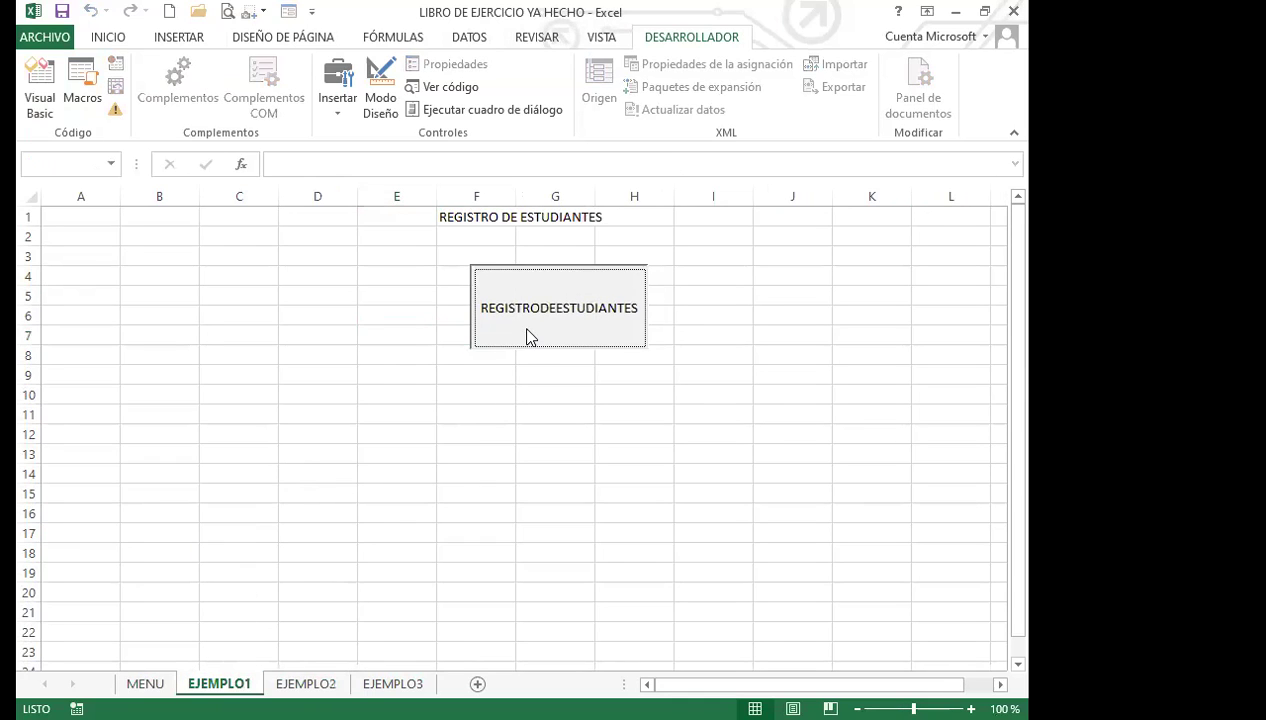
pyautogui.click(662, 161)
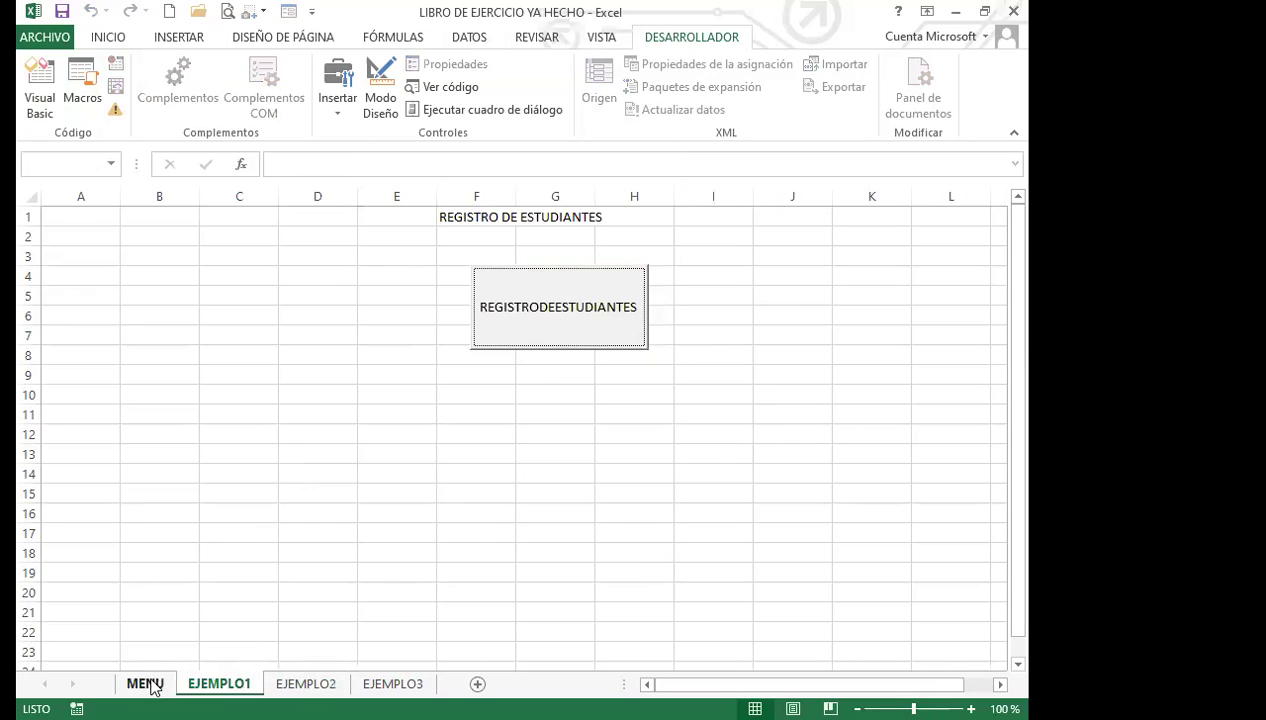
pyautogui.click(145, 684)
pyautogui.click(263, 483)
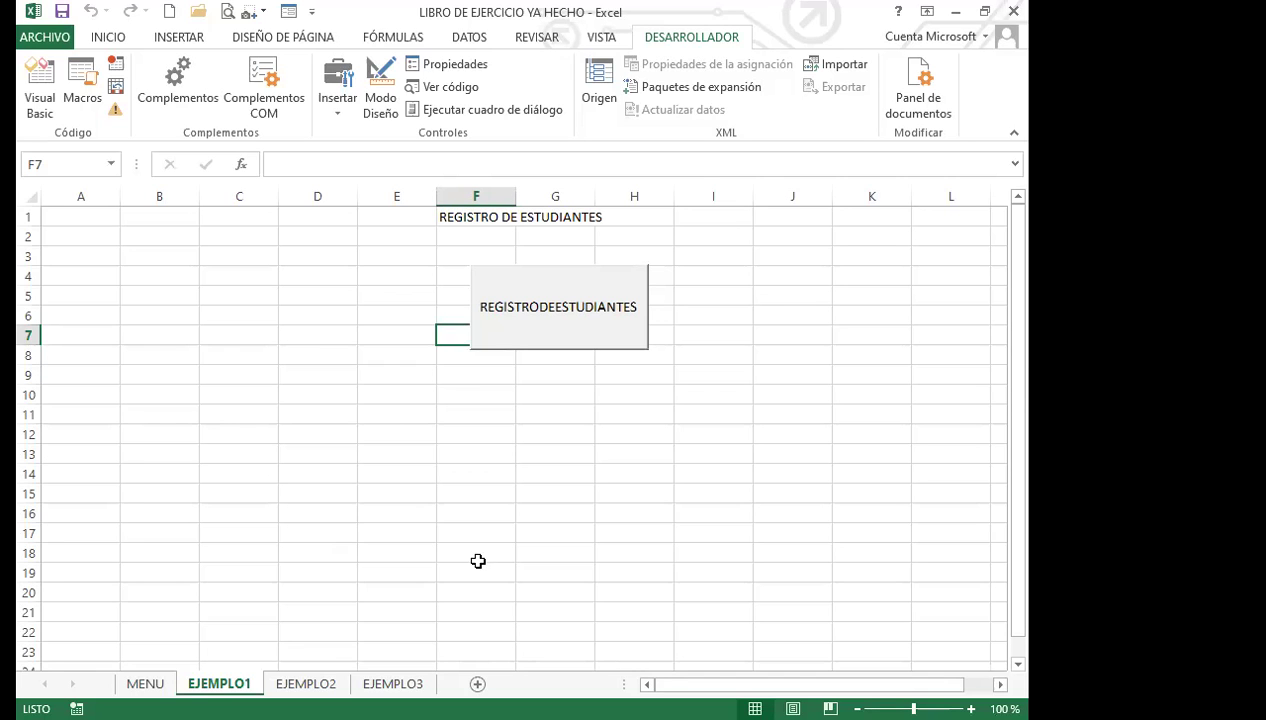
pyautogui.click(604, 574)
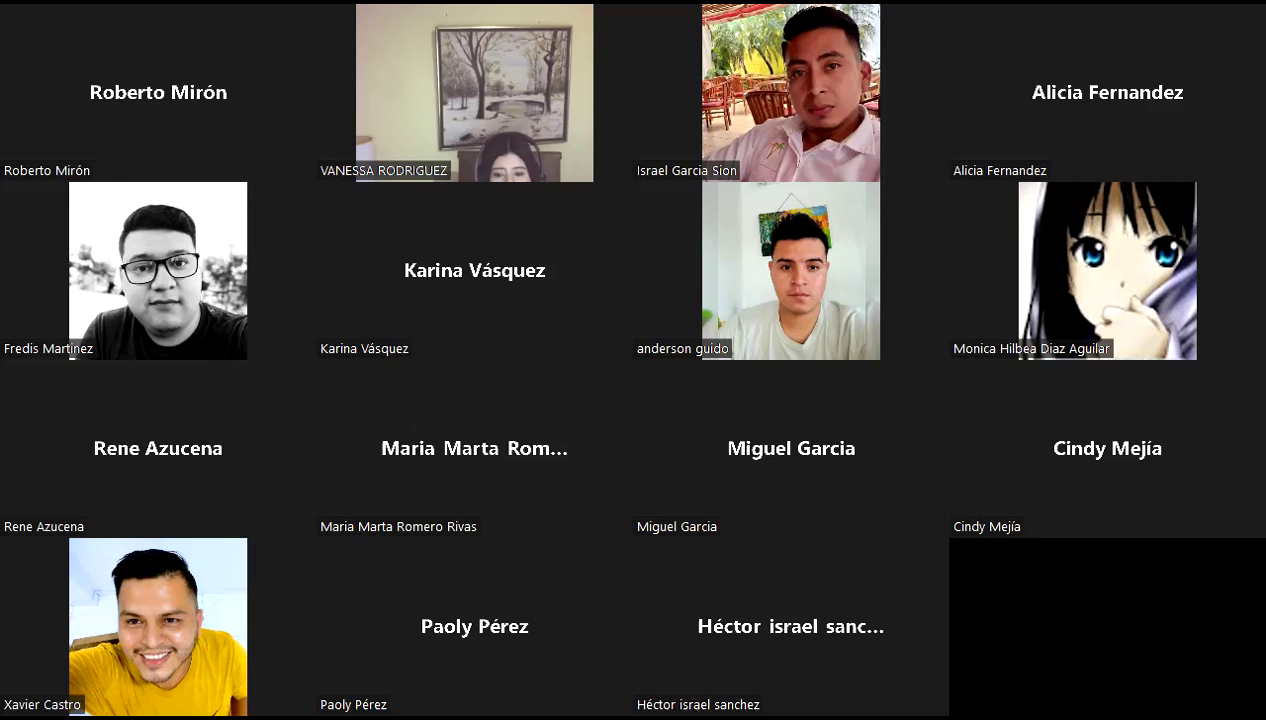